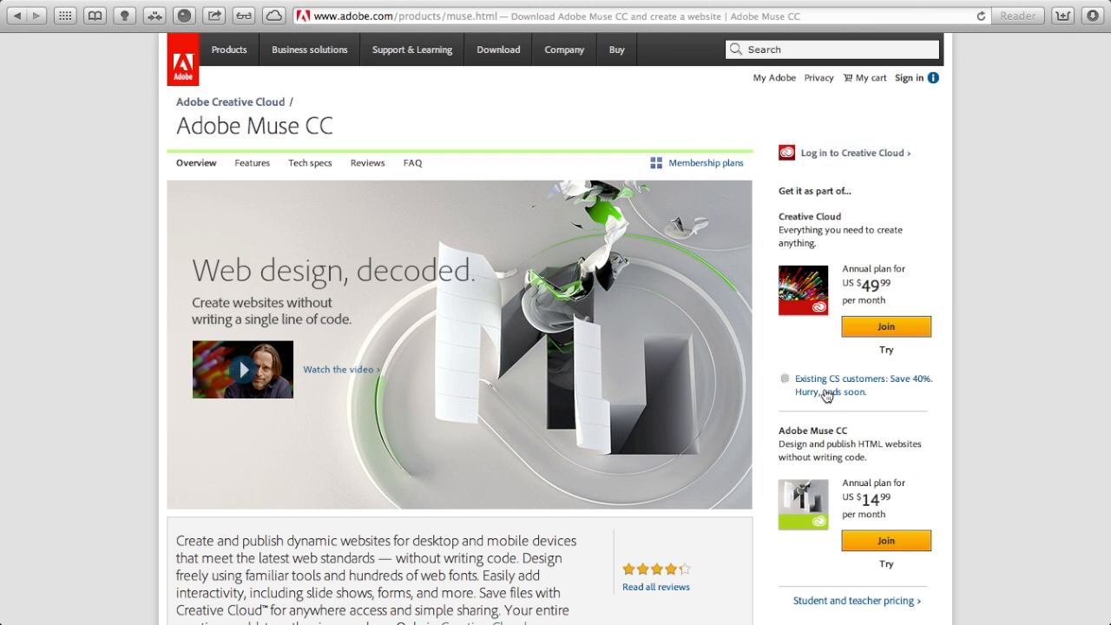
Step: Review the Adobe Muse CC annual plan's purchase options, including platform, language and delivery, then close the order details
{"action": "scroll", "coordinate": [828, 390], "scroll_direction": "down", "scroll_amount": 5}
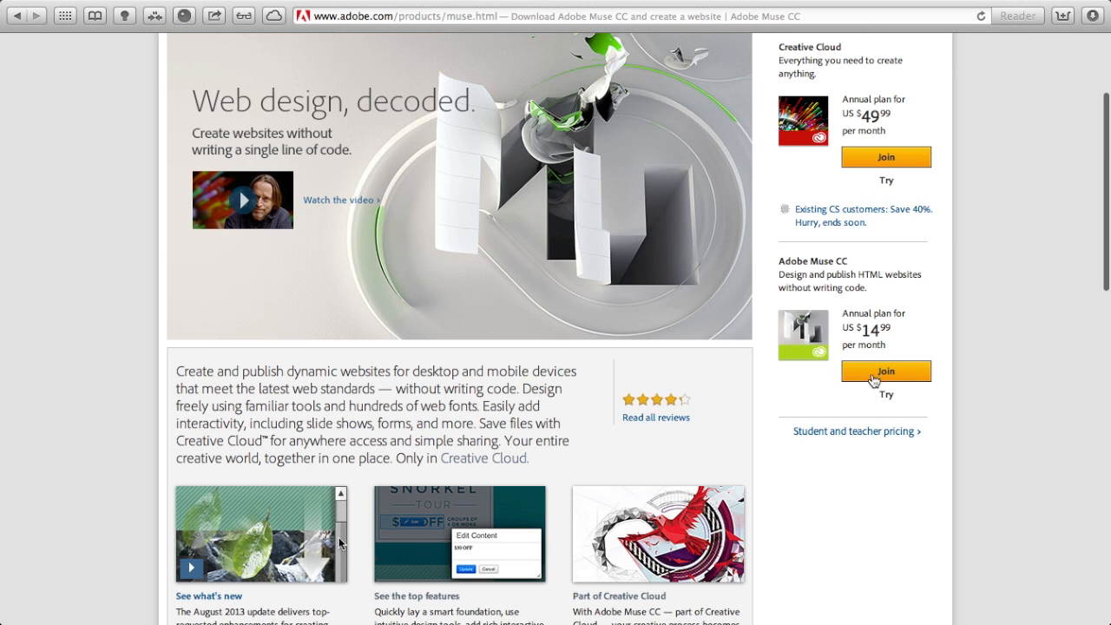
{"action": "left_click", "coordinate": [873, 372]}
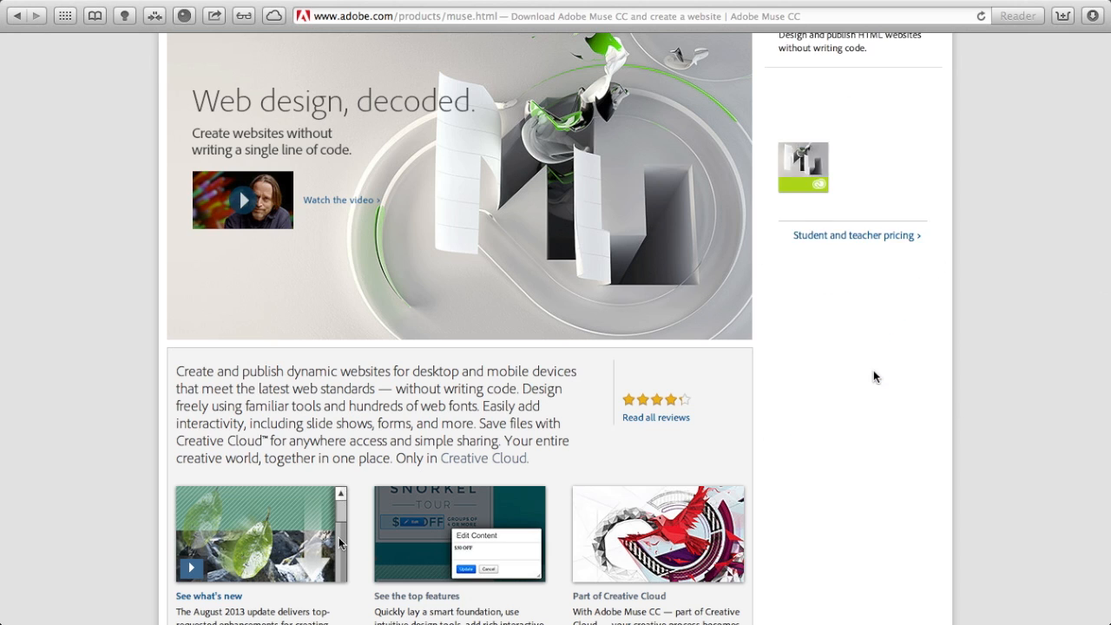
{"action": "scroll", "coordinate": [902, 364], "scroll_direction": "up", "scroll_amount": 4}
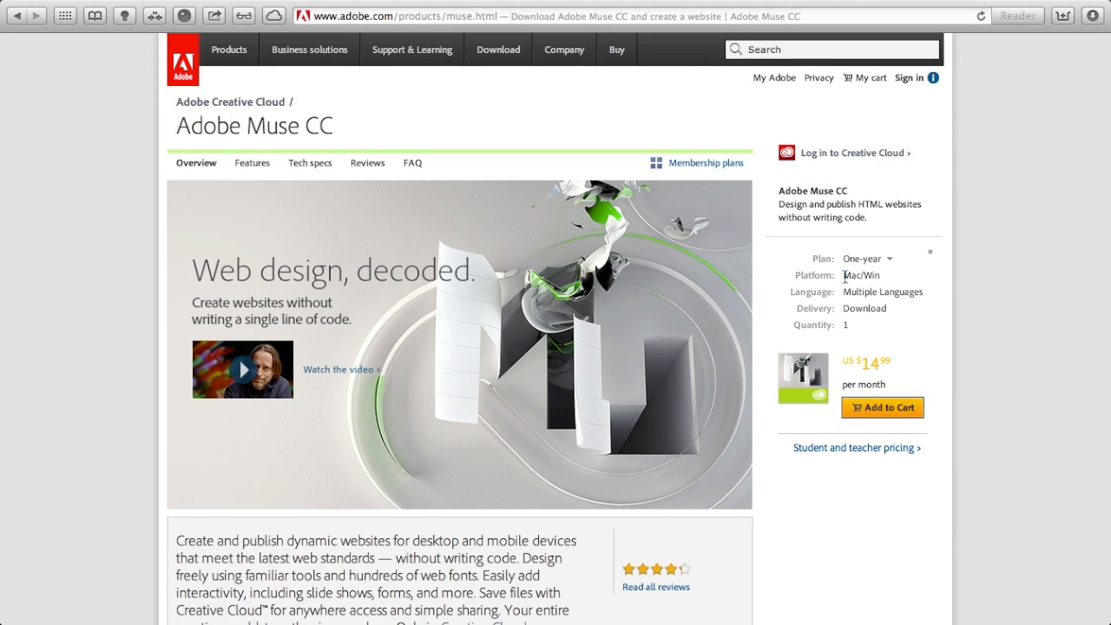
{"action": "left_click_drag", "start_coordinate": [841, 275], "coordinate": [883, 276]}
{"action": "left_click", "coordinate": [902, 282]}
{"action": "left_click", "coordinate": [929, 255]}
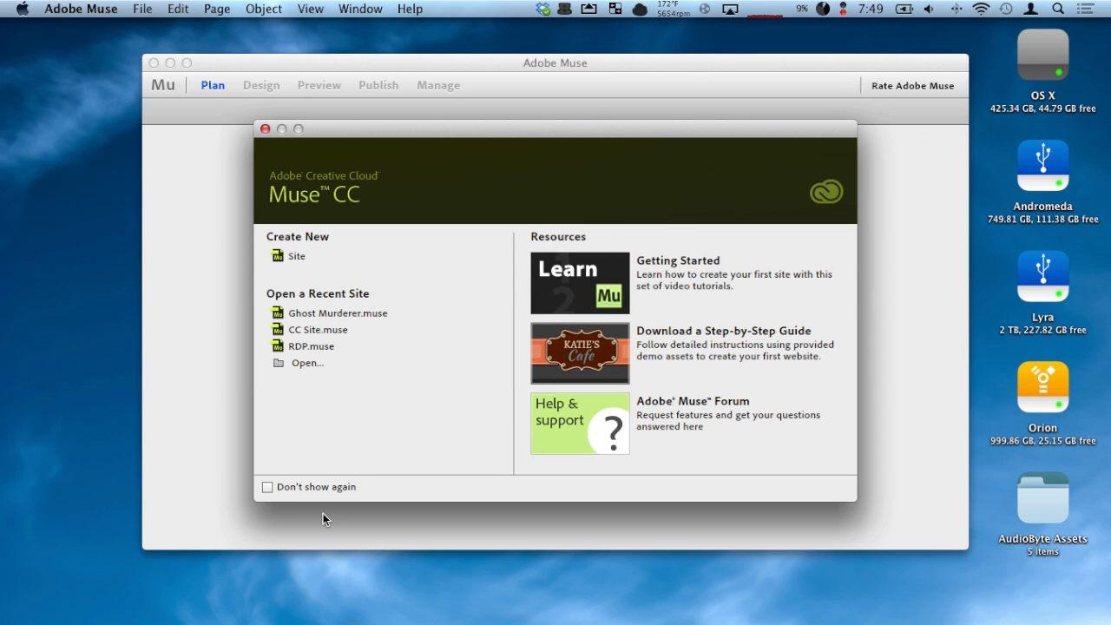
Step: Open the recent site Ghost Murderer.muse, enlarge the window and shrink the page thumbnails in the site plan
{"action": "left_click", "coordinate": [371, 317]}
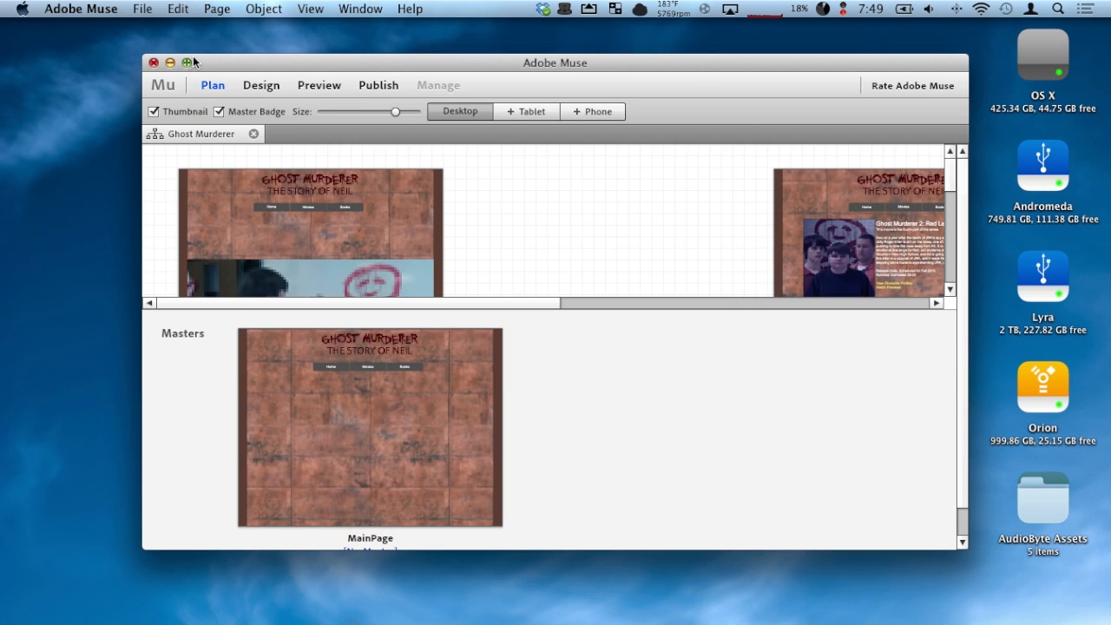
{"action": "left_click", "coordinate": [187, 63]}
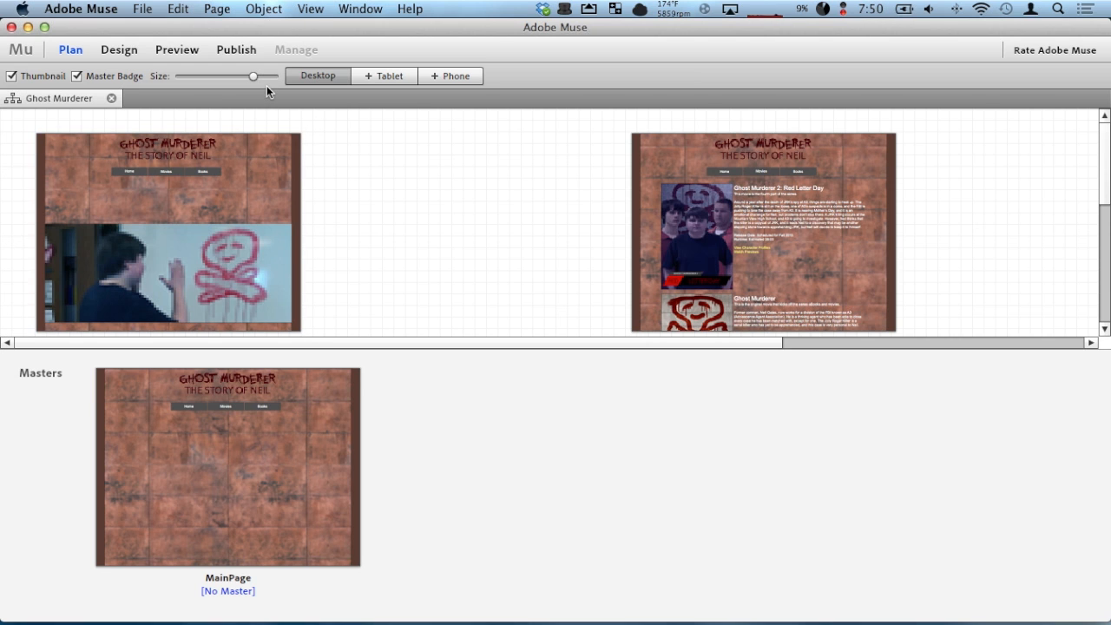
{"action": "left_click_drag", "start_coordinate": [231, 73], "coordinate": [213, 73]}
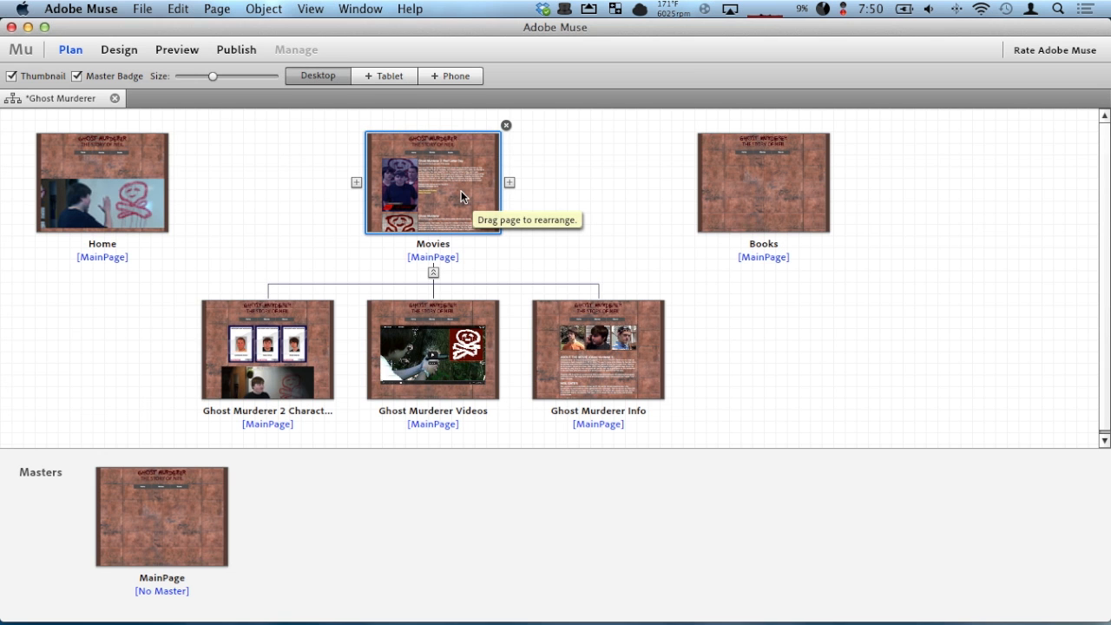
Step: Switch to Safari, view ghostmurderer.com in a new tab and close that tab
{"action": "key", "text": "ctrl+Right"}
{"action": "key", "text": "super+t"}
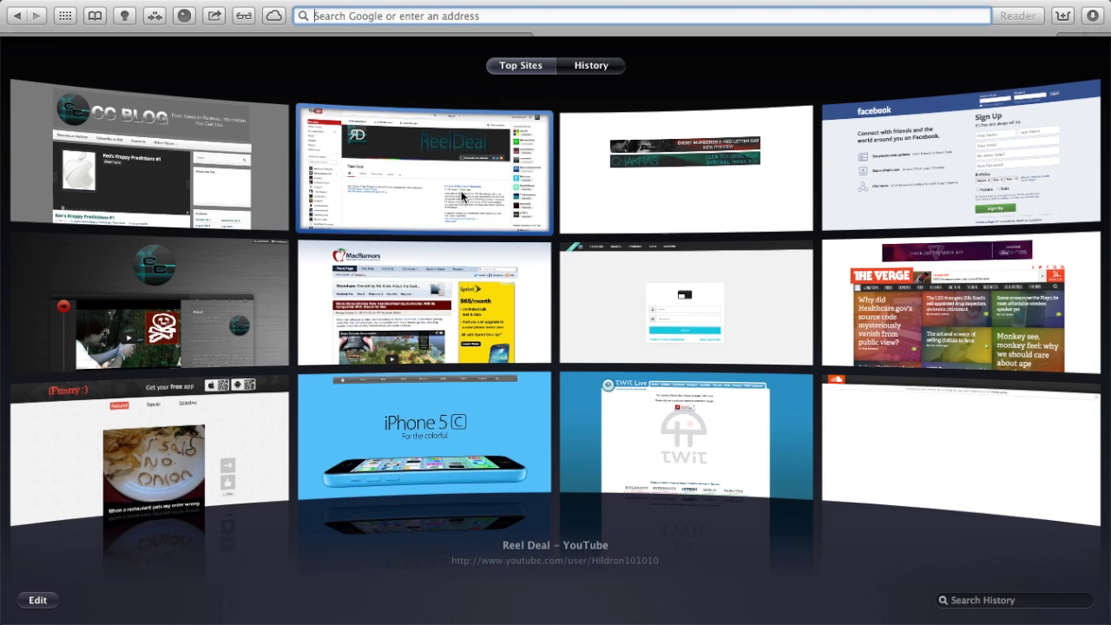
{"action": "type", "text": "ghostmurderer.com"}
{"action": "key", "text": "Return"}
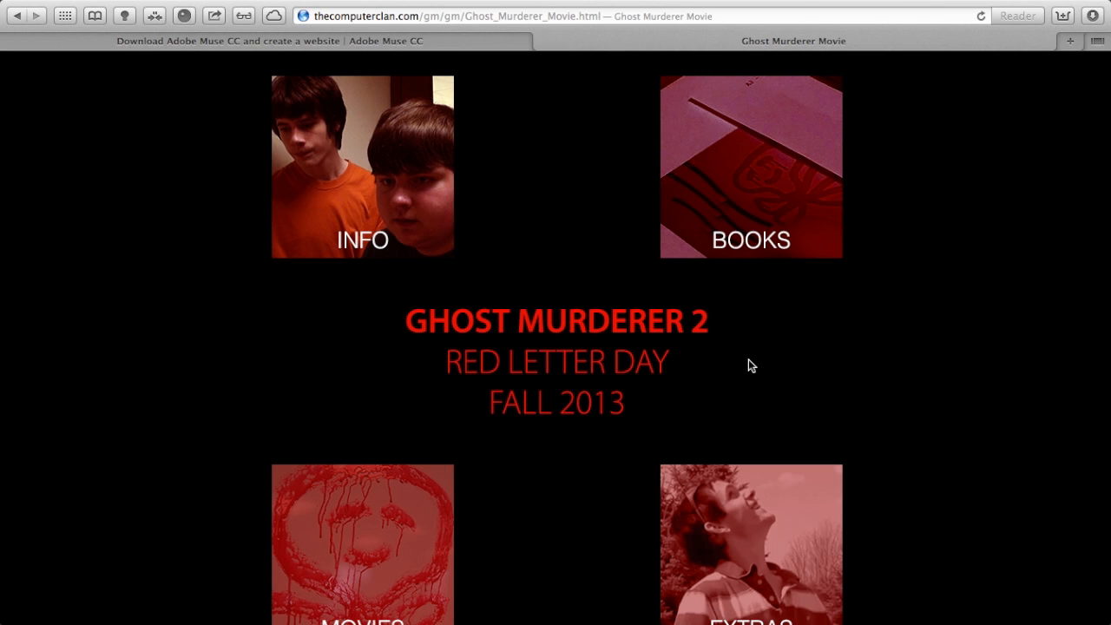
{"action": "scroll", "coordinate": [755, 362], "scroll_direction": "down", "scroll_amount": 5}
{"action": "scroll", "coordinate": [567, 86], "scroll_direction": "up", "scroll_amount": 5}
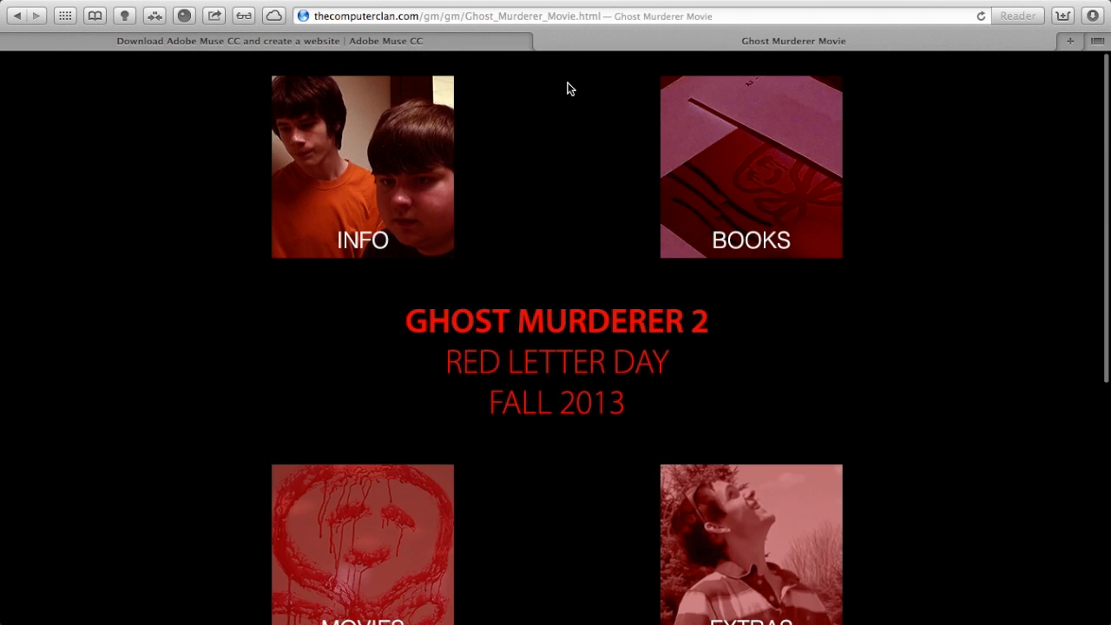
{"action": "left_click", "coordinate": [542, 41]}
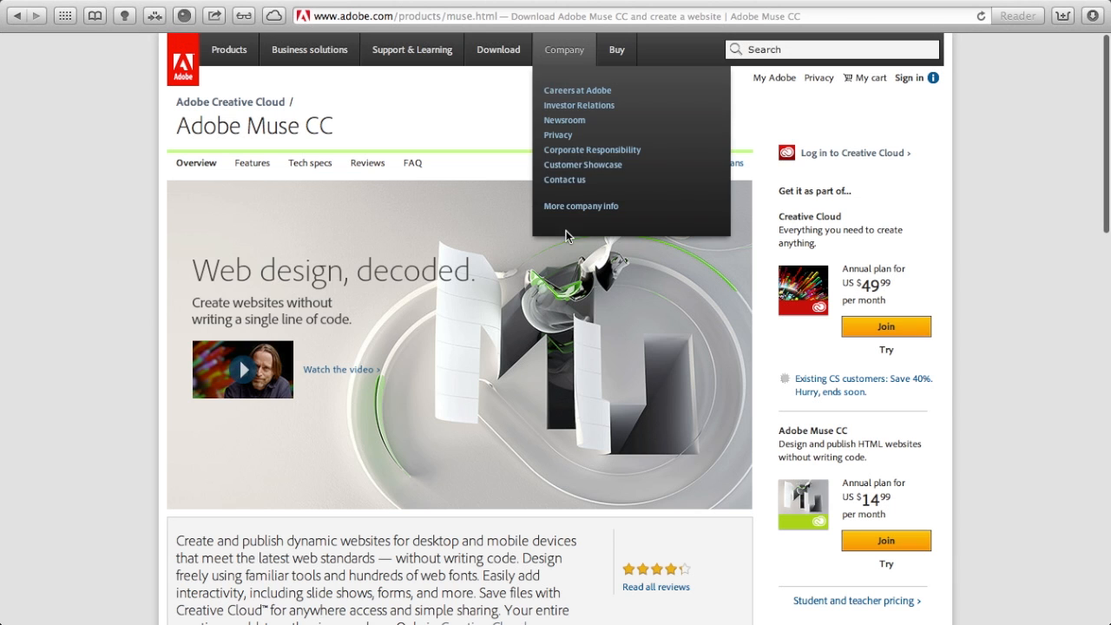
Step: Switch back to Adobe Muse and check which page commands are available for the Movies page
{"action": "key", "text": "ctrl+Left"}
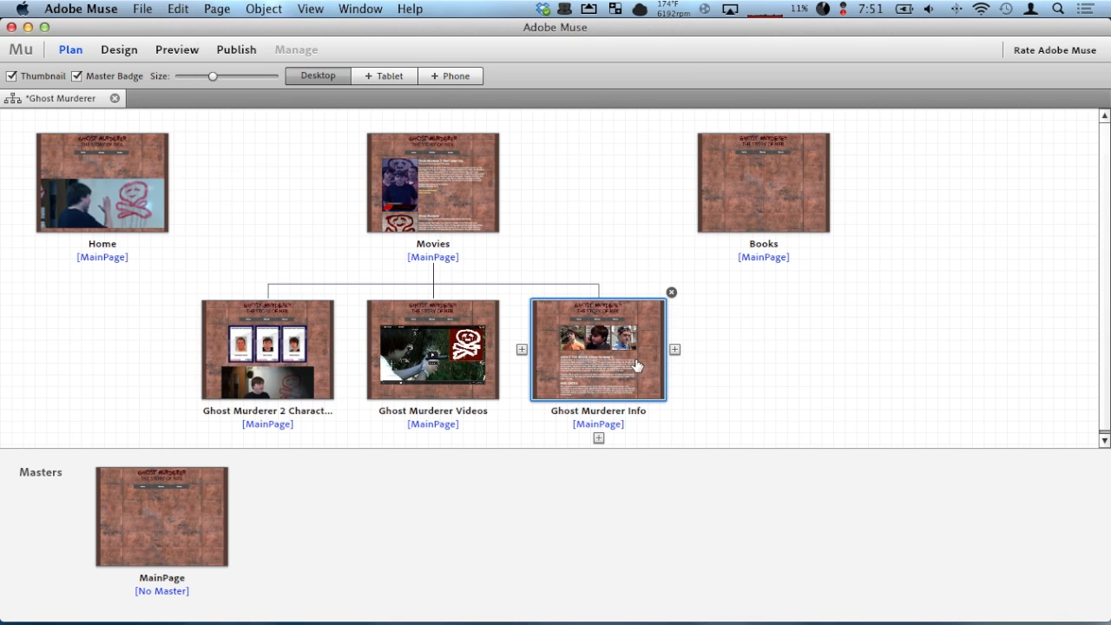
{"action": "right_click", "coordinate": [448, 189]}
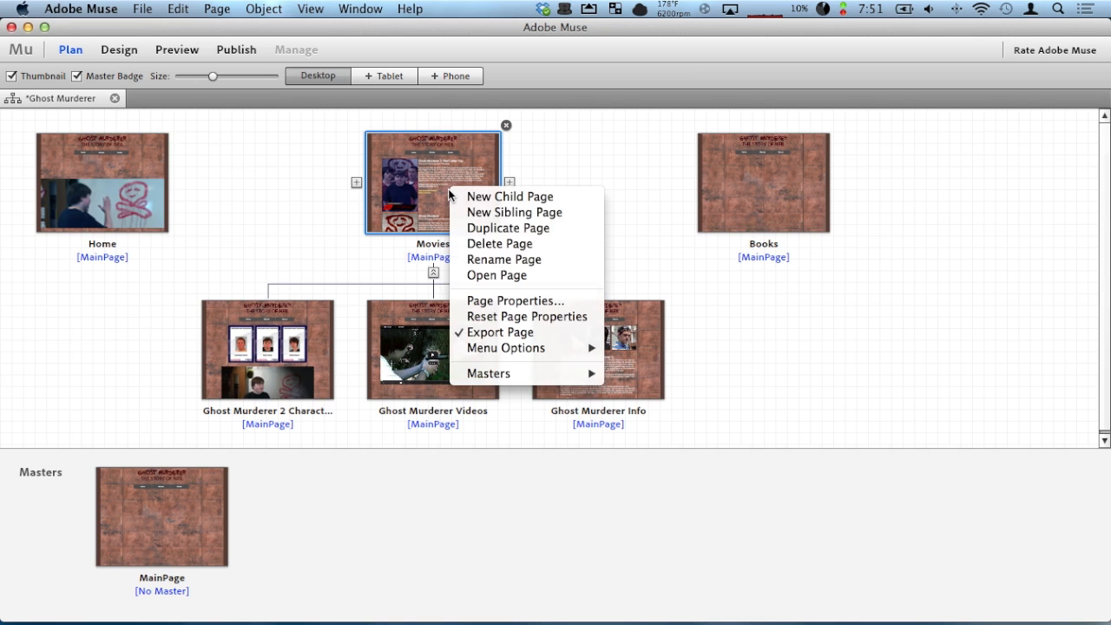
{"action": "left_click", "coordinate": [751, 185]}
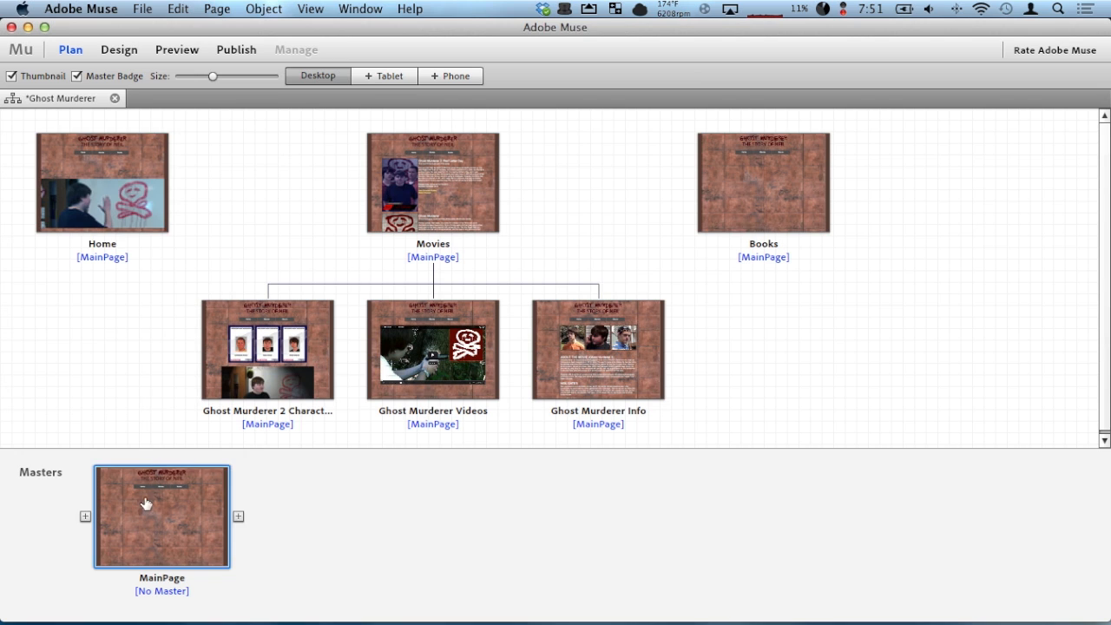
Step: Replace the MainPage master's background image with a solid black fill and review the pages in the site plan
{"action": "double_click", "coordinate": [188, 528]}
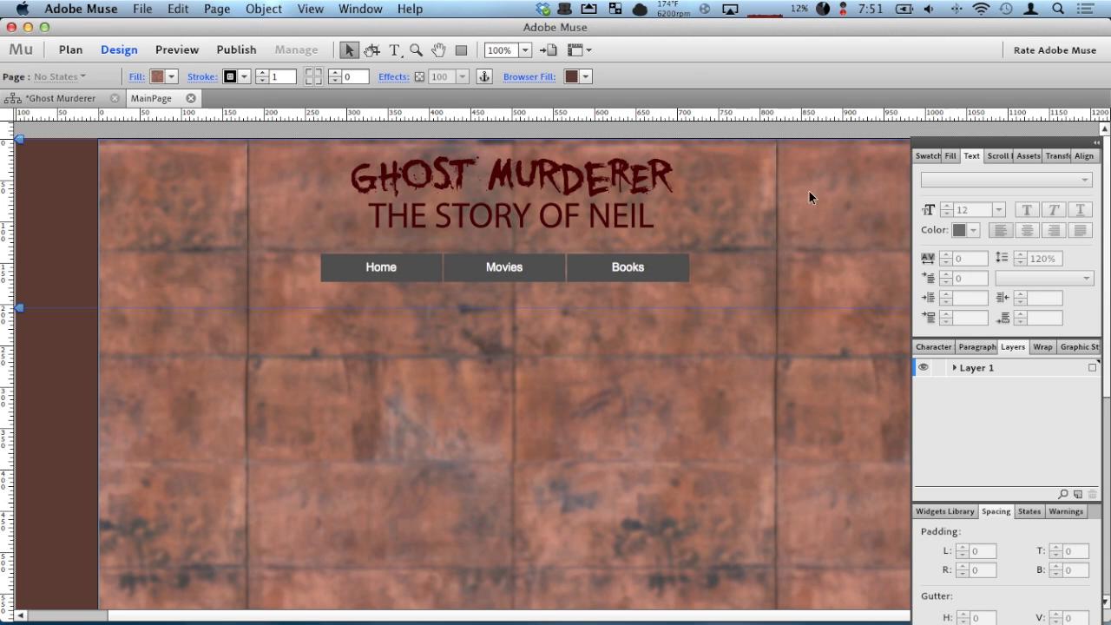
{"action": "left_click_drag", "start_coordinate": [915, 143], "coordinate": [867, 80]}
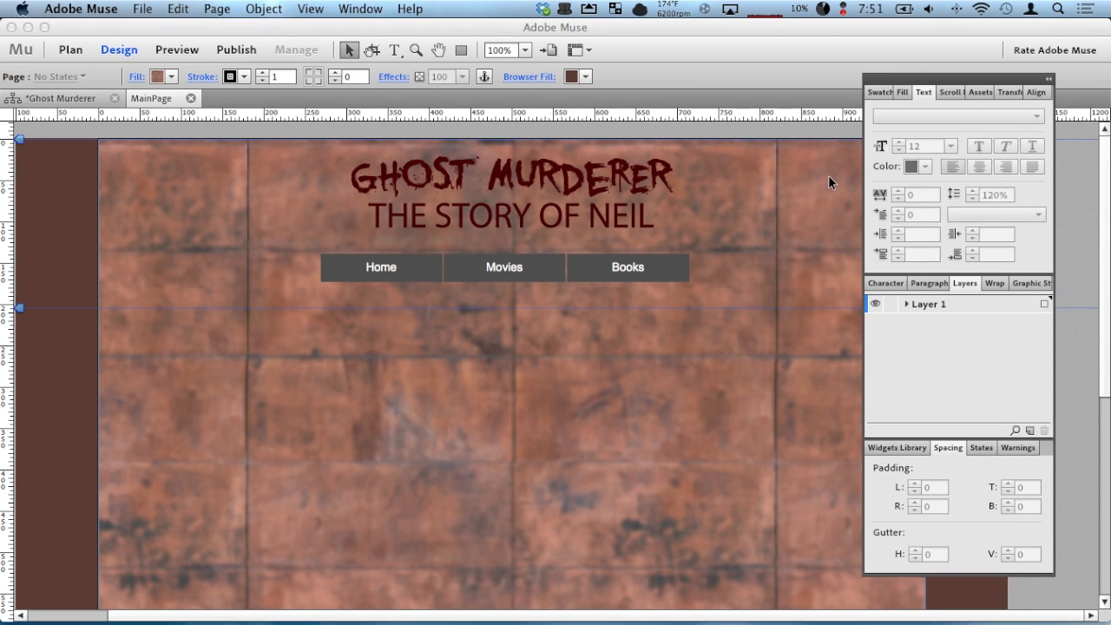
{"action": "left_click", "coordinate": [903, 92]}
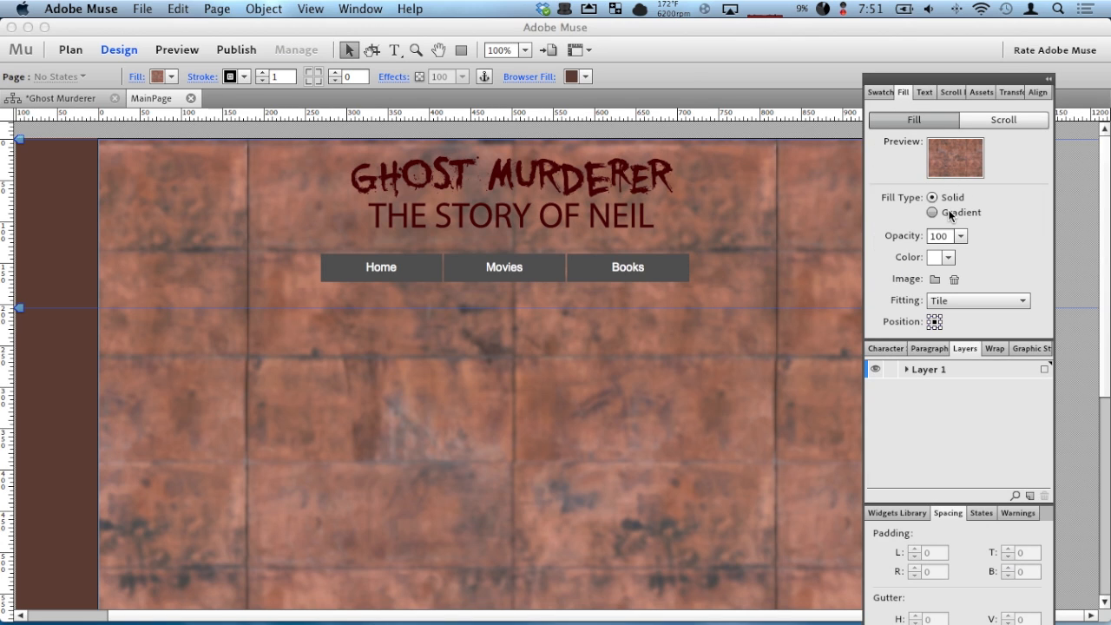
{"action": "left_click", "coordinate": [954, 279]}
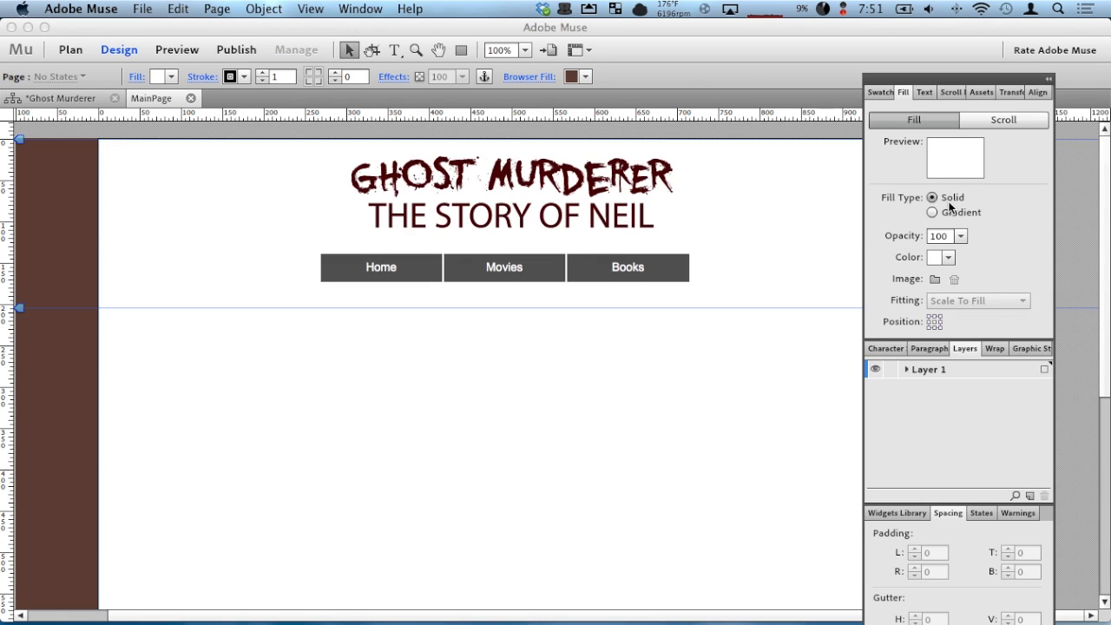
{"action": "left_click", "coordinate": [946, 257]}
{"action": "left_click", "coordinate": [832, 307]}
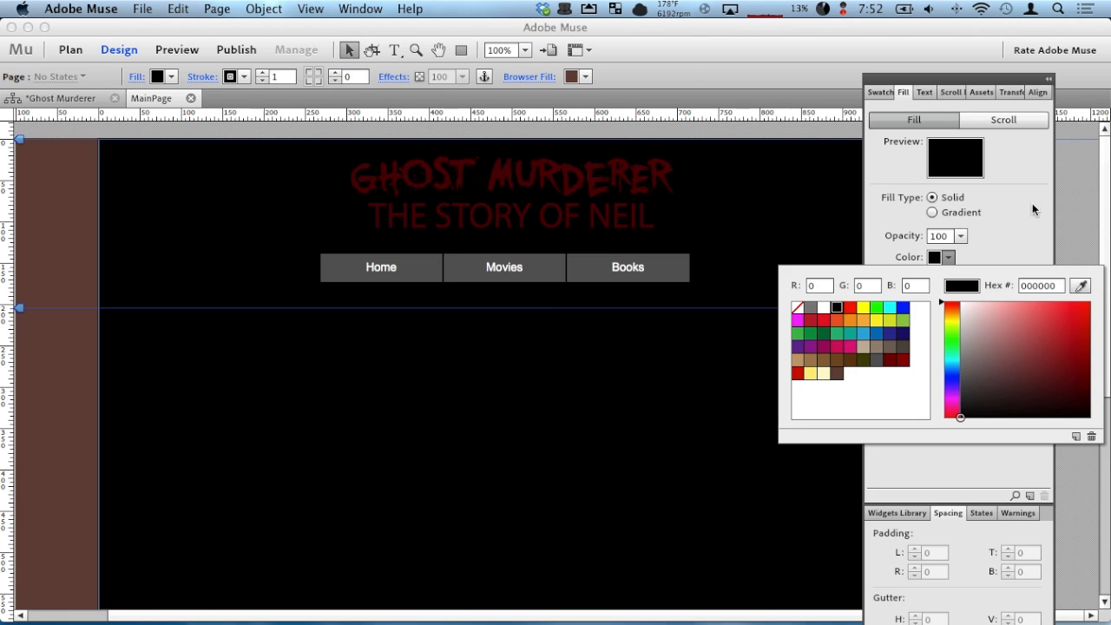
{"action": "left_click", "coordinate": [84, 100]}
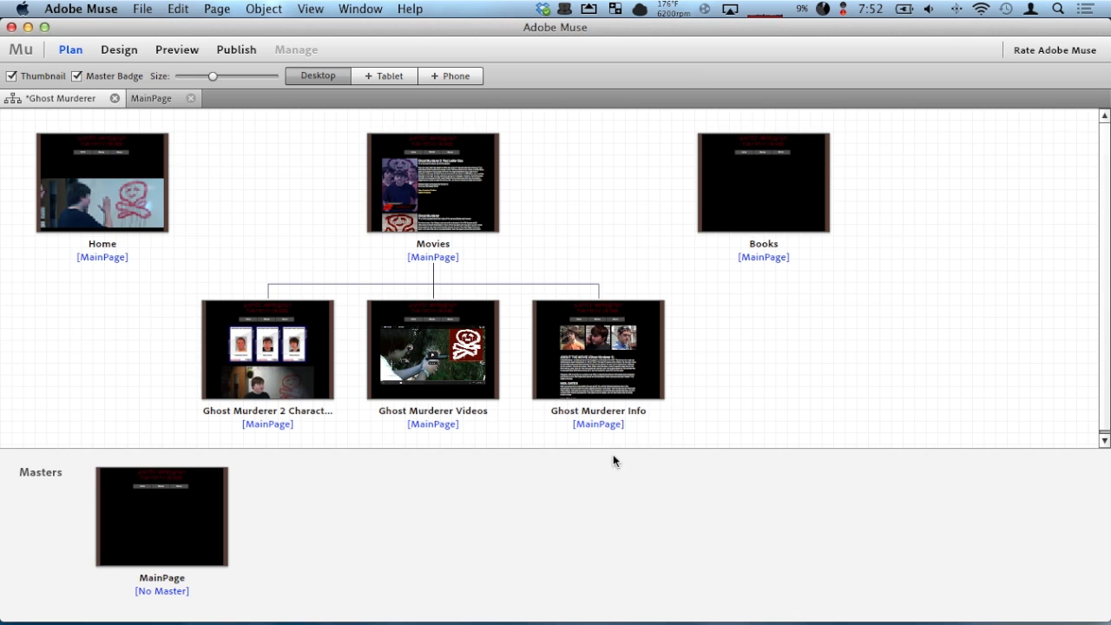
Step: Undo the fill colour change and the removal of the background image on the MainPage master
{"action": "left_click", "coordinate": [185, 8]}
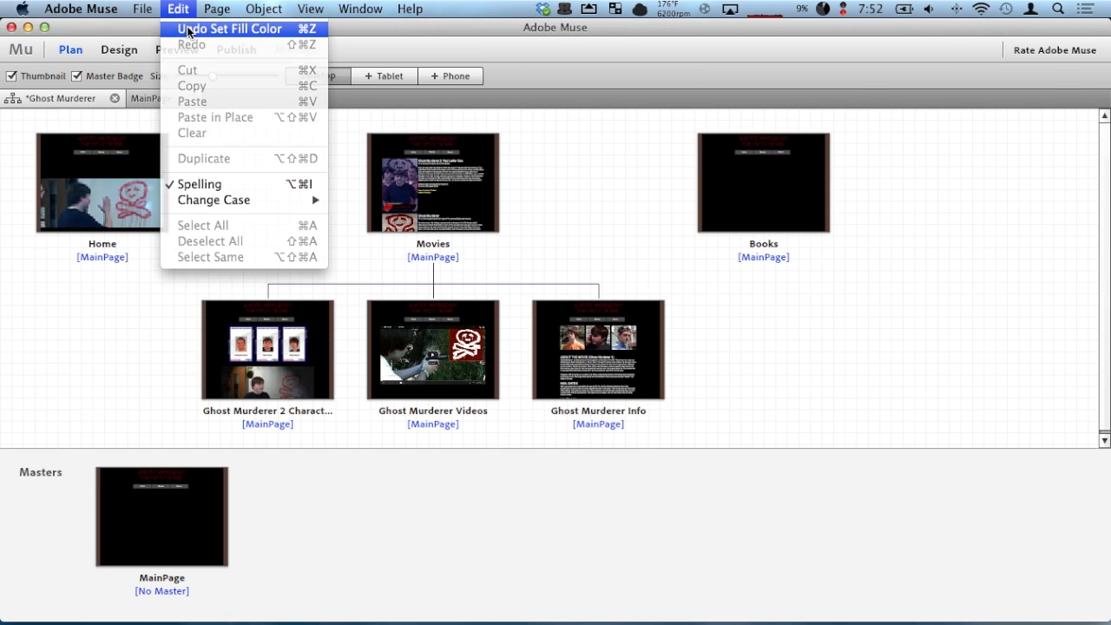
{"action": "left_click", "coordinate": [191, 25]}
{"action": "left_click", "coordinate": [178, 8]}
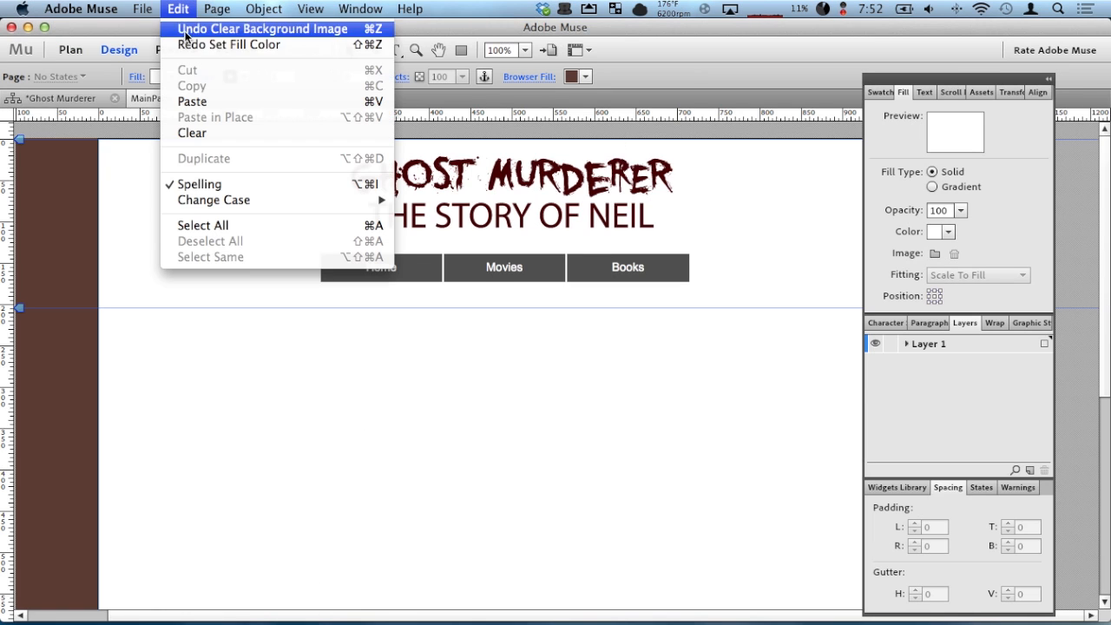
{"action": "left_click", "coordinate": [188, 33]}
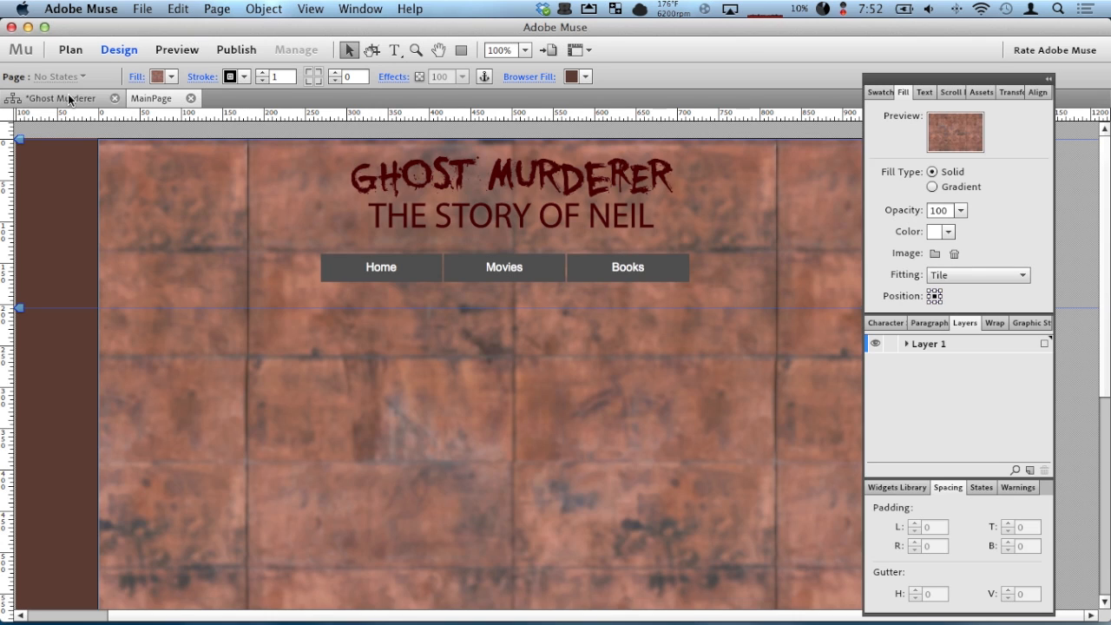
Step: Return to the site plan and close the Ghost Murderer site without saving its changes
{"action": "left_click", "coordinate": [67, 95]}
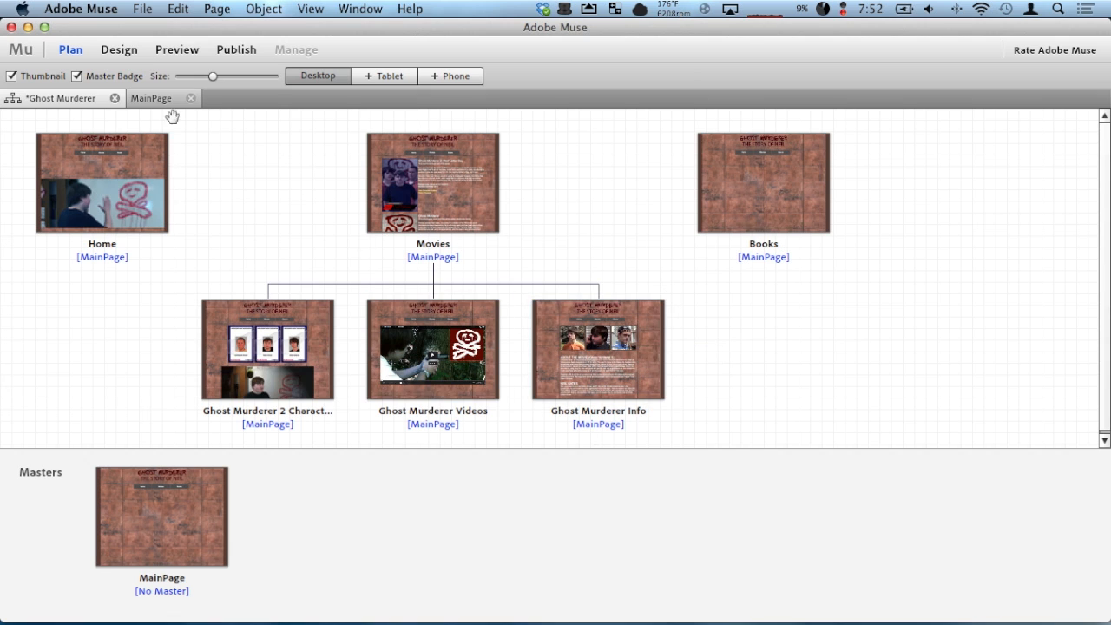
{"action": "left_click", "coordinate": [113, 97]}
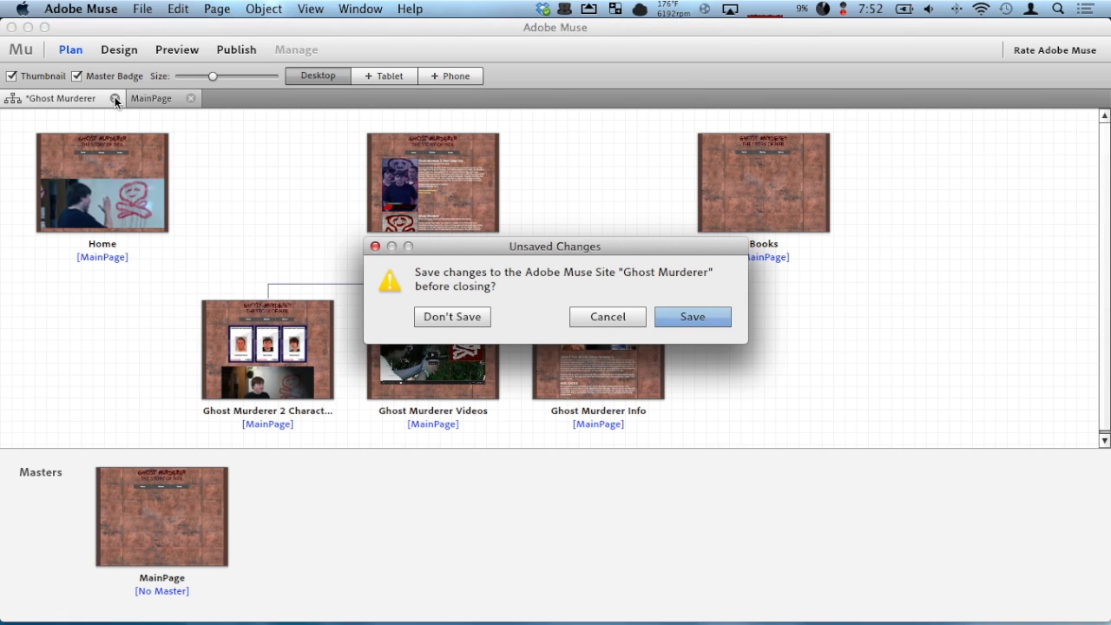
{"action": "left_click", "coordinate": [446, 317]}
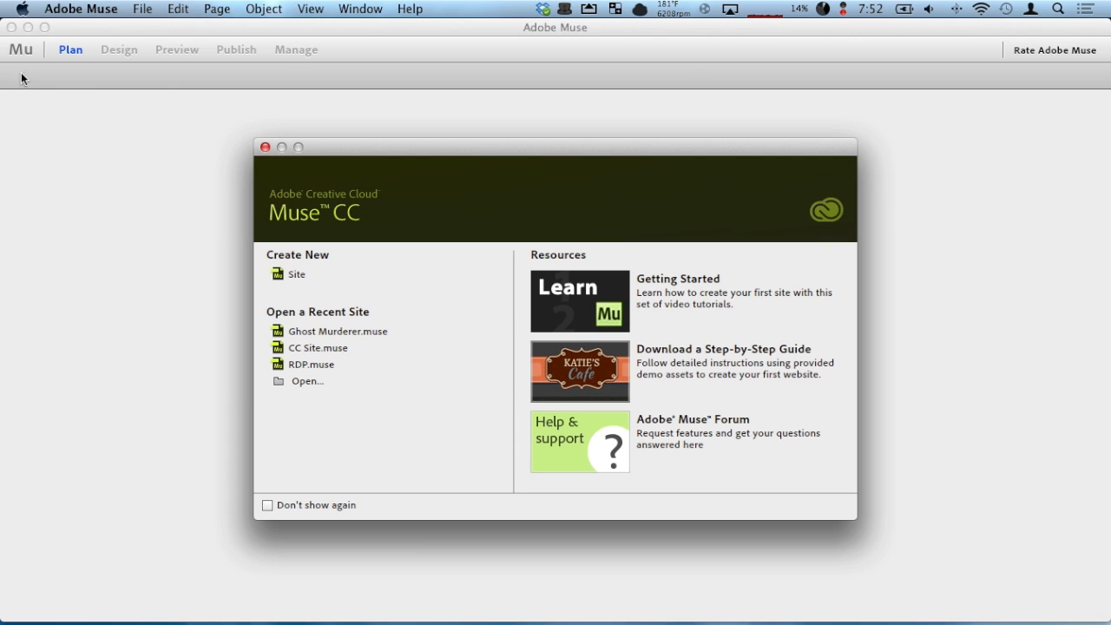
Step: Create a new site with the Desktop initial layout, a page width of 1000 and a minimum height of 700
{"action": "left_click", "coordinate": [295, 273]}
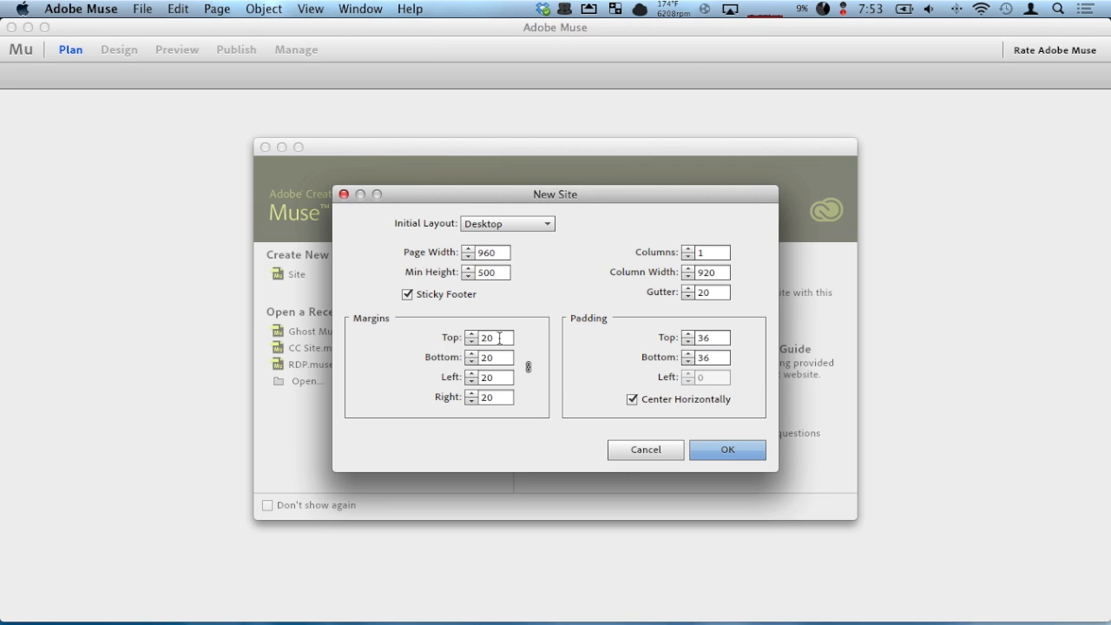
{"action": "left_click", "coordinate": [491, 337]}
{"action": "double_click", "coordinate": [503, 250]}
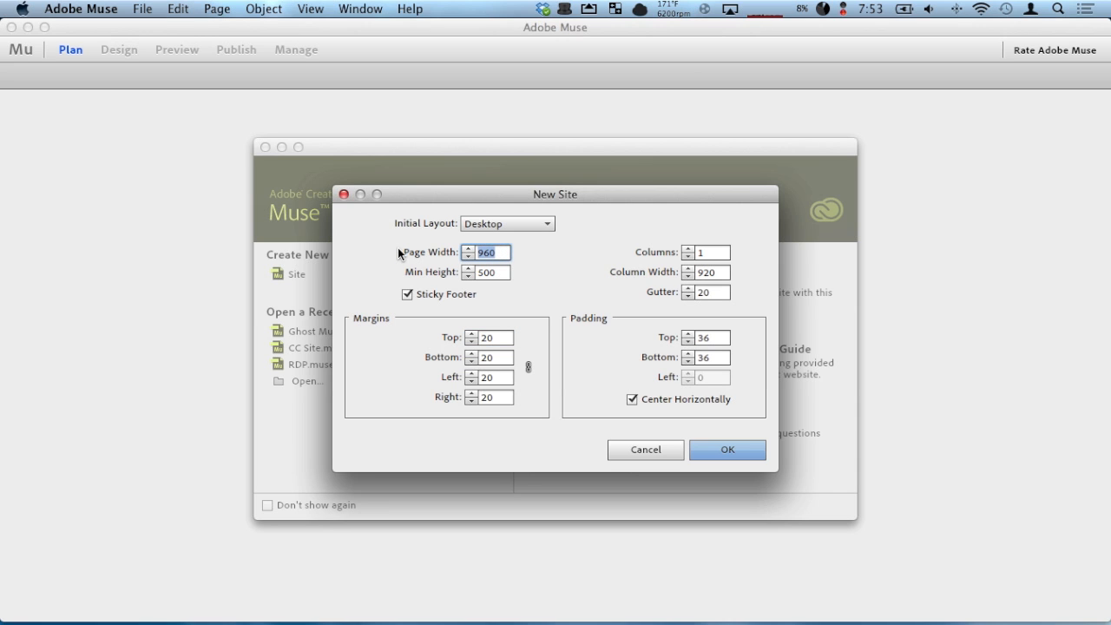
{"action": "type", "text": "1000"}
{"action": "double_click", "coordinate": [490, 272]}
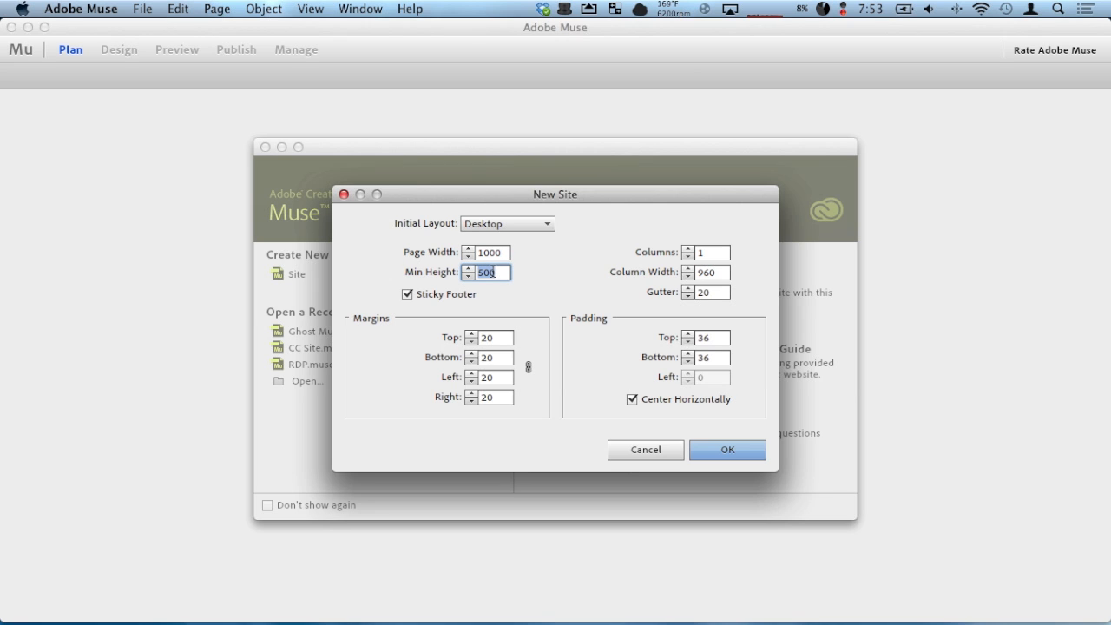
{"action": "type", "text": "700"}
{"action": "left_click", "coordinate": [504, 223]}
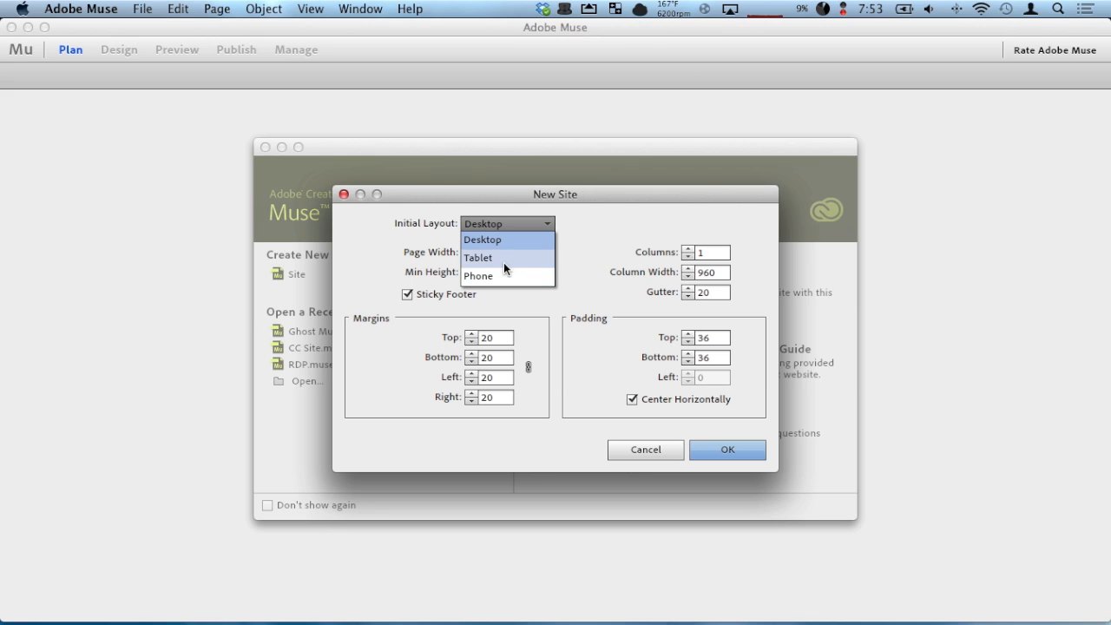
{"action": "left_click", "coordinate": [619, 223]}
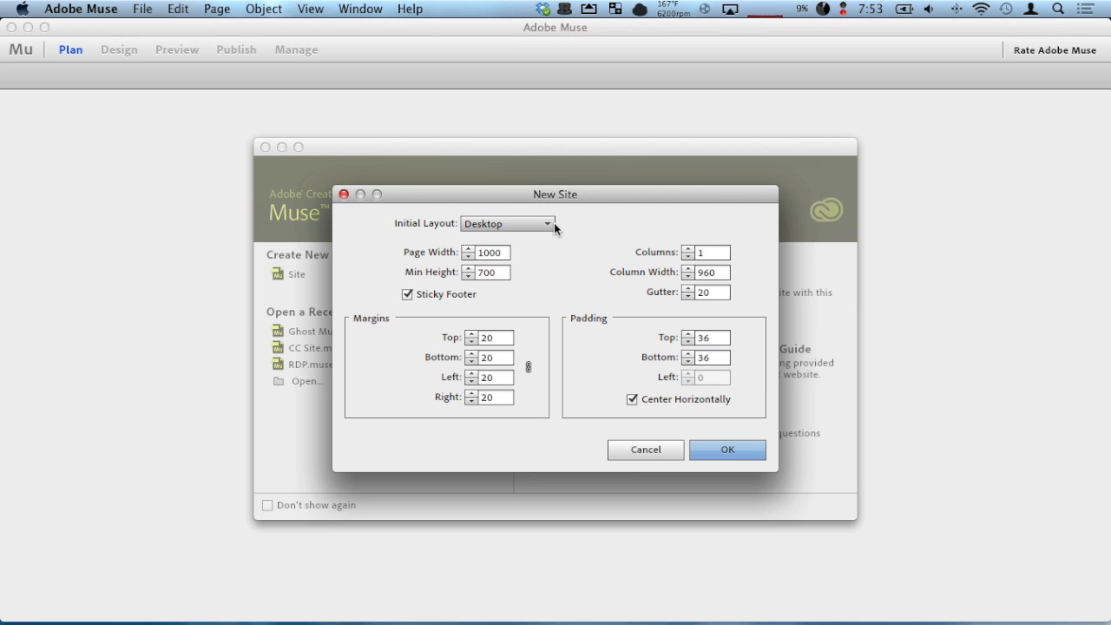
{"action": "left_click", "coordinate": [721, 448]}
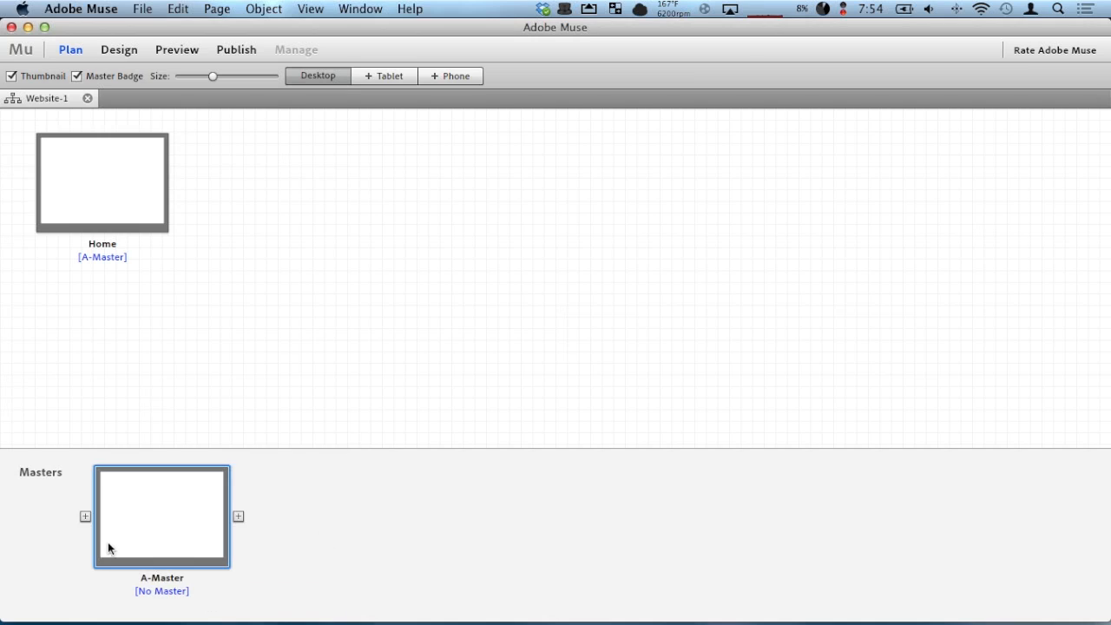
Step: Rename the A-Master master page as MainDesign
{"action": "double_click", "coordinate": [166, 581]}
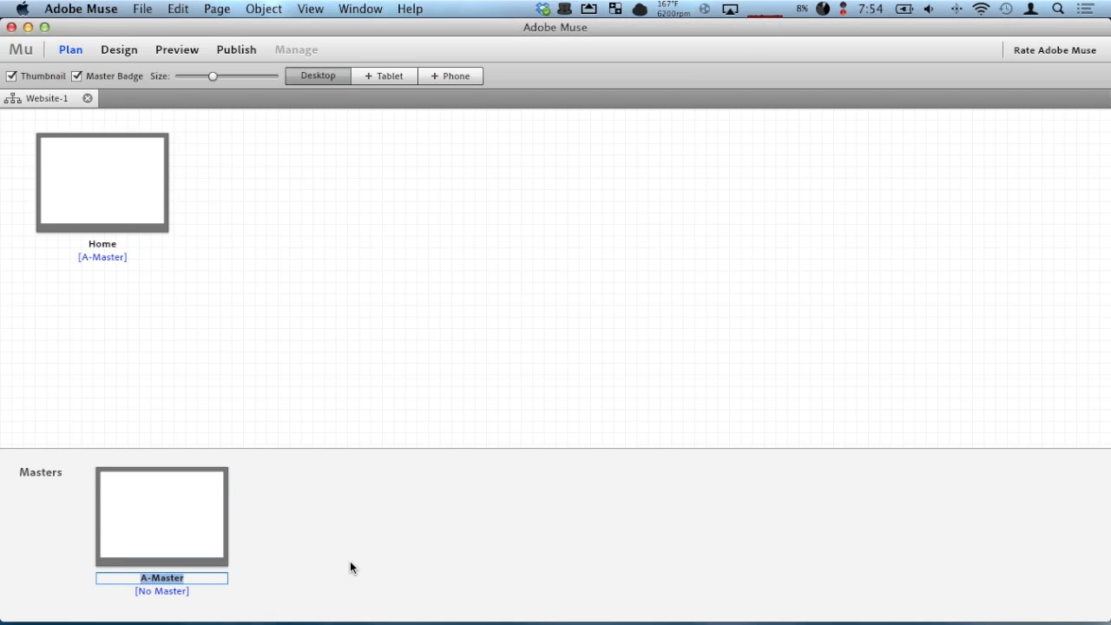
{"action": "type", "text": "MainDesign"}
{"action": "key", "text": "Return"}
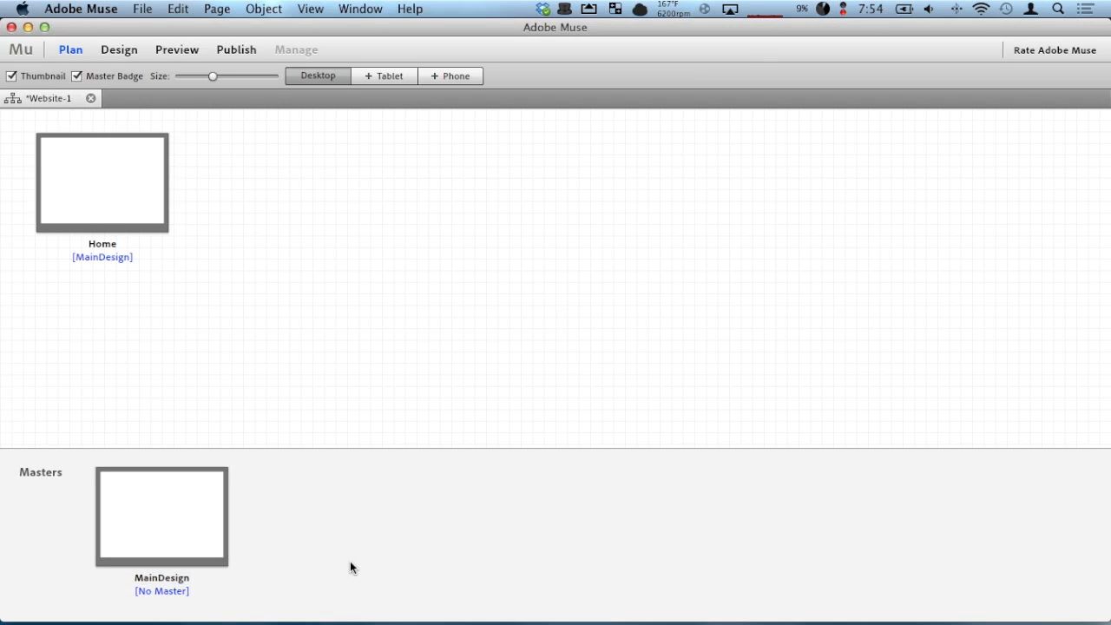
{"action": "mouse_move", "coordinate": [223, 512]}
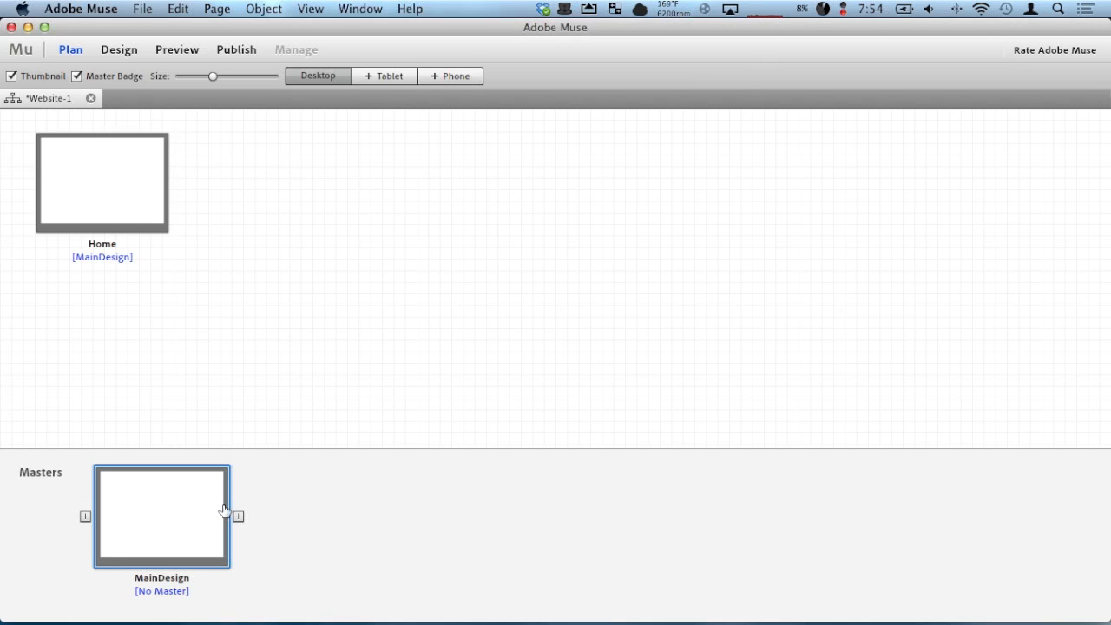
Step: Open the MainDesign master page for editing and set its browser fill to black
{"action": "double_click", "coordinate": [208, 506]}
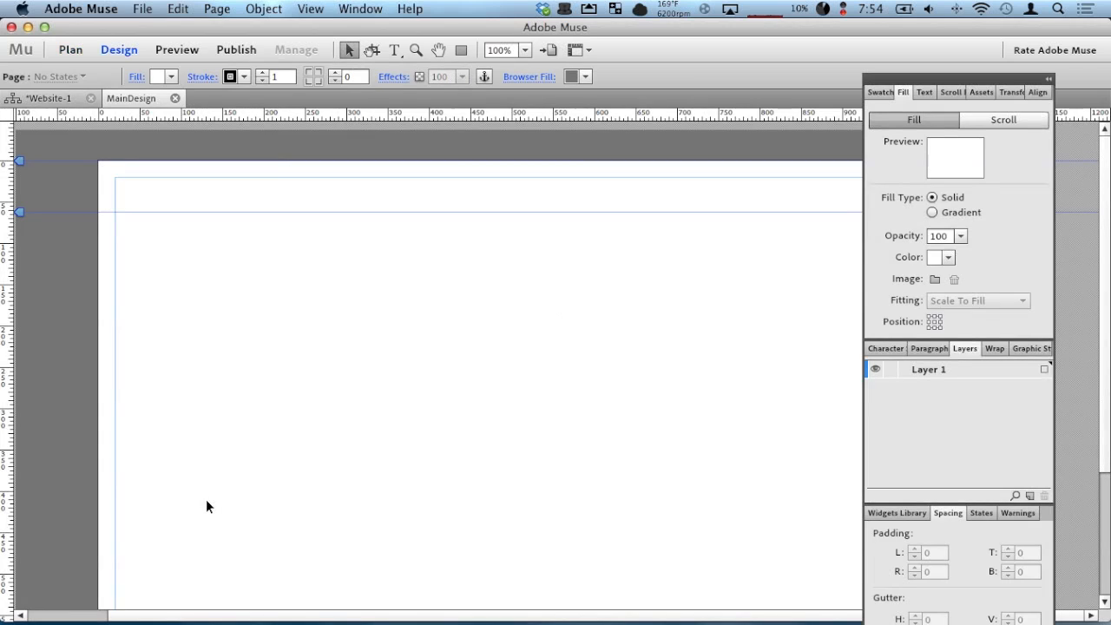
{"action": "left_click", "coordinate": [70, 49]}
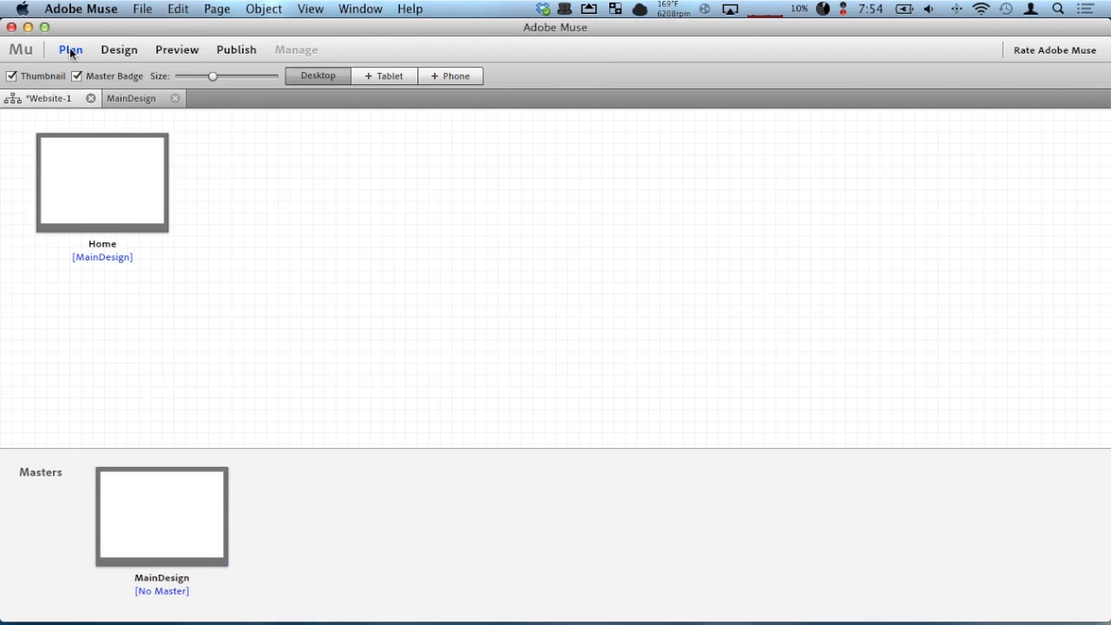
{"action": "left_click", "coordinate": [111, 49]}
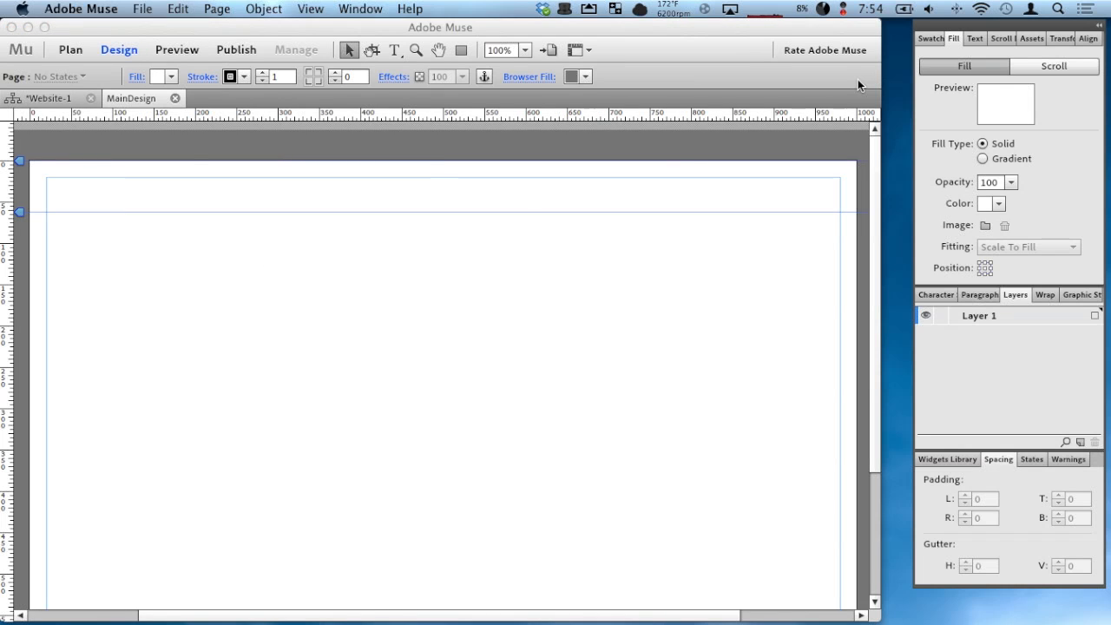
{"action": "left_click", "coordinate": [126, 99]}
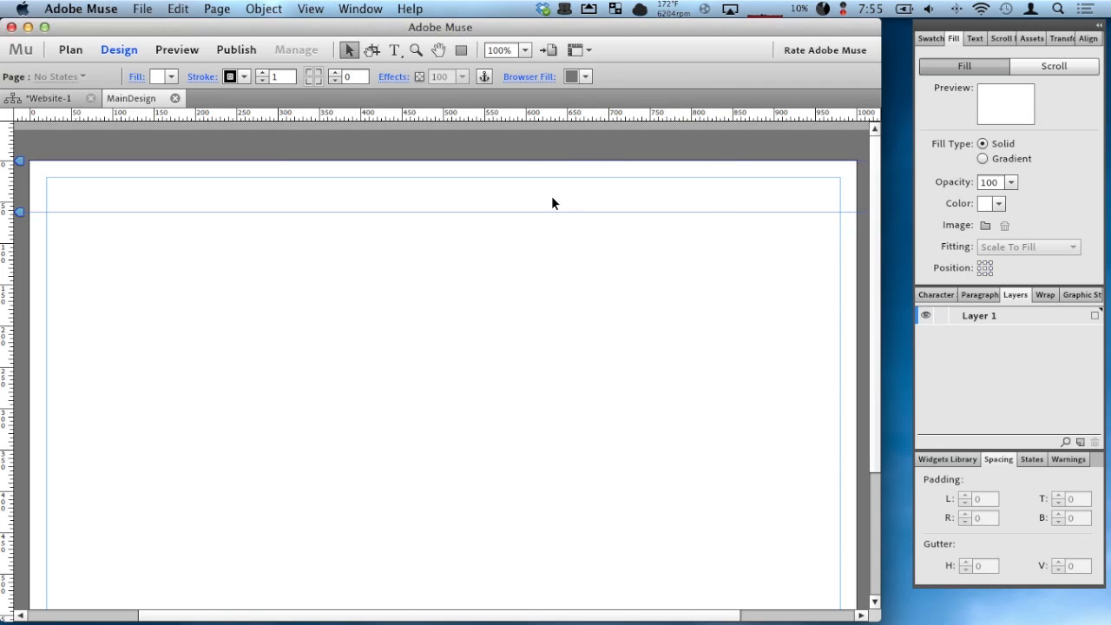
{"action": "left_click", "coordinate": [587, 78]}
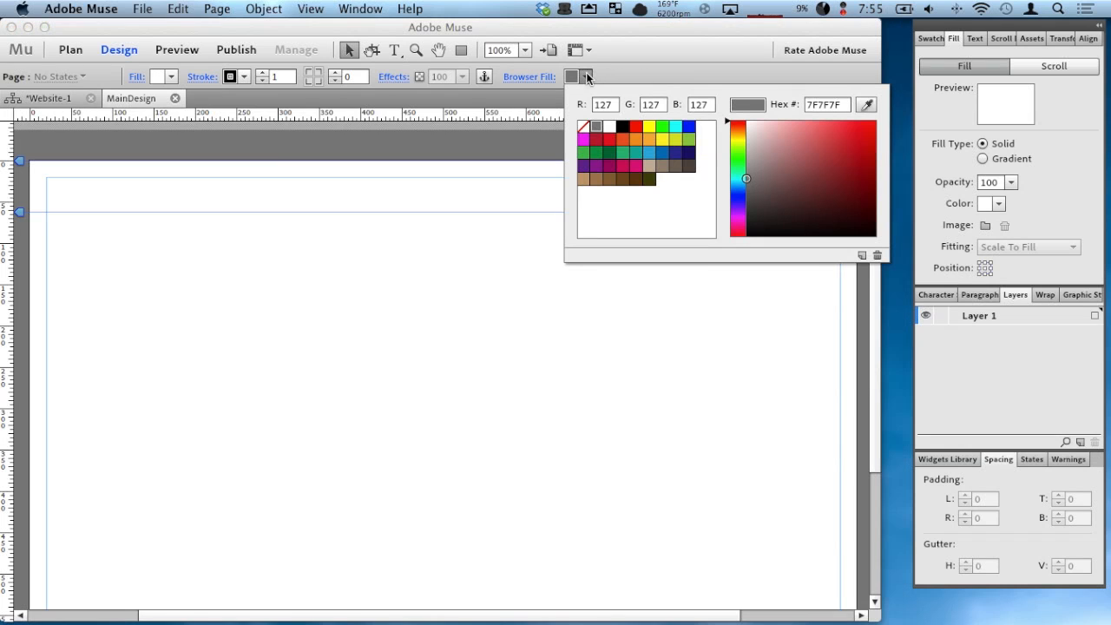
{"action": "left_click", "coordinate": [623, 128]}
{"action": "left_click", "coordinate": [641, 65]}
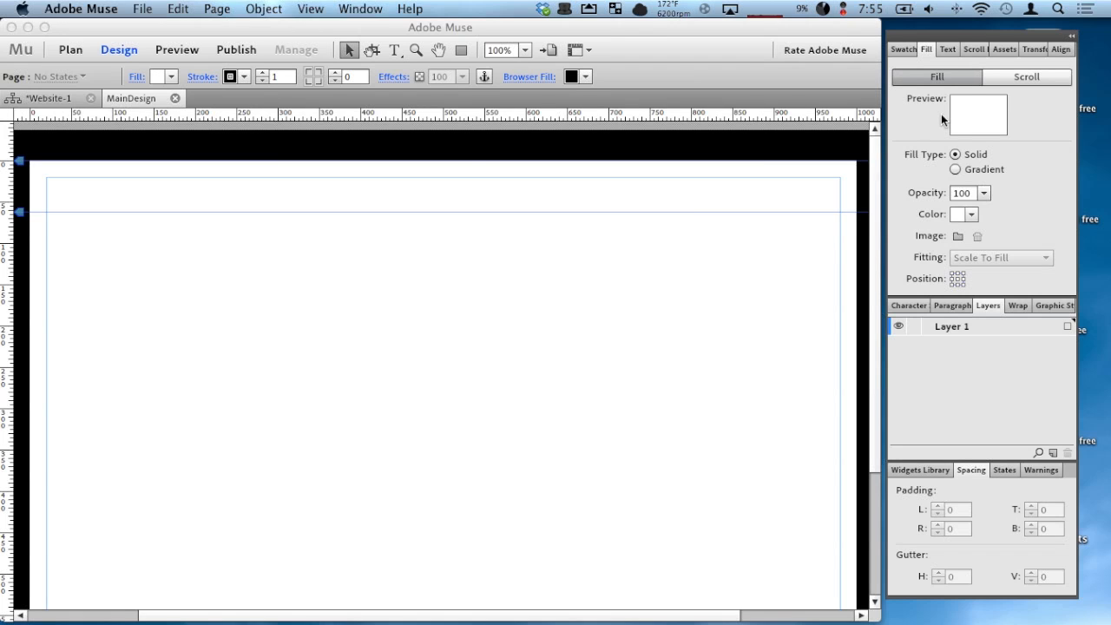
{"action": "left_click", "coordinate": [345, 7]}
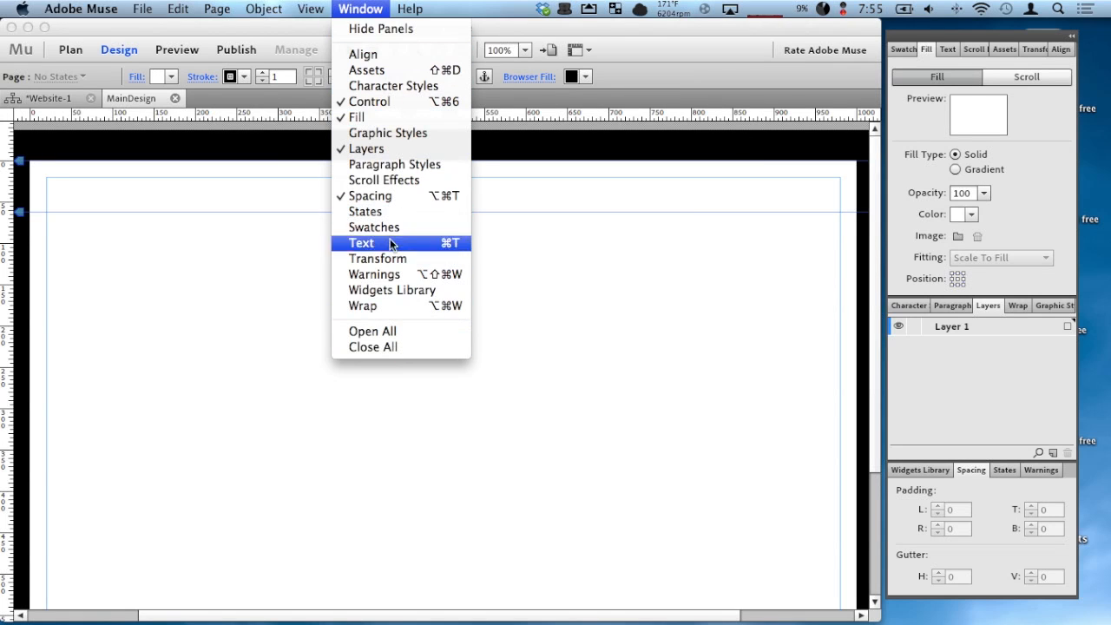
{"action": "left_click", "coordinate": [369, 7]}
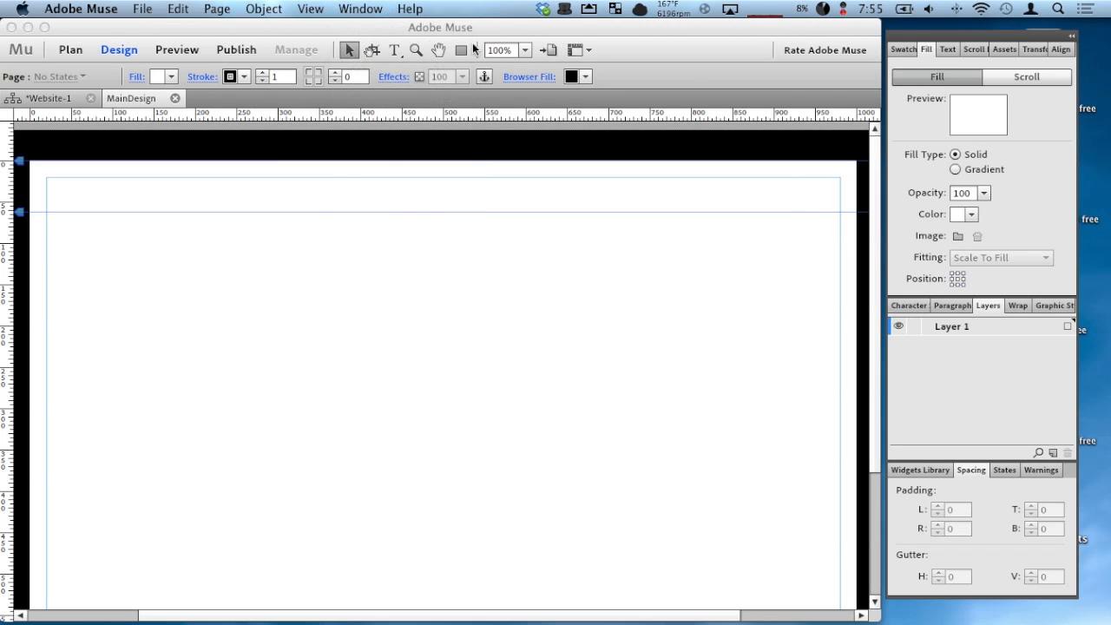
Step: Set the master page's fill to grey 7F7F7F and save that colour as a new swatch
{"action": "left_click", "coordinate": [172, 77]}
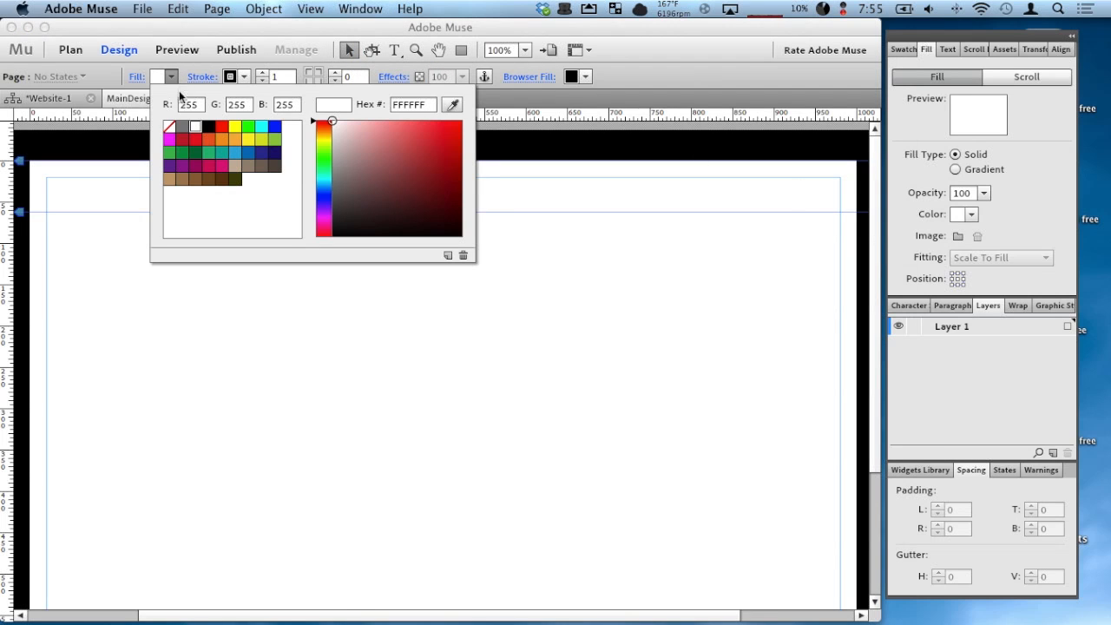
{"action": "left_click", "coordinate": [181, 129]}
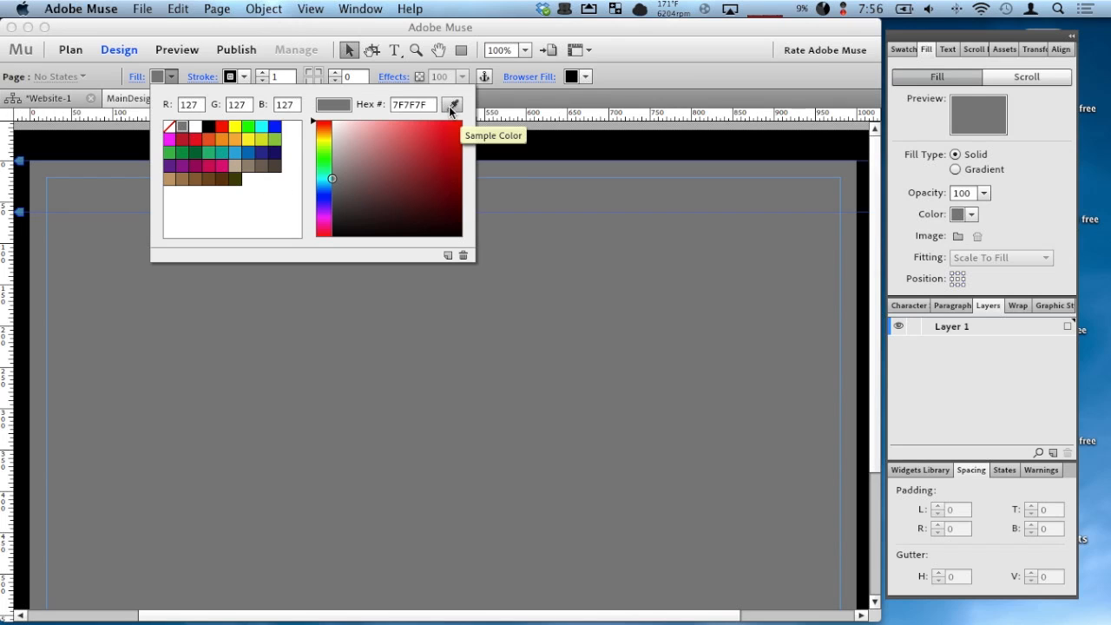
{"action": "left_click", "coordinate": [447, 256]}
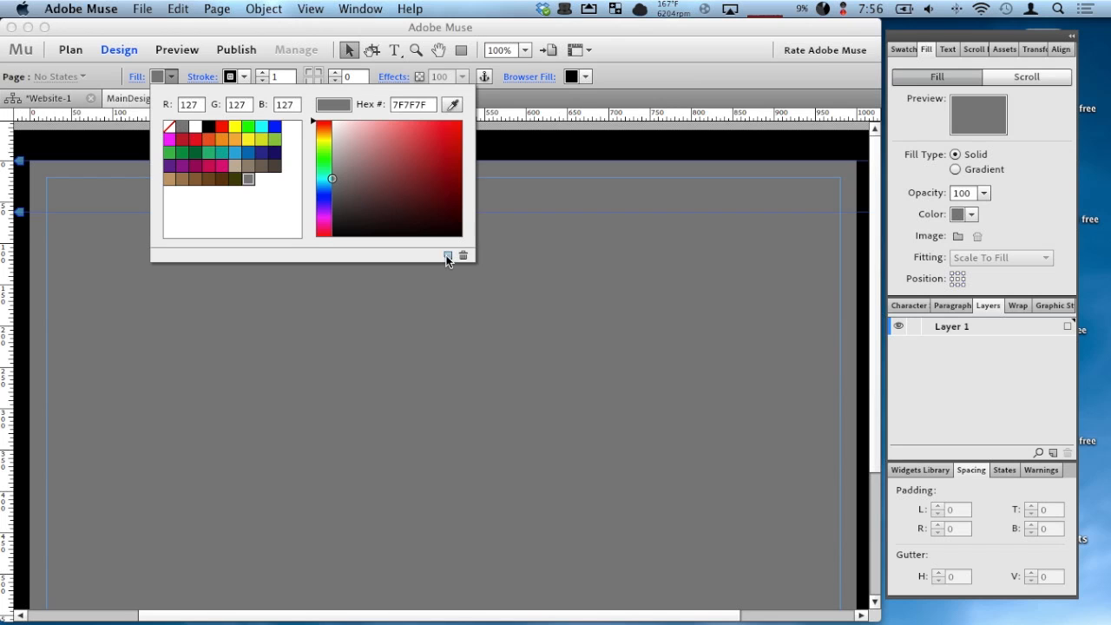
Step: Try out the saved grey swatch by changing the page fill to green 2B492E and blue 2E3192, reapplying the swatch after each
{"action": "left_click_drag", "start_coordinate": [358, 172], "coordinate": [322, 161]}
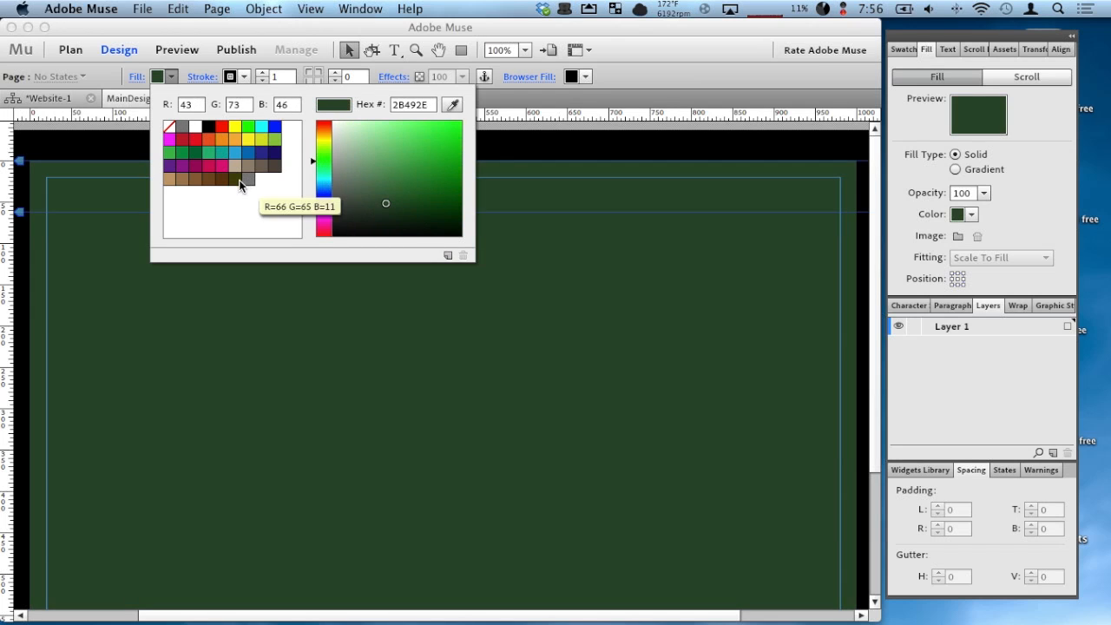
{"action": "left_click", "coordinate": [248, 179]}
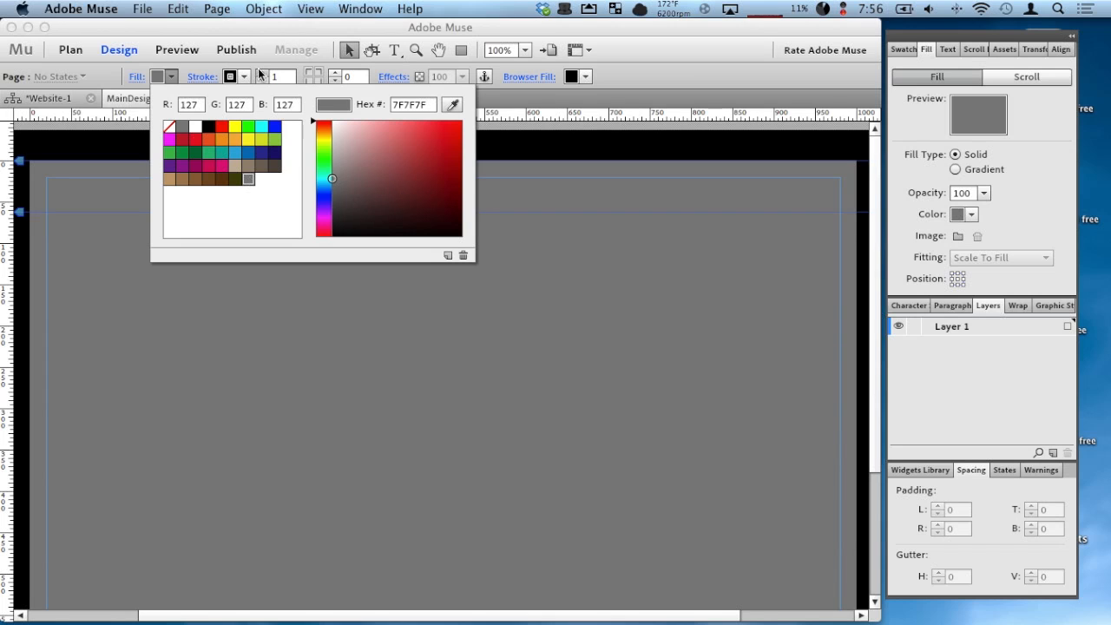
{"action": "left_click", "coordinate": [172, 76]}
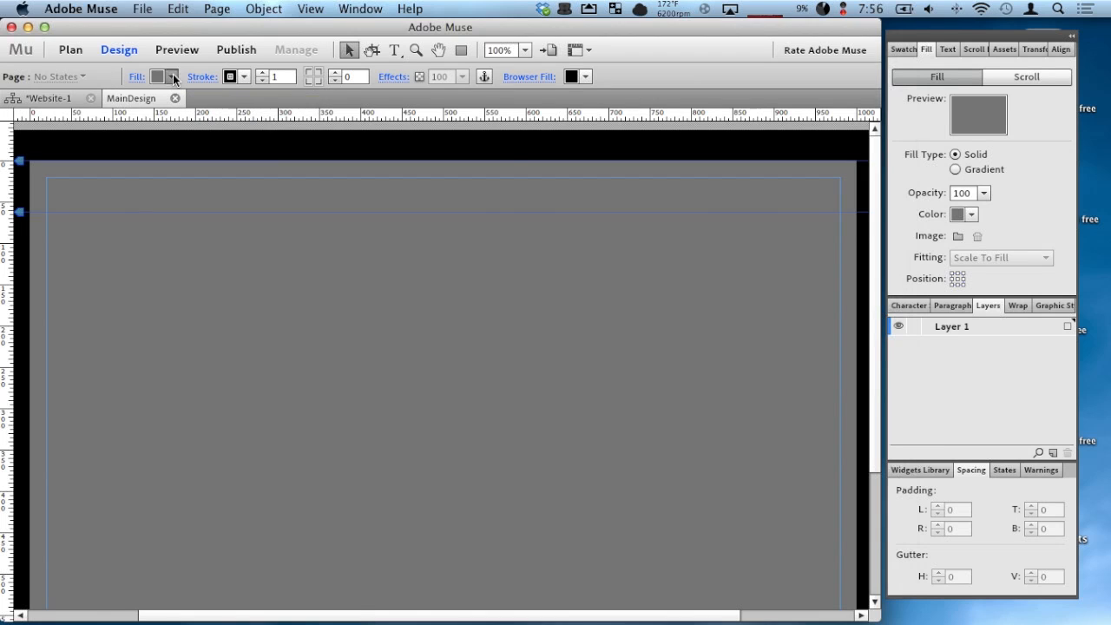
{"action": "left_click", "coordinate": [172, 75]}
{"action": "left_click", "coordinate": [173, 76]}
{"action": "left_click", "coordinate": [135, 78]}
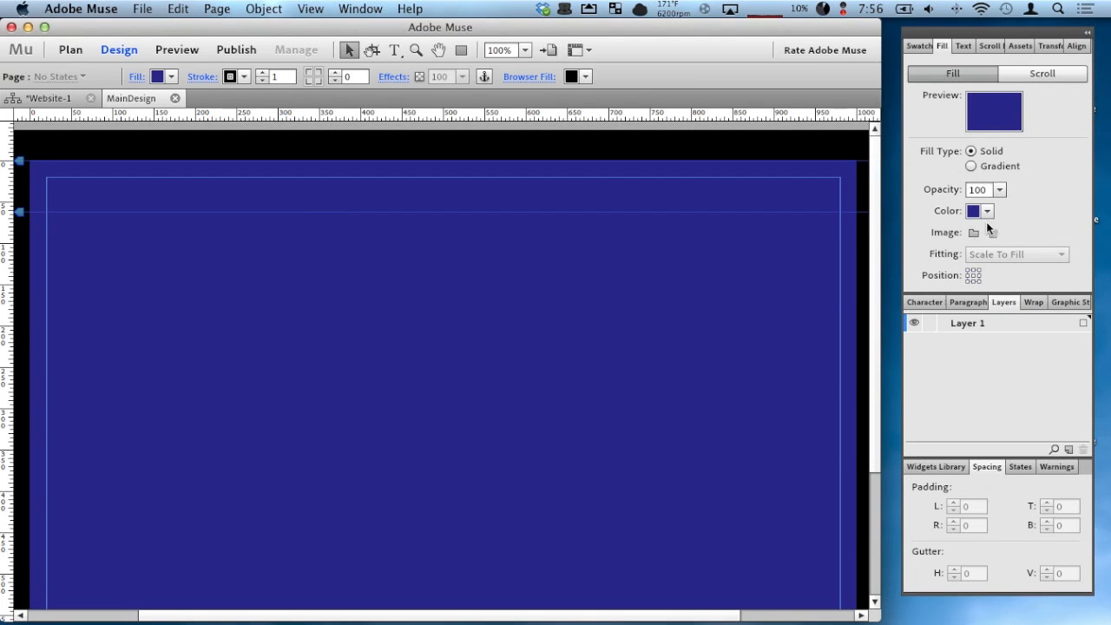
{"action": "left_click", "coordinate": [987, 211]}
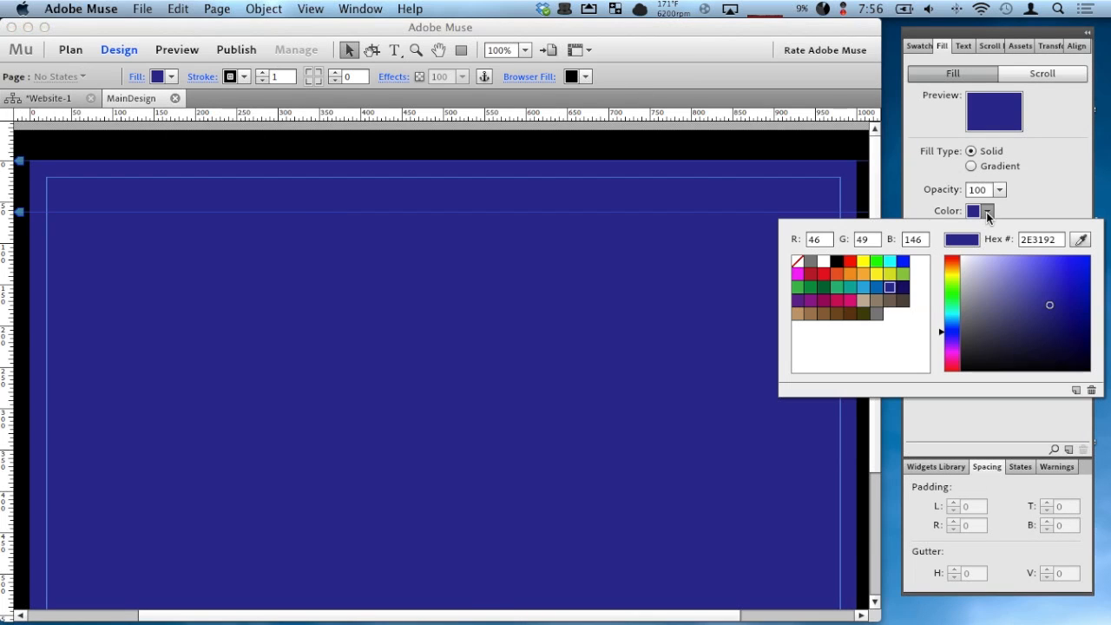
{"action": "left_click", "coordinate": [877, 313]}
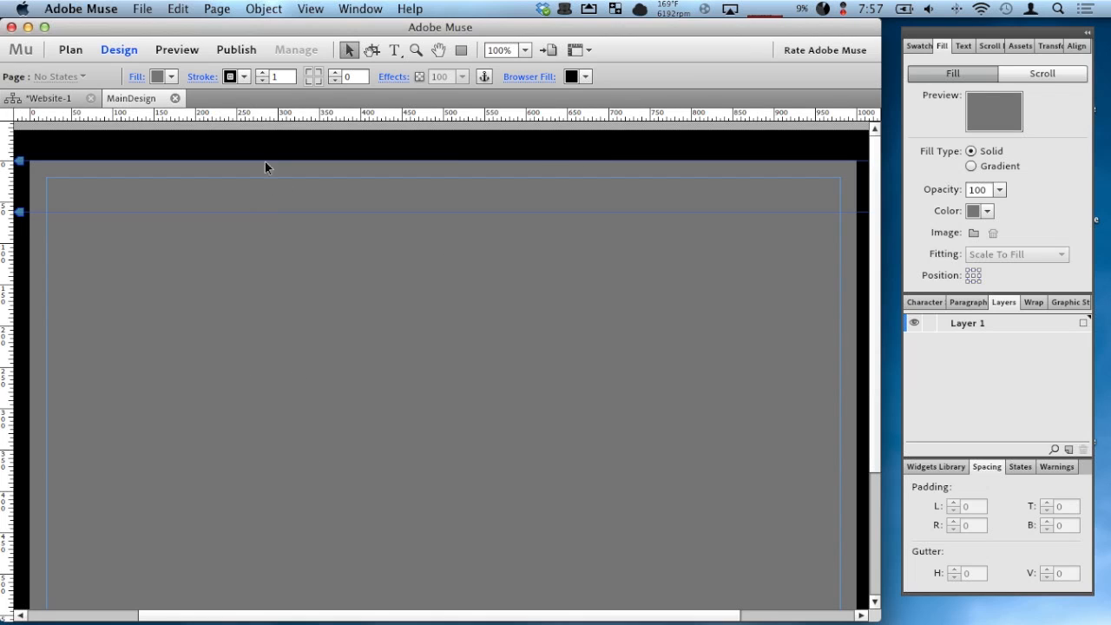
Step: Compare the Home page and MainDesign thumbnails in the site plan, then return to the MainDesign master
{"action": "left_click", "coordinate": [69, 98]}
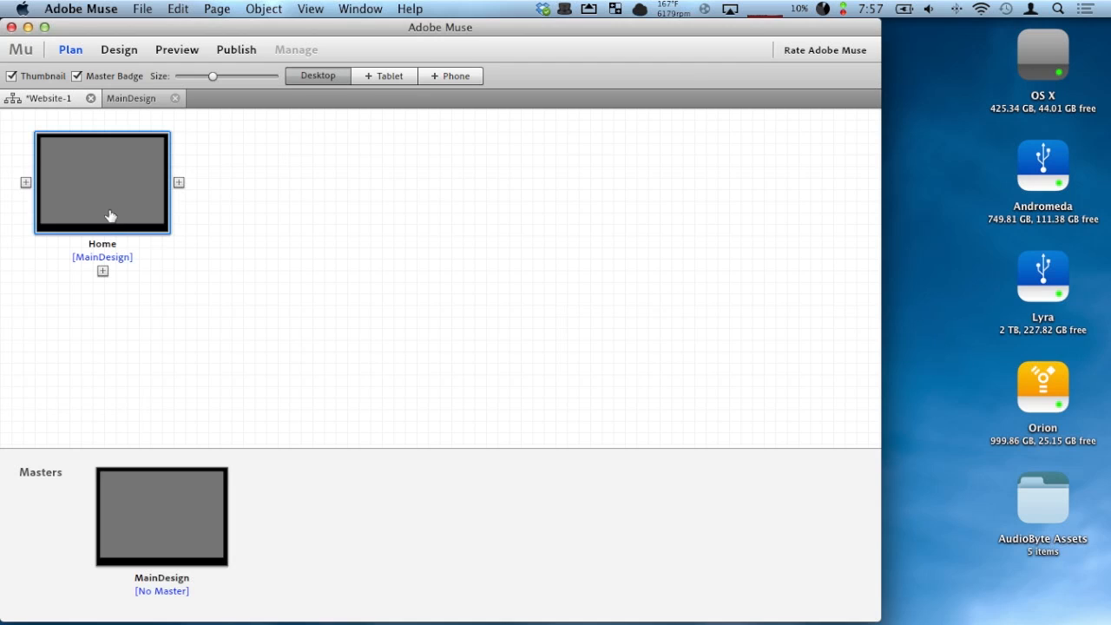
{"action": "left_click", "coordinate": [168, 547]}
{"action": "left_click", "coordinate": [137, 199]}
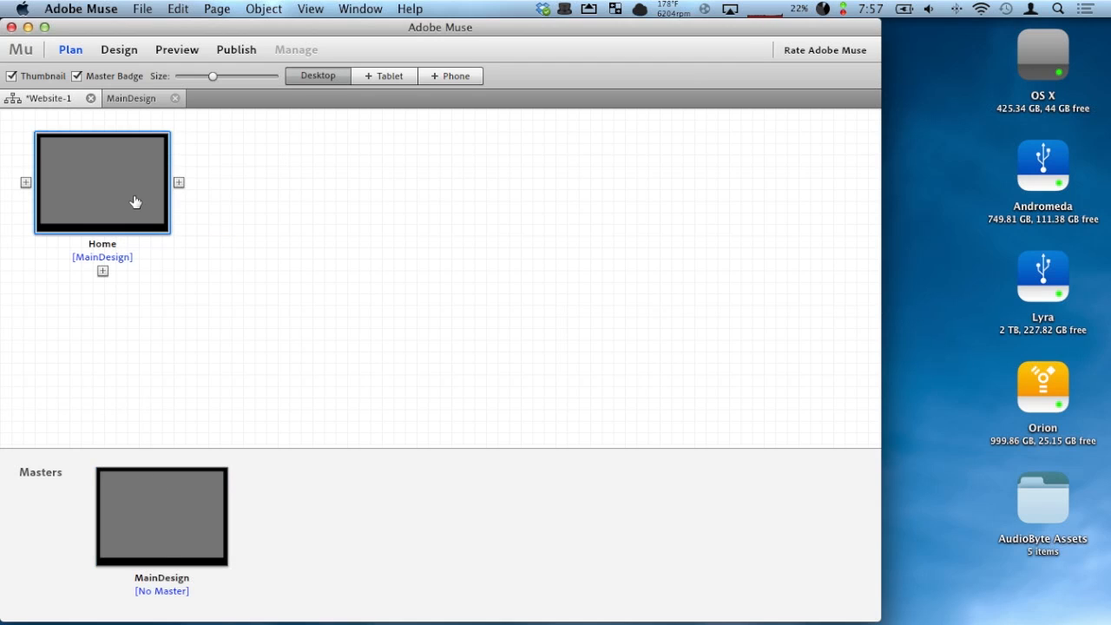
{"action": "left_click", "coordinate": [161, 547]}
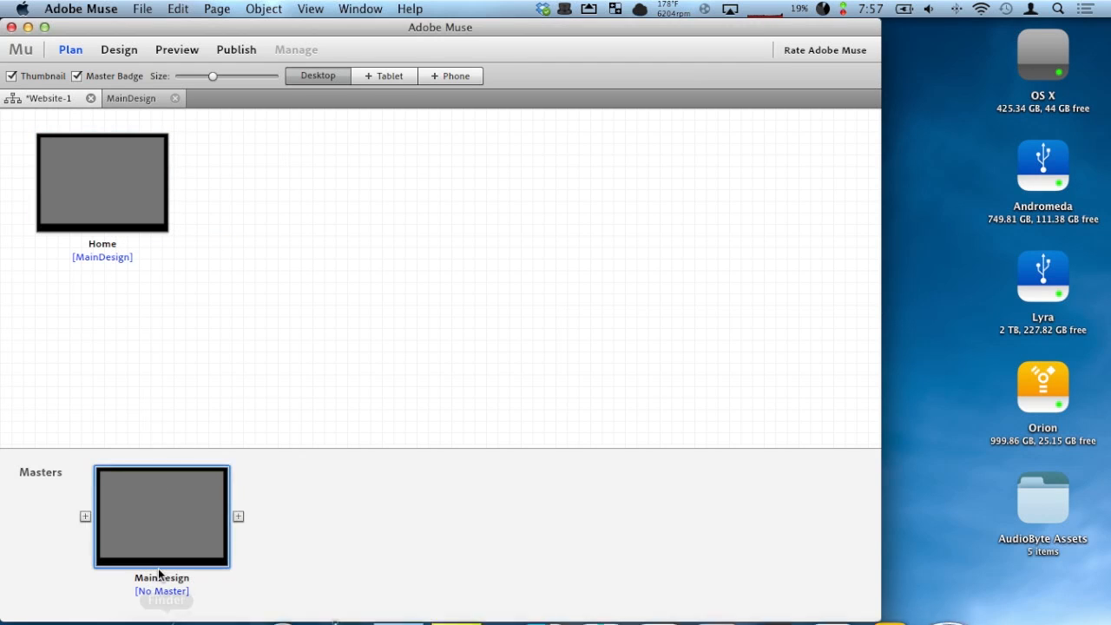
{"action": "left_click", "coordinate": [141, 97]}
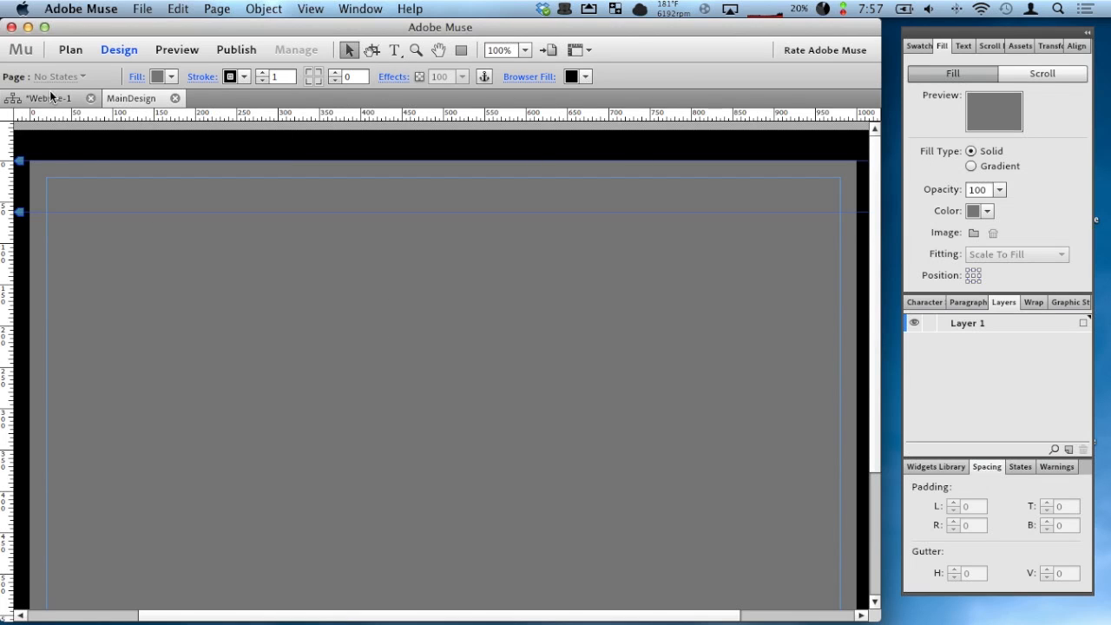
{"action": "left_click", "coordinate": [78, 98]}
{"action": "left_click", "coordinate": [153, 98]}
Step: Try a white page fill on the MainDesign master, then restore the grey fill, checking the Home thumbnail in the site plan each time
{"action": "left_click", "coordinate": [169, 77]}
{"action": "left_click", "coordinate": [195, 127]}
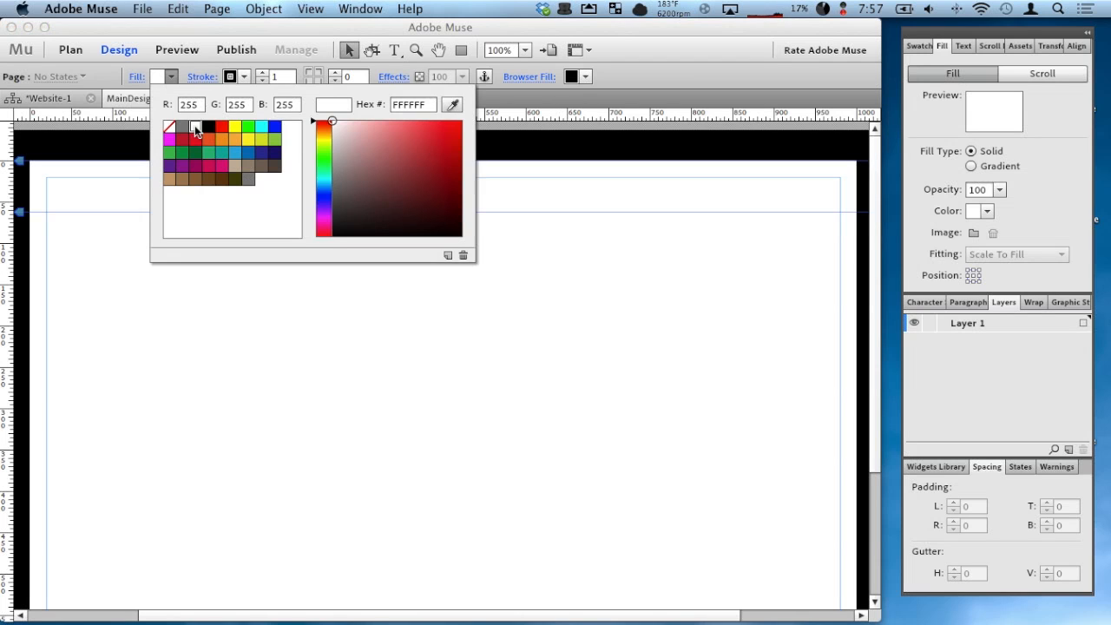
{"action": "left_click", "coordinate": [48, 101]}
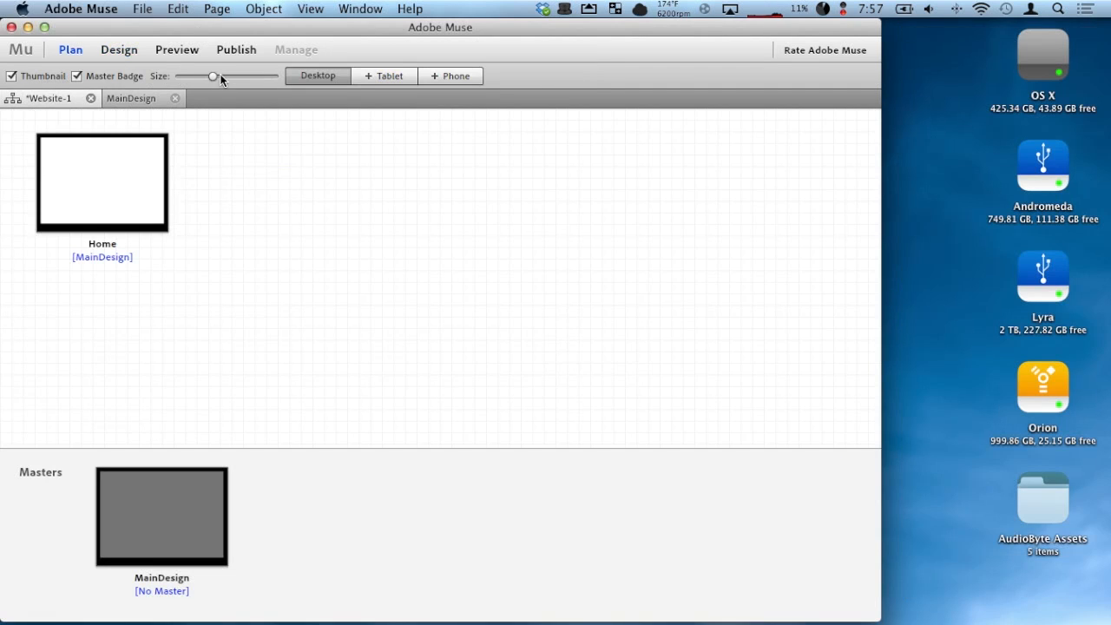
{"action": "left_click", "coordinate": [133, 100]}
{"action": "left_click", "coordinate": [172, 76]}
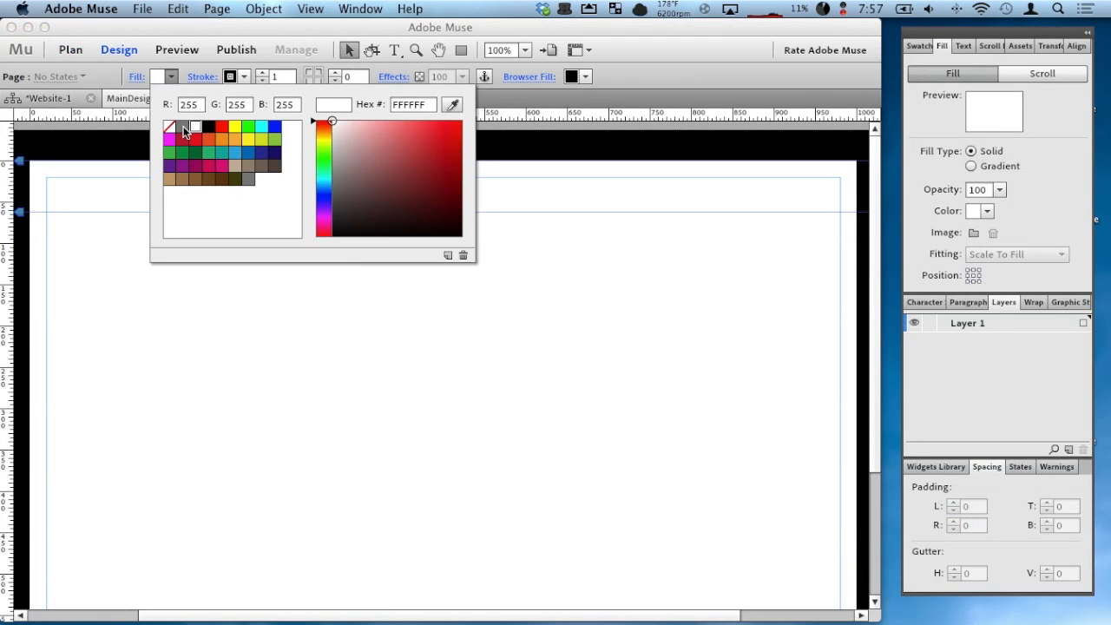
{"action": "left_click", "coordinate": [182, 126]}
{"action": "left_click", "coordinate": [135, 30]}
{"action": "left_click", "coordinate": [29, 100]}
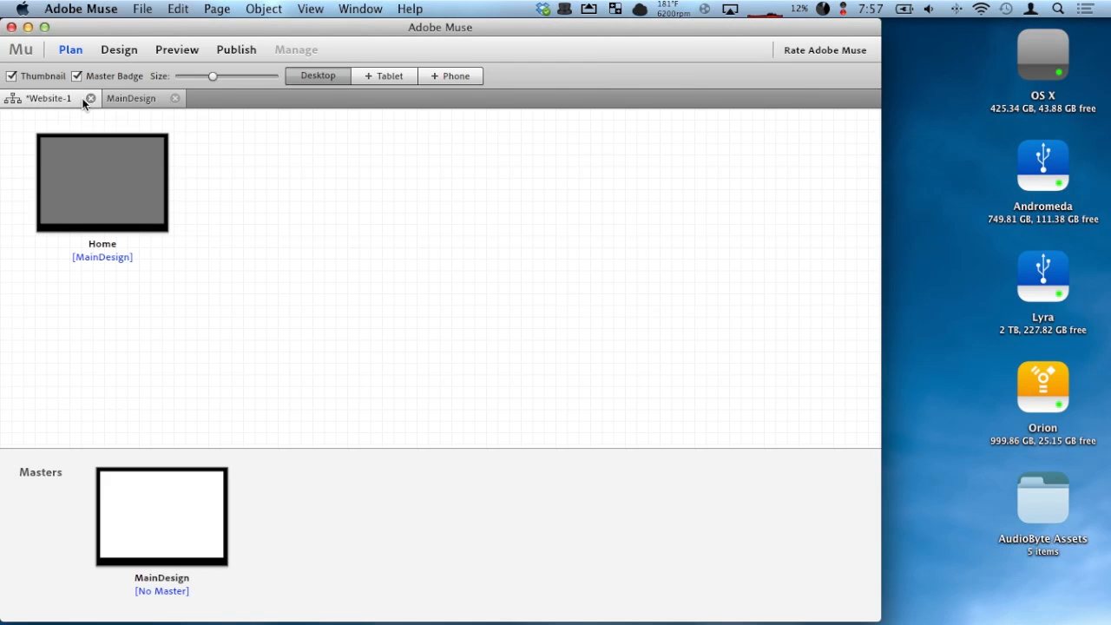
Step: Return to the MainDesign master and move its header guide down to about 195 px
{"action": "left_click", "coordinate": [131, 101]}
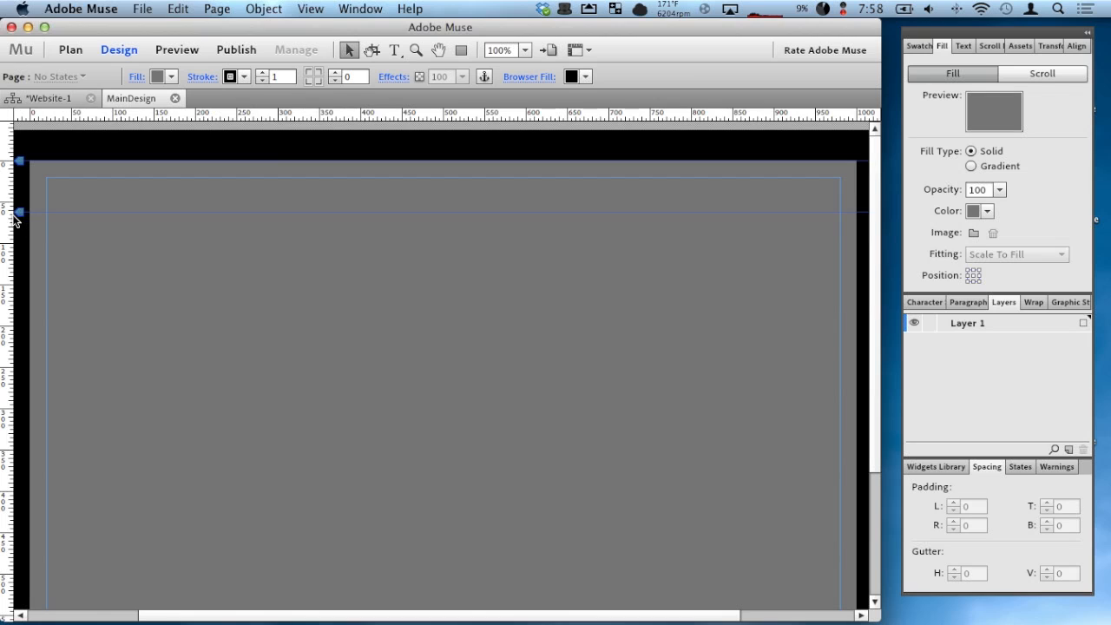
{"action": "left_click_drag", "start_coordinate": [19, 213], "coordinate": [18, 321]}
Step: Choose AudioByte Header.psd from the AudioByte Assets folder on the Desktop for placing, previewing the image first
{"action": "left_click", "coordinate": [136, 7]}
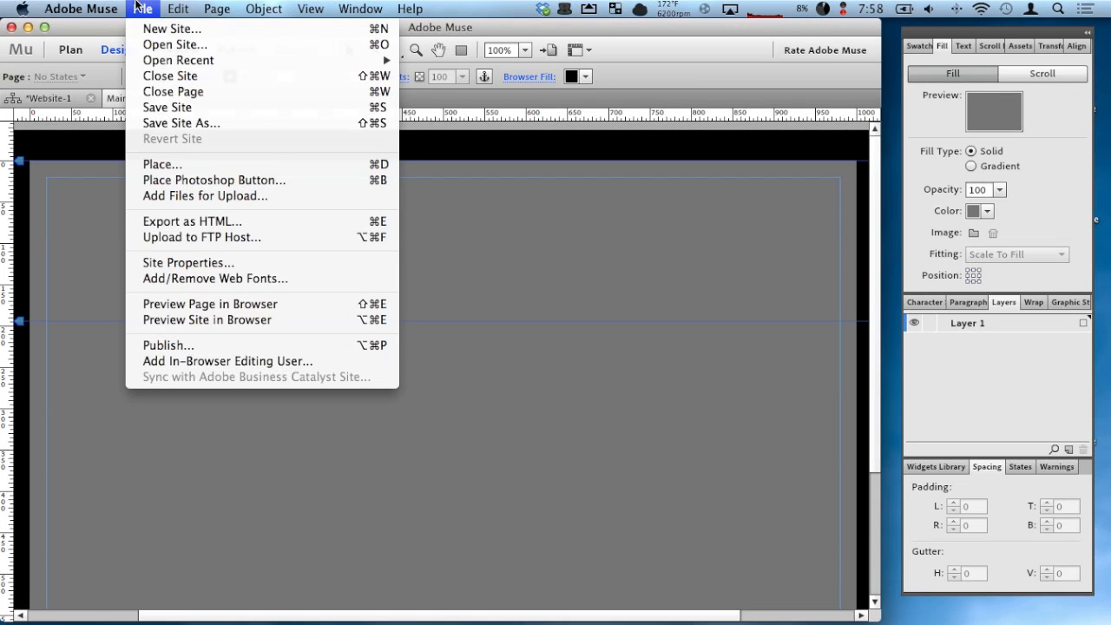
{"action": "left_click", "coordinate": [362, 166]}
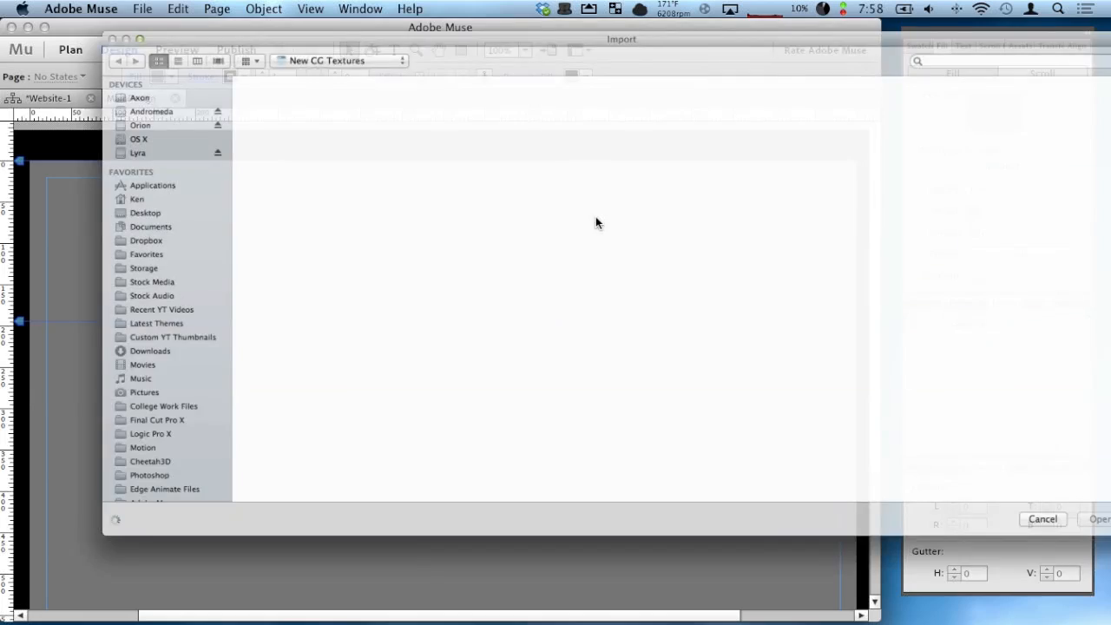
{"action": "key", "text": "super+d"}
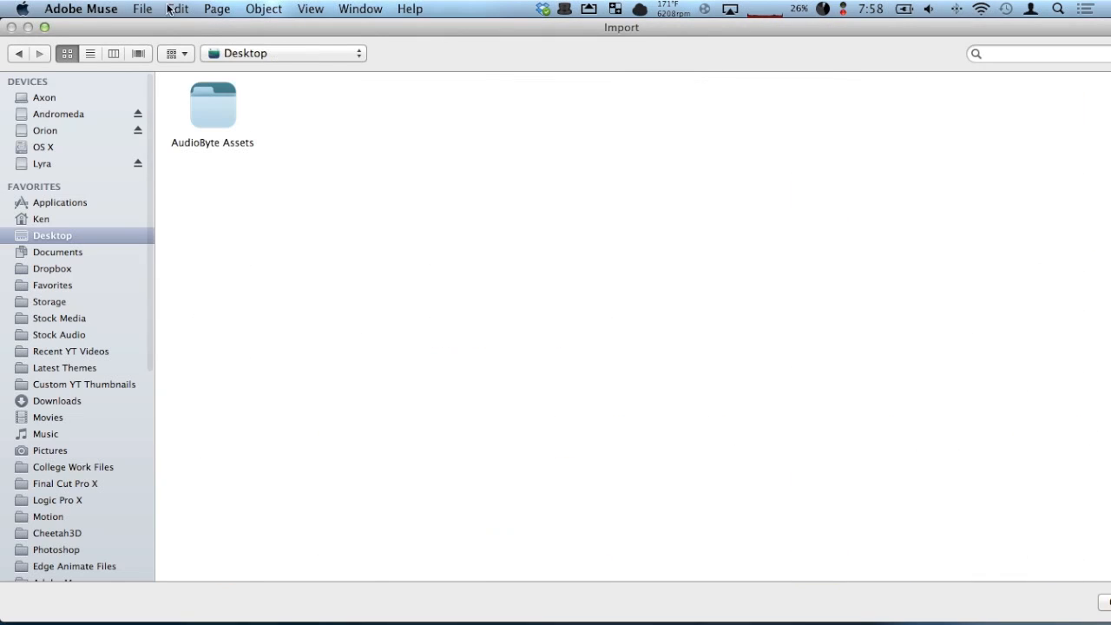
{"action": "left_click", "coordinate": [45, 28]}
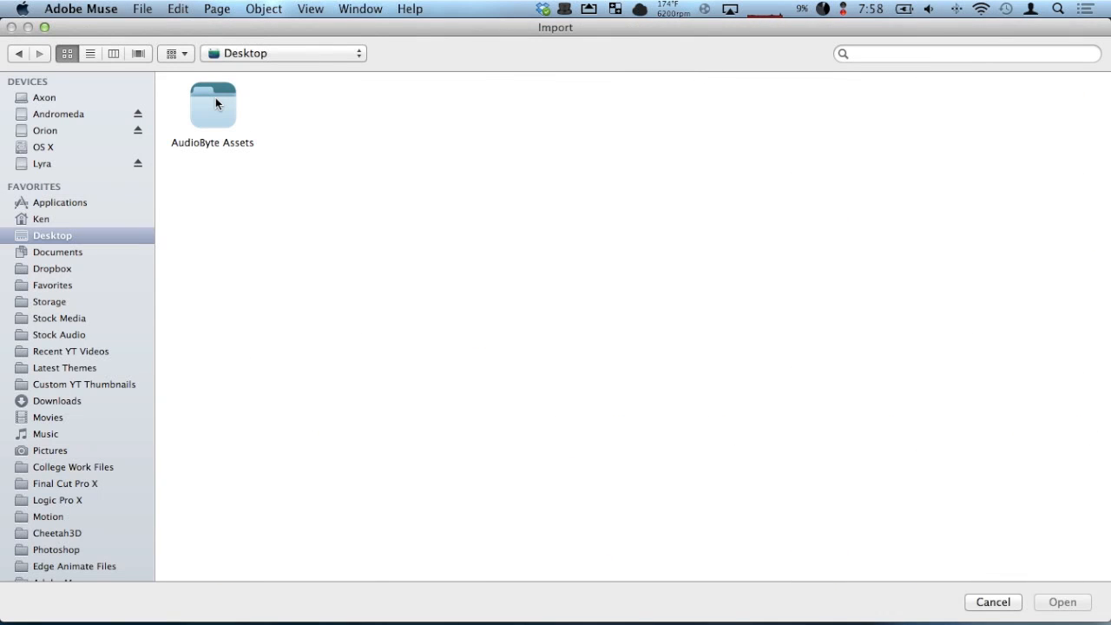
{"action": "double_click", "coordinate": [215, 99]}
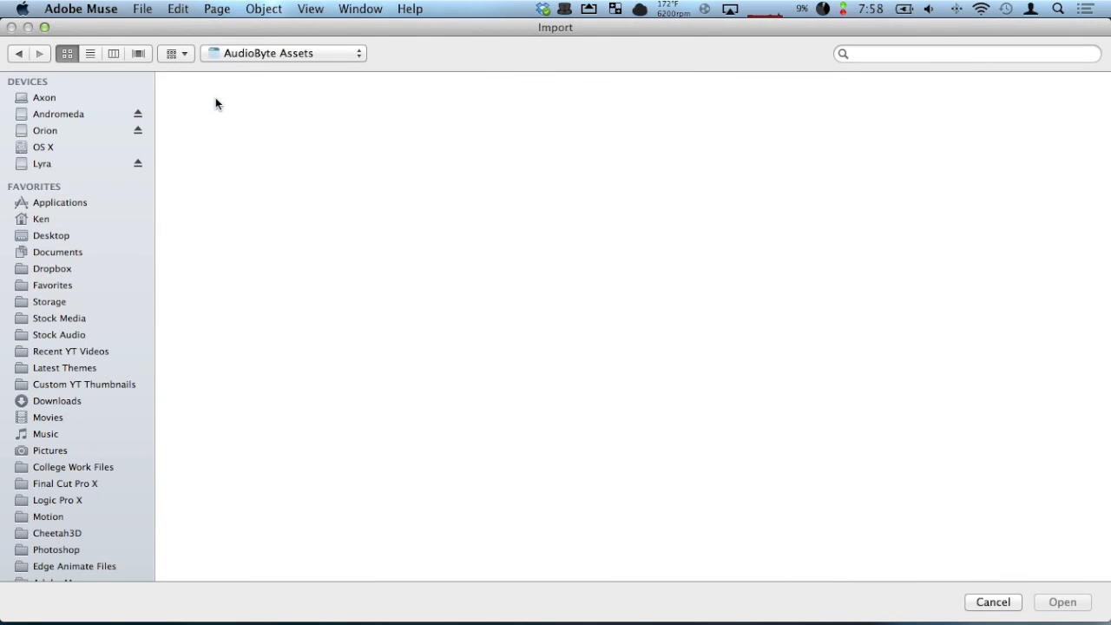
{"action": "left_click", "coordinate": [219, 105]}
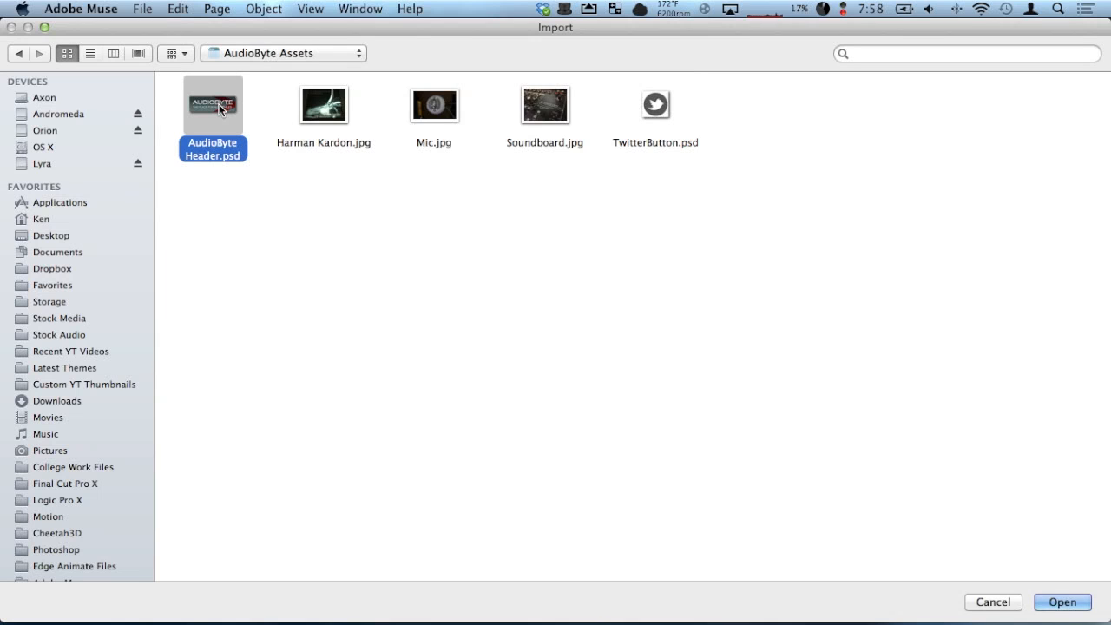
{"action": "key", "text": "space"}
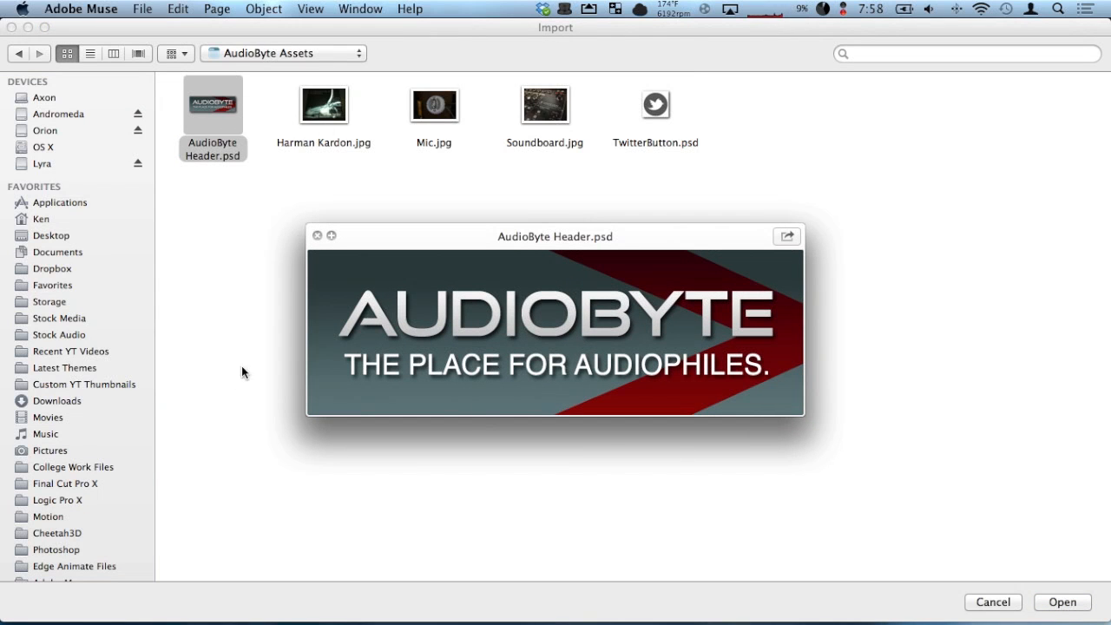
{"action": "key", "text": "space"}
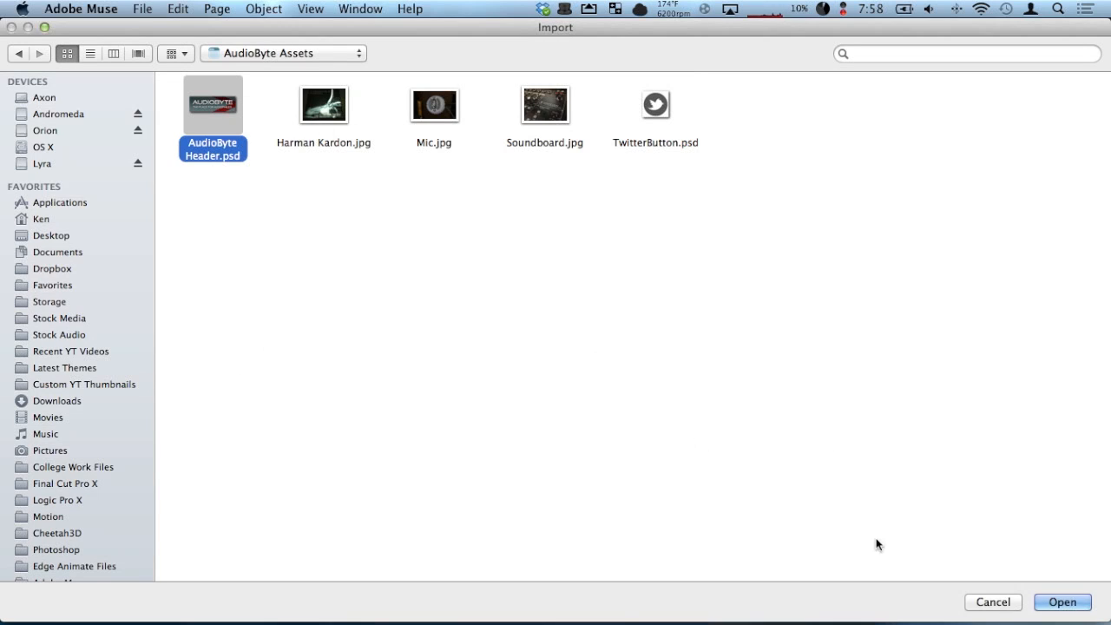
{"action": "left_click", "coordinate": [1062, 603]}
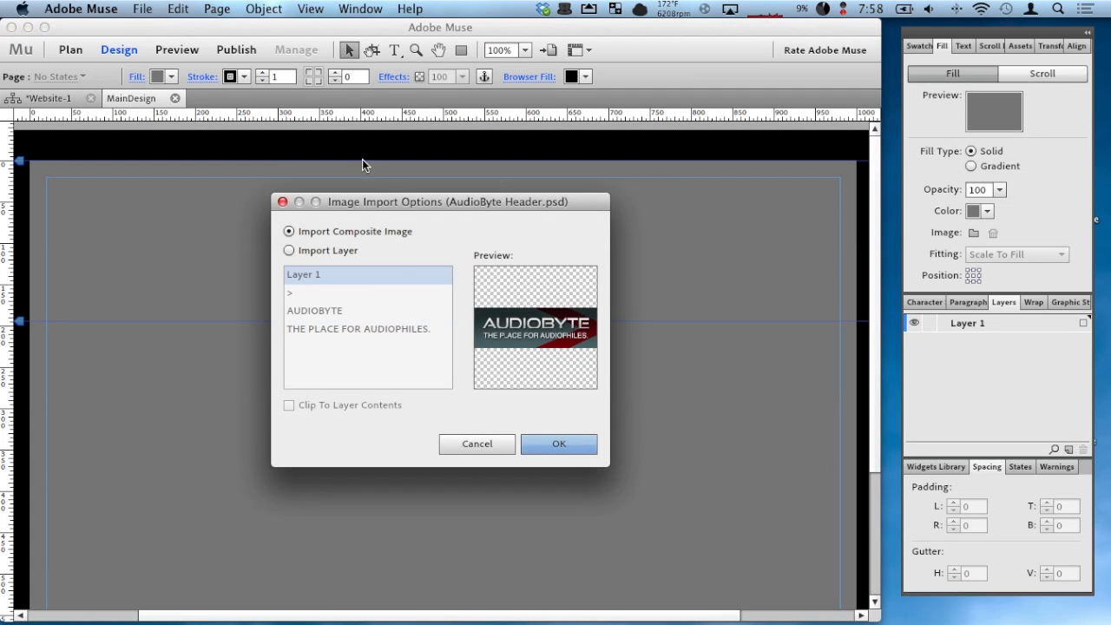
Step: Look through the PSD's individual layers in the import options, then import the header as a composite image
{"action": "left_click_drag", "start_coordinate": [381, 200], "coordinate": [595, 152]}
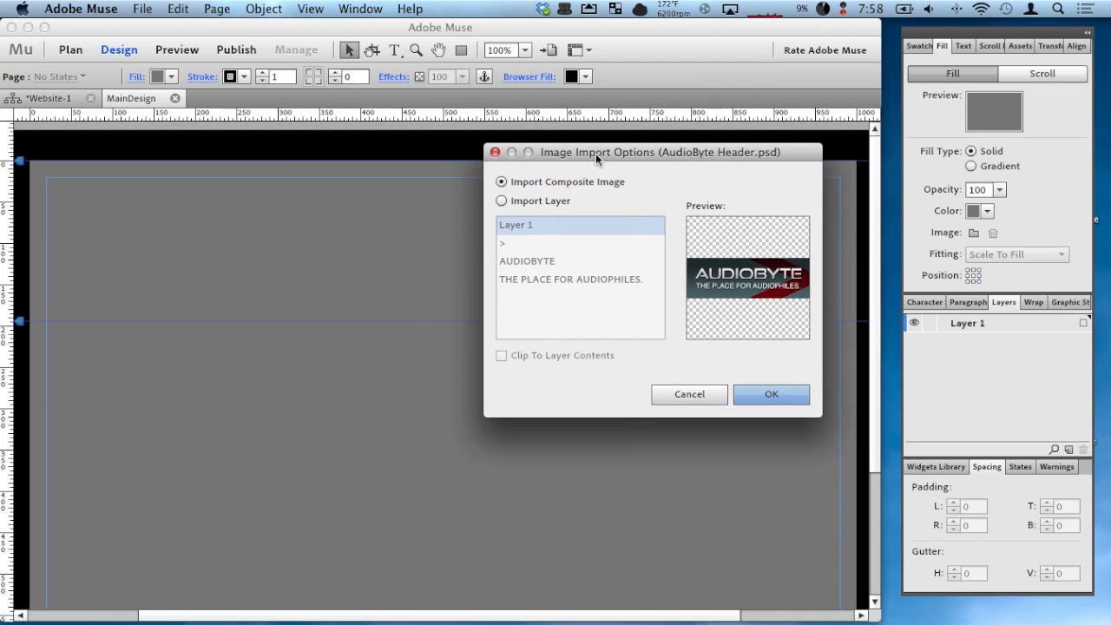
{"action": "left_click", "coordinate": [555, 203]}
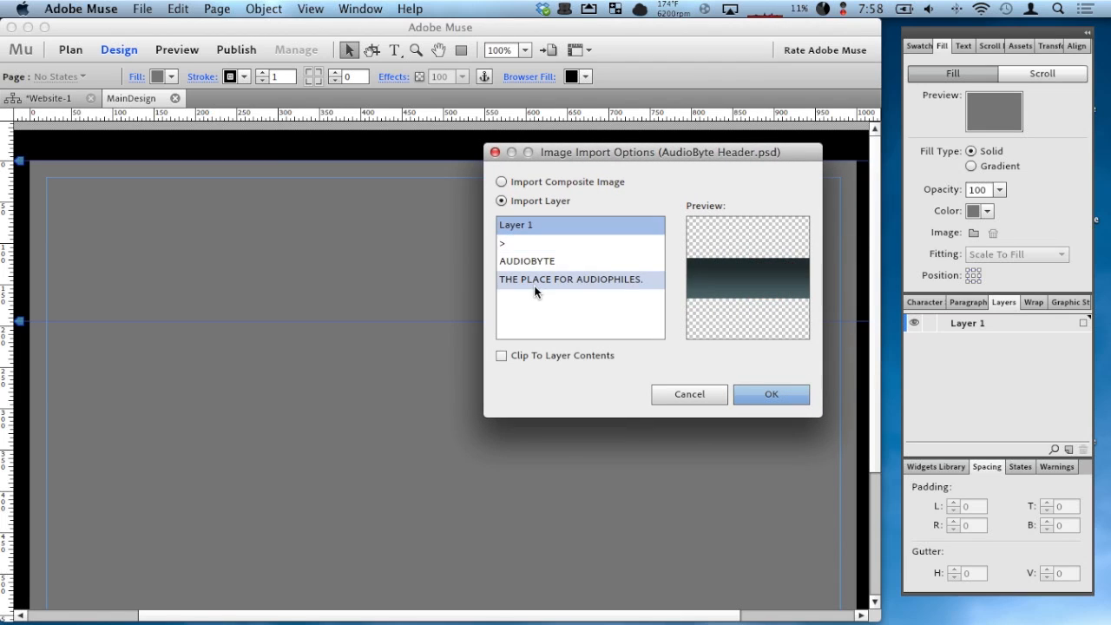
{"action": "left_click", "coordinate": [532, 261]}
{"action": "left_click", "coordinate": [536, 278]}
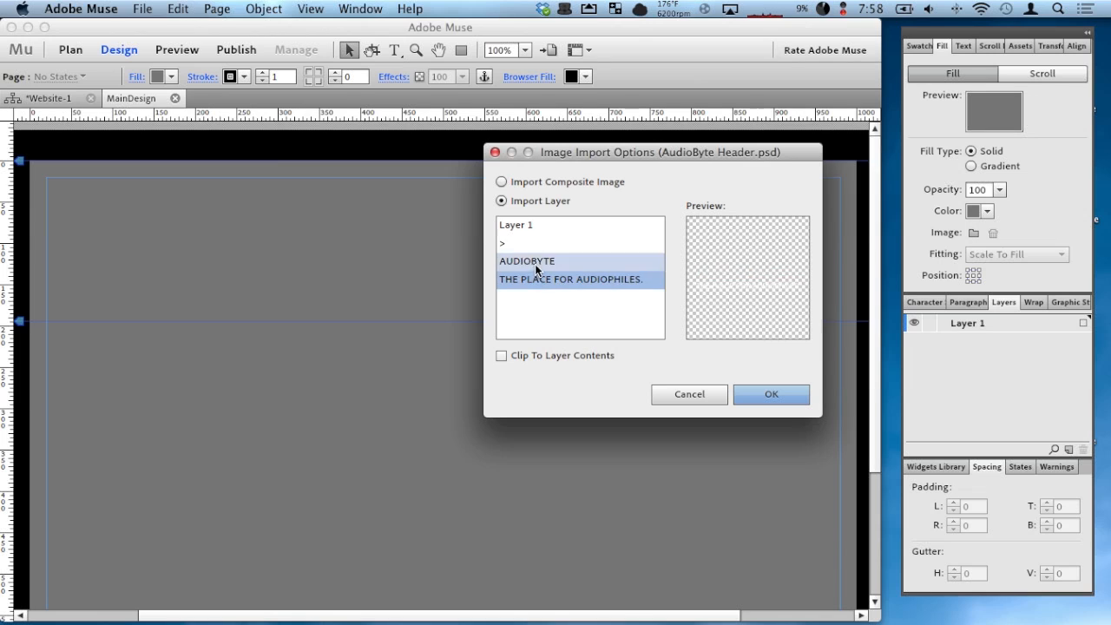
{"action": "left_click", "coordinate": [534, 242]}
{"action": "left_click", "coordinate": [533, 225]}
{"action": "left_click", "coordinate": [537, 181]}
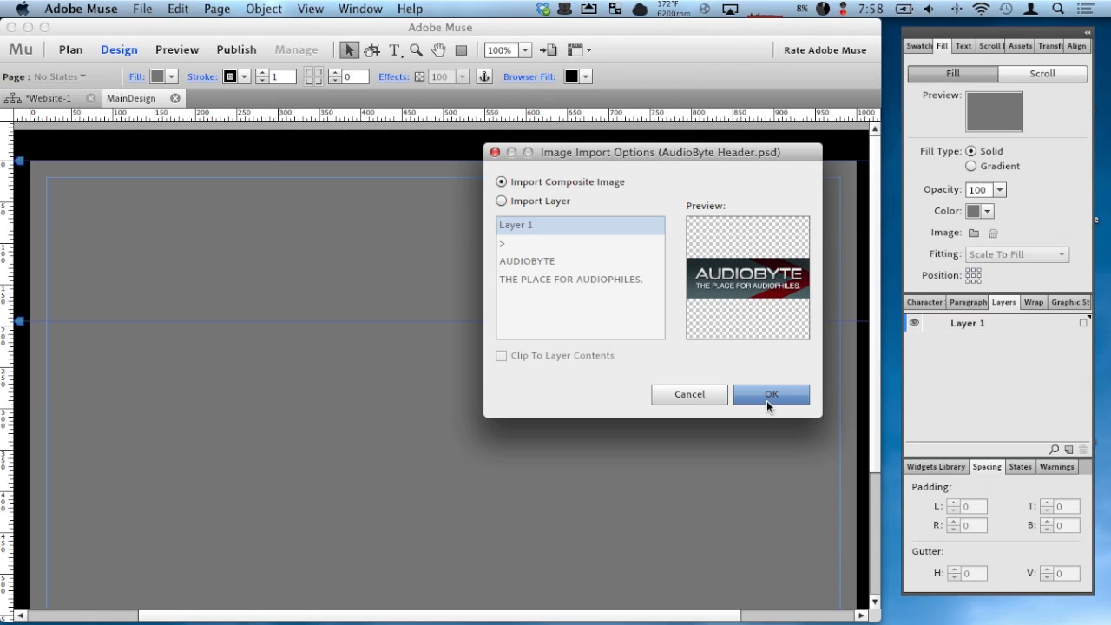
{"action": "left_click", "coordinate": [766, 396]}
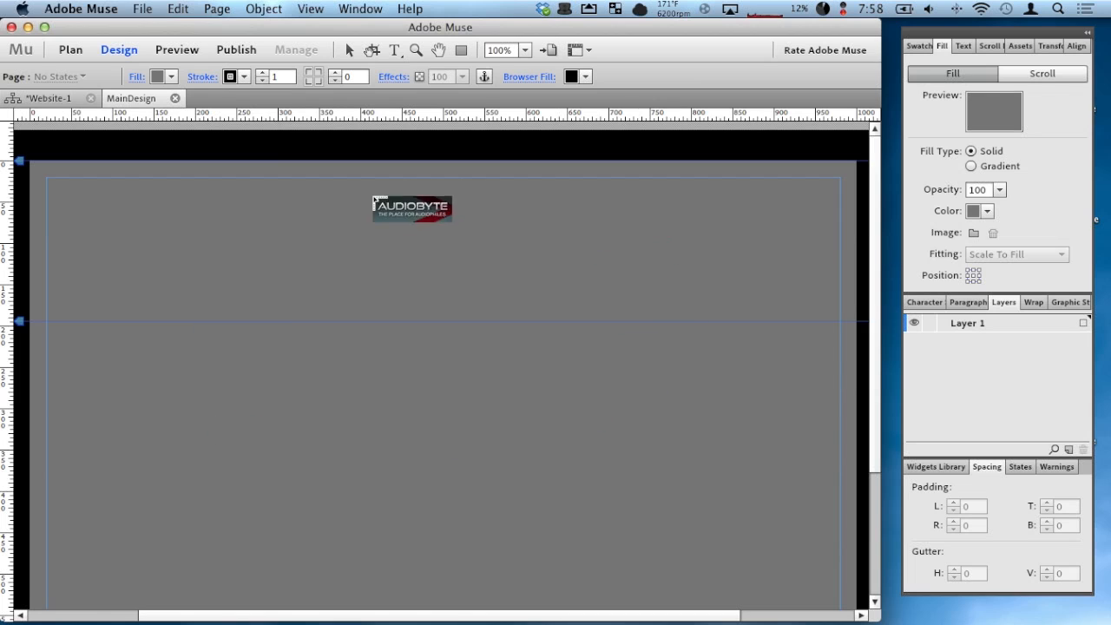
Step: Place the header image centred against the upper page margin and move the header guide to its lower edge, about 220 px
{"action": "left_click", "coordinate": [365, 244]}
{"action": "mouse_move", "coordinate": [685, 299]}
{"action": "left_mouse_down"}
{"action": "mouse_move", "coordinate": [483, 245]}
{"action": "mouse_move", "coordinate": [512, 230]}
{"action": "left_mouse_up"}
{"action": "left_click_drag", "start_coordinate": [16, 321], "coordinate": [16, 342]}
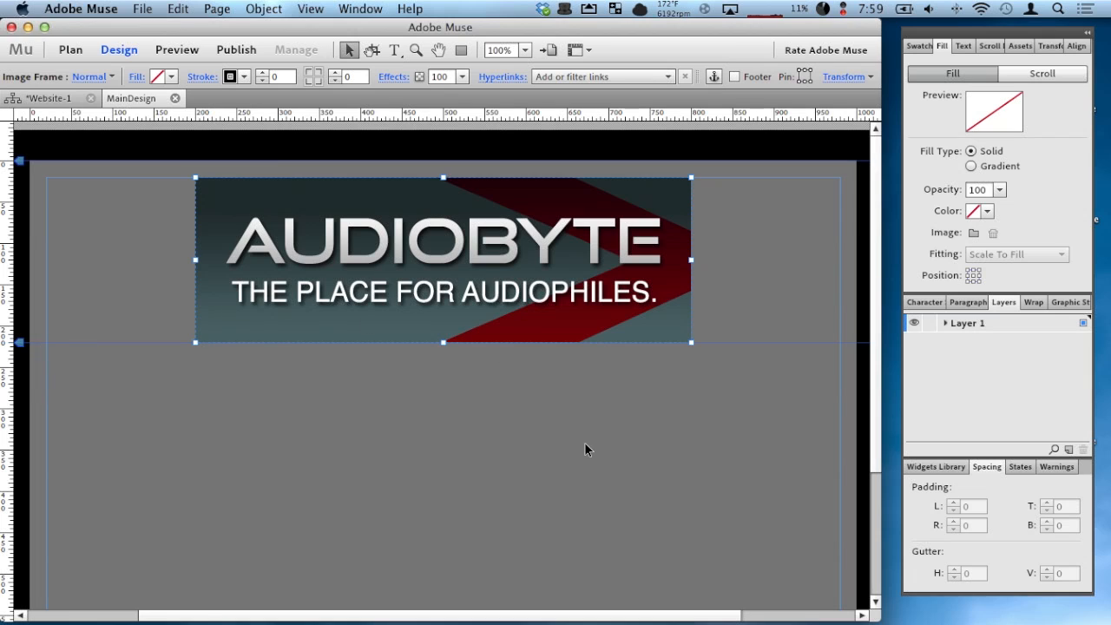
{"action": "left_click", "coordinate": [501, 371]}
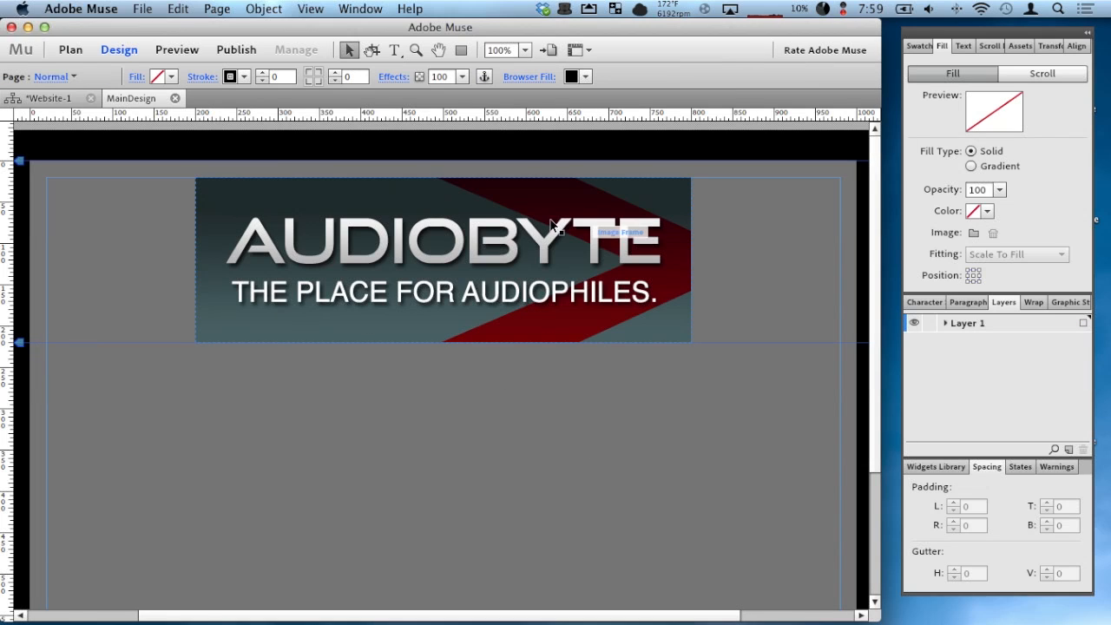
Step: Open the Home page from the site plan, try to move the header image there, and close the page
{"action": "left_click", "coordinate": [62, 99]}
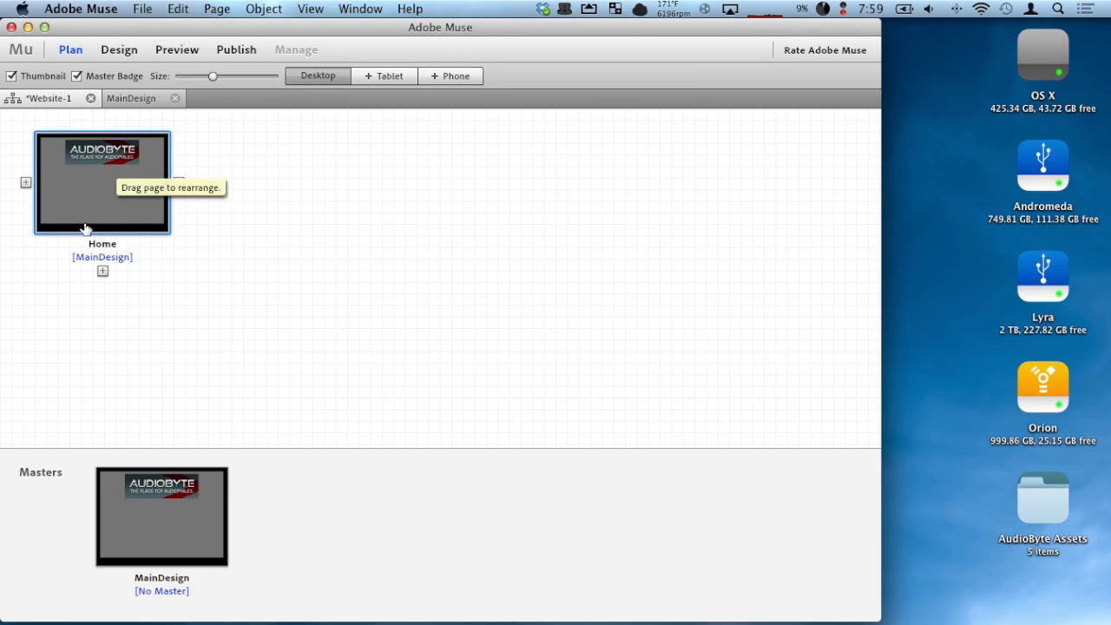
{"action": "double_click", "coordinate": [92, 198]}
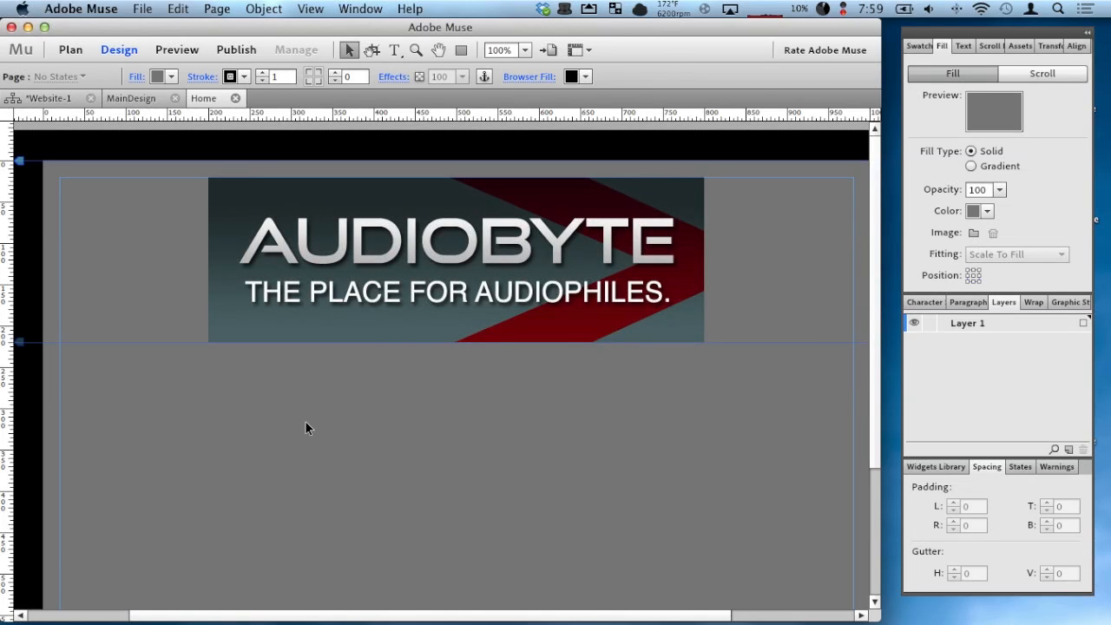
{"action": "left_click_drag", "start_coordinate": [499, 242], "coordinate": [309, 393]}
{"action": "left_click_drag", "start_coordinate": [560, 237], "coordinate": [397, 342]}
{"action": "left_click_drag", "start_coordinate": [434, 274], "coordinate": [583, 430]}
{"action": "left_click_drag", "start_coordinate": [436, 254], "coordinate": [354, 365]}
{"action": "left_click_drag", "start_coordinate": [431, 270], "coordinate": [485, 355]}
{"action": "left_click_drag", "start_coordinate": [725, 168], "coordinate": [334, 373]}
{"action": "left_click_drag", "start_coordinate": [481, 235], "coordinate": [262, 418]}
{"action": "left_click", "coordinate": [236, 98]}
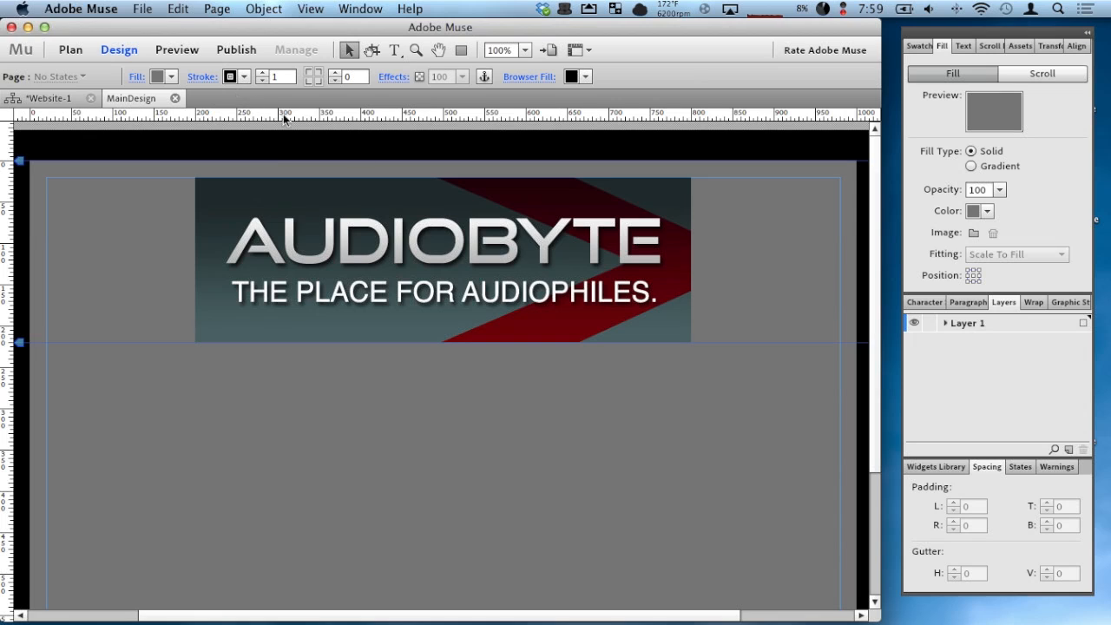
{"action": "left_click", "coordinate": [426, 247]}
{"action": "left_click", "coordinate": [548, 496]}
{"action": "scroll", "coordinate": [558, 360], "scroll_direction": "down", "scroll_amount": 1}
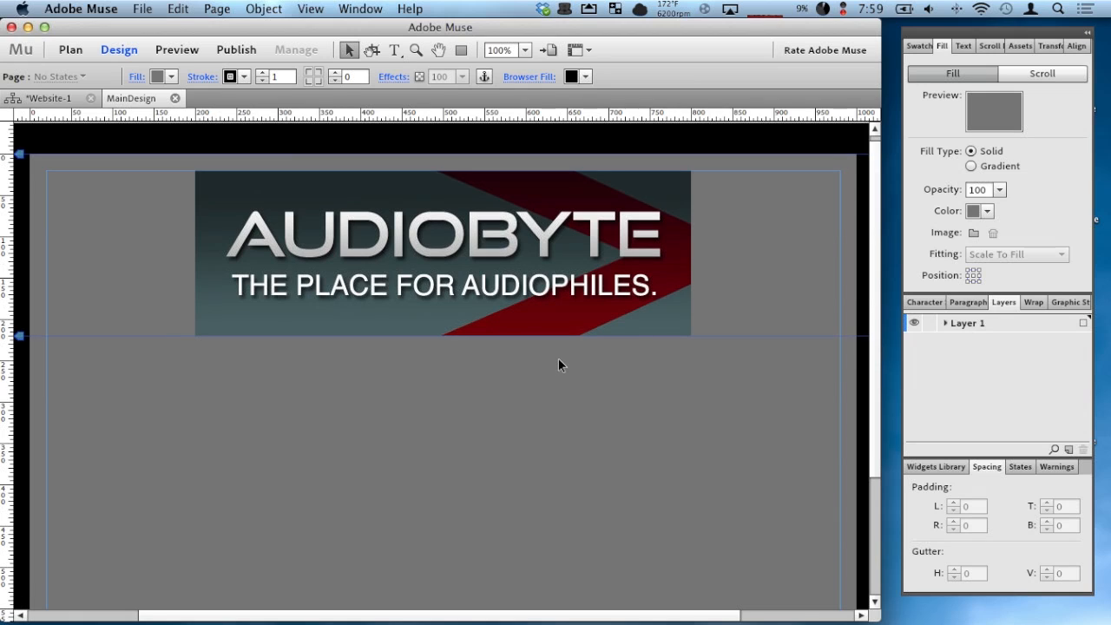
{"action": "scroll", "coordinate": [557, 354], "scroll_direction": "up", "scroll_amount": 1}
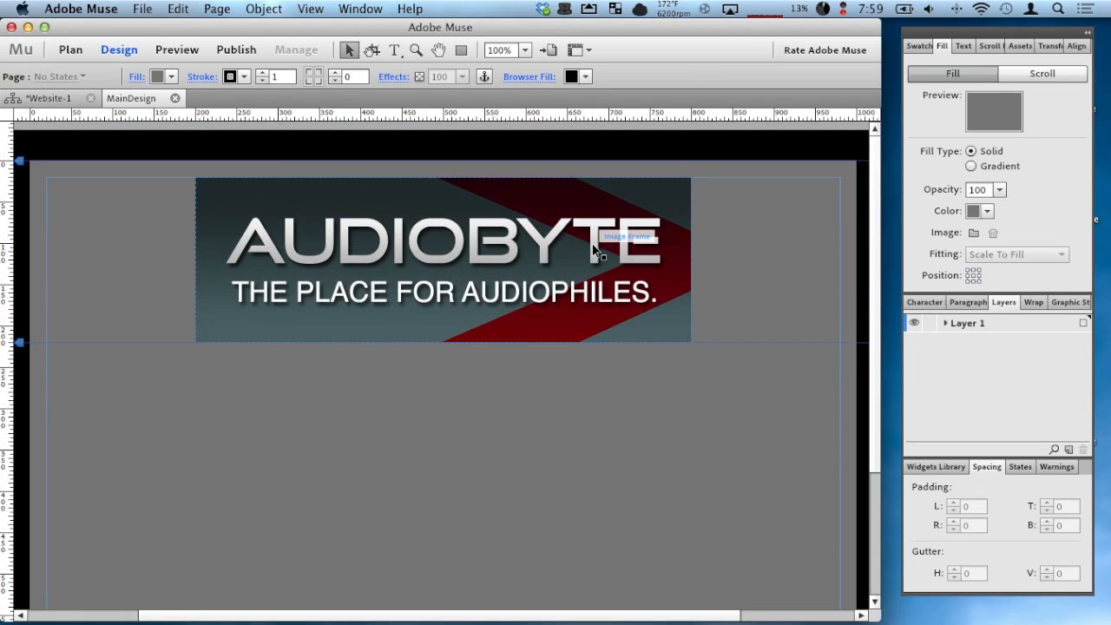
{"action": "scroll", "coordinate": [594, 247], "scroll_direction": "down", "scroll_amount": 2}
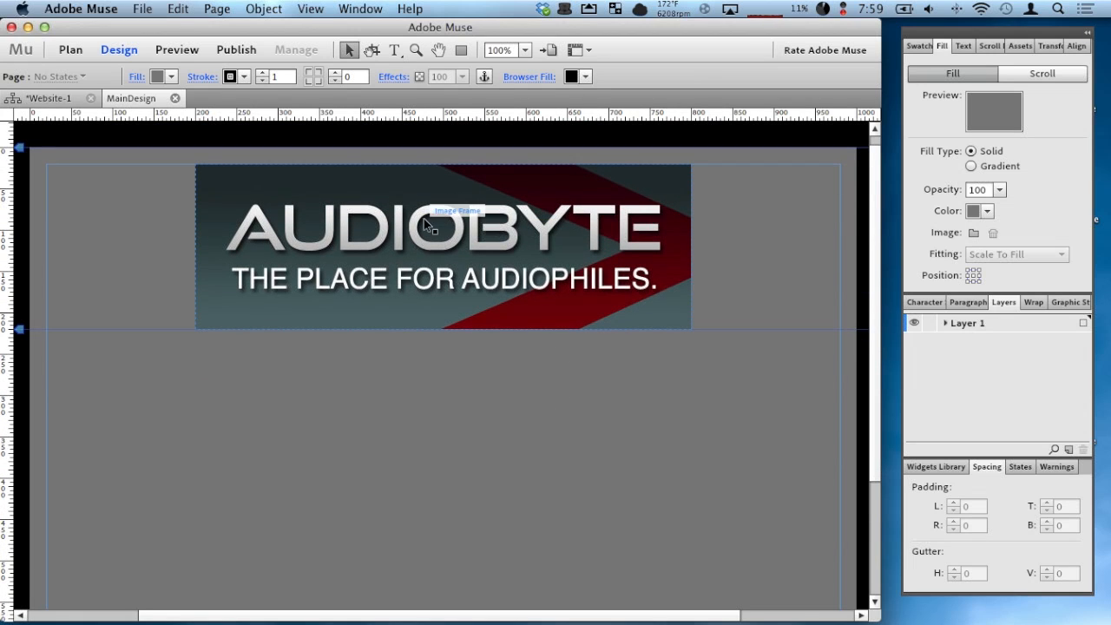
Step: Open the header image's original in Photoshop and bring up the Gradient Overlay settings of its ">" text layer
{"action": "right_click", "coordinate": [518, 236]}
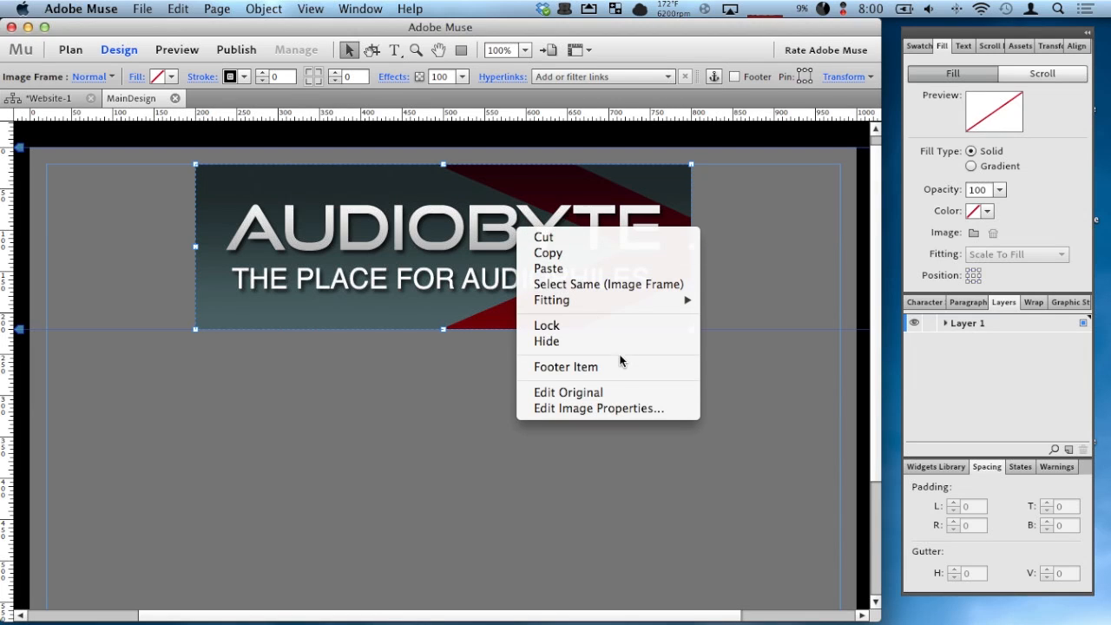
{"action": "left_click", "coordinate": [617, 393]}
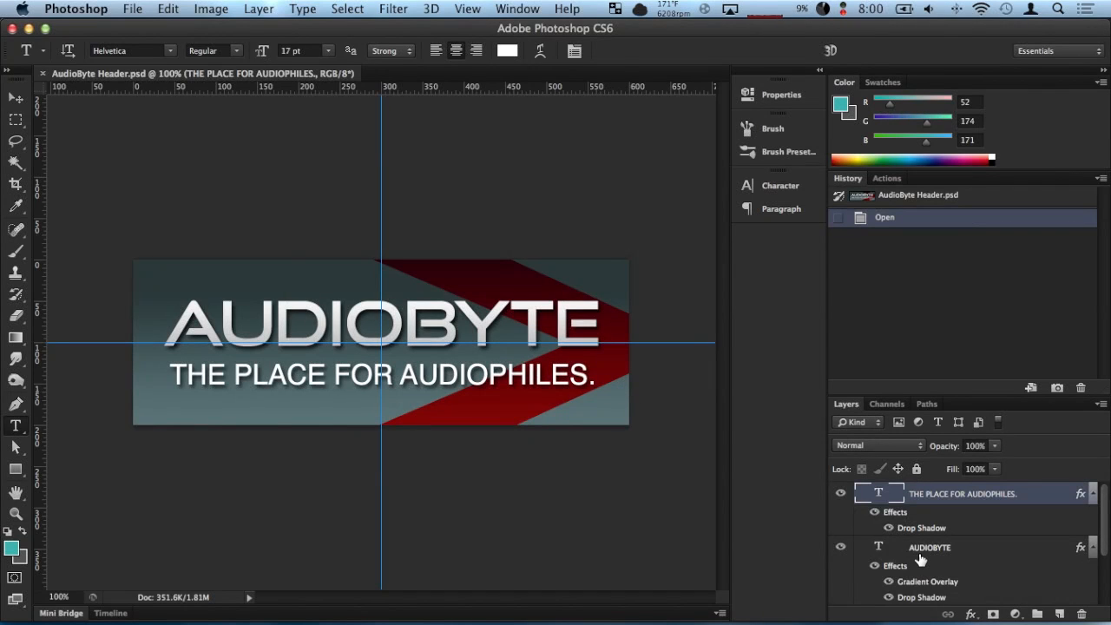
{"action": "scroll", "coordinate": [918, 559], "scroll_direction": "down", "scroll_amount": 3}
{"action": "left_click", "coordinate": [931, 547]}
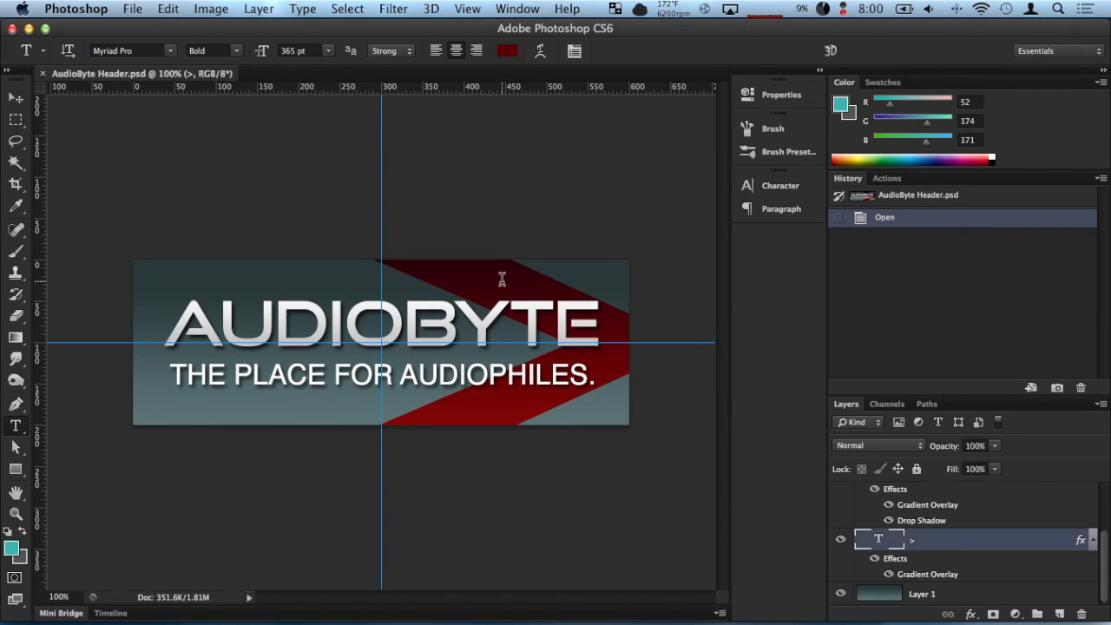
{"action": "key", "text": "h"}
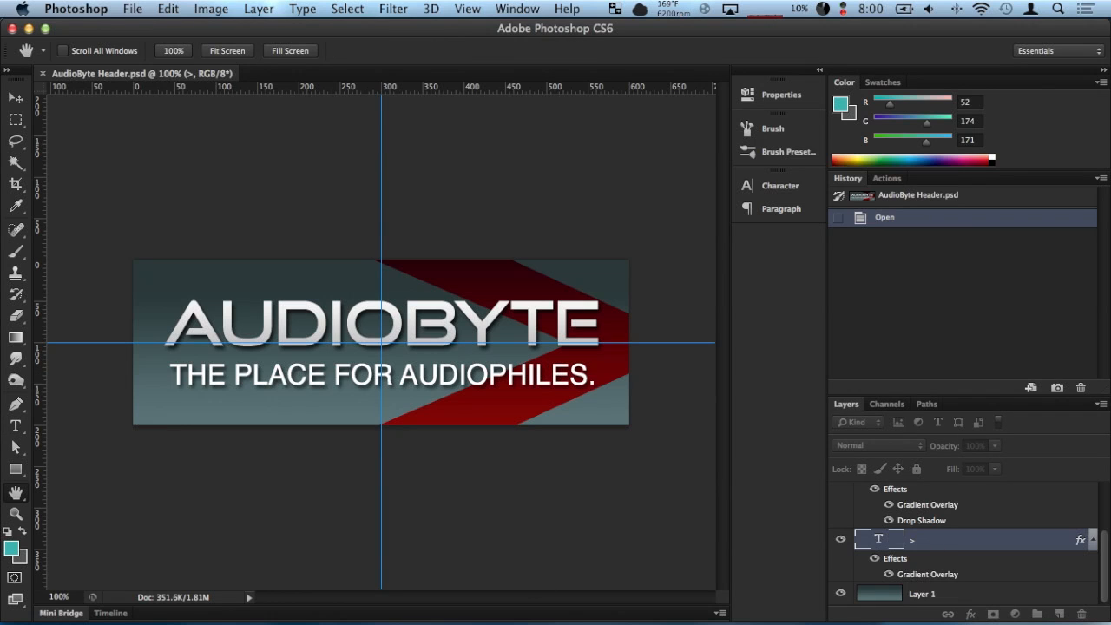
{"action": "double_click", "coordinate": [971, 538]}
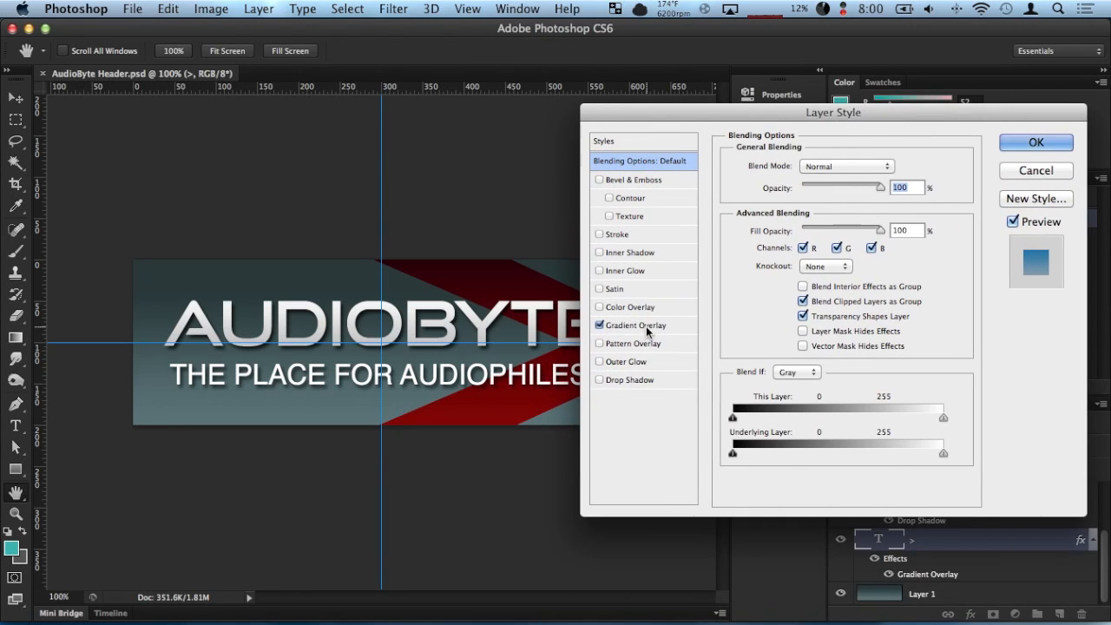
{"action": "left_click", "coordinate": [638, 327]}
Step: Try the orange-to-yellow, teal-to-navy and dark-to-bright-red presets as the ">" layer's gradient overlay
{"action": "left_click", "coordinate": [867, 207]}
{"action": "left_click", "coordinate": [820, 299]}
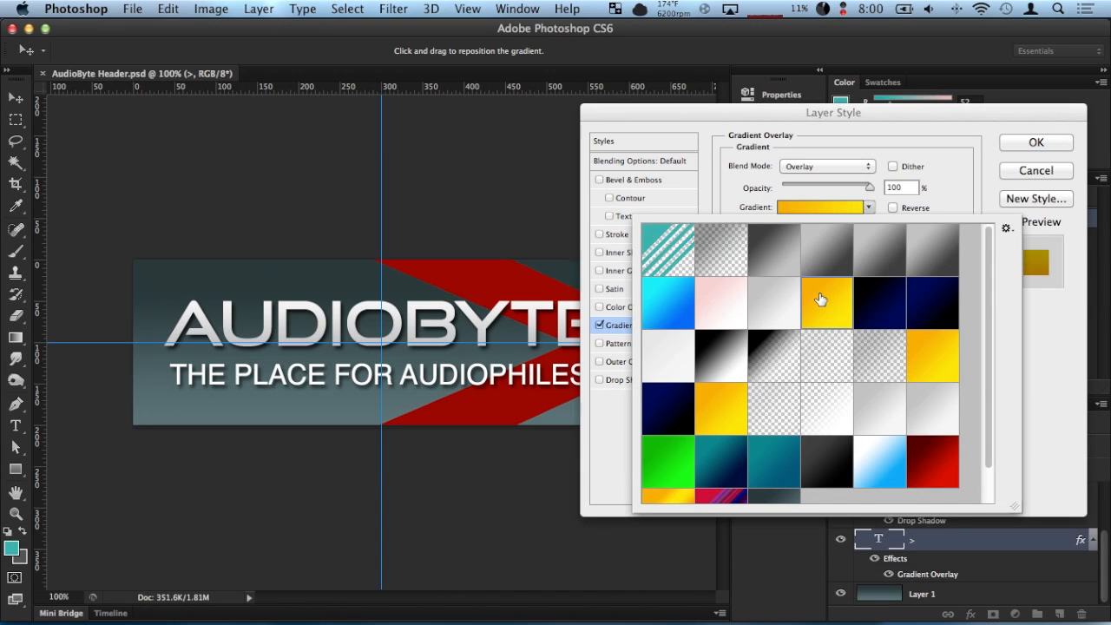
{"action": "left_click", "coordinate": [720, 453]}
{"action": "double_click", "coordinate": [932, 462]}
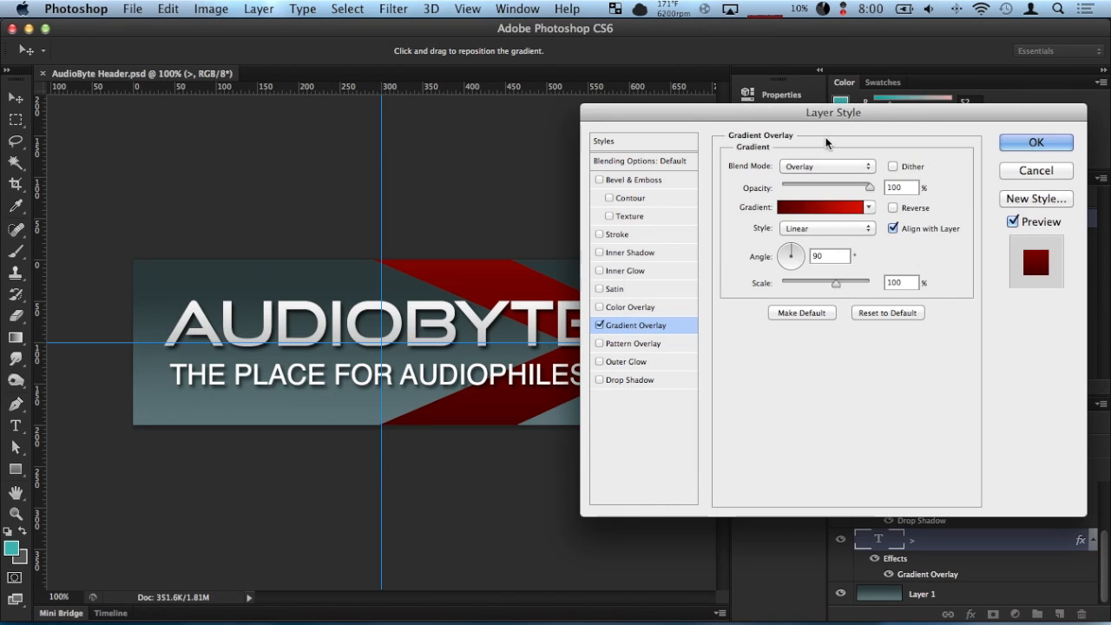
Step: Set the gradient overlay's blend mode to Normal and apply the teal-to-navy gradient to the ">" layer
{"action": "left_click", "coordinate": [826, 165]}
{"action": "left_click", "coordinate": [824, 15]}
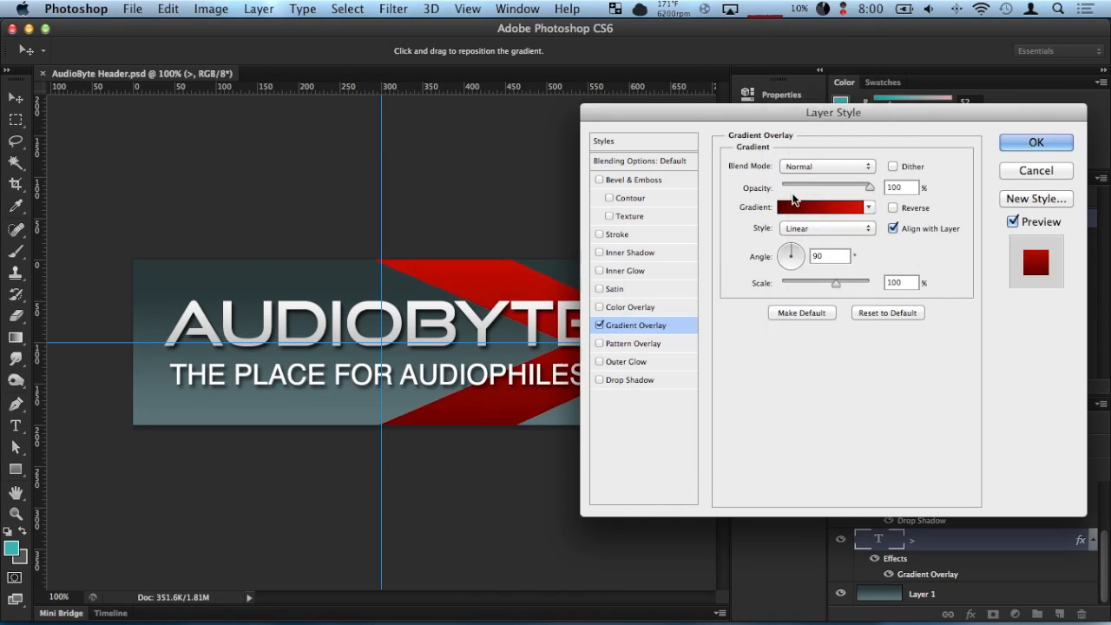
{"action": "left_click", "coordinate": [869, 207]}
{"action": "left_click", "coordinate": [723, 457]}
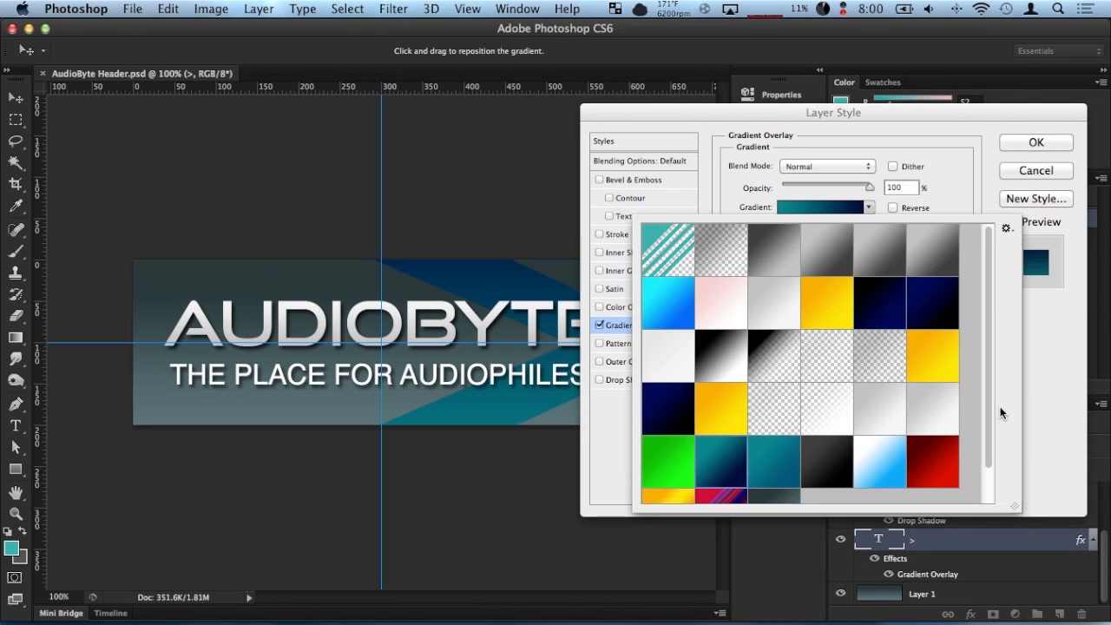
{"action": "left_click", "coordinate": [1029, 143]}
{"action": "left_click", "coordinate": [1029, 142]}
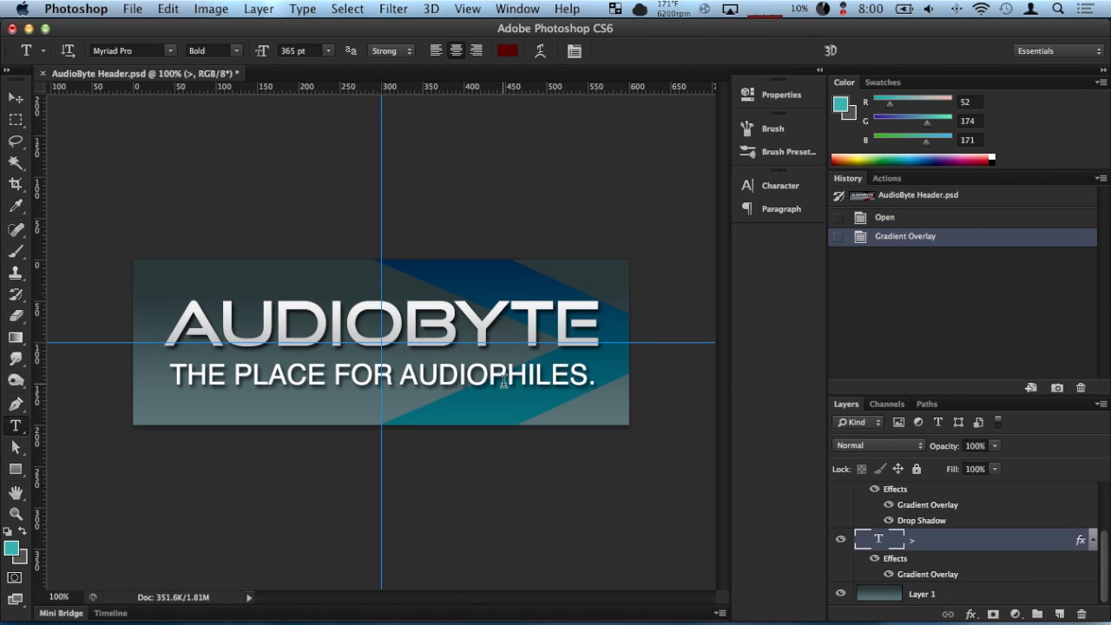
Step: Save the edited AudioByte Header.psd and quit Photoshop to return to Muse
{"action": "key", "text": "super+s"}
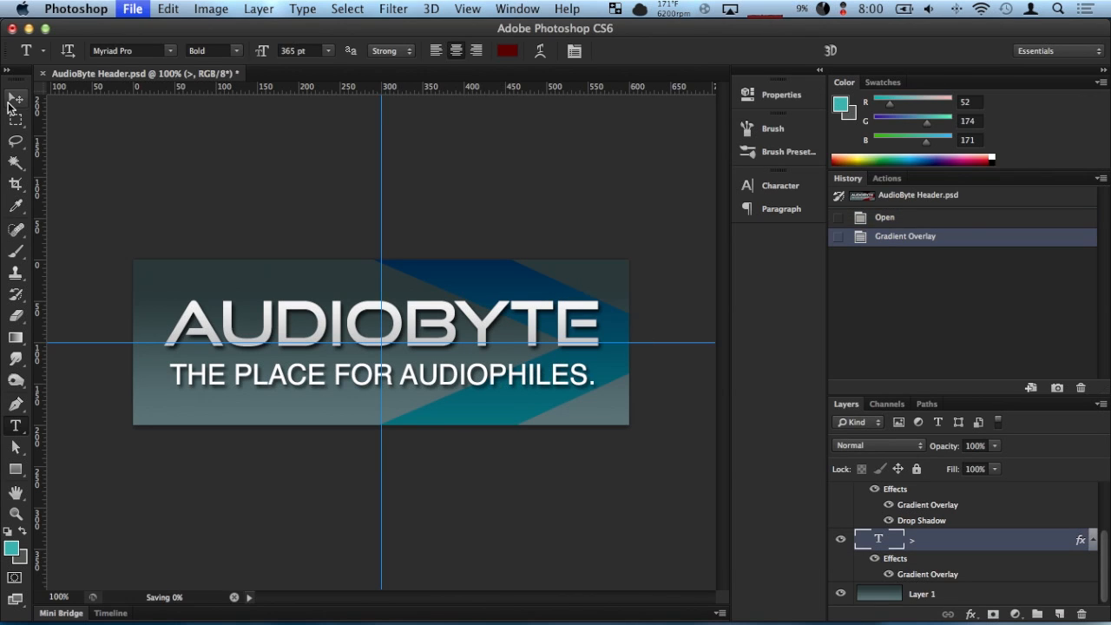
{"action": "left_click", "coordinate": [75, 9]}
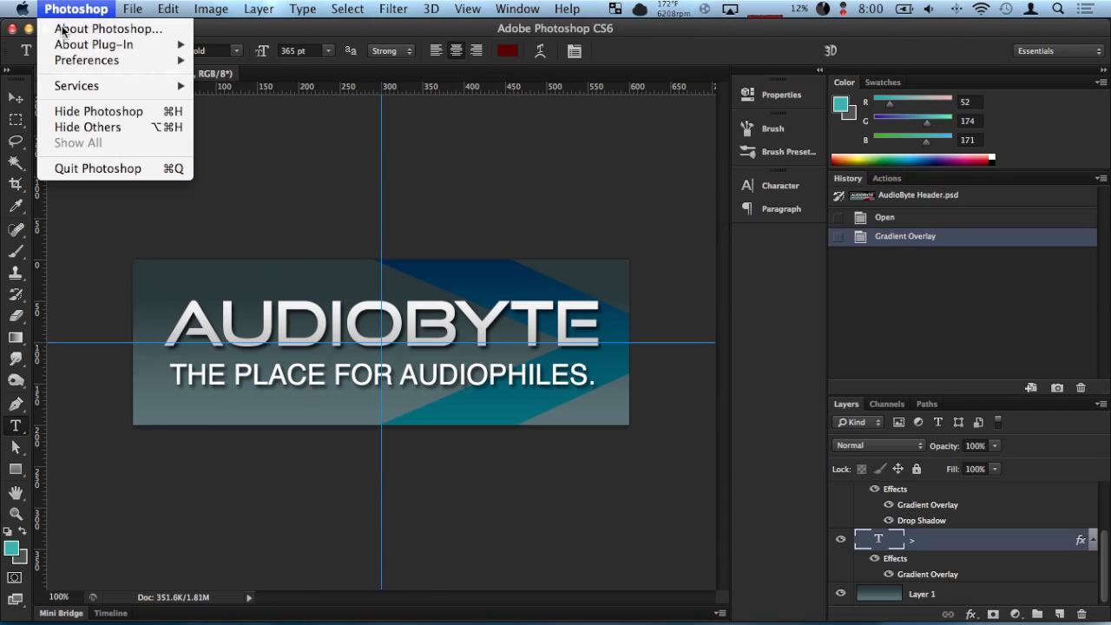
{"action": "left_click", "coordinate": [85, 165]}
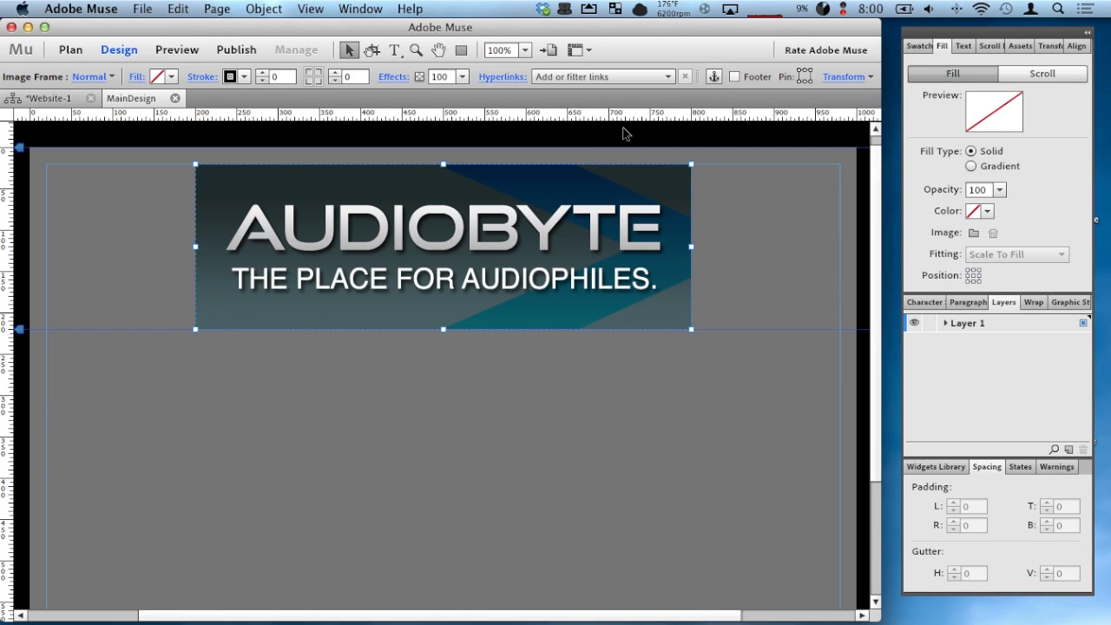
Step: Reposition and widen the floating panel group, and show the site's Assets list
{"action": "left_click_drag", "start_coordinate": [966, 36], "coordinate": [952, 44]}
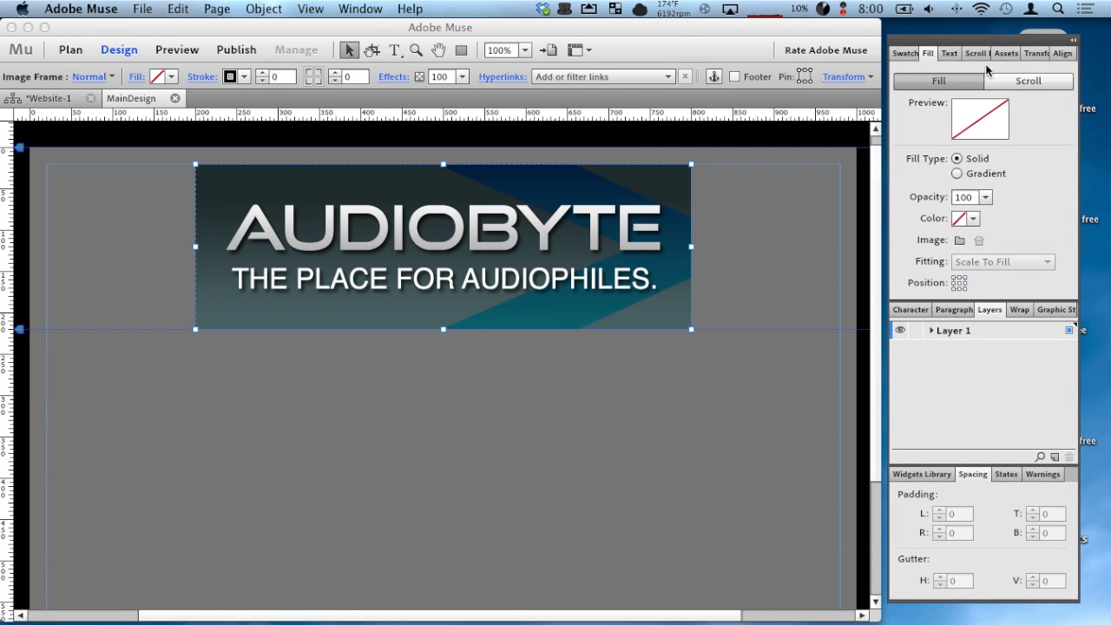
{"action": "left_click_drag", "start_coordinate": [1078, 136], "coordinate": [1099, 132]}
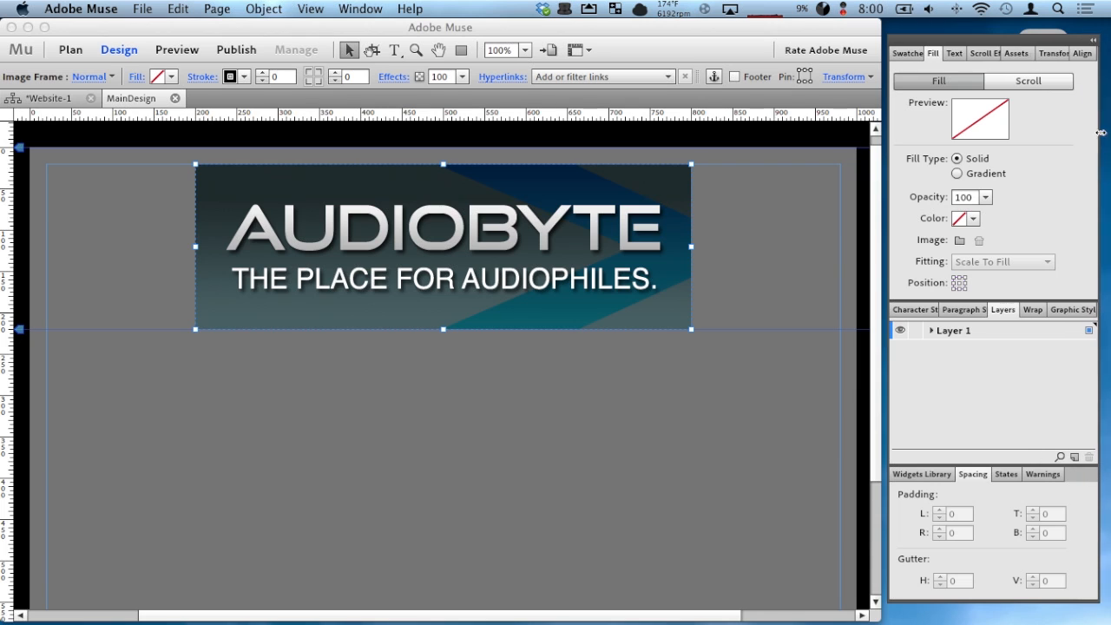
{"action": "left_click", "coordinate": [1020, 53]}
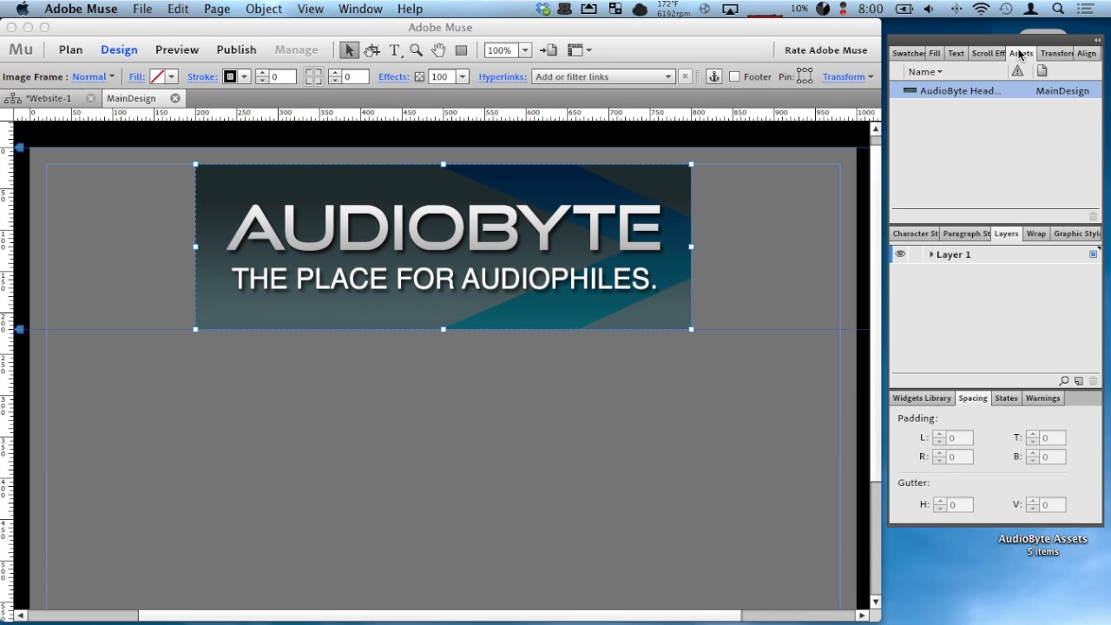
Step: Reveal the linked AudioByte Header.psd asset in Finder and return to Muse
{"action": "right_click", "coordinate": [945, 97]}
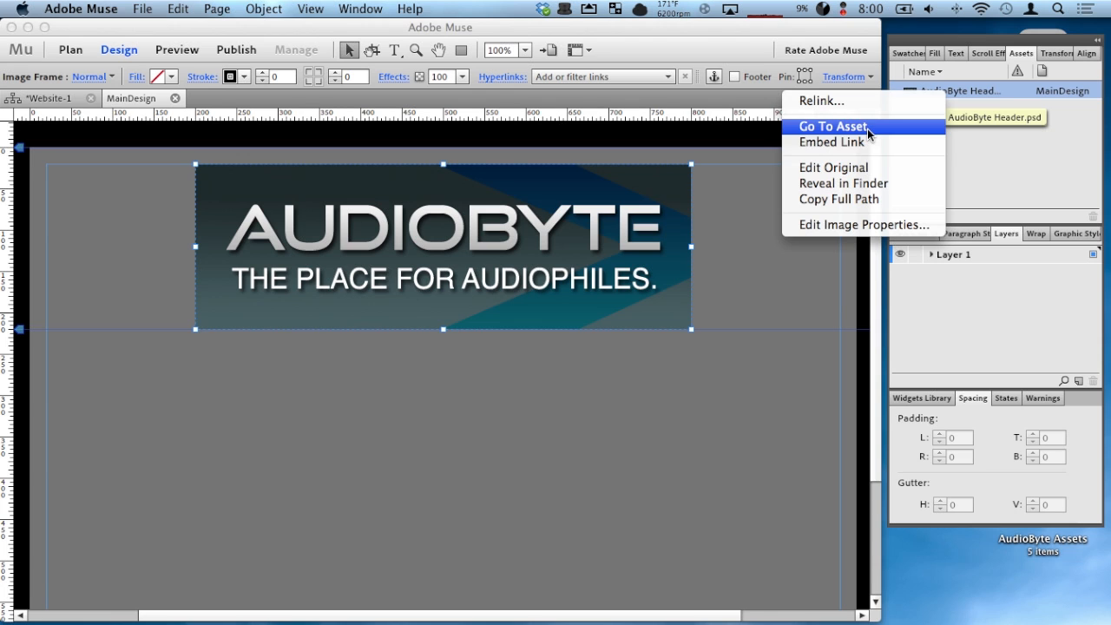
{"action": "left_click", "coordinate": [859, 190]}
{"action": "left_click", "coordinate": [416, 212]}
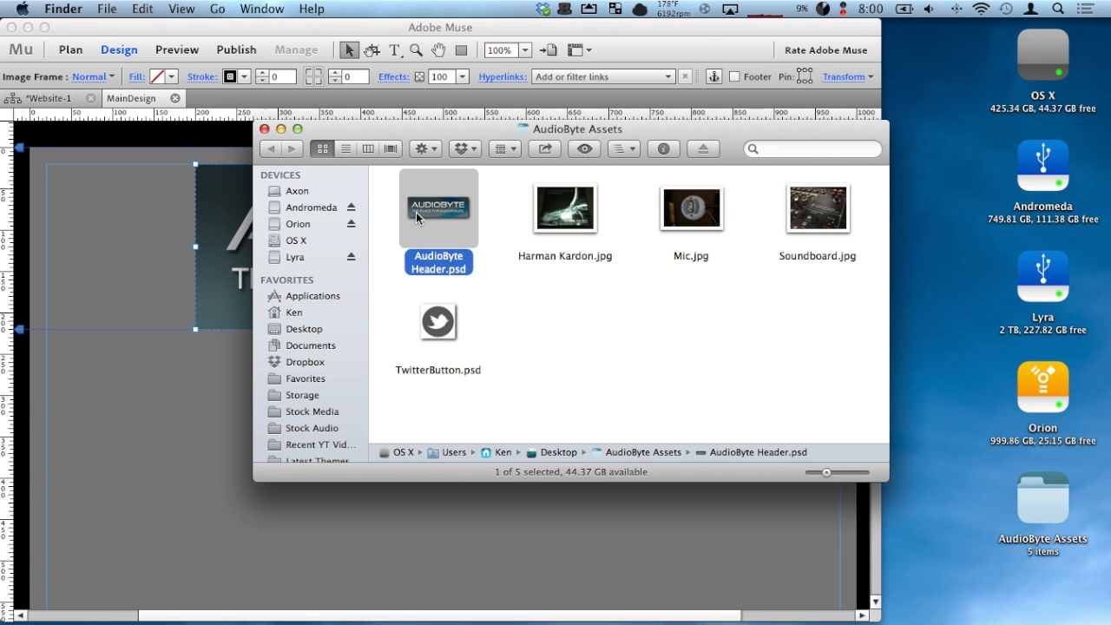
{"action": "left_click_drag", "start_coordinate": [552, 128], "coordinate": [606, 127]}
{"action": "left_click", "coordinate": [658, 29]}
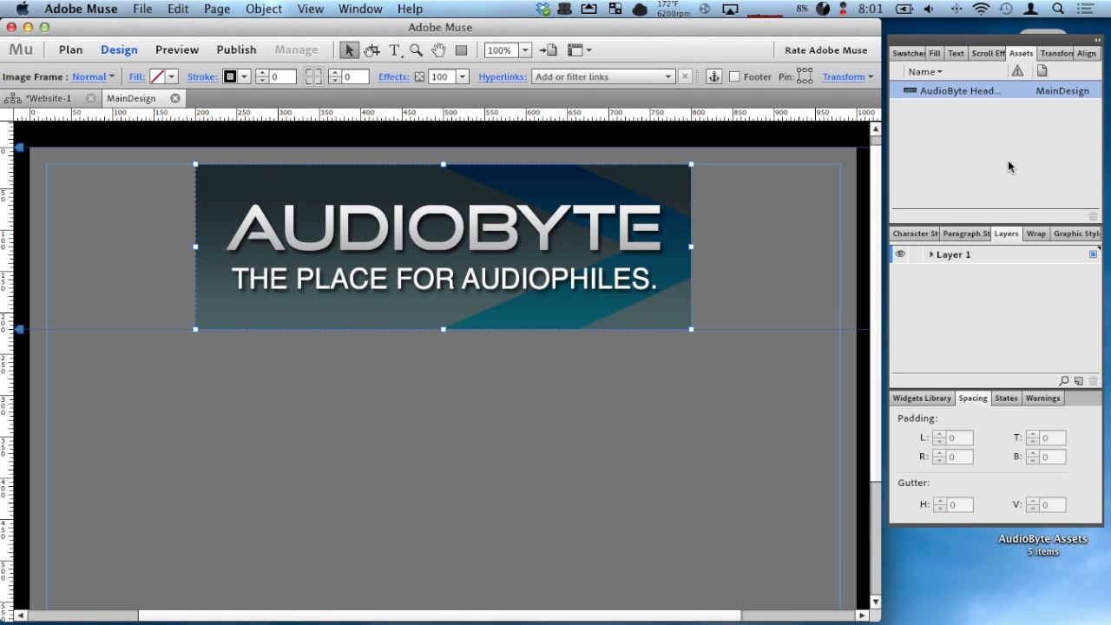
Step: Expose the desktop to point out the AudioByte Assets folder, and return to the MainDesign page
{"action": "key", "text": "F11"}
{"action": "left_click", "coordinate": [1040, 496]}
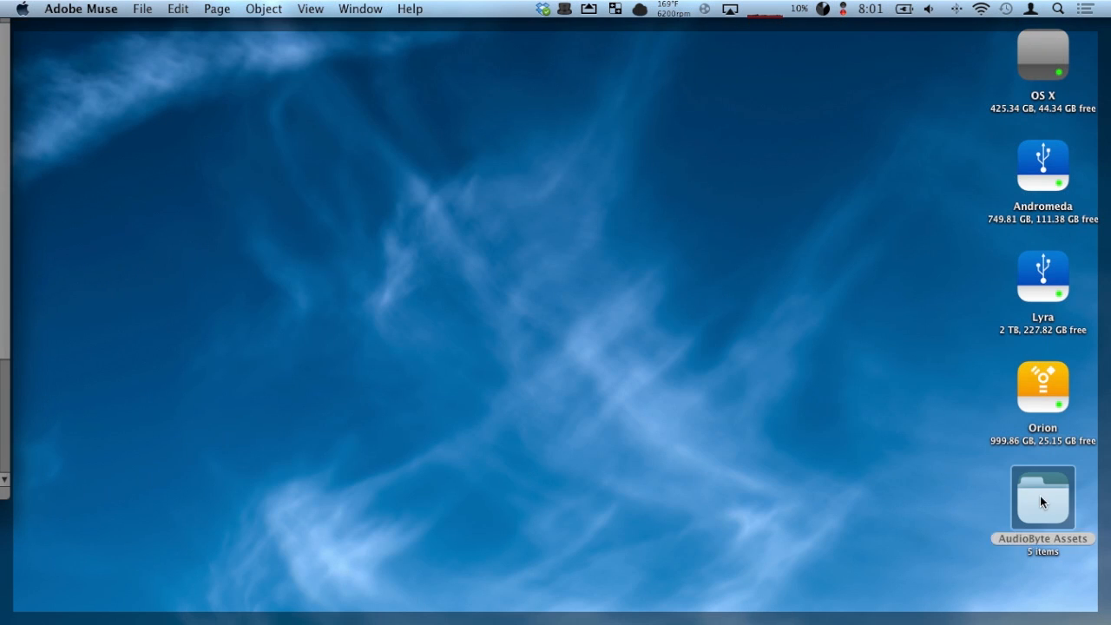
{"action": "key", "text": "F11"}
{"action": "left_click", "coordinate": [798, 200]}
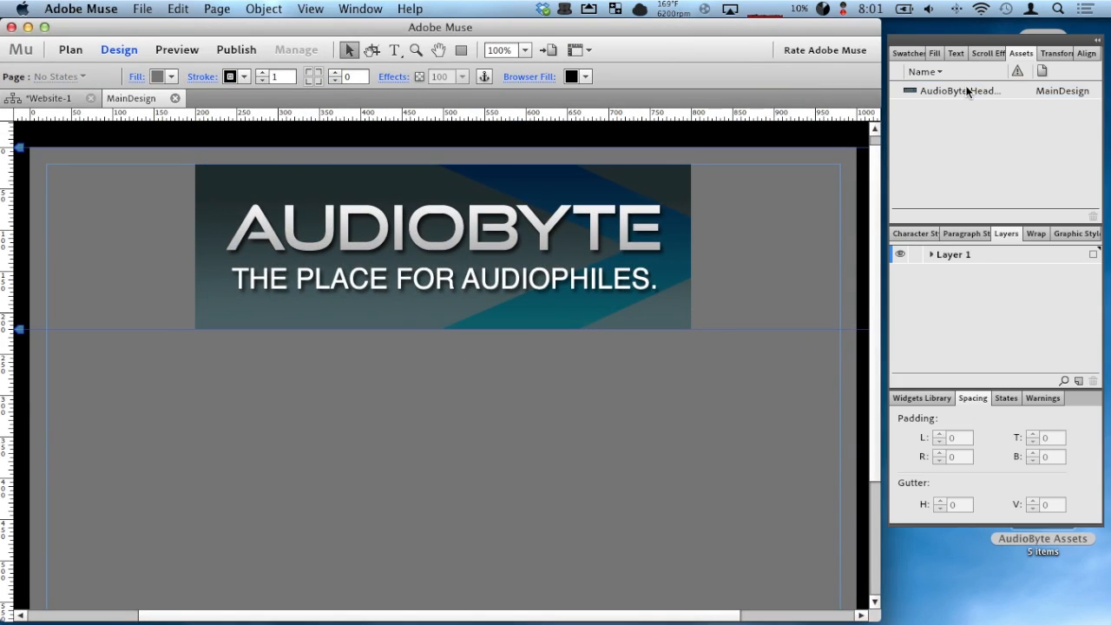
Step: Relink the header asset to AudioByte Header.psd in the AudioByte Assets folder, importing it as a composite image
{"action": "left_click", "coordinate": [1016, 89]}
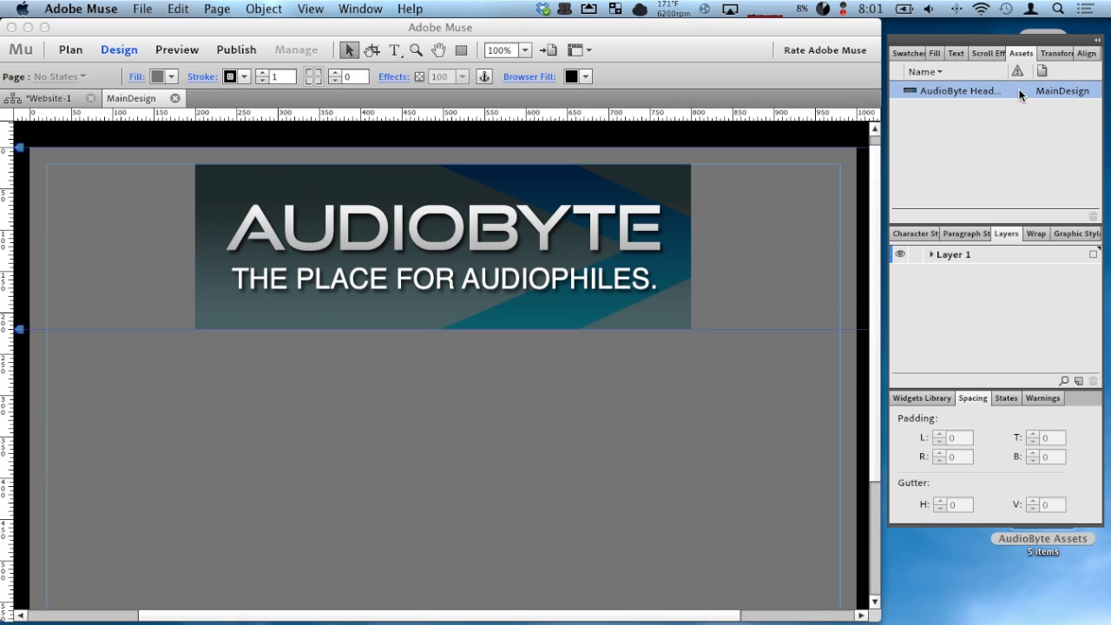
{"action": "left_click", "coordinate": [658, 32]}
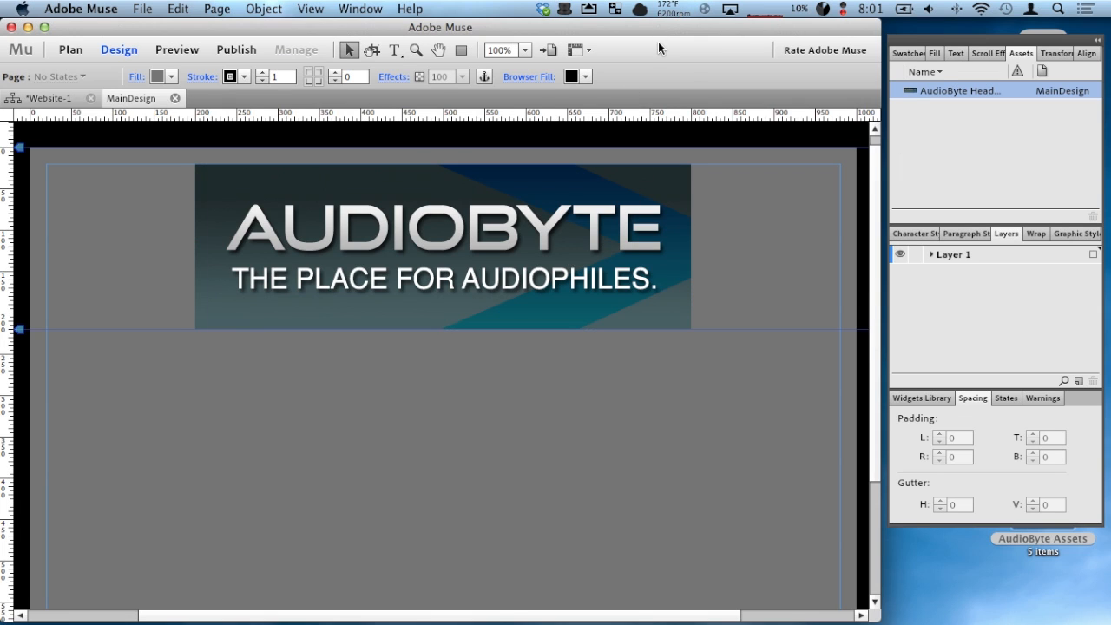
{"action": "left_click", "coordinate": [978, 117]}
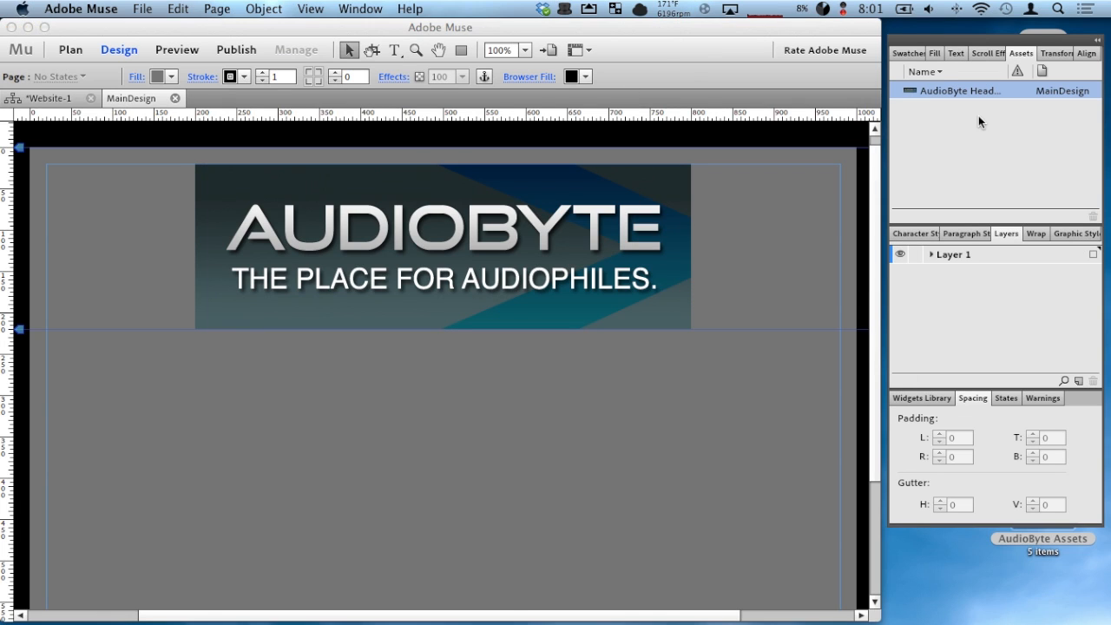
{"action": "right_click", "coordinate": [967, 96]}
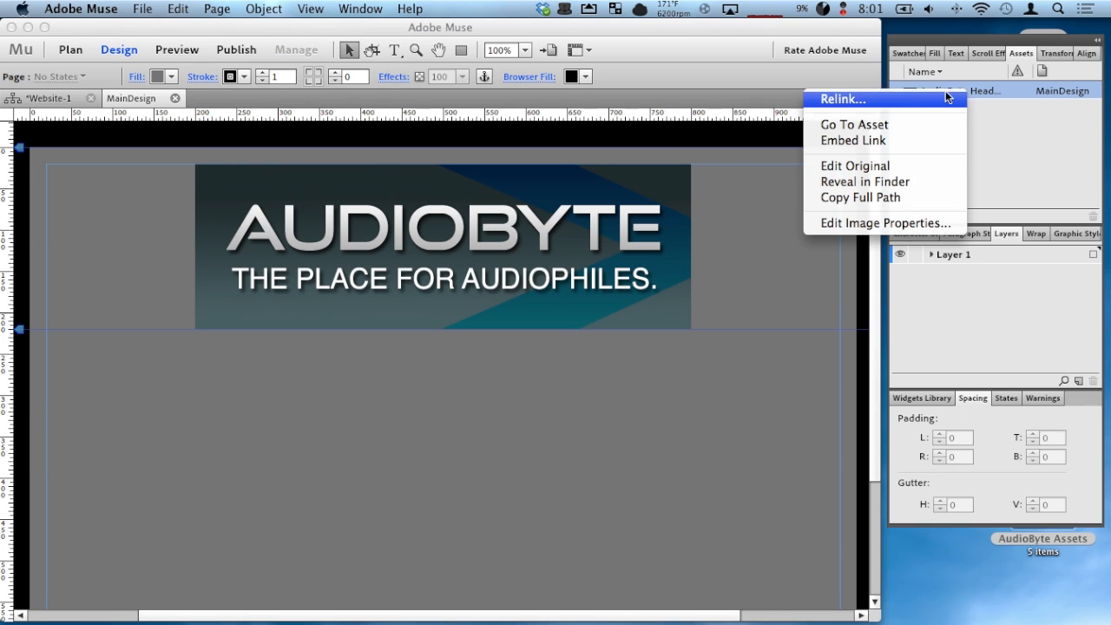
{"action": "left_click", "coordinate": [929, 93]}
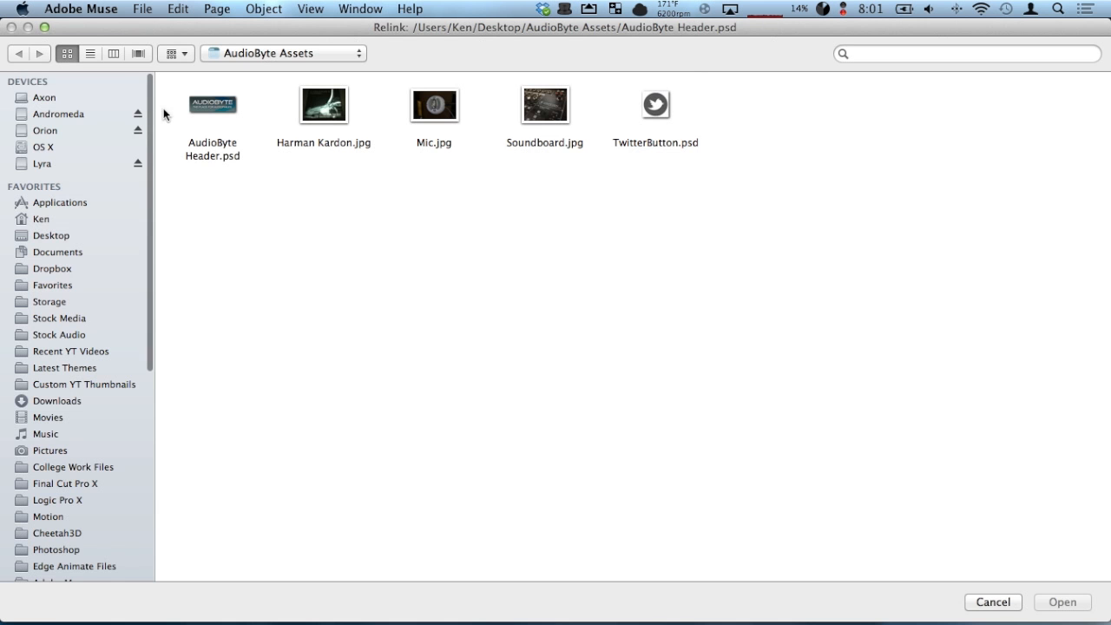
{"action": "double_click", "coordinate": [192, 108]}
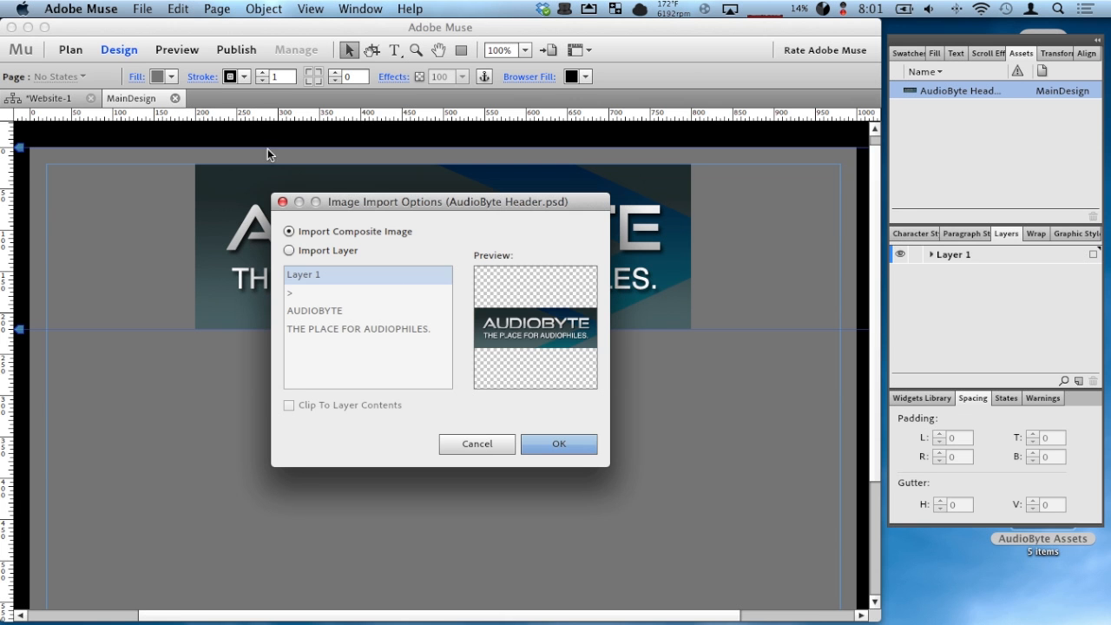
{"action": "left_click", "coordinate": [553, 440]}
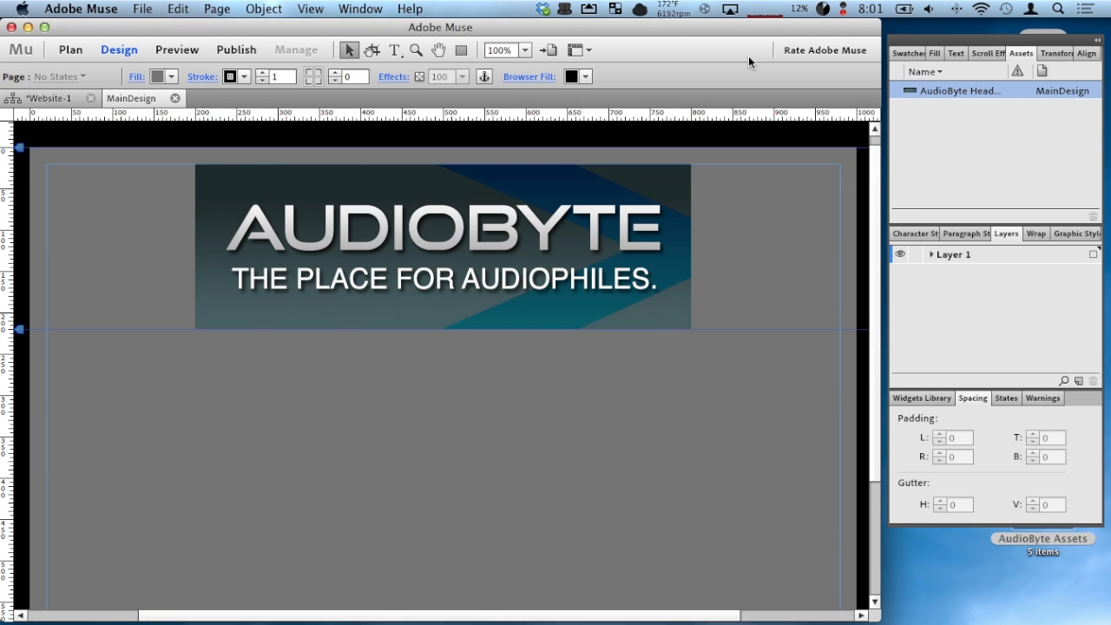
Step: Save the site as AudioByte.muse in the AudioByte Assets folder
{"action": "key", "text": "super+s"}
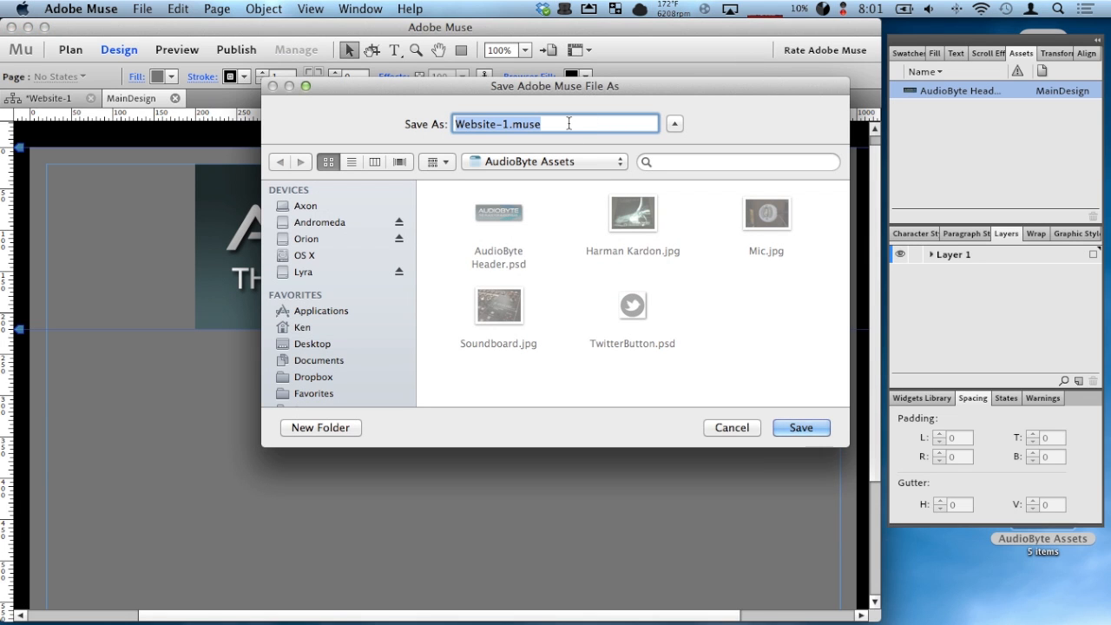
{"action": "type", "text": "Aduio"}
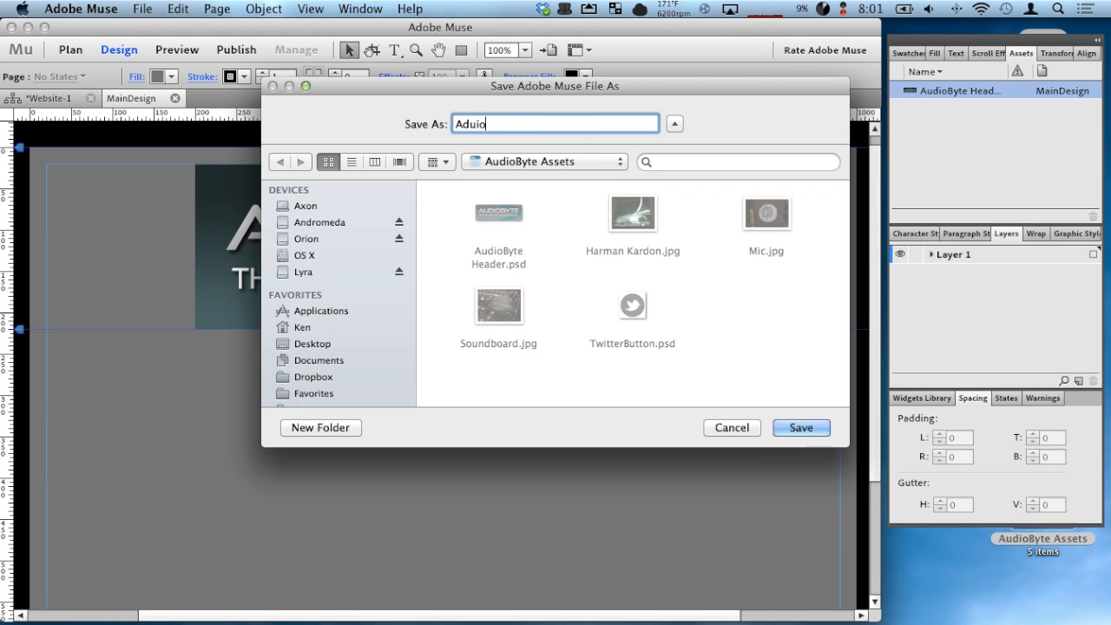
{"action": "type", "text": "Au"}
{"action": "key", "text": "BackSpace"}
{"action": "key", "text": "BackSpace"}
{"action": "key", "text": "BackSpace"}
{"action": "key", "text": "BackSpace"}
{"action": "key", "text": "BackSpace"}
{"action": "key", "text": "BackSpace"}
{"action": "key", "text": "BackSpace"}
{"action": "type", "text": "Au"}
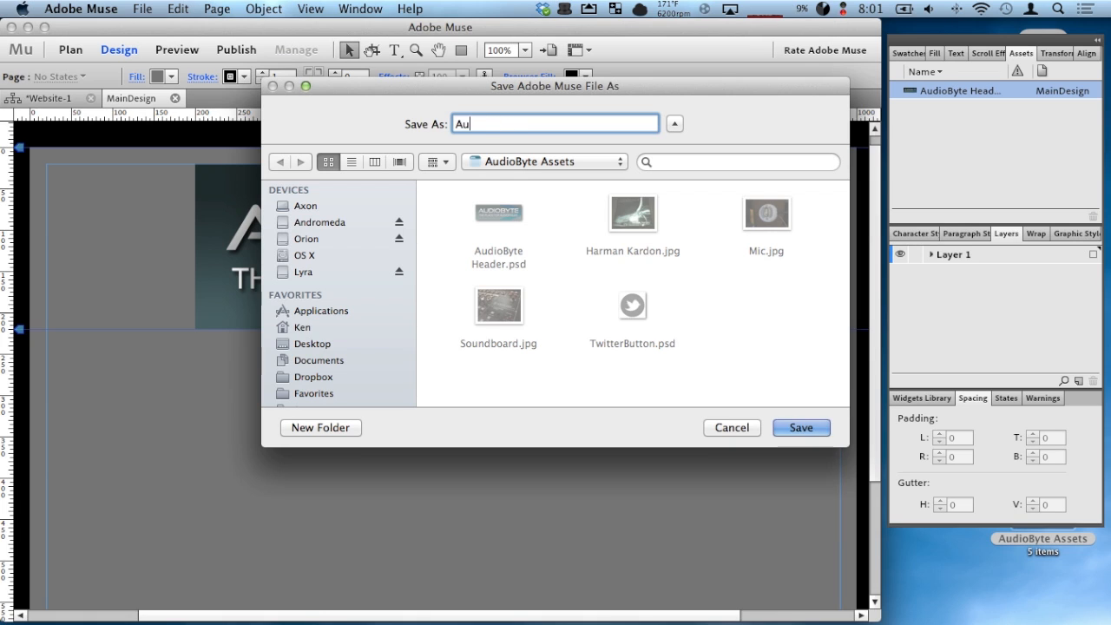
{"action": "type", "text": "dioByte,m"}
{"action": "key", "text": "BackSpace"}
{"action": "key", "text": "BackSpace"}
{"action": "type", "text": ".muse"}
{"action": "key", "text": "Return"}
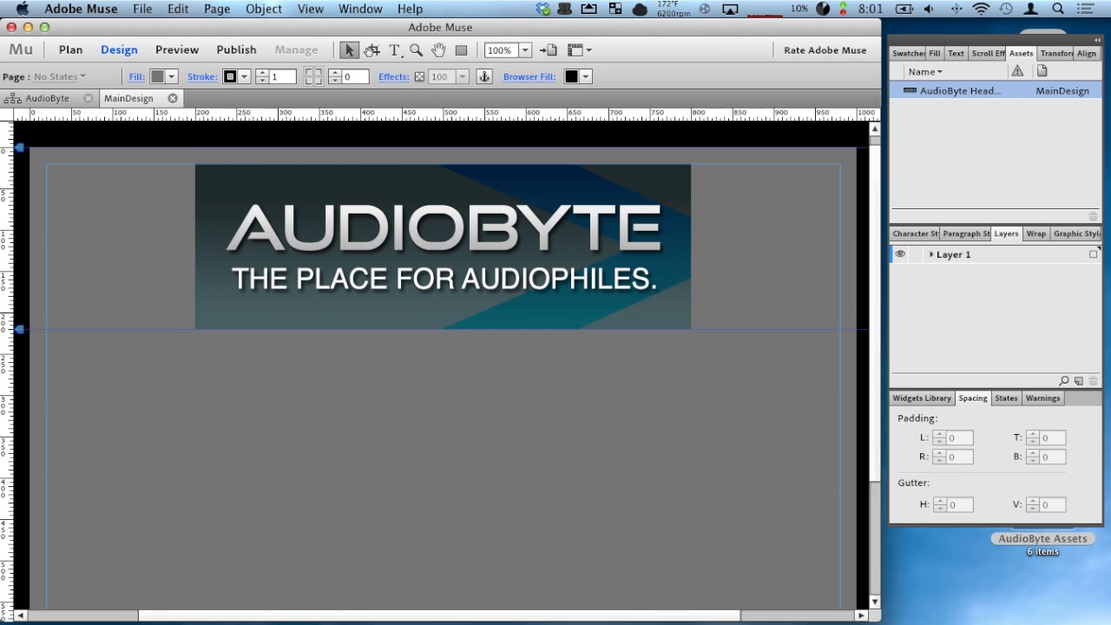
Step: Open the AudioByte Assets folder from the desktop, preview AudioByte.muse, and open it to return to Muse
{"action": "key", "text": "F11"}
{"action": "double_click", "coordinate": [1042, 511]}
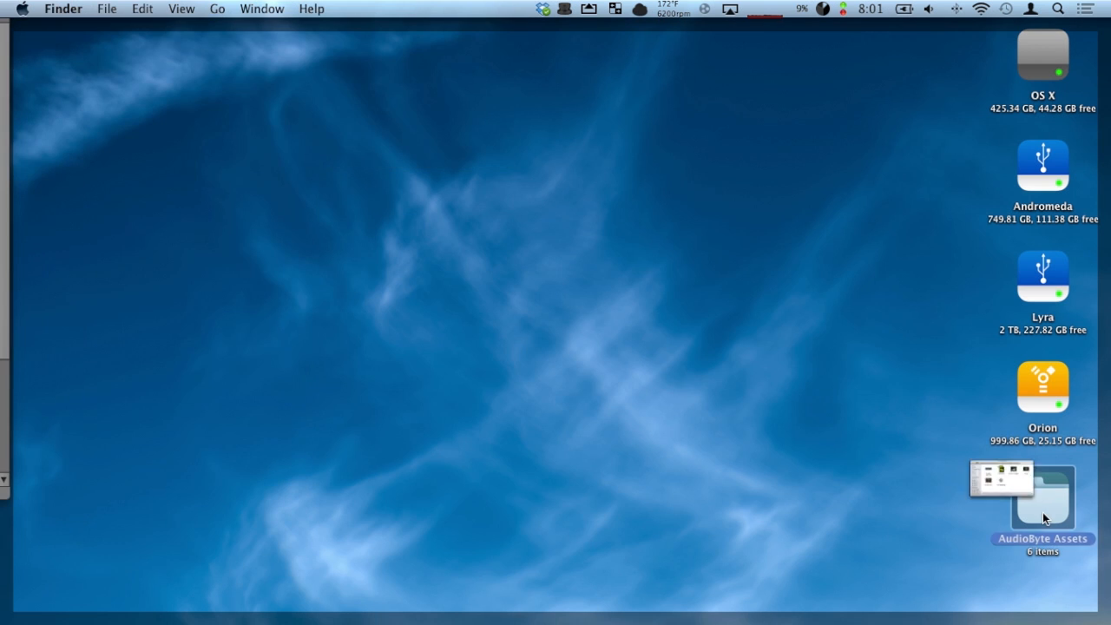
{"action": "key", "text": "F11"}
{"action": "left_click", "coordinate": [628, 210]}
{"action": "key", "text": "space"}
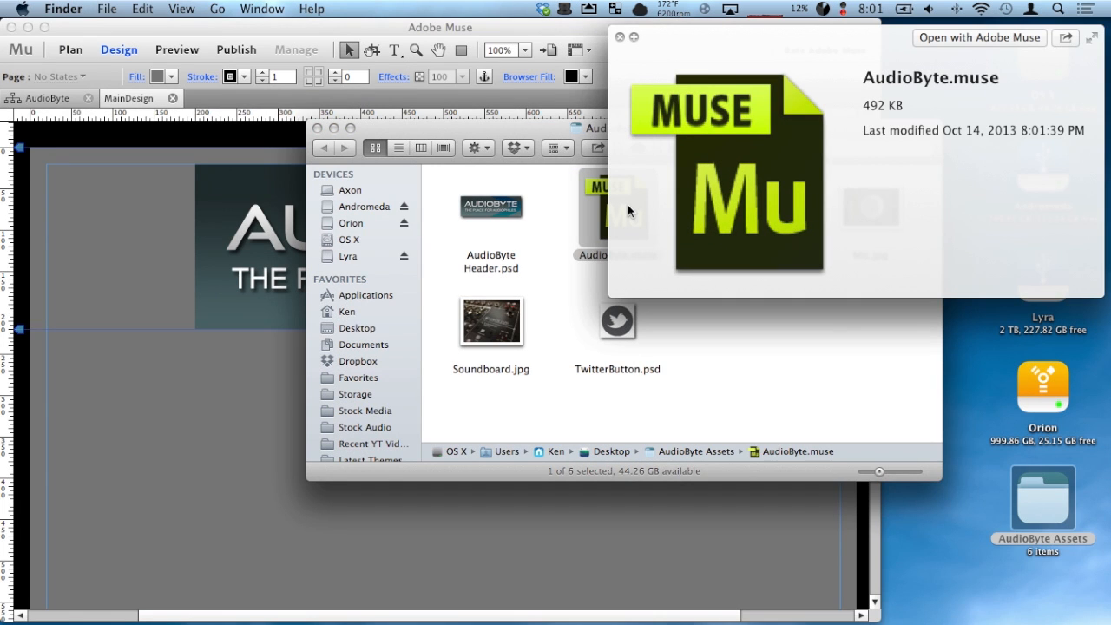
{"action": "key", "text": "space"}
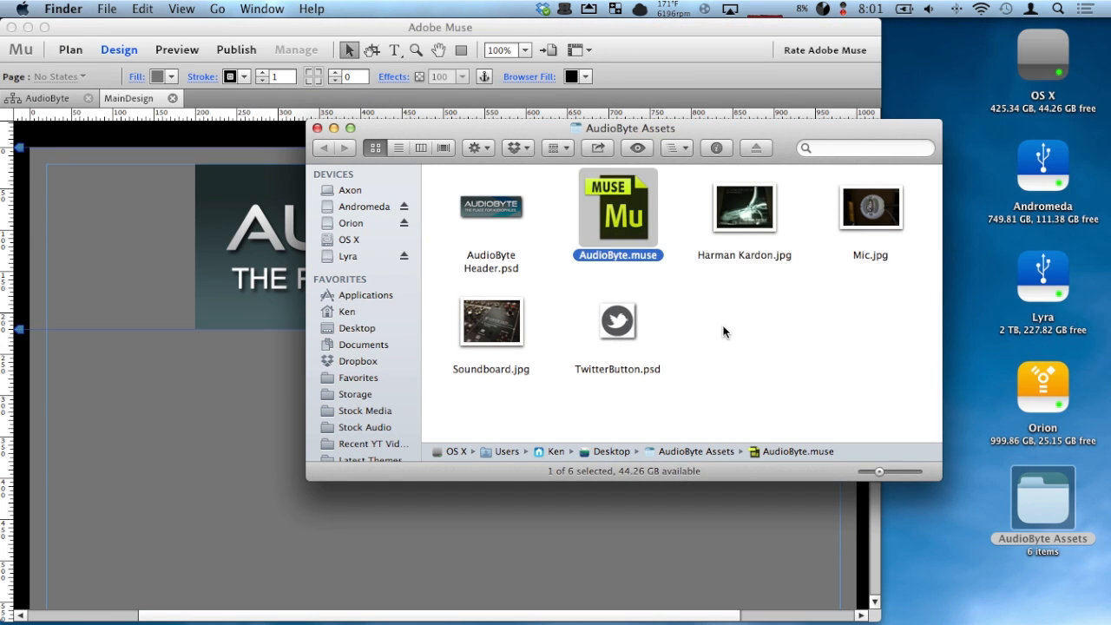
{"action": "left_click", "coordinate": [724, 329]}
{"action": "double_click", "coordinate": [611, 215]}
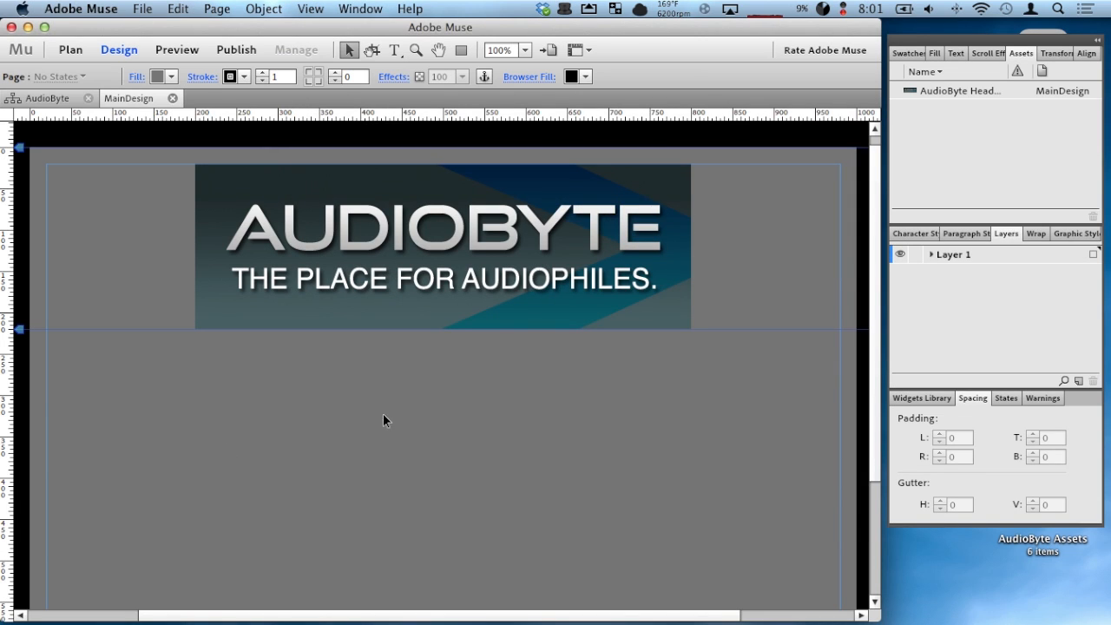
Step: Lower the header guide to about 245 px and move the header image down about 13 px, keeping it horizontally centred
{"action": "scroll", "coordinate": [388, 408], "scroll_direction": "down", "scroll_amount": 5}
{"action": "scroll", "coordinate": [393, 401], "scroll_direction": "up", "scroll_amount": 5}
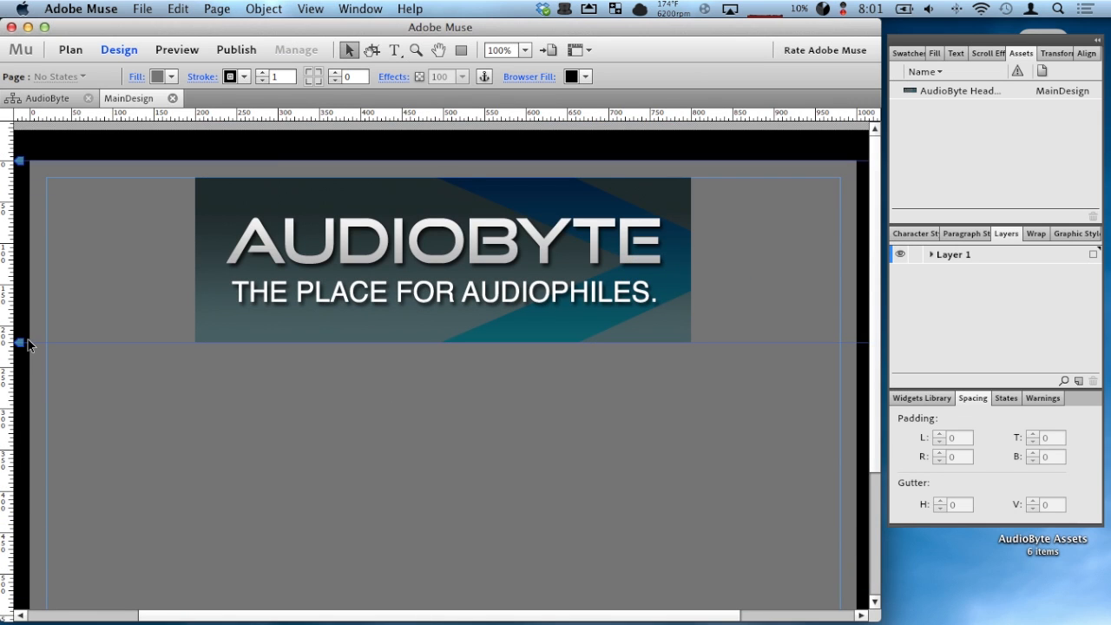
{"action": "left_click_drag", "start_coordinate": [21, 344], "coordinate": [20, 365]}
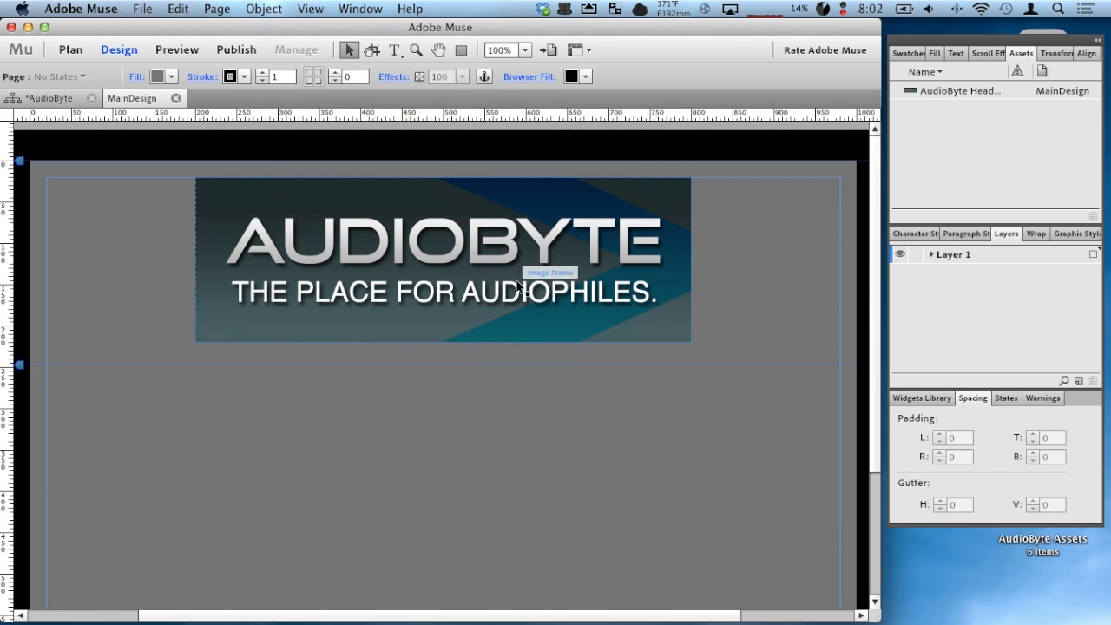
{"action": "left_click", "coordinate": [568, 260]}
{"action": "left_click_drag", "start_coordinate": [568, 260], "coordinate": [567, 271]}
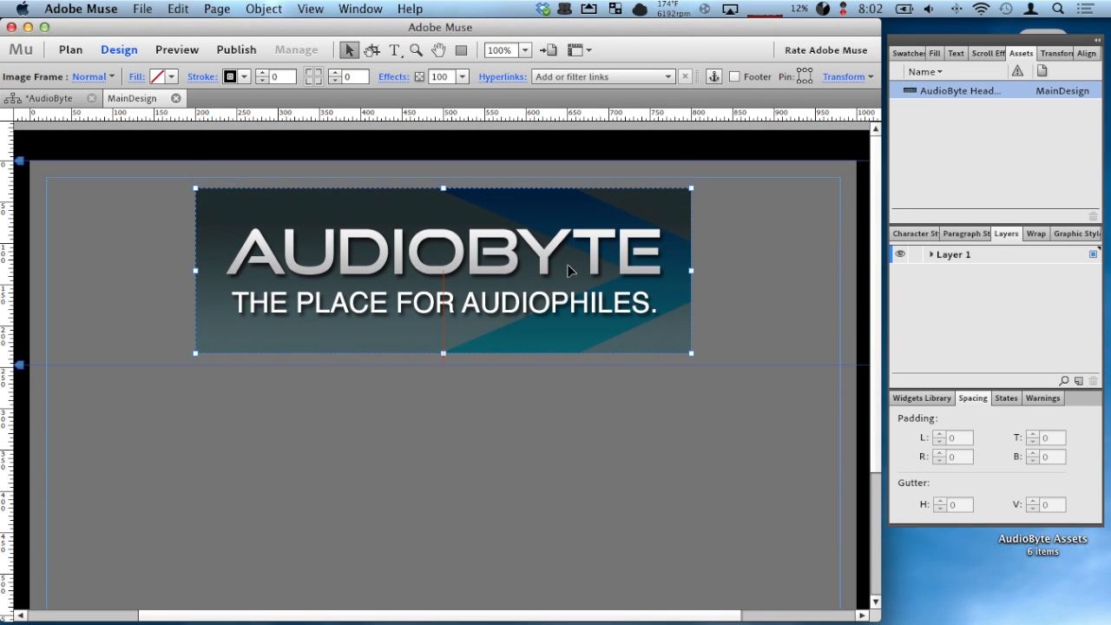
Step: Enable the Shadow effect on the header image with its default settings and deselect the image
{"action": "left_click", "coordinate": [398, 77]}
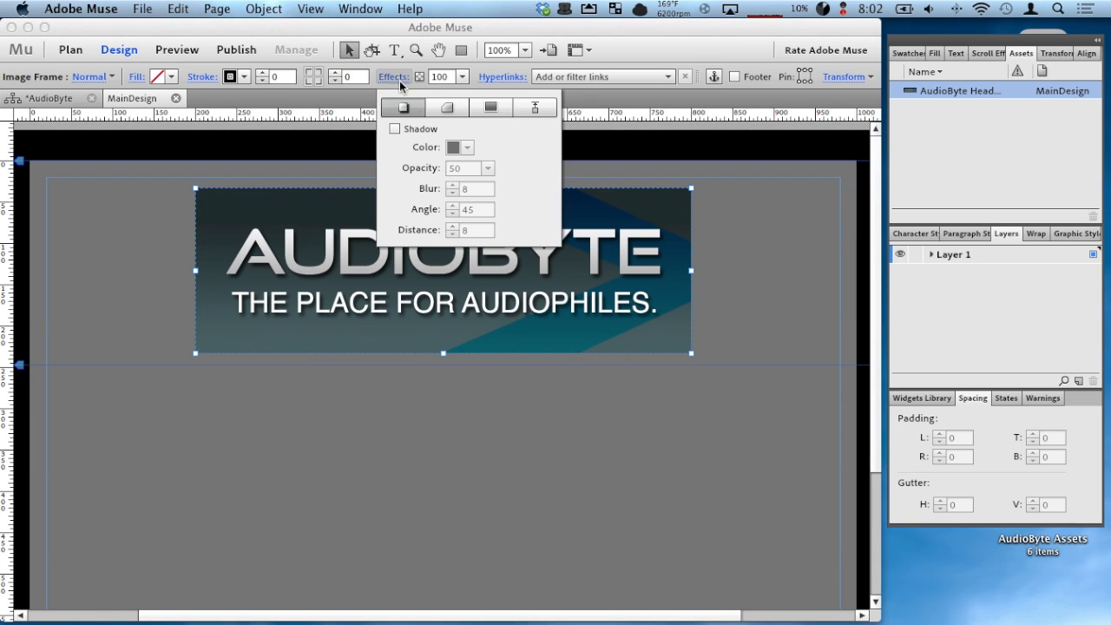
{"action": "left_click", "coordinate": [446, 107]}
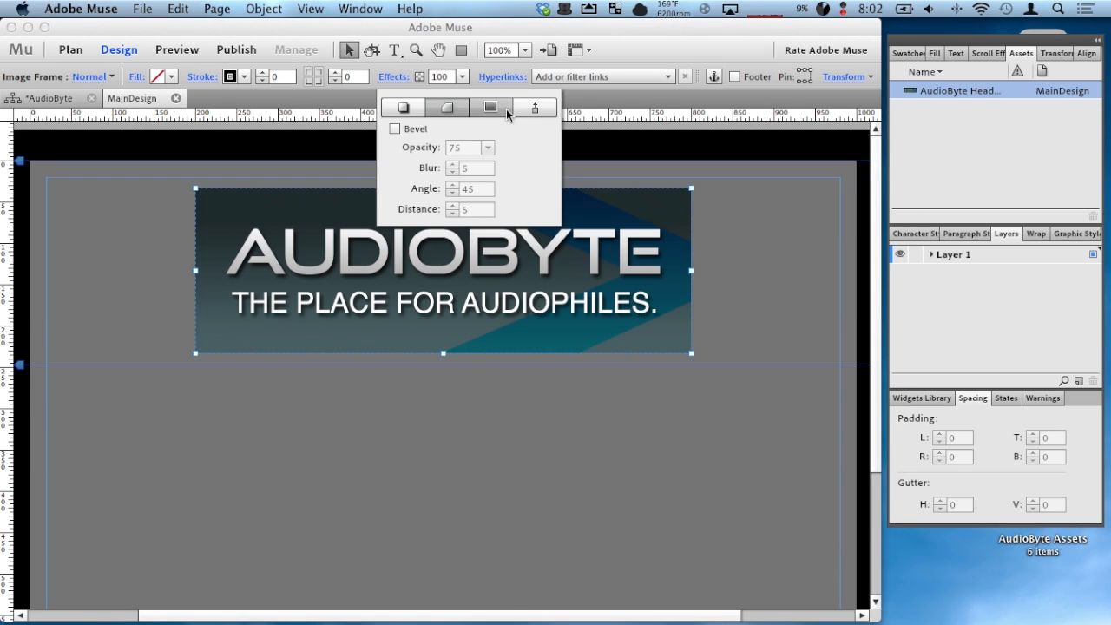
{"action": "left_click", "coordinate": [503, 108]}
{"action": "left_click", "coordinate": [536, 108]}
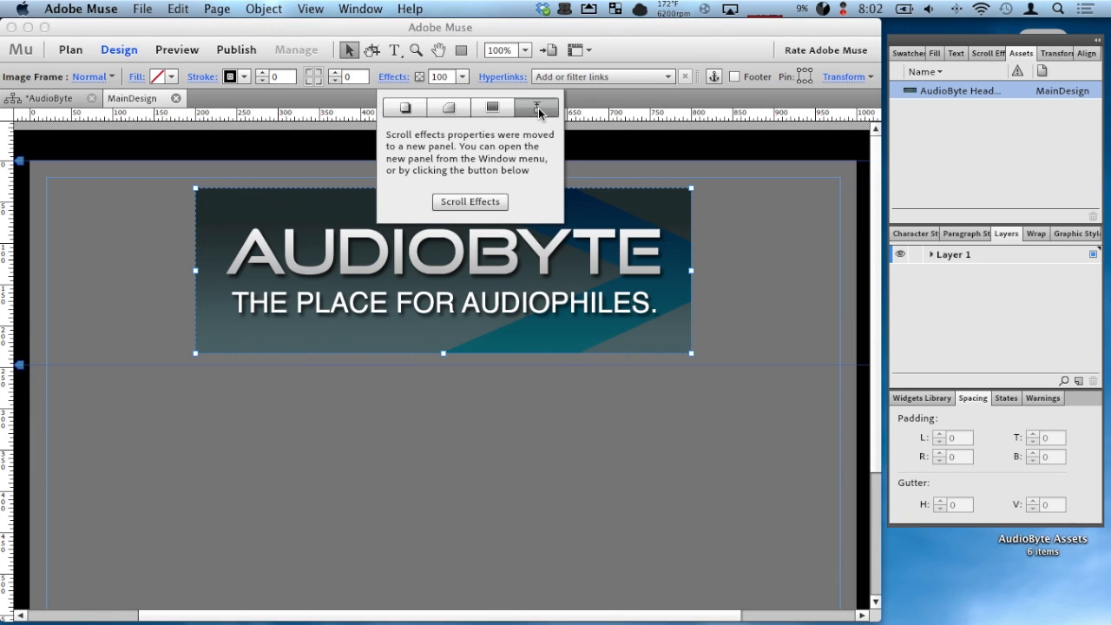
{"action": "left_click", "coordinate": [414, 110]}
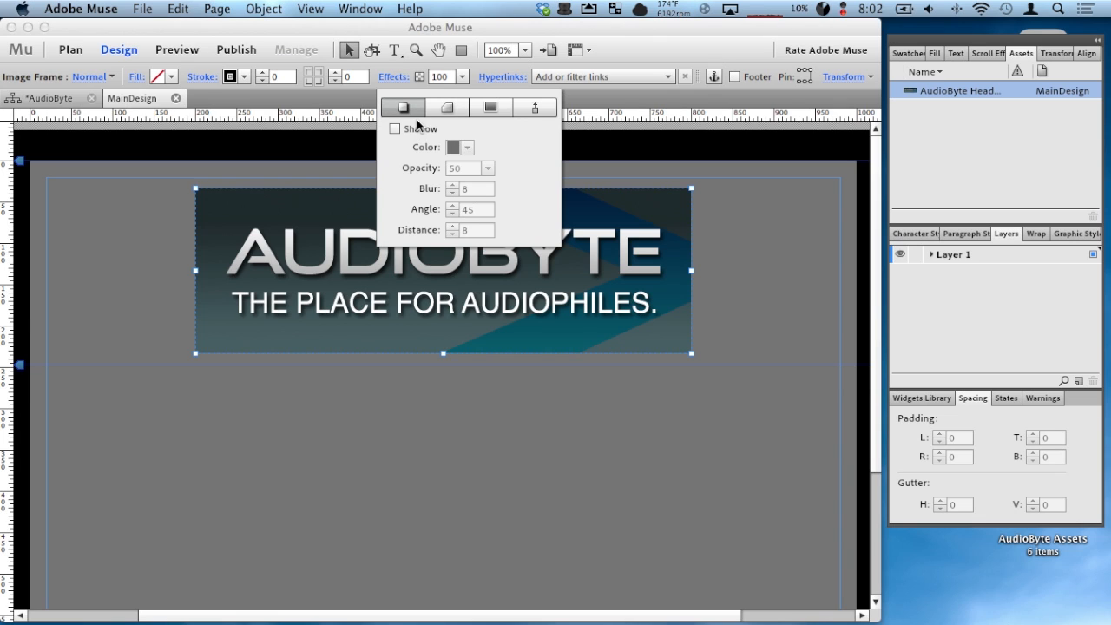
{"action": "left_click", "coordinate": [425, 131]}
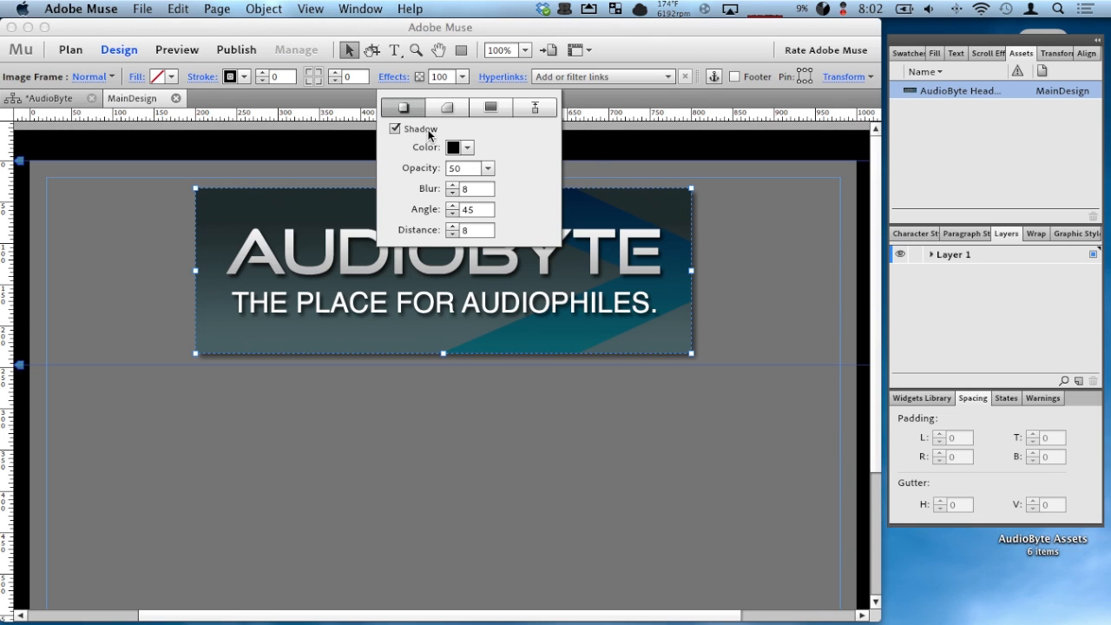
{"action": "left_click", "coordinate": [823, 236]}
{"action": "left_click", "coordinate": [789, 234]}
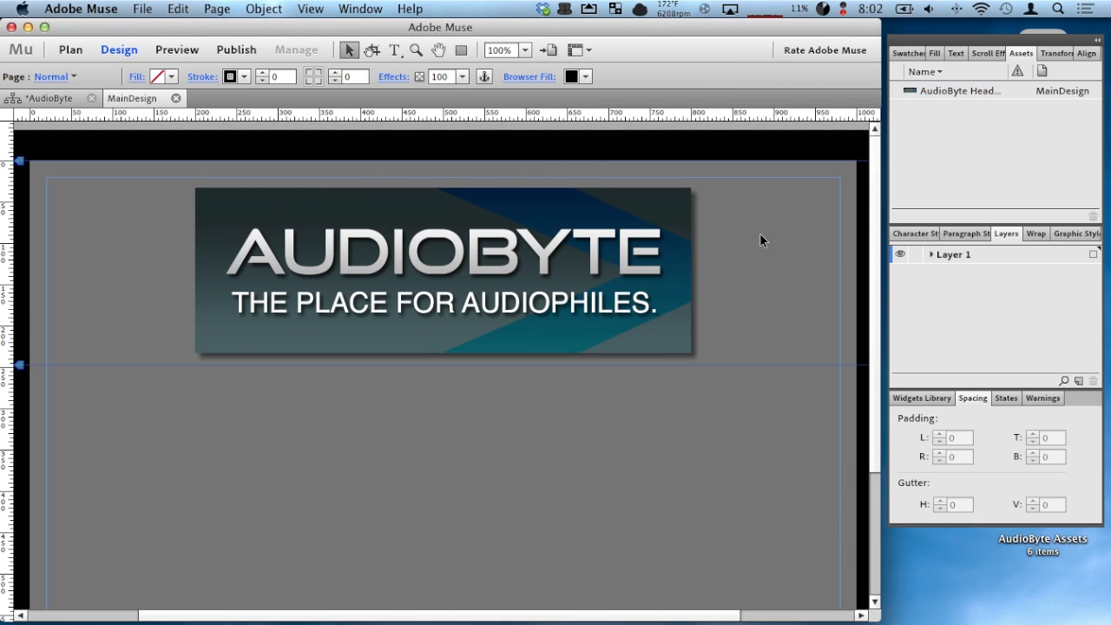
Step: Draw a text frame about 370 px wide in the footer area, just below the footer guide
{"action": "scroll", "coordinate": [384, 507], "scroll_direction": "down", "scroll_amount": 5}
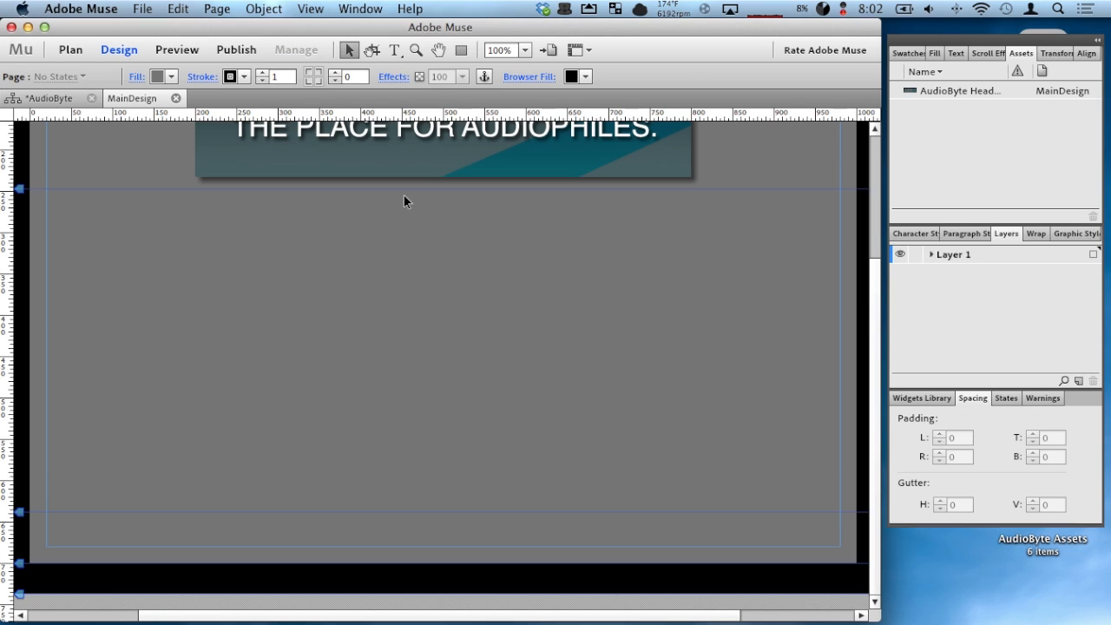
{"action": "key", "text": "t"}
{"action": "key", "text": "v"}
{"action": "key", "text": "t"}
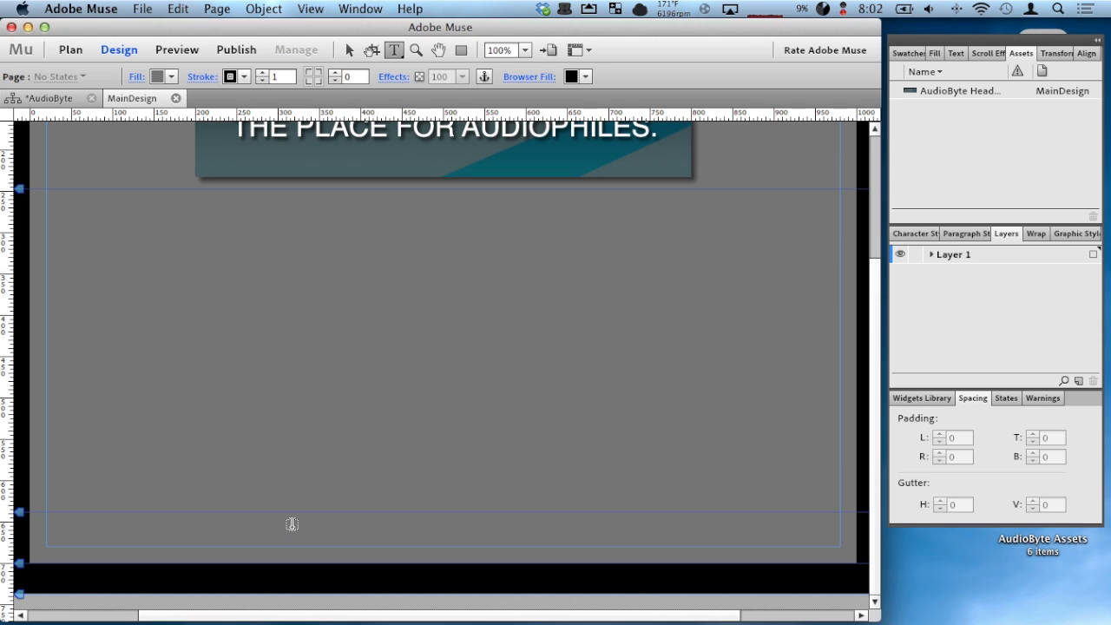
{"action": "left_click_drag", "start_coordinate": [291, 528], "coordinate": [597, 544]}
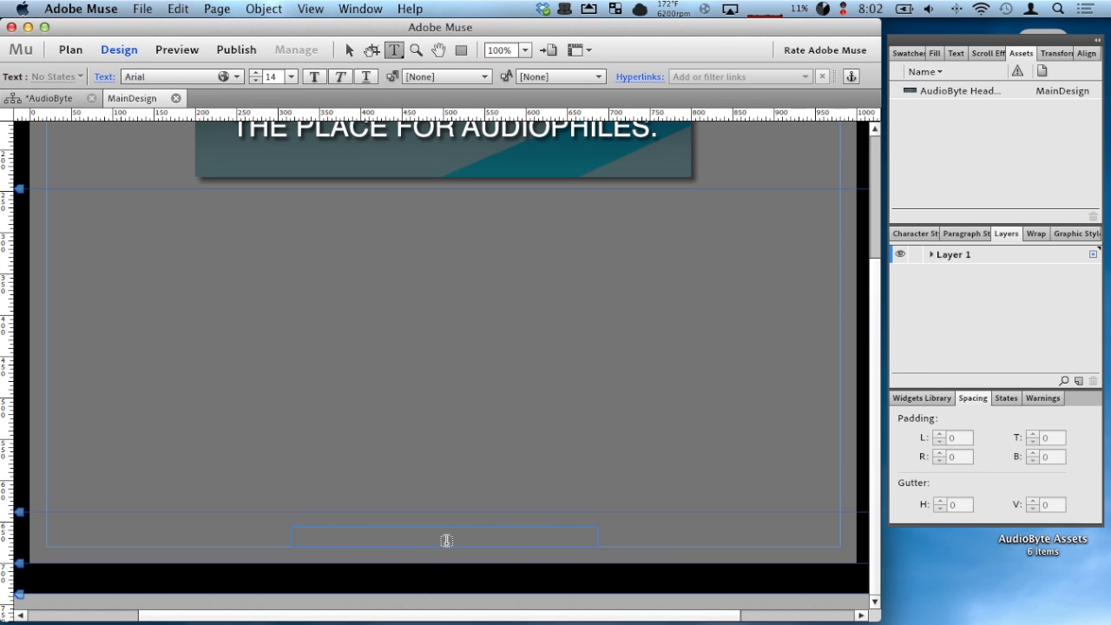
Step: Enter "Copyright 2013 AudioByte" in the footer text frame and centre-align the text
{"action": "type", "text": "Copyright 2013 AudioByte"}
{"action": "key", "text": "super+a"}
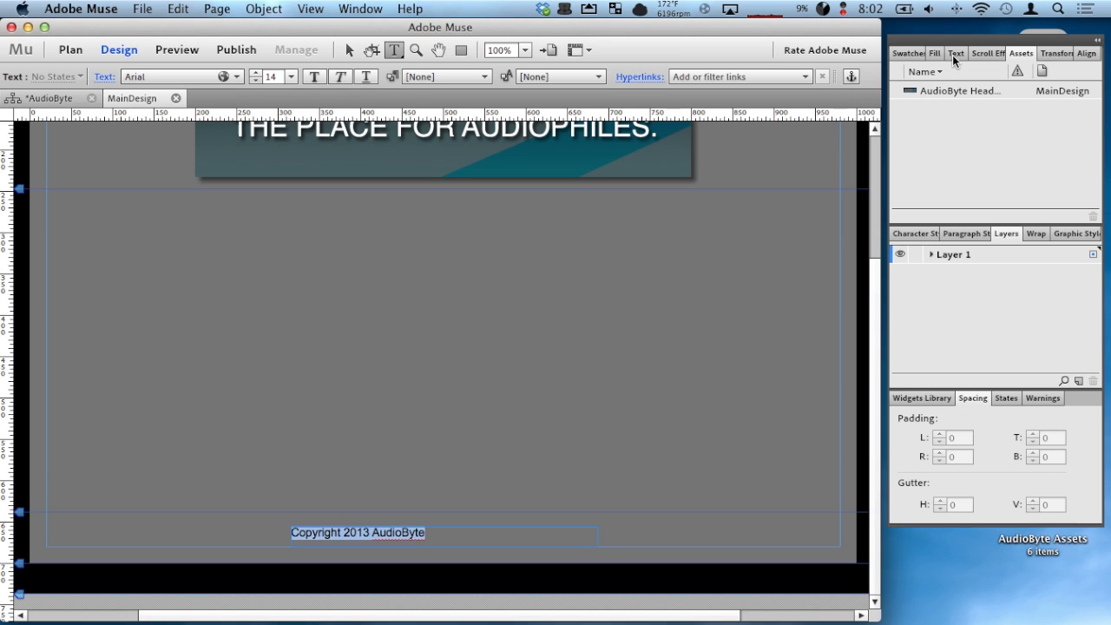
{"action": "left_click", "coordinate": [954, 54]}
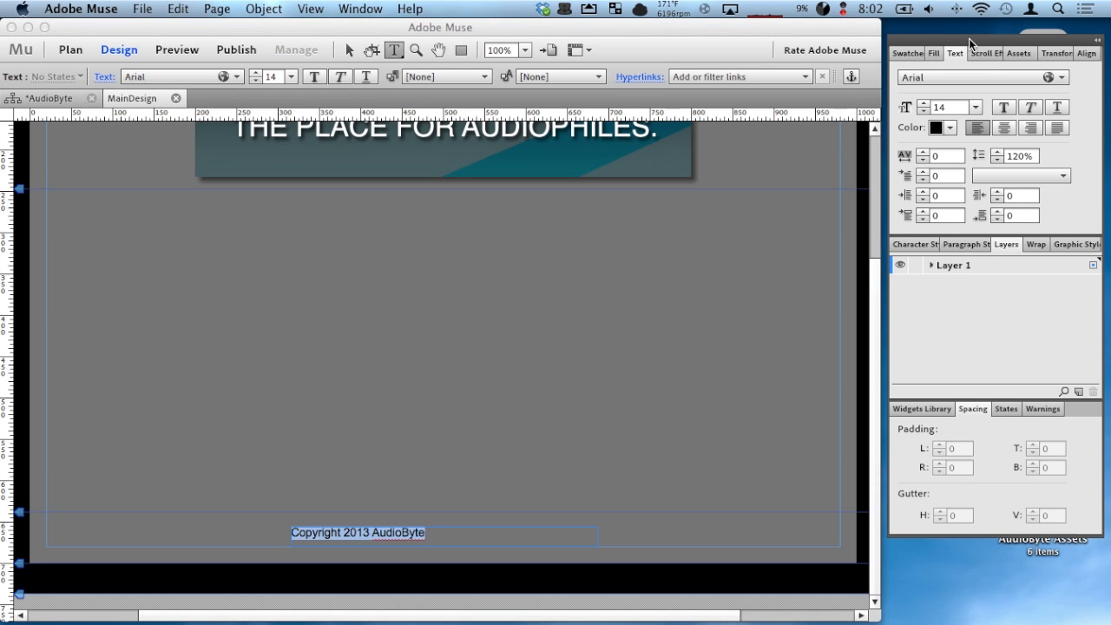
{"action": "left_click", "coordinate": [1003, 129]}
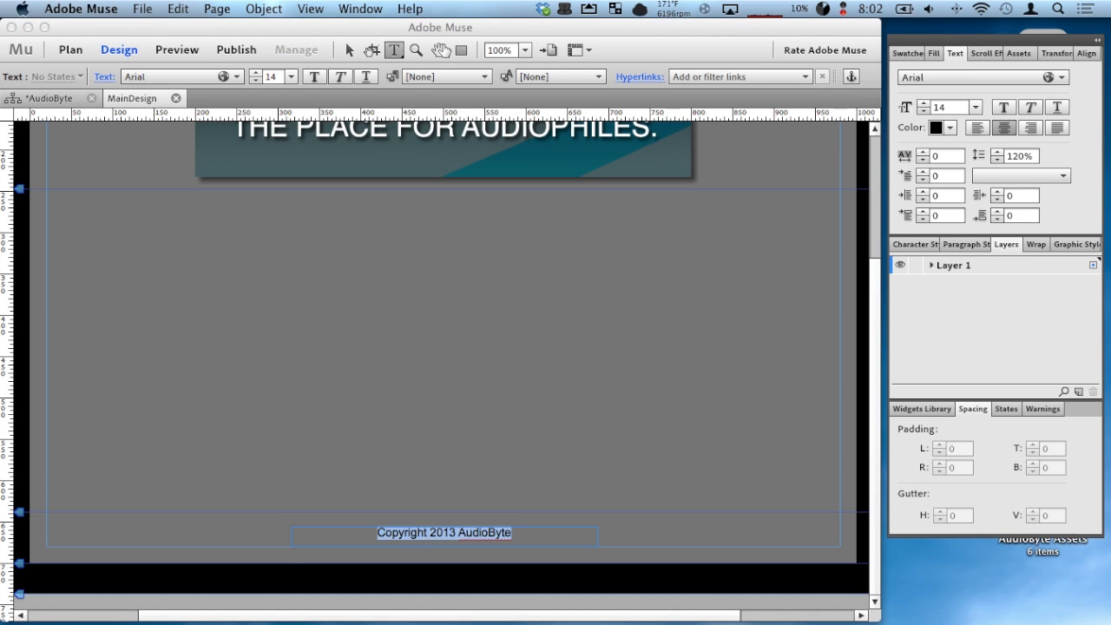
Step: Move the copyright text frame up about 5 px within the footer area and deselect it
{"action": "left_click", "coordinate": [349, 49]}
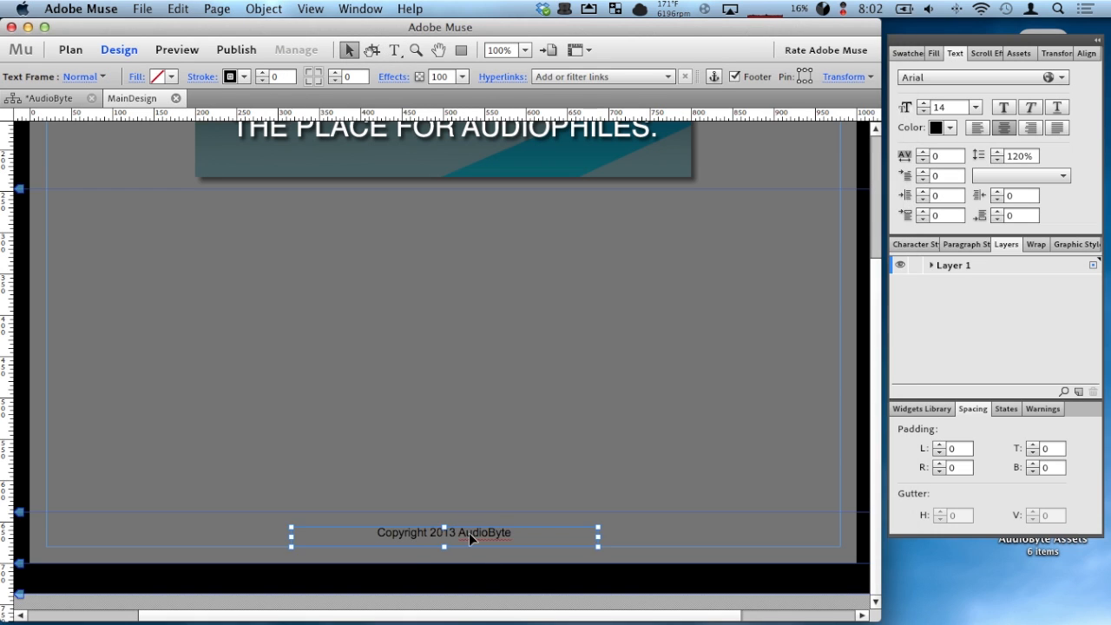
{"action": "left_click_drag", "start_coordinate": [471, 539], "coordinate": [466, 531]}
{"action": "left_click", "coordinate": [486, 562]}
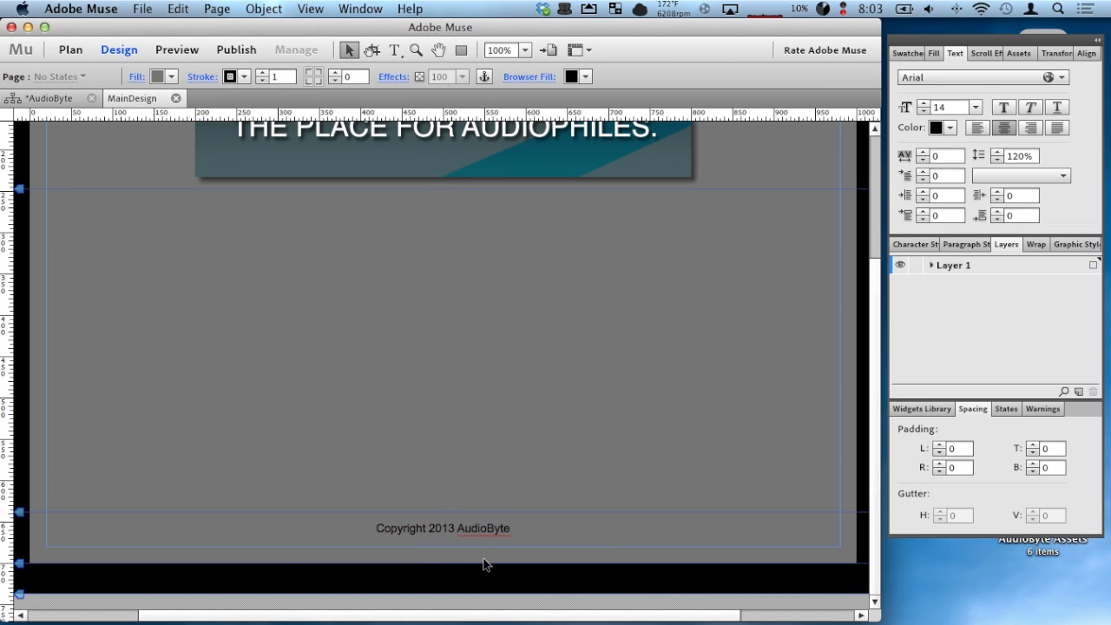
{"action": "left_click", "coordinate": [486, 528]}
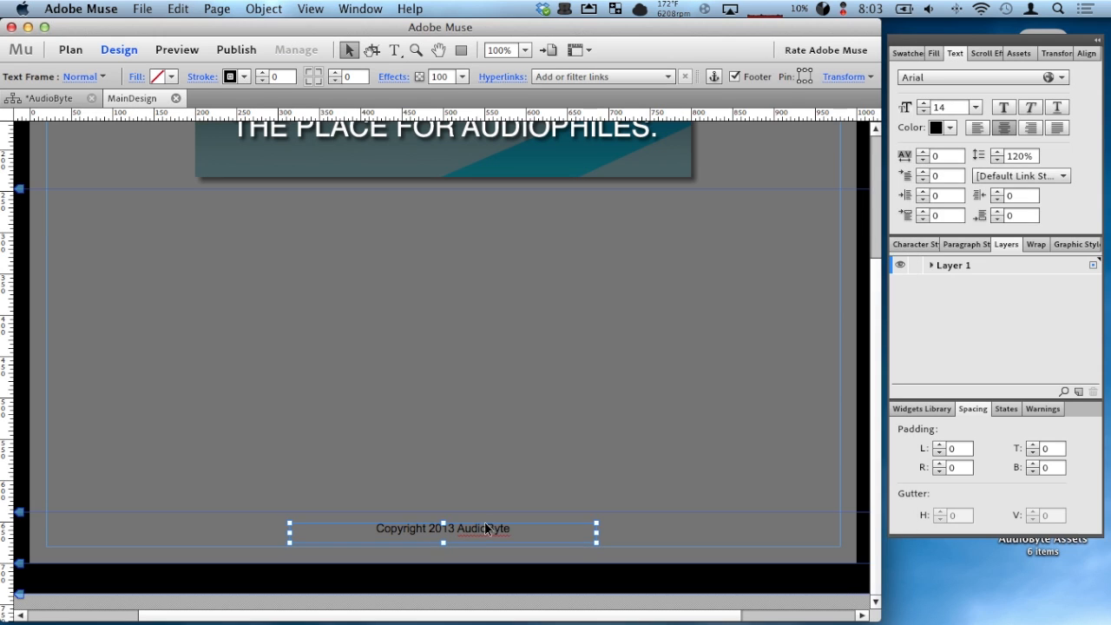
{"action": "left_click", "coordinate": [488, 453]}
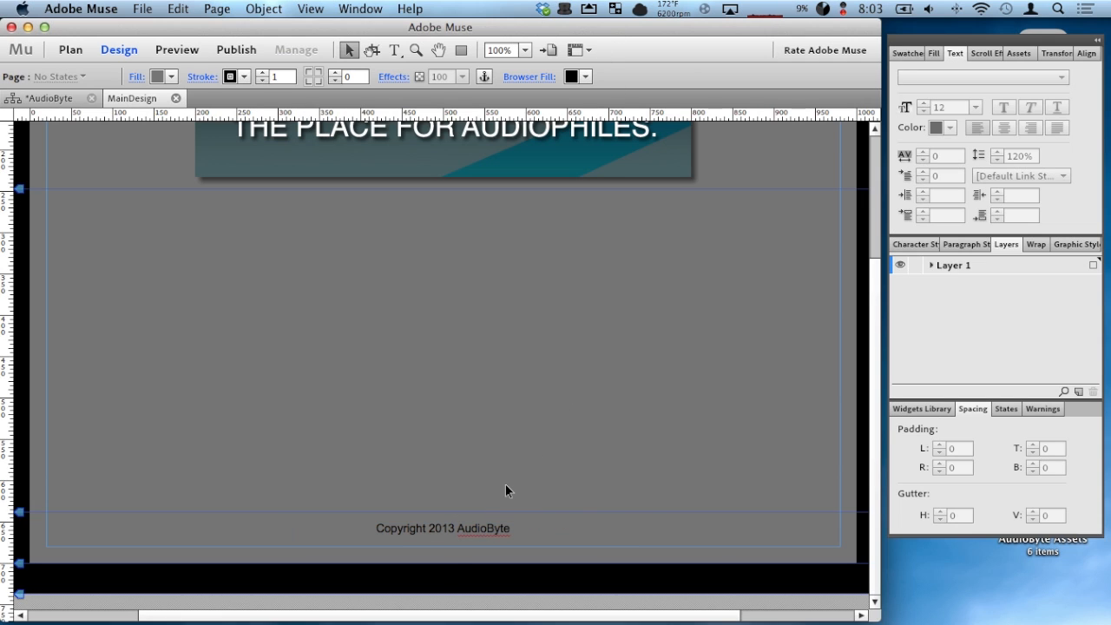
Step: Clear the spelling flag on the word AudioByte in the footer copyright text
{"action": "left_click", "coordinate": [485, 530]}
{"action": "double_click", "coordinate": [481, 530]}
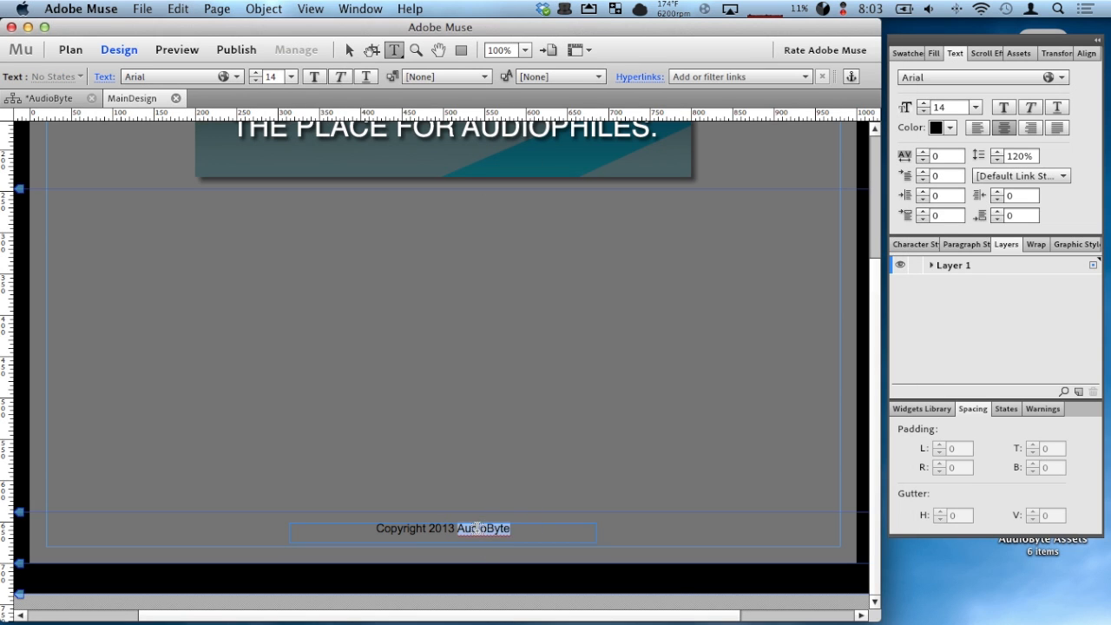
{"action": "right_click", "coordinate": [482, 529]}
{"action": "left_click", "coordinate": [575, 595]}
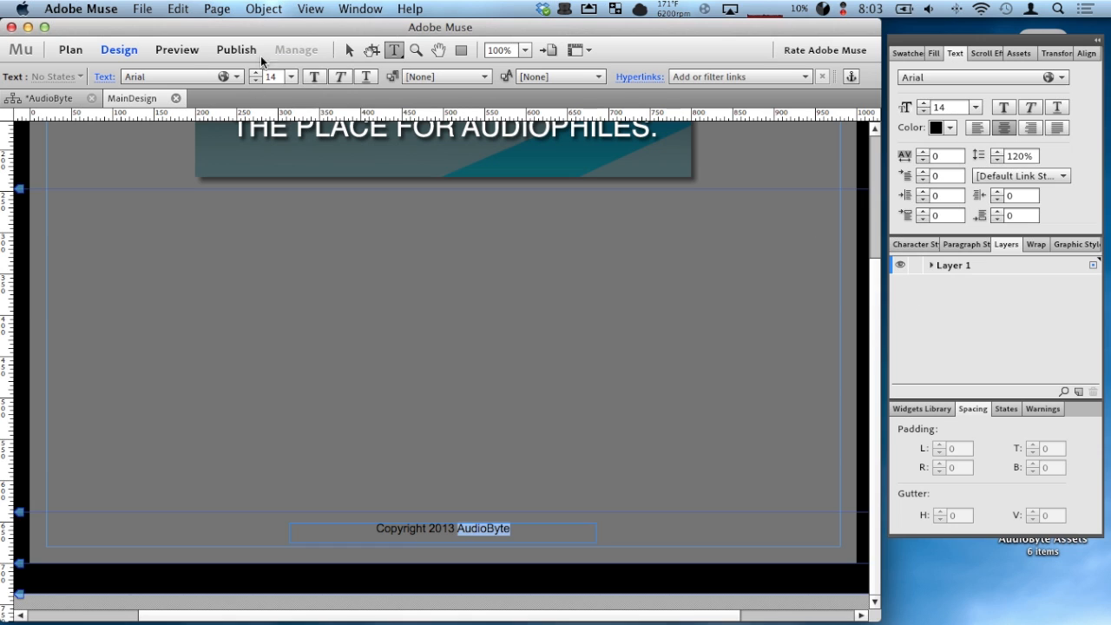
{"action": "left_click", "coordinate": [349, 50]}
Step: Set the colour of the whole copyright line to light grey D0D0D0 and deselect the frame
{"action": "triple_click", "coordinate": [470, 533]}
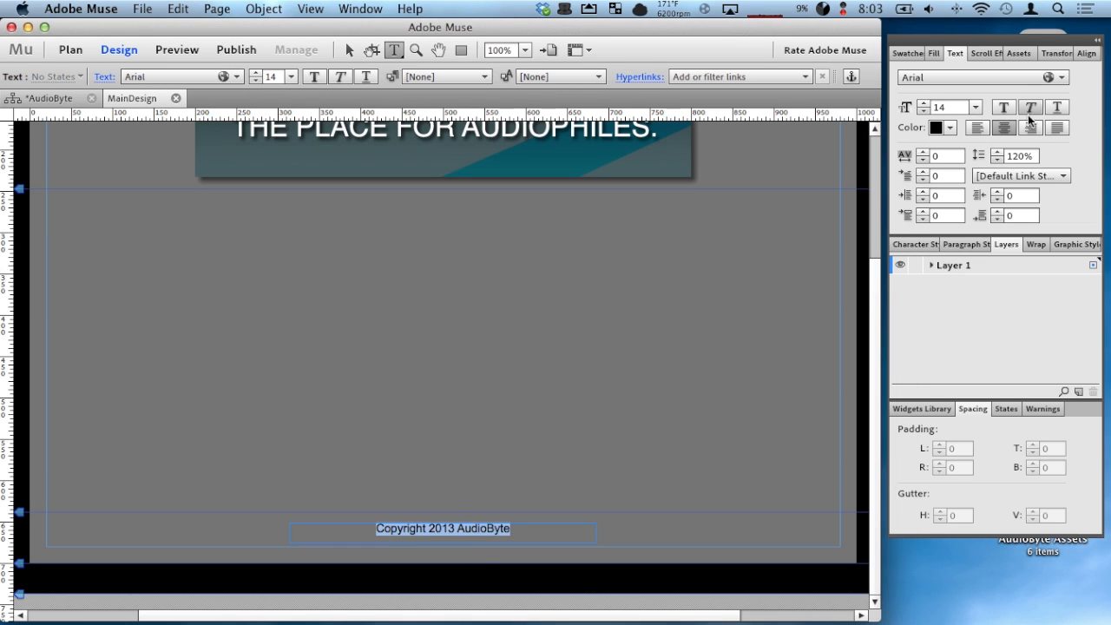
{"action": "left_click", "coordinate": [950, 128]}
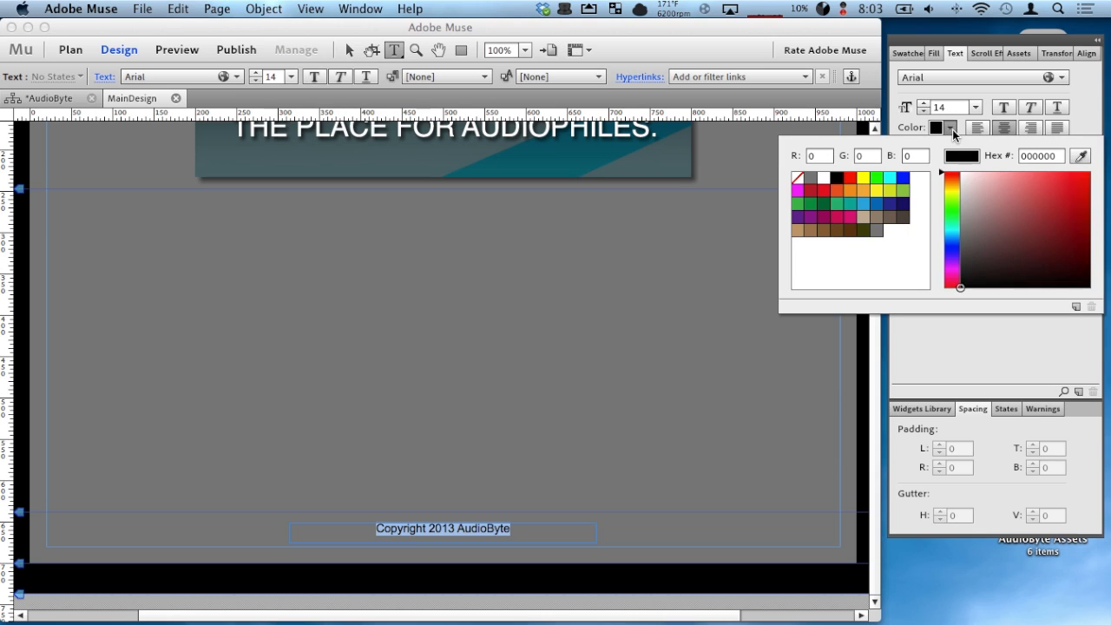
{"action": "left_click", "coordinate": [876, 231]}
{"action": "left_click_drag", "start_coordinate": [960, 229], "coordinate": [959, 194]}
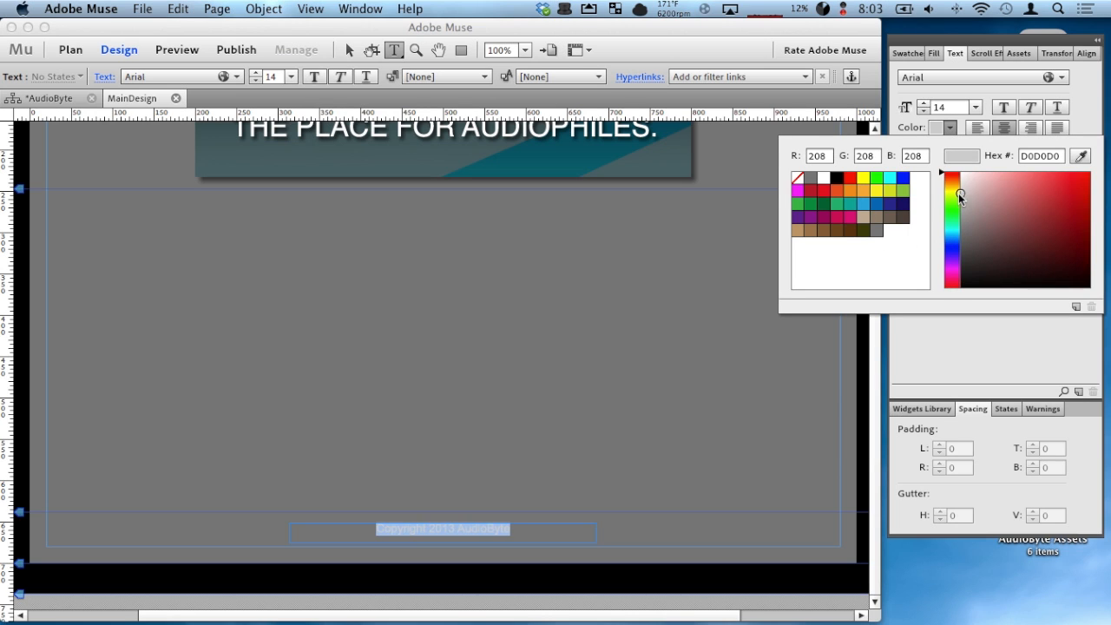
{"action": "left_click", "coordinate": [863, 454]}
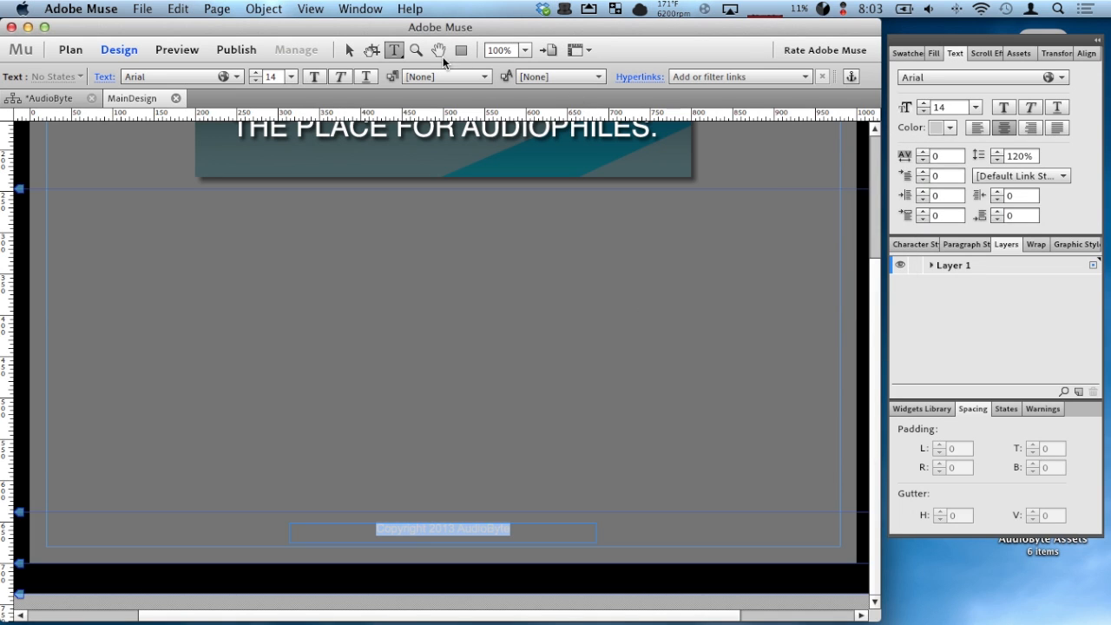
{"action": "left_click", "coordinate": [349, 49]}
{"action": "left_click", "coordinate": [629, 430]}
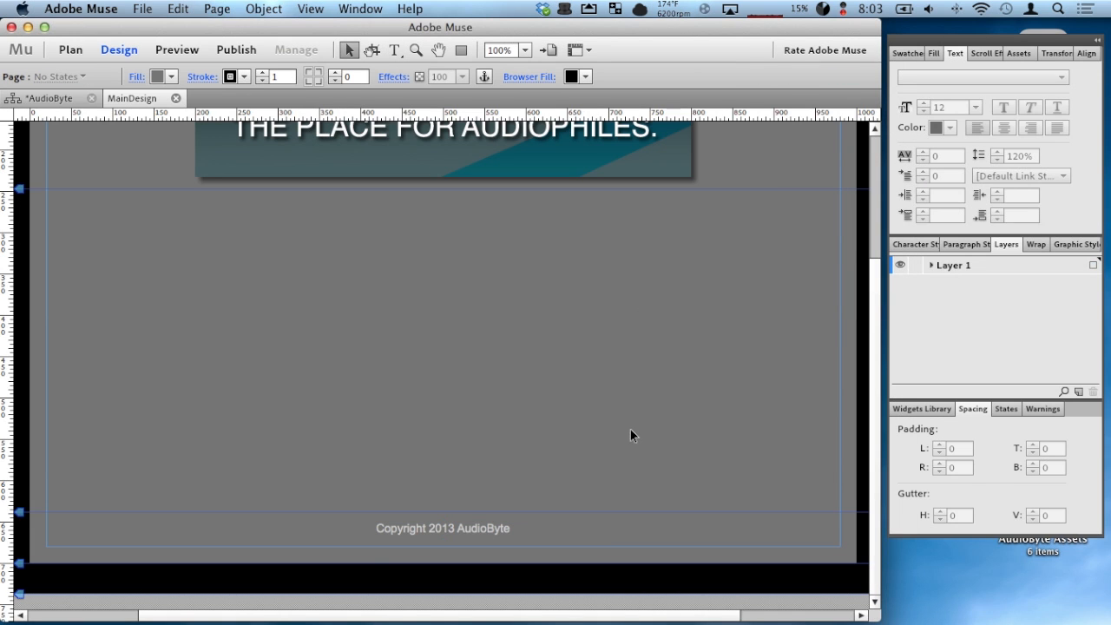
Step: Review the header and footer of the MainDesign master, save the site and close the master
{"action": "scroll", "coordinate": [501, 334], "scroll_direction": "up", "scroll_amount": 3}
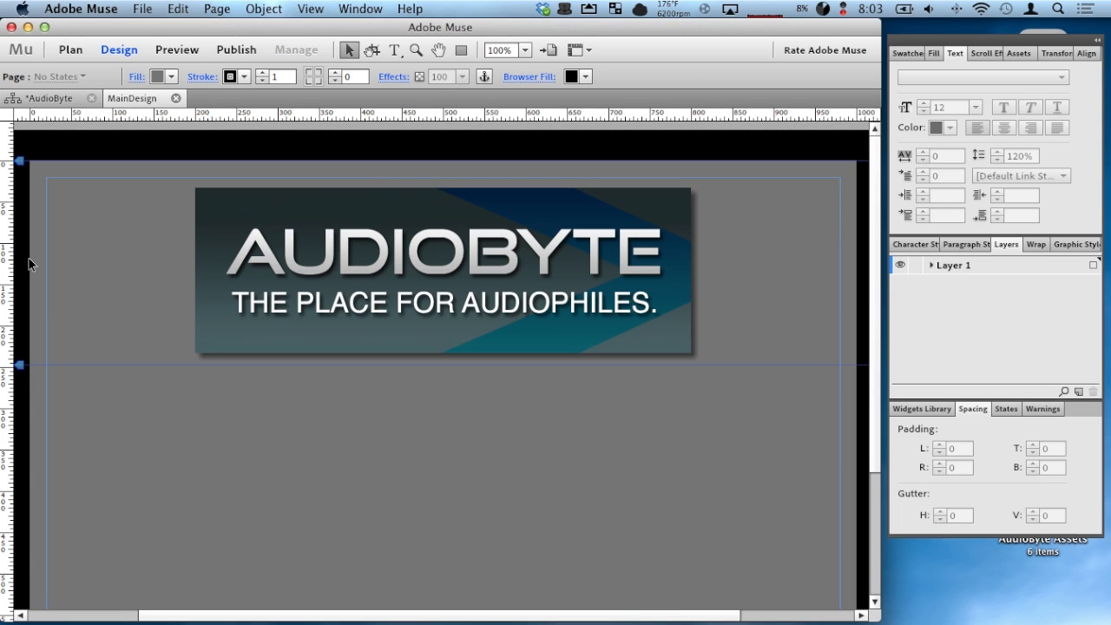
{"action": "scroll", "coordinate": [309, 418], "scroll_direction": "down", "scroll_amount": 2}
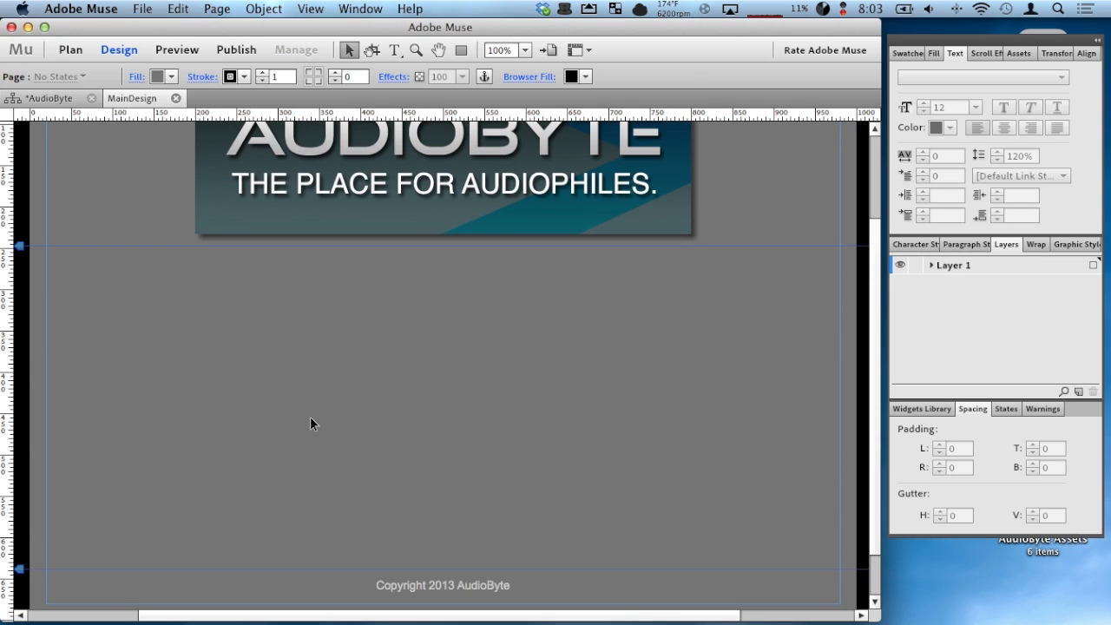
{"action": "key", "text": "super+s"}
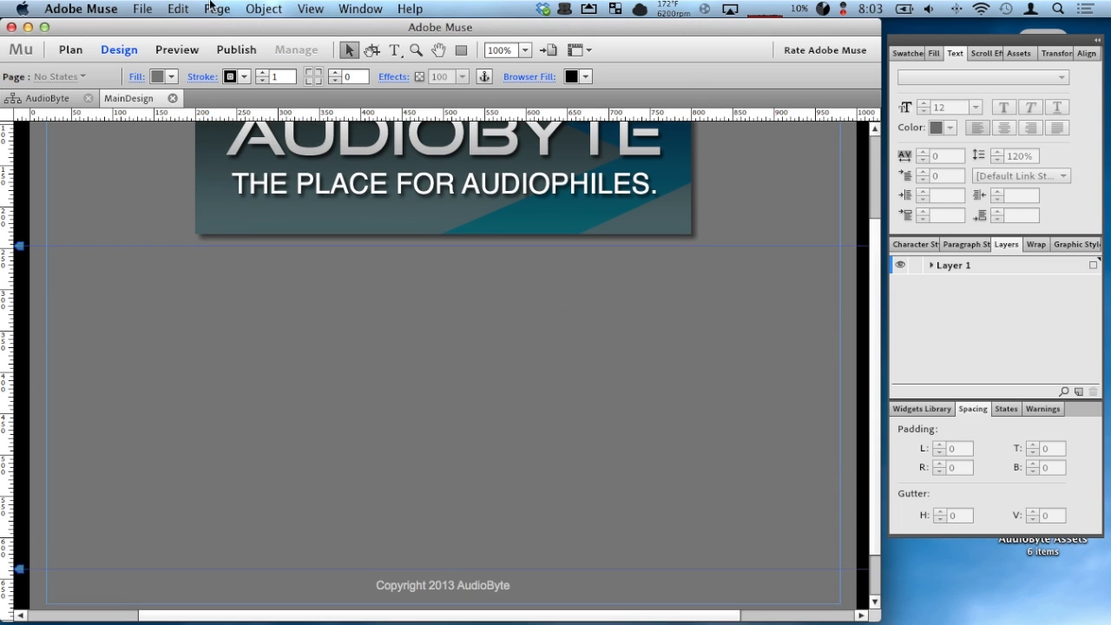
{"action": "left_click", "coordinate": [173, 98]}
Step: Try adding a child page under Home and a sibling page after it, removing each new page again
{"action": "mouse_move", "coordinate": [104, 176]}
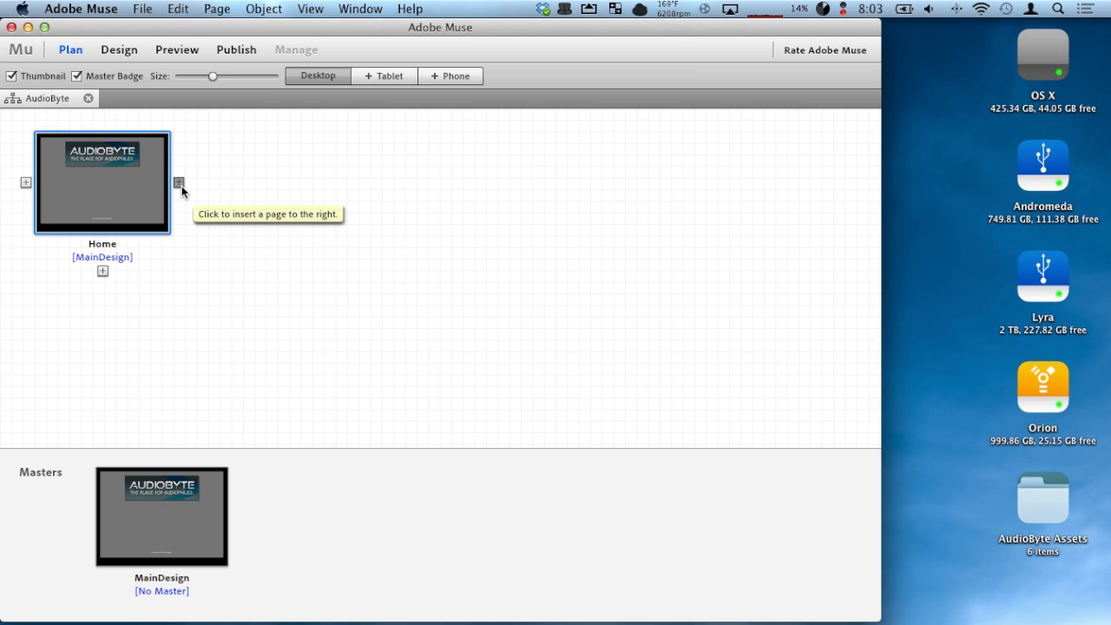
{"action": "left_click", "coordinate": [102, 272]}
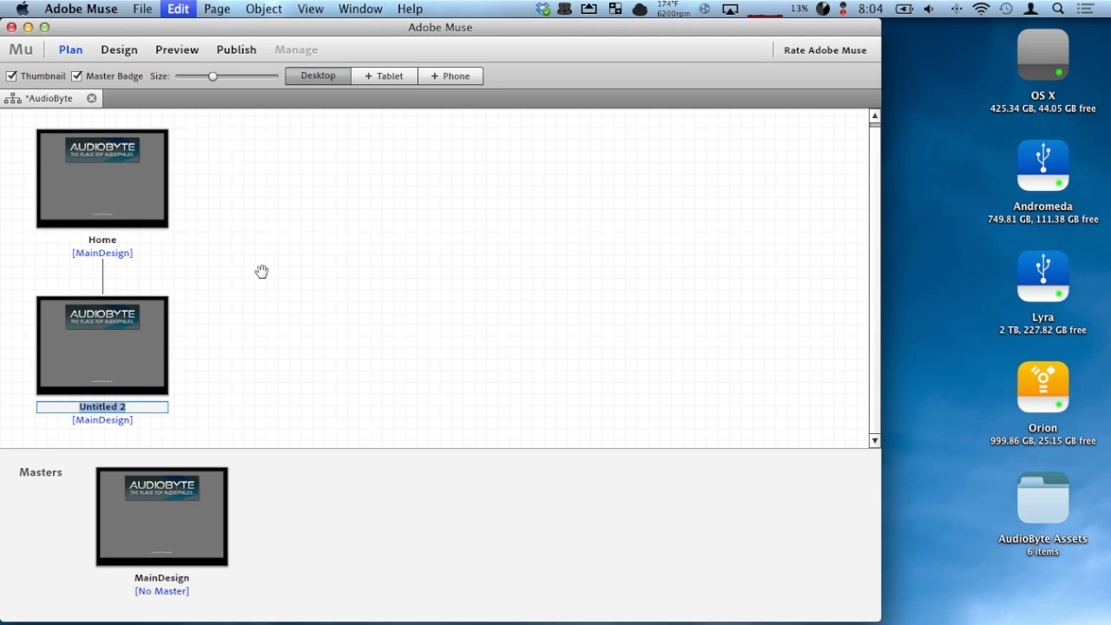
{"action": "key", "text": "super+z"}
{"action": "left_click", "coordinate": [178, 183]}
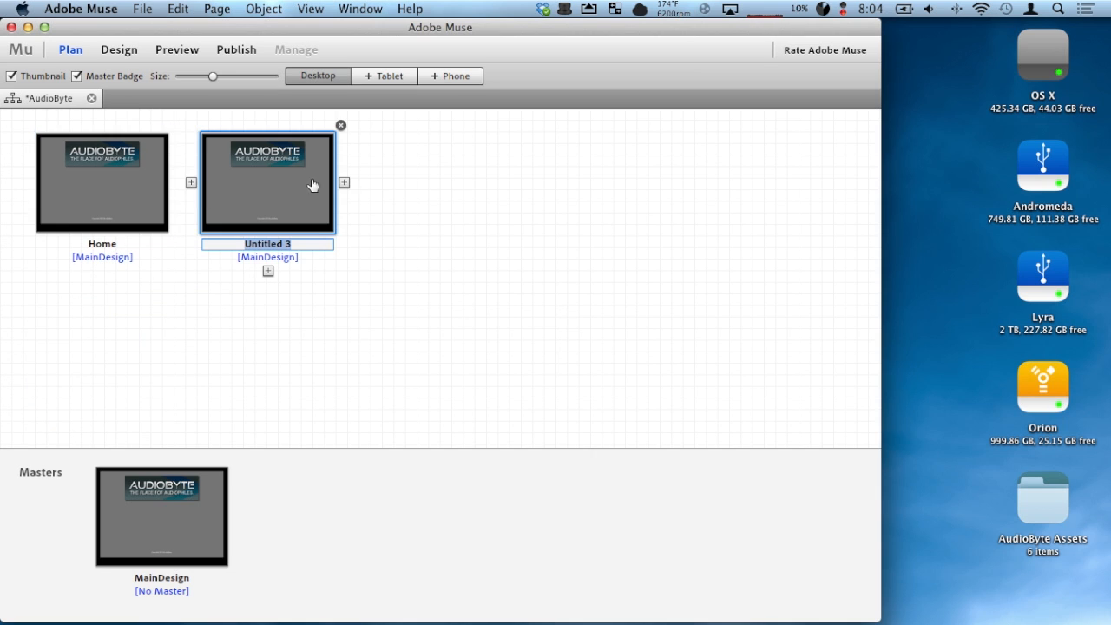
{"action": "left_click", "coordinate": [340, 125]}
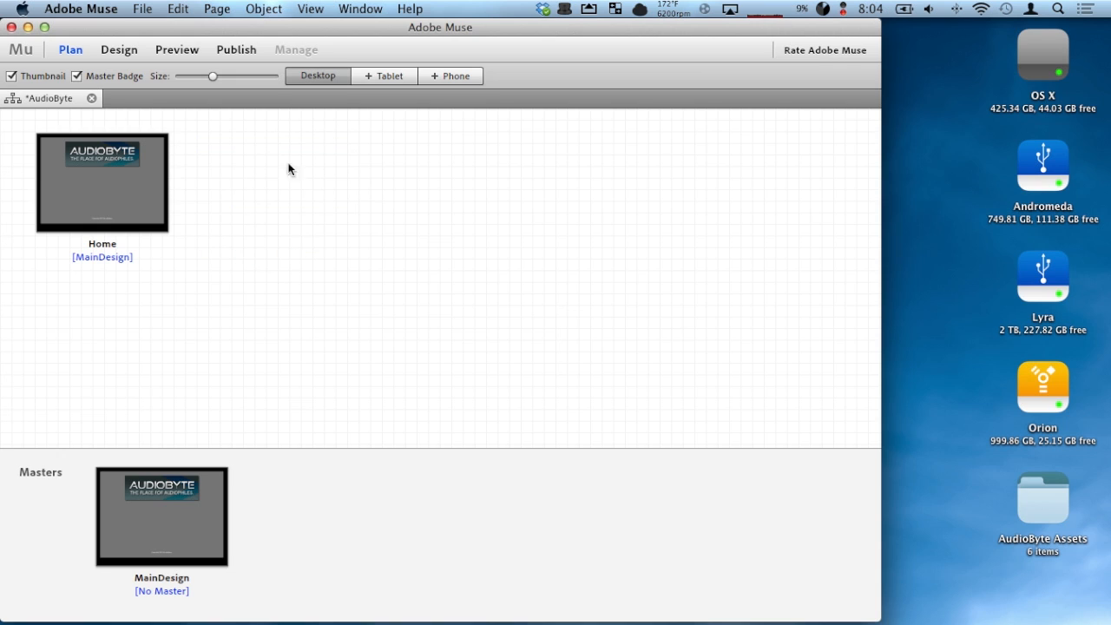
Step: Set the Home page to No Master and reassign the MainDesign master to it
{"action": "right_click", "coordinate": [145, 166]}
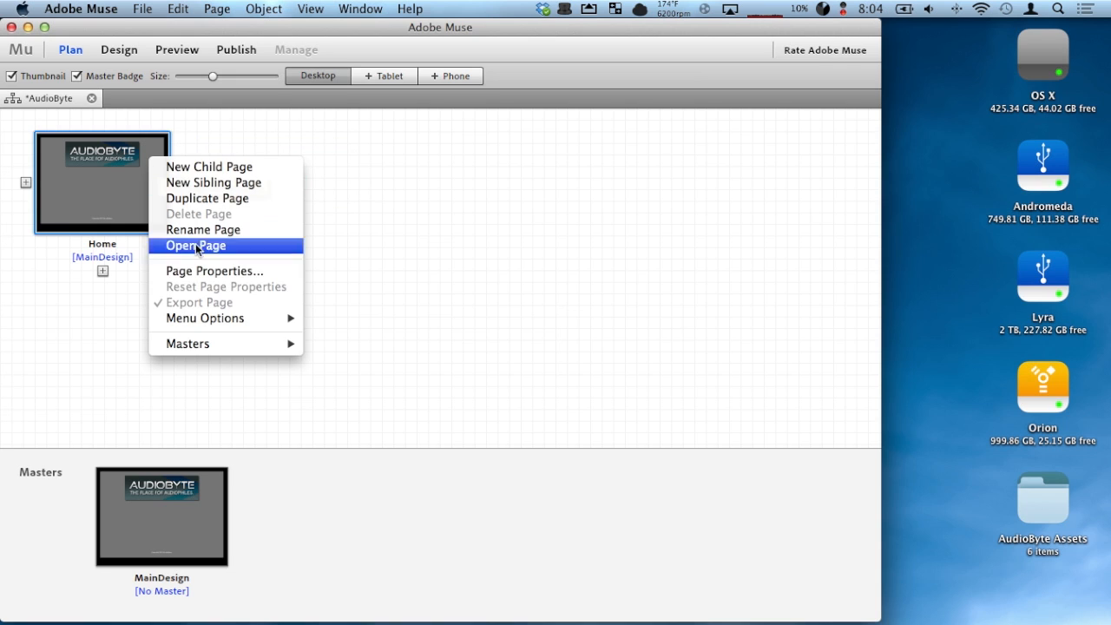
{"action": "mouse_move", "coordinate": [220, 341]}
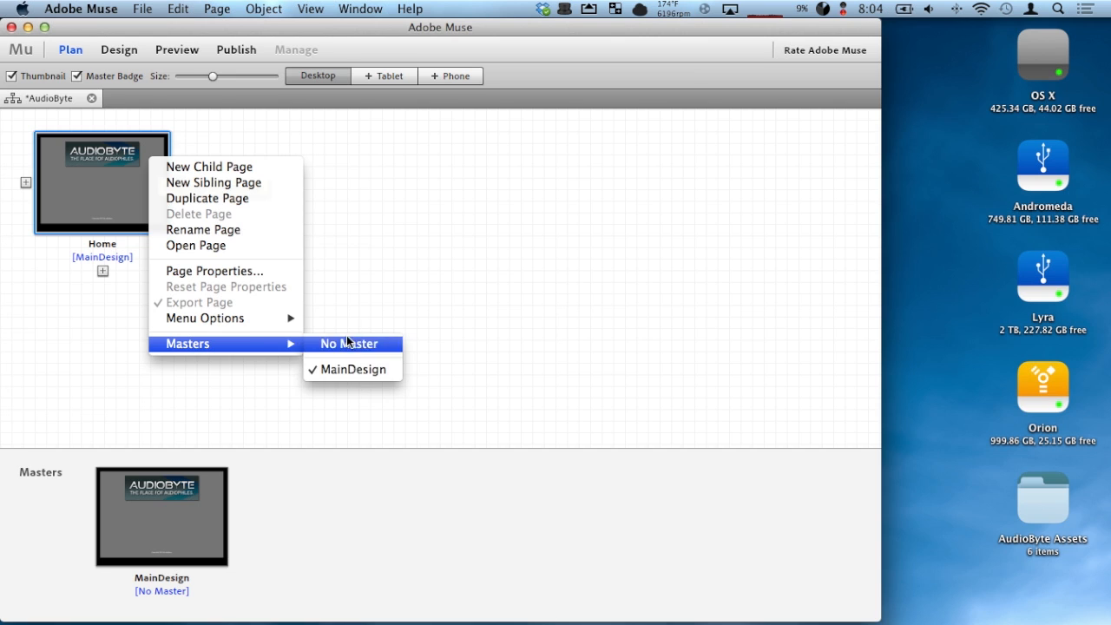
{"action": "left_click", "coordinate": [379, 283]}
{"action": "right_click", "coordinate": [107, 207]}
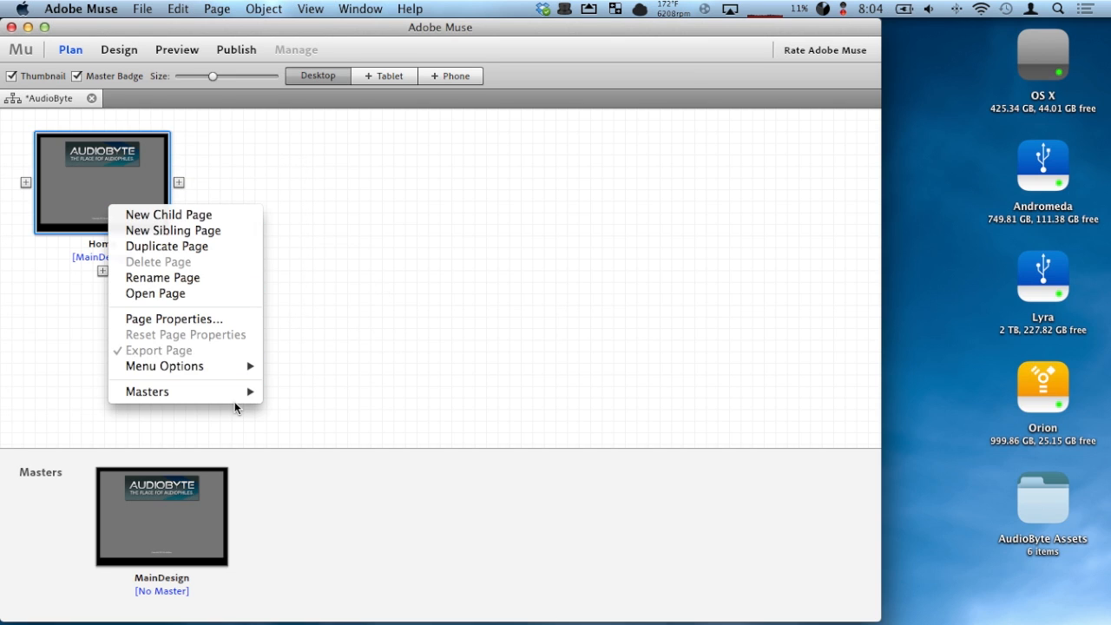
{"action": "mouse_move", "coordinate": [239, 391]}
{"action": "left_click", "coordinate": [308, 390]}
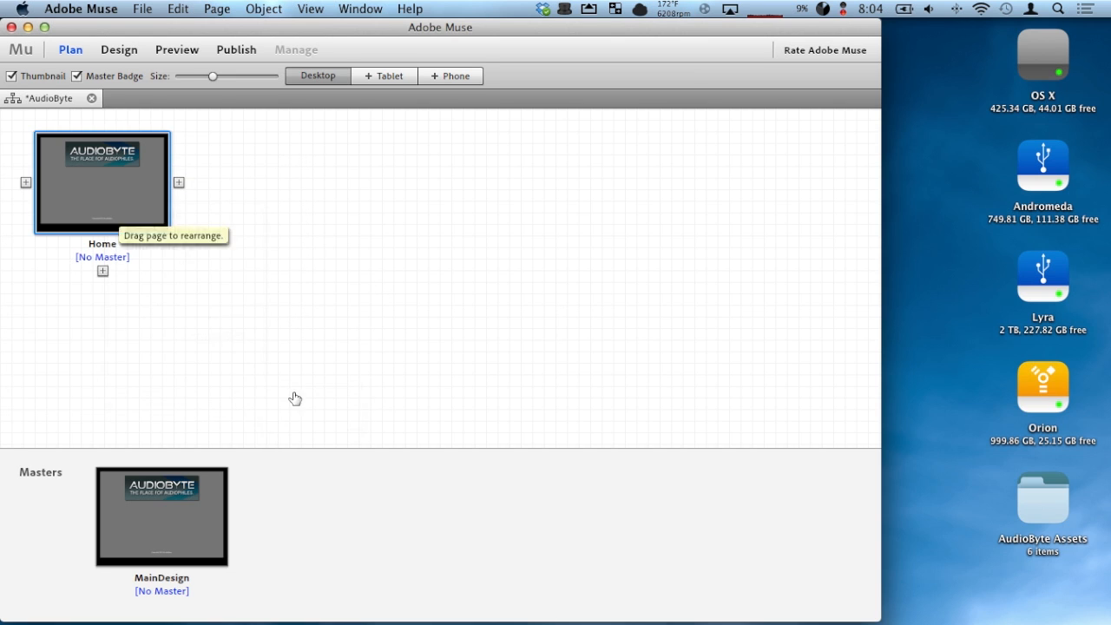
{"action": "right_click", "coordinate": [124, 209]}
{"action": "mouse_move", "coordinate": [225, 389]}
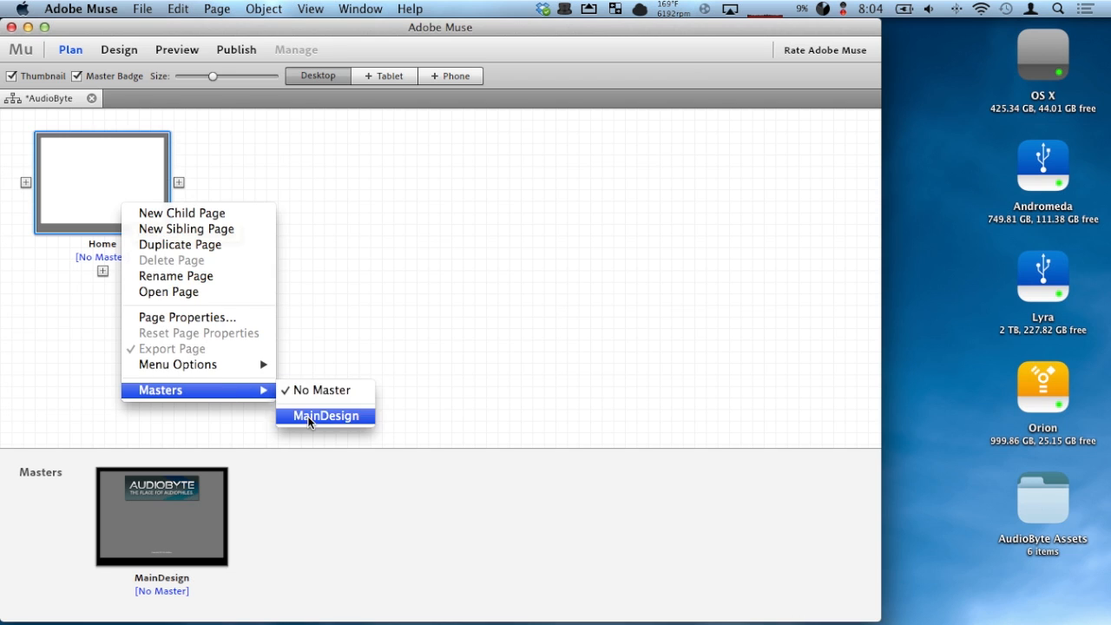
{"action": "left_click", "coordinate": [309, 418]}
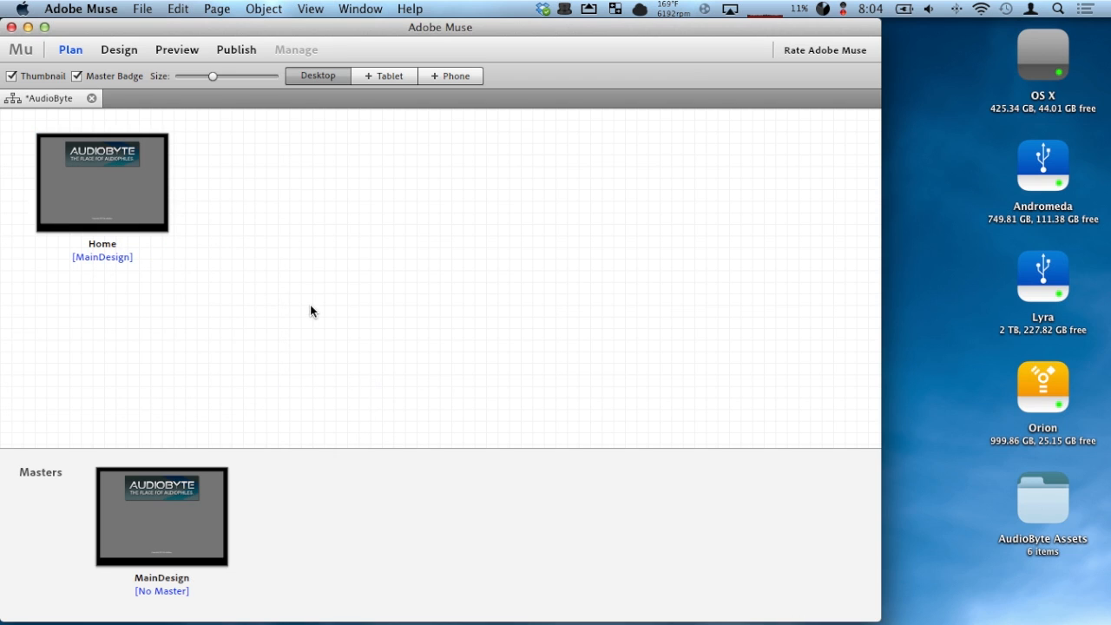
Step: Open the Home page for editing and examine its header, empty content area and footer
{"action": "double_click", "coordinate": [110, 183]}
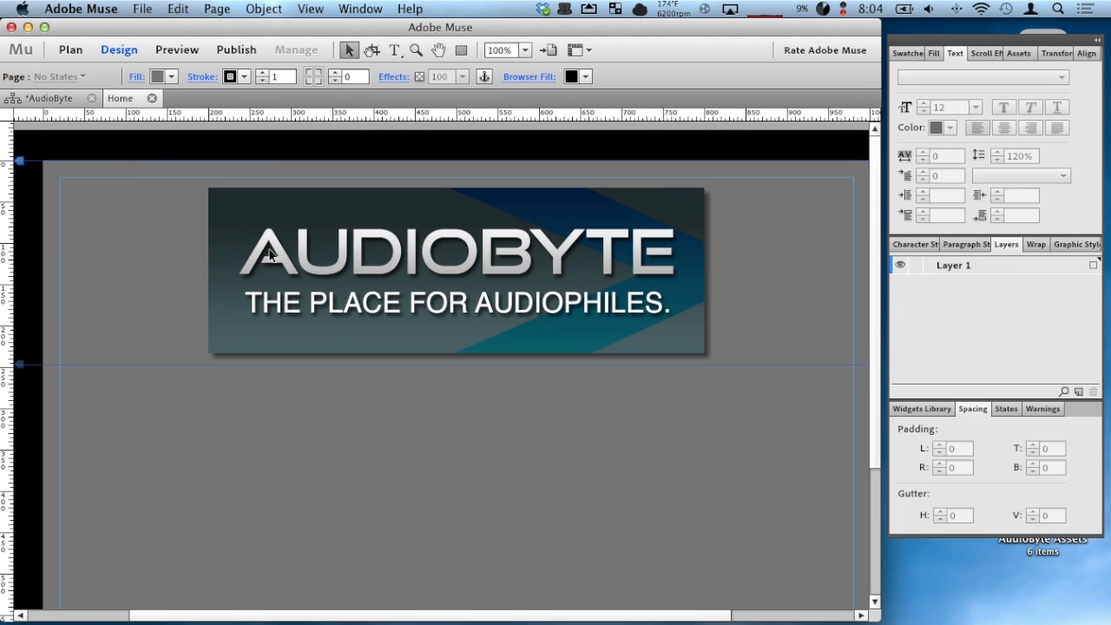
{"action": "scroll", "coordinate": [329, 333], "scroll_direction": "down", "scroll_amount": 5}
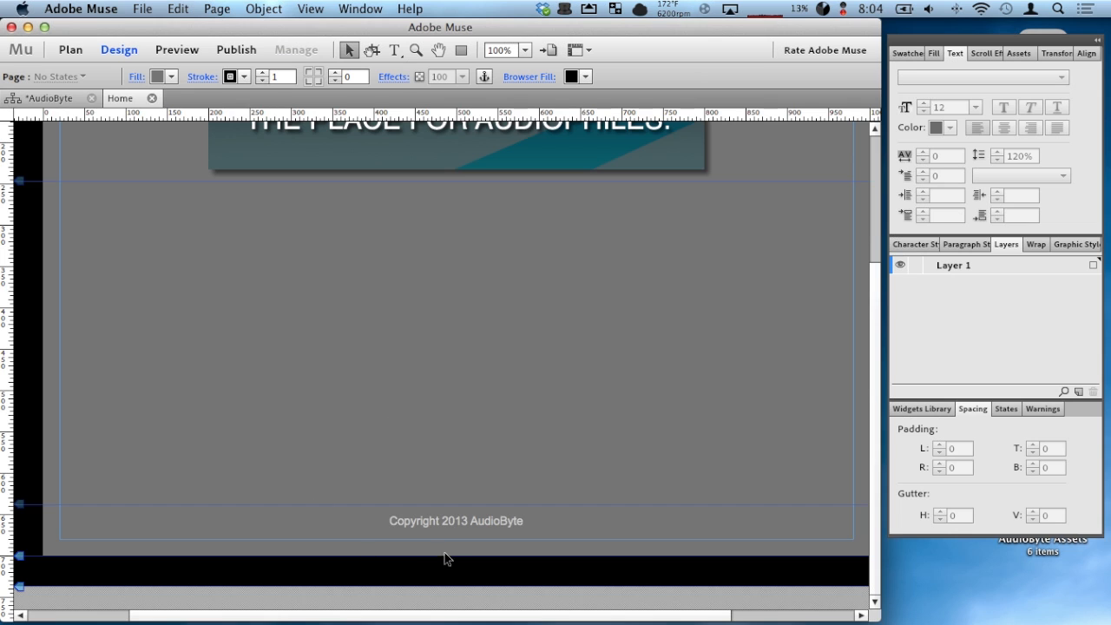
{"action": "scroll", "coordinate": [366, 451], "scroll_direction": "up", "scroll_amount": 5}
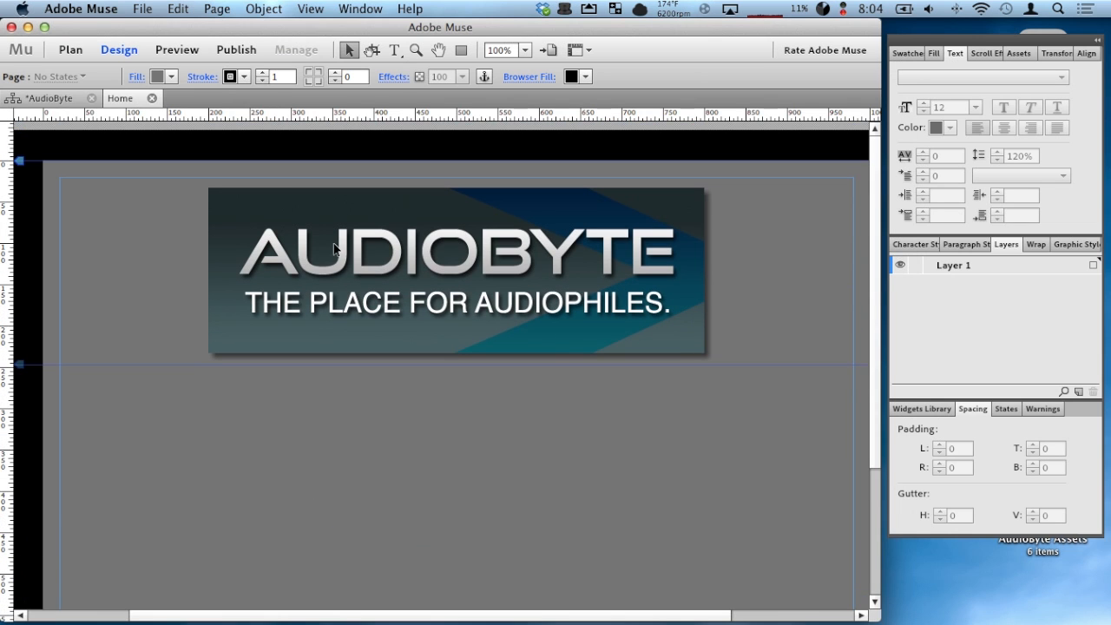
{"action": "scroll", "coordinate": [335, 409], "scroll_direction": "down", "scroll_amount": 3}
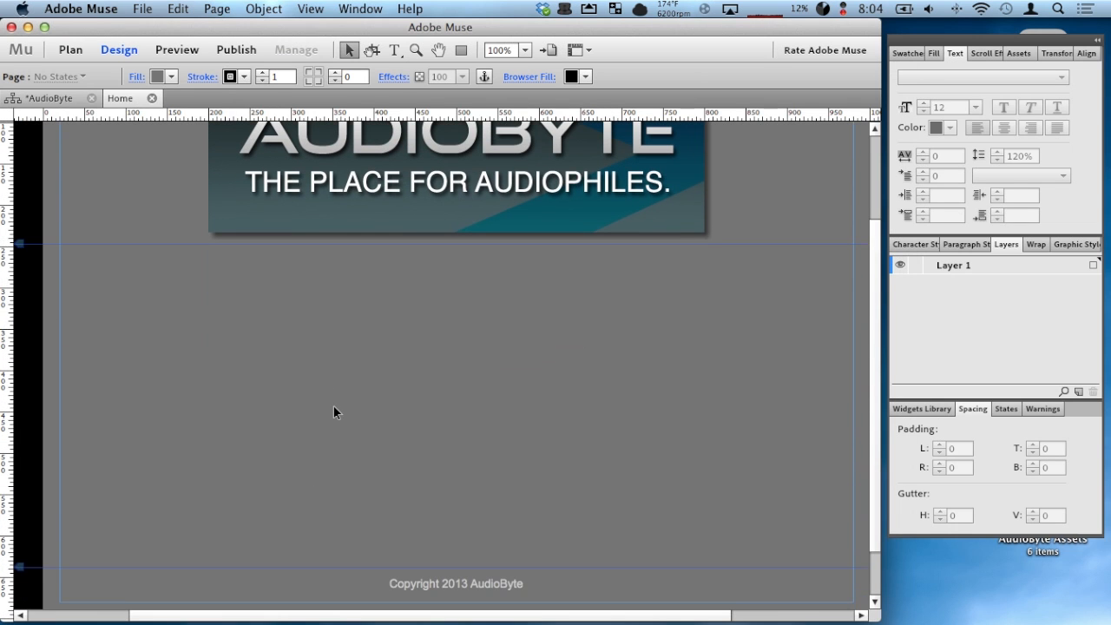
{"action": "scroll", "coordinate": [335, 406], "scroll_direction": "up", "scroll_amount": 2}
{"action": "scroll", "coordinate": [339, 406], "scroll_direction": "down", "scroll_amount": 4}
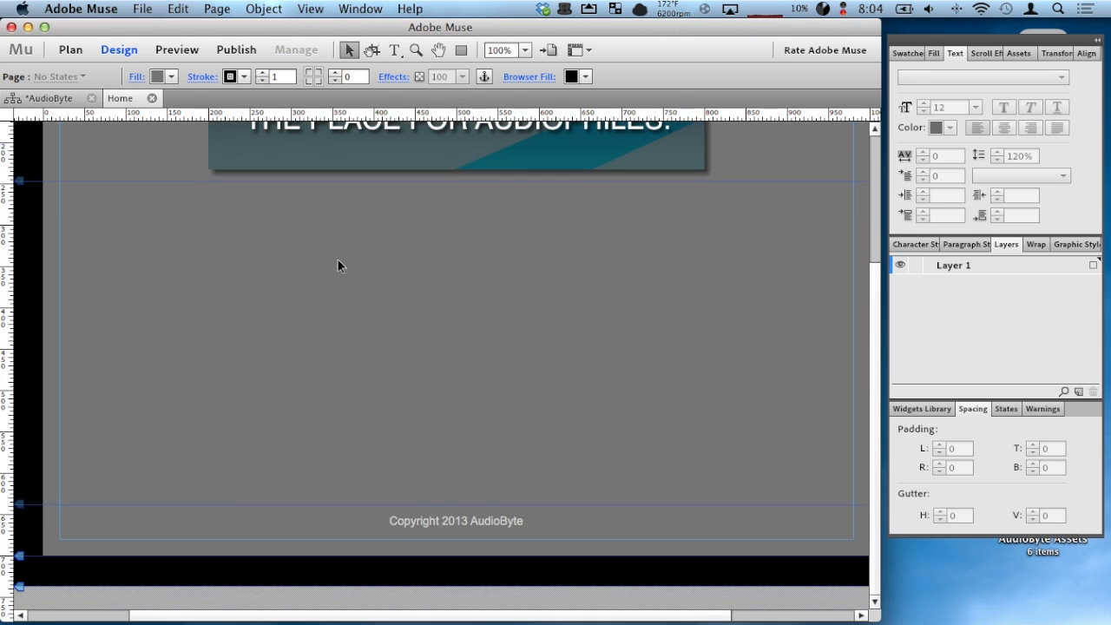
{"action": "left_click_drag", "start_coordinate": [179, 193], "coordinate": [719, 477]}
Step: Open the AudioByte Assets folder in Finder and place Harman Kardon.jpg on the Home page below the header
{"action": "left_click", "coordinate": [630, 582]}
{"action": "left_click", "coordinate": [548, 467]}
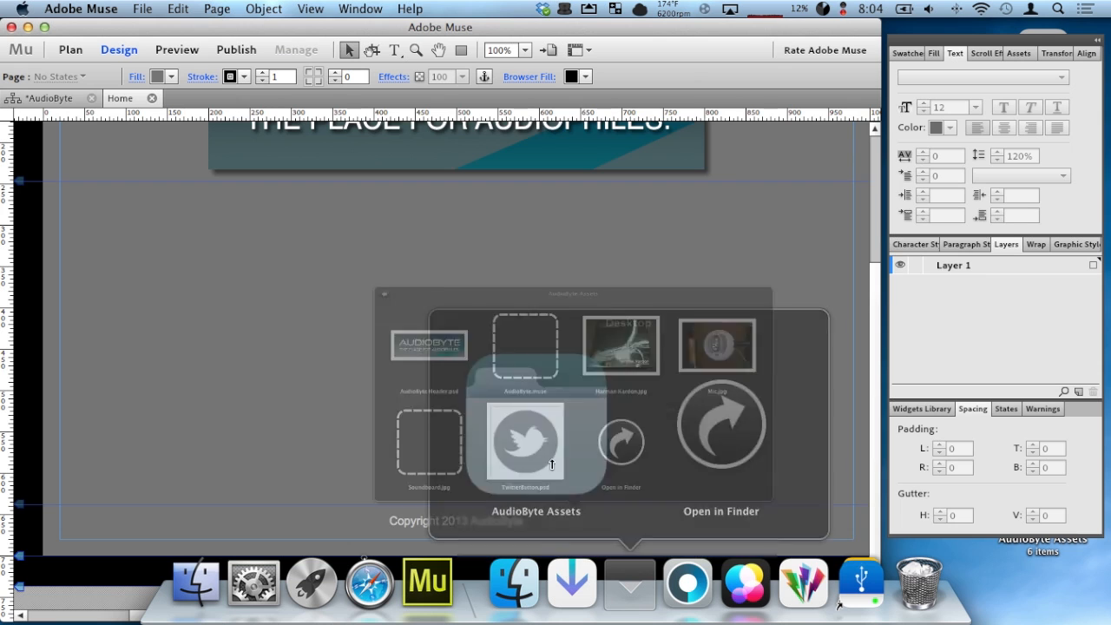
{"action": "left_click", "coordinate": [720, 434]}
{"action": "left_click_drag", "start_coordinate": [689, 130], "coordinate": [828, 57]}
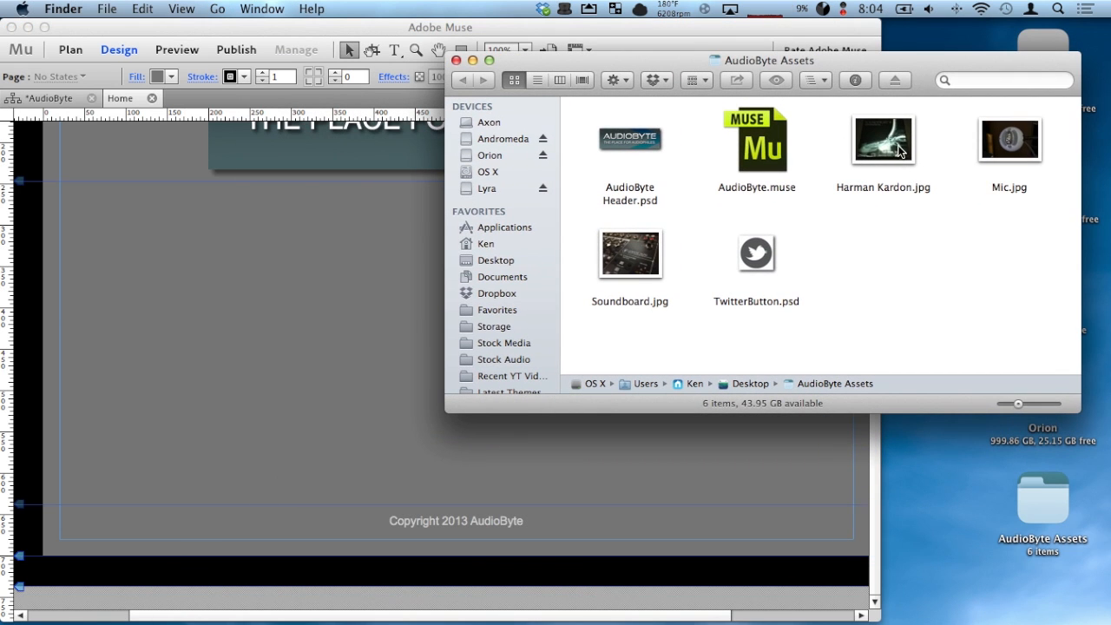
{"action": "left_click_drag", "start_coordinate": [898, 149], "coordinate": [272, 346]}
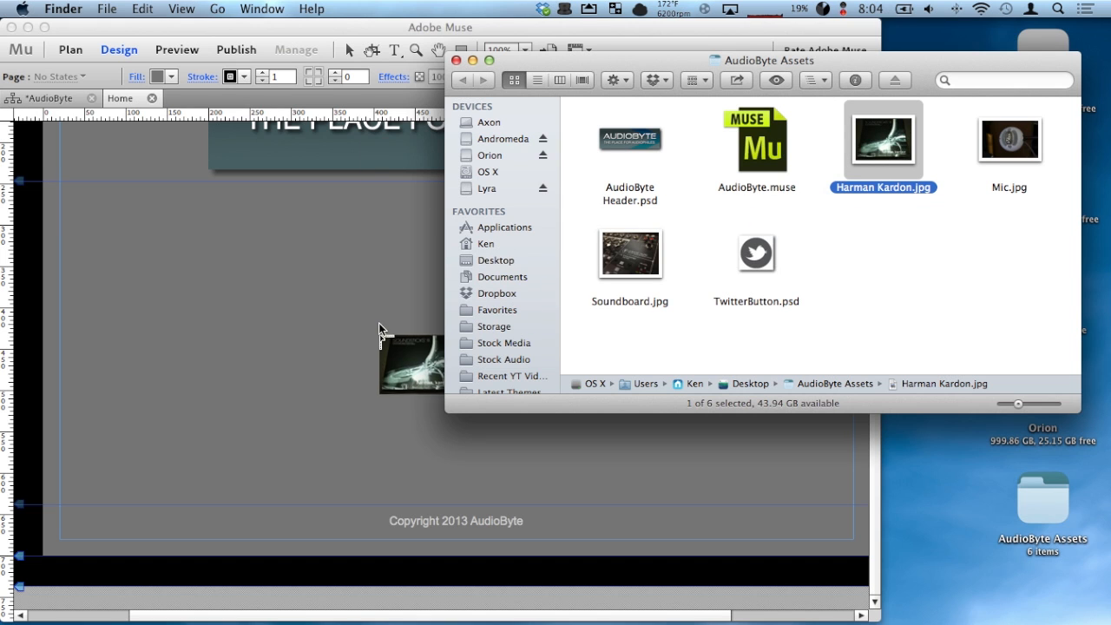
{"action": "left_click", "coordinate": [266, 278]}
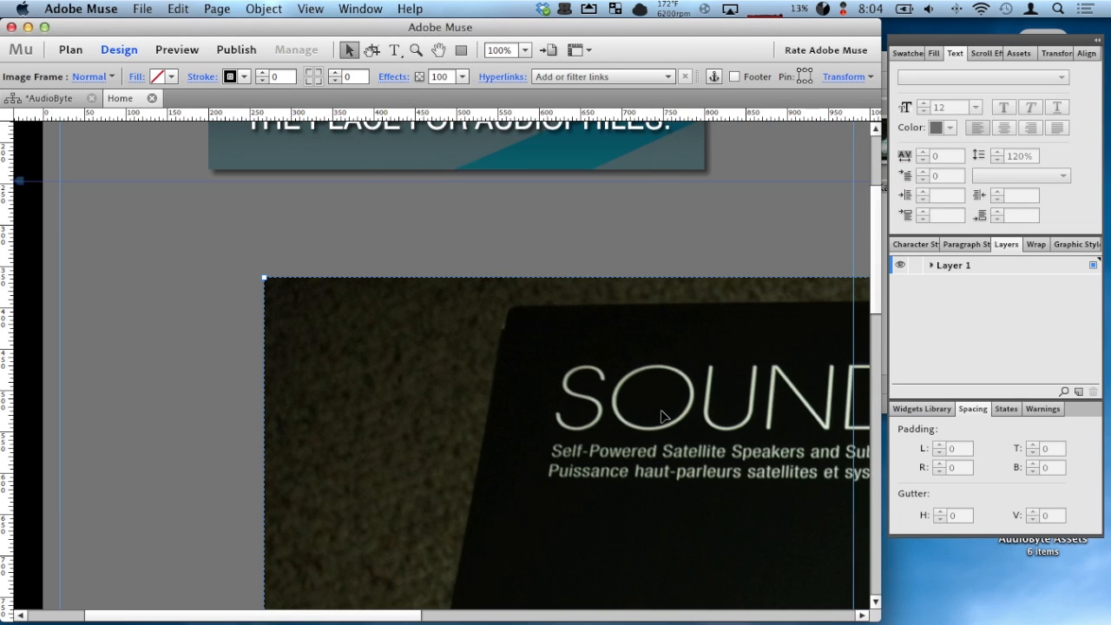
Step: Scale the SoundSticks image down to about 720 px wide and center it on the page below the AudioByte header
{"action": "left_click_drag", "start_coordinate": [665, 417], "coordinate": [532, 335]}
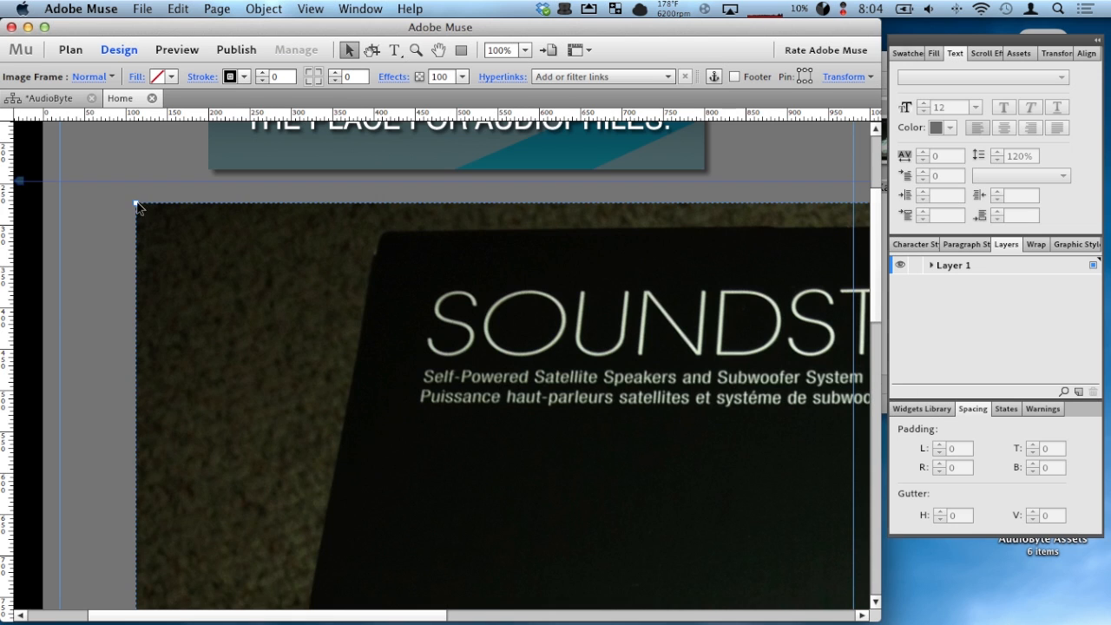
{"action": "left_click_drag", "start_coordinate": [136, 206], "coordinate": [240, 285]}
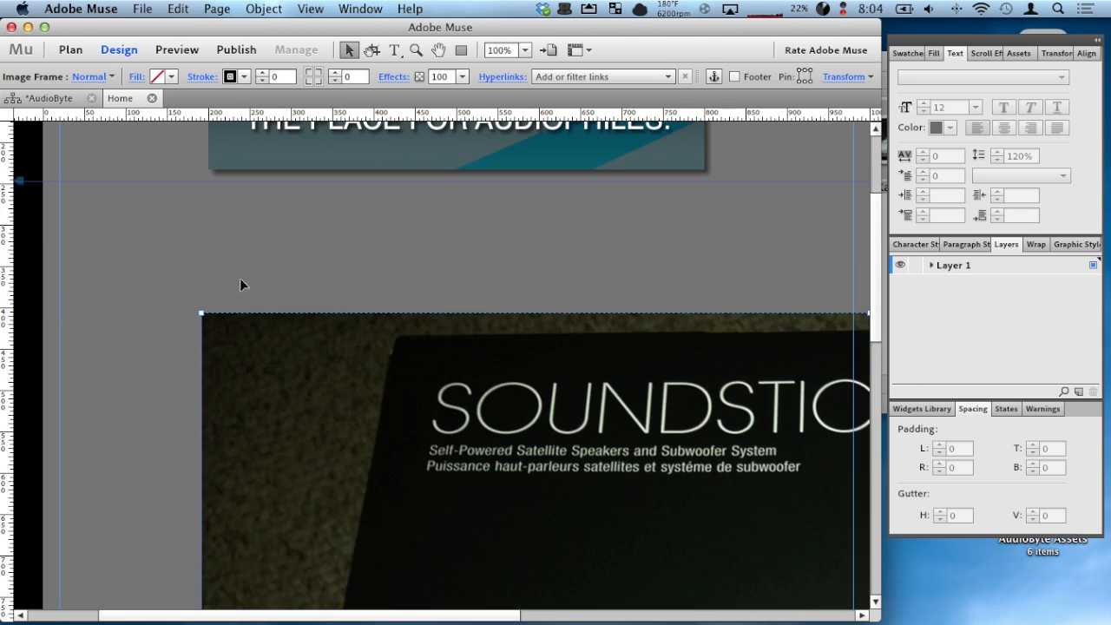
{"action": "left_click_drag", "start_coordinate": [420, 373], "coordinate": [322, 281]}
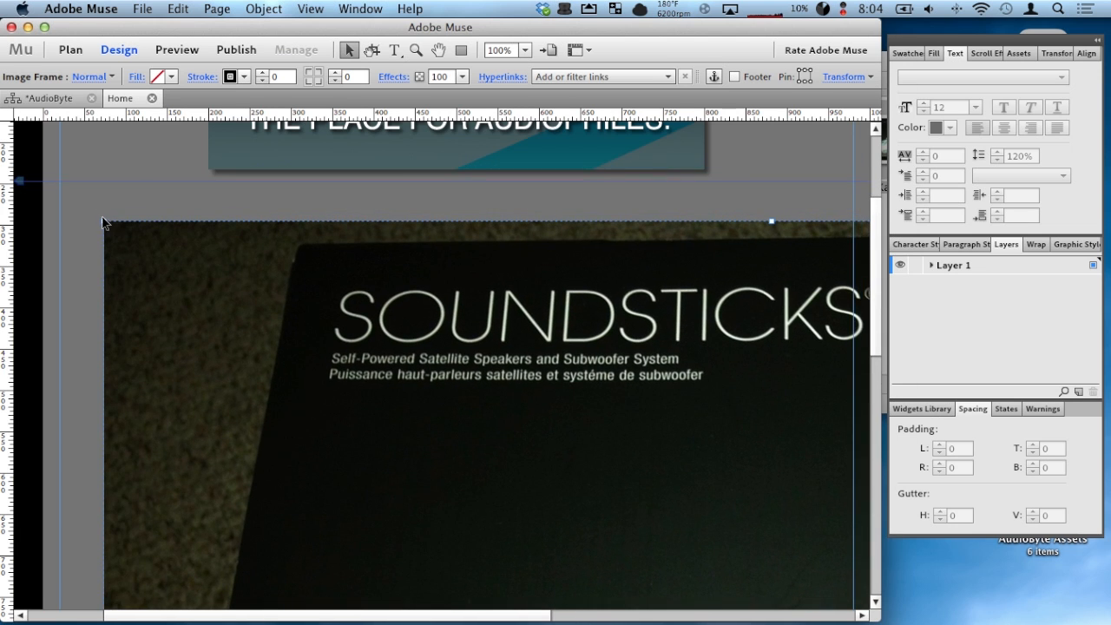
{"action": "left_click_drag", "start_coordinate": [102, 223], "coordinate": [225, 293]}
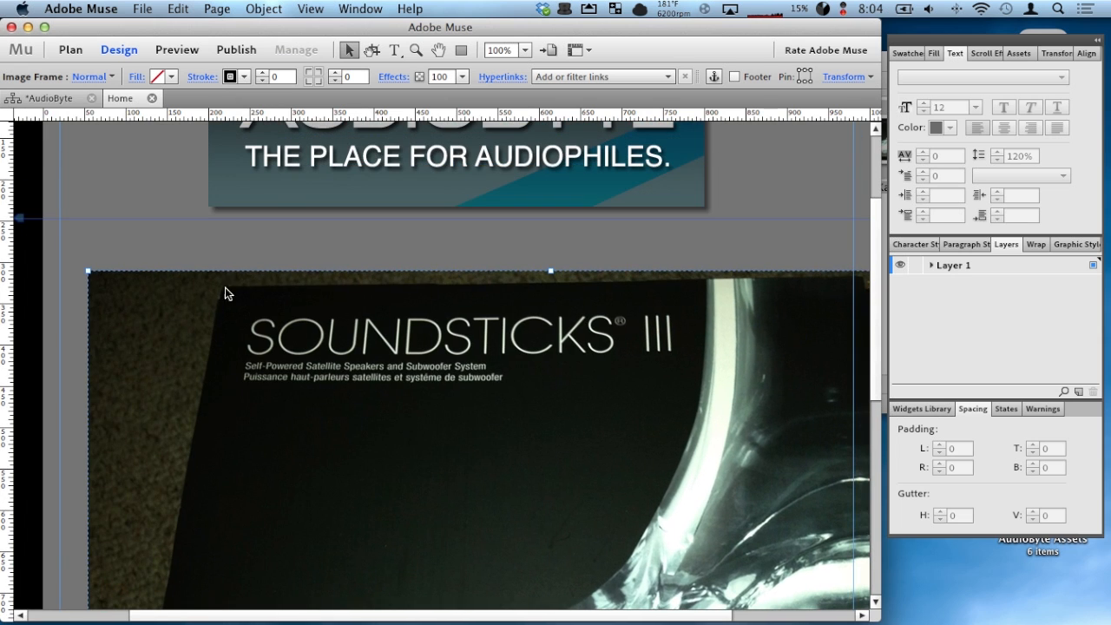
{"action": "left_click_drag", "start_coordinate": [87, 272], "coordinate": [176, 302]}
{"action": "left_click_drag", "start_coordinate": [381, 348], "coordinate": [375, 311]}
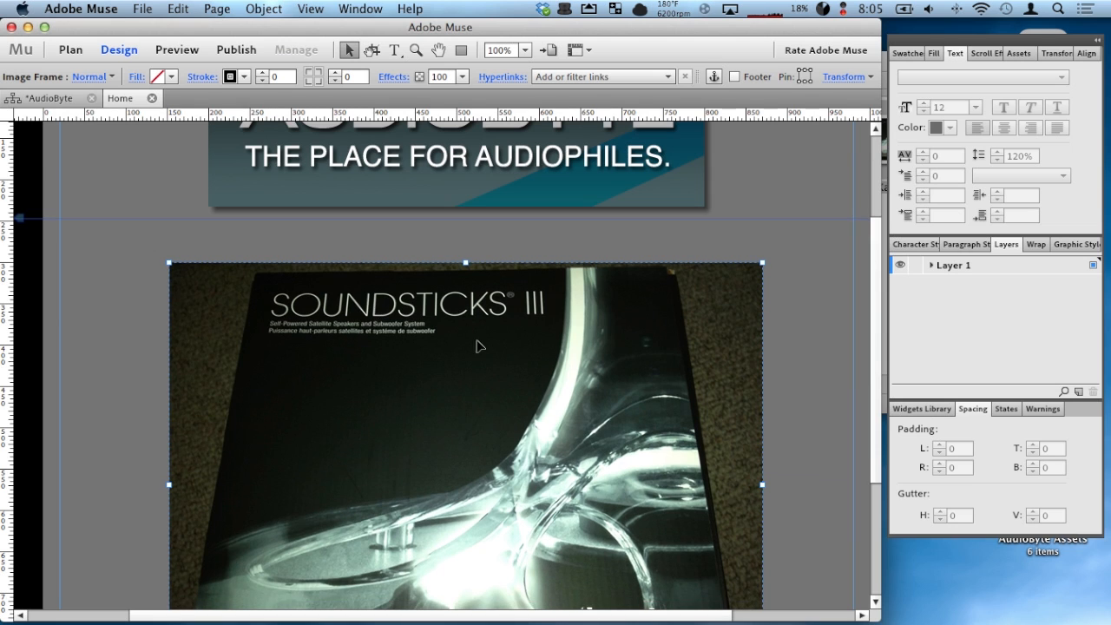
{"action": "left_click_drag", "start_coordinate": [476, 339], "coordinate": [463, 325]}
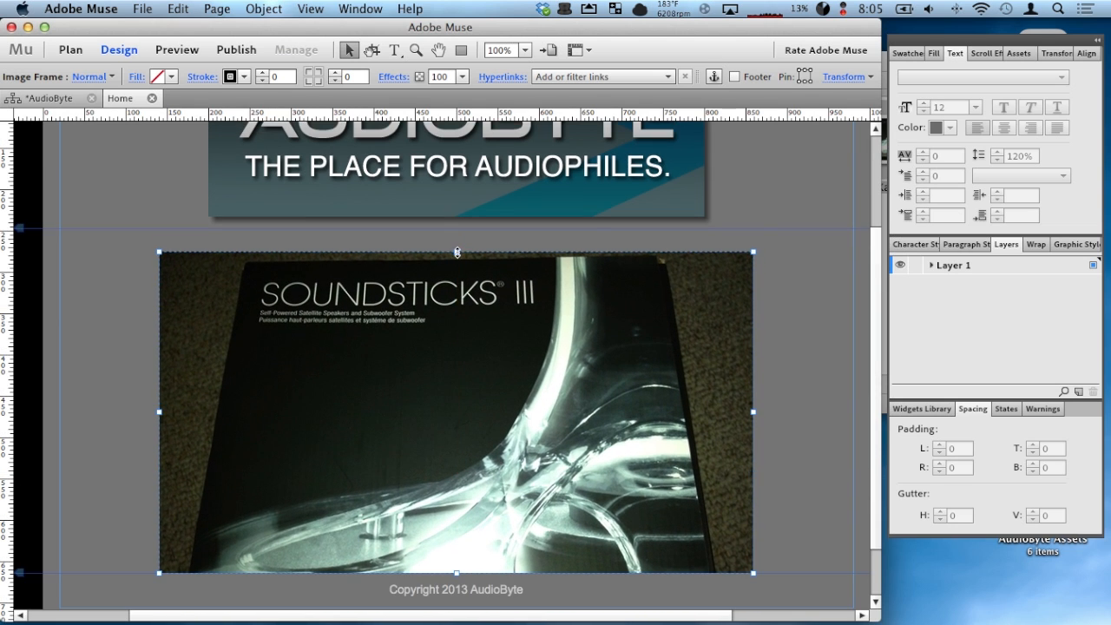
Step: Crop the SoundSticks image at its upper and lower edges and enlarge it to span the page margins as a wide banner
{"action": "mouse_move", "coordinate": [456, 253]}
{"action": "left_mouse_down"}
{"action": "mouse_move", "coordinate": [457, 293]}
{"action": "mouse_move", "coordinate": [454, 229]}
{"action": "mouse_move", "coordinate": [456, 268]}
{"action": "left_mouse_up"}
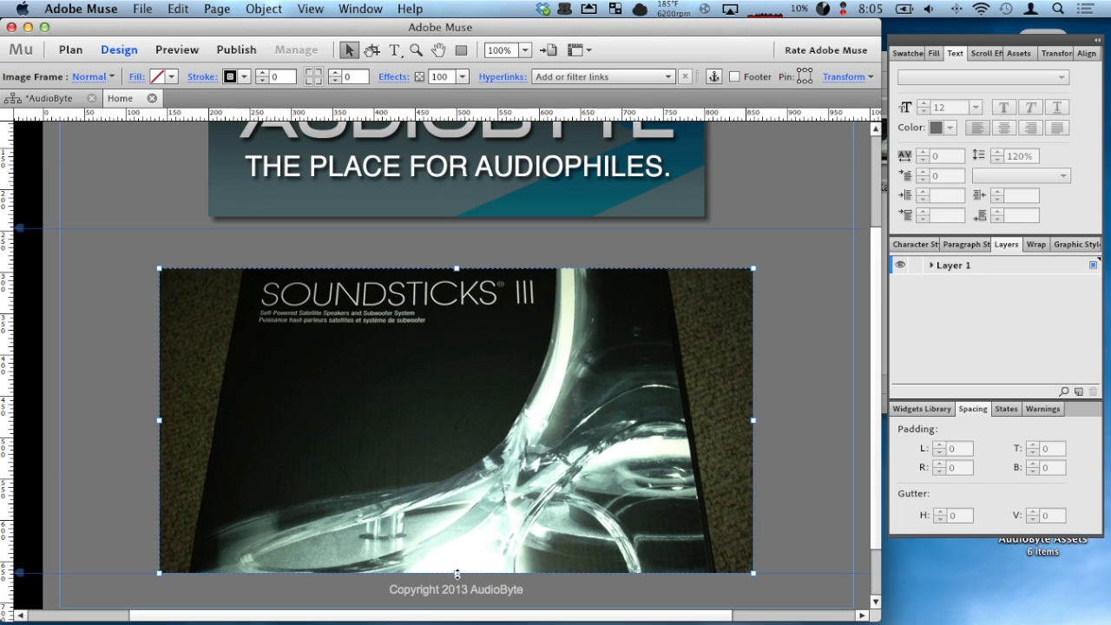
{"action": "left_click_drag", "start_coordinate": [457, 573], "coordinate": [458, 440]}
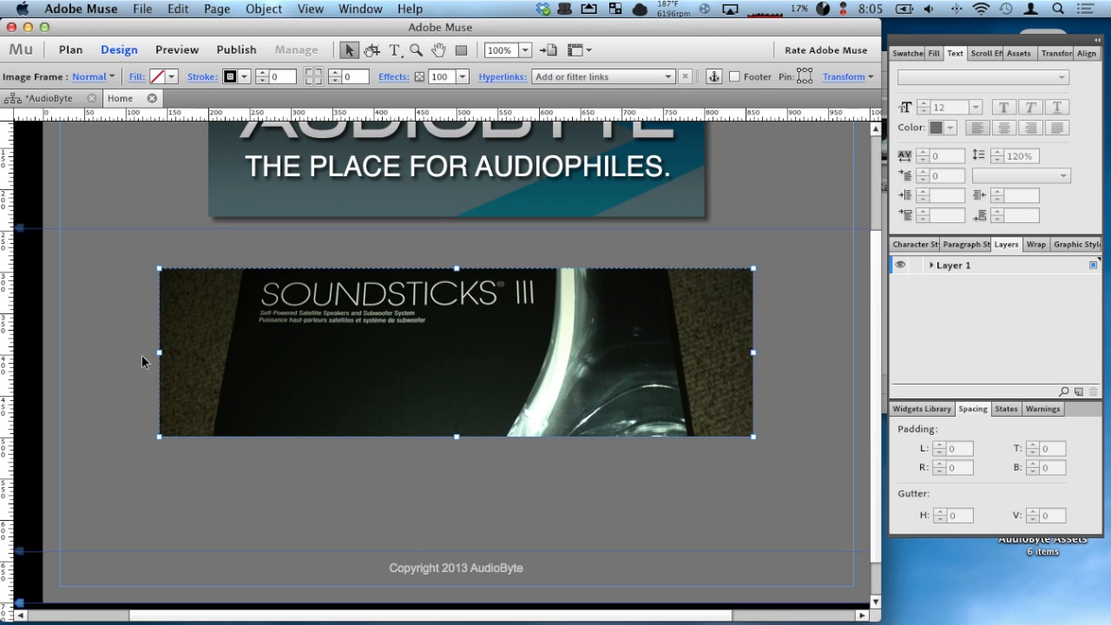
{"action": "left_click_drag", "start_coordinate": [159, 353], "coordinate": [61, 352]}
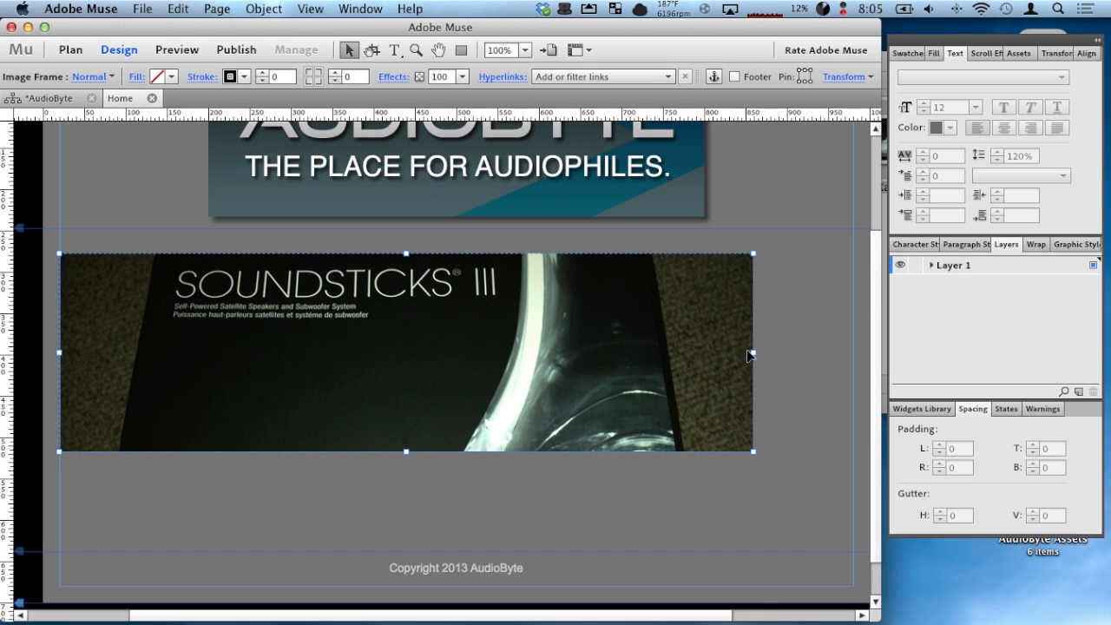
{"action": "left_click_drag", "start_coordinate": [752, 351], "coordinate": [785, 354]}
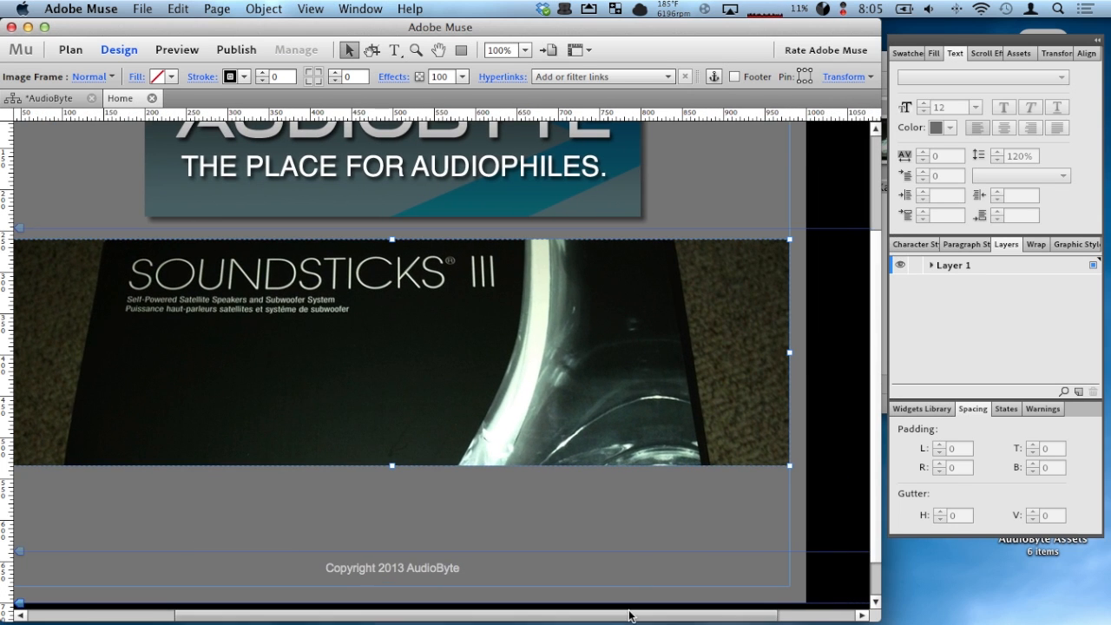
Step: Deselect the banner image and set the page zoom to 75% to check the whole Home page layout
{"action": "left_click_drag", "start_coordinate": [632, 615], "coordinate": [550, 615]}
{"action": "left_click", "coordinate": [570, 497]}
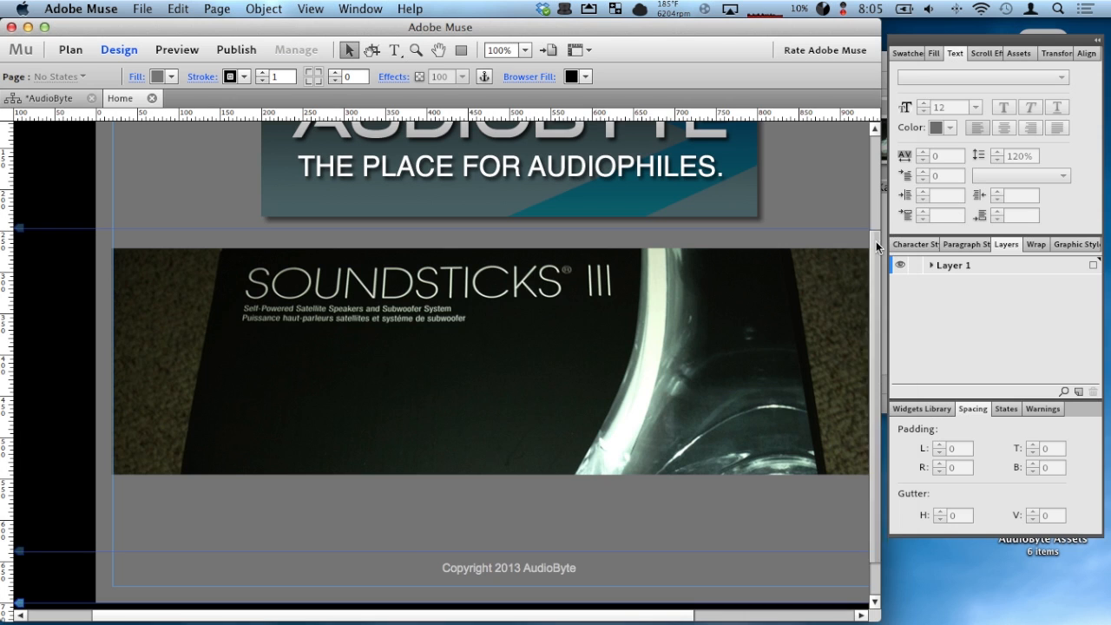
{"action": "left_click_drag", "start_coordinate": [874, 292], "coordinate": [875, 216]}
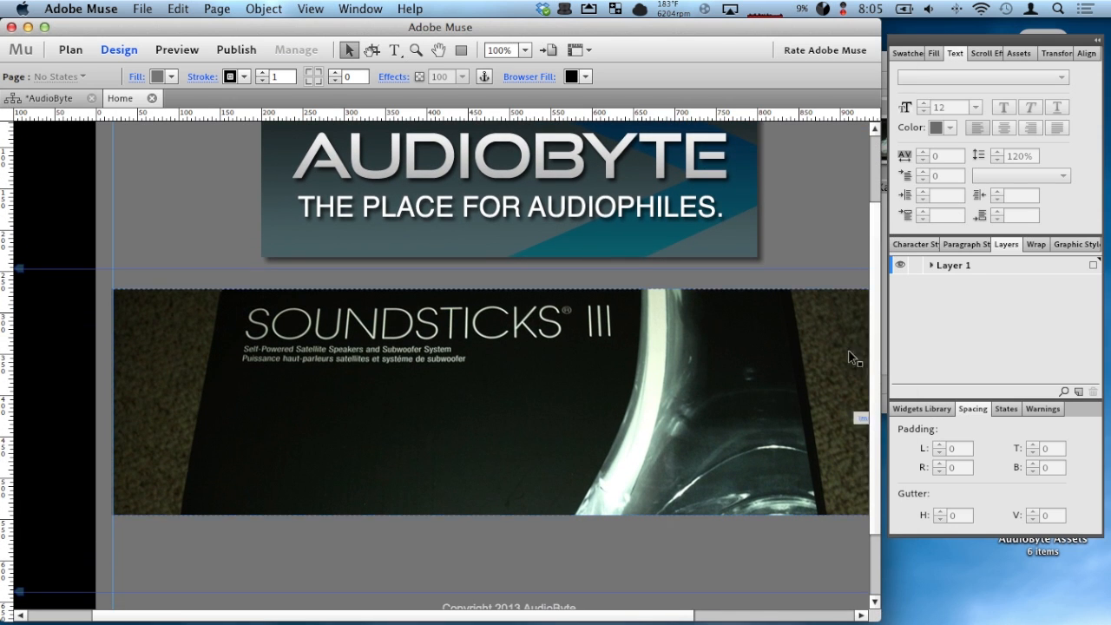
{"action": "mouse_move", "coordinate": [427, 622]}
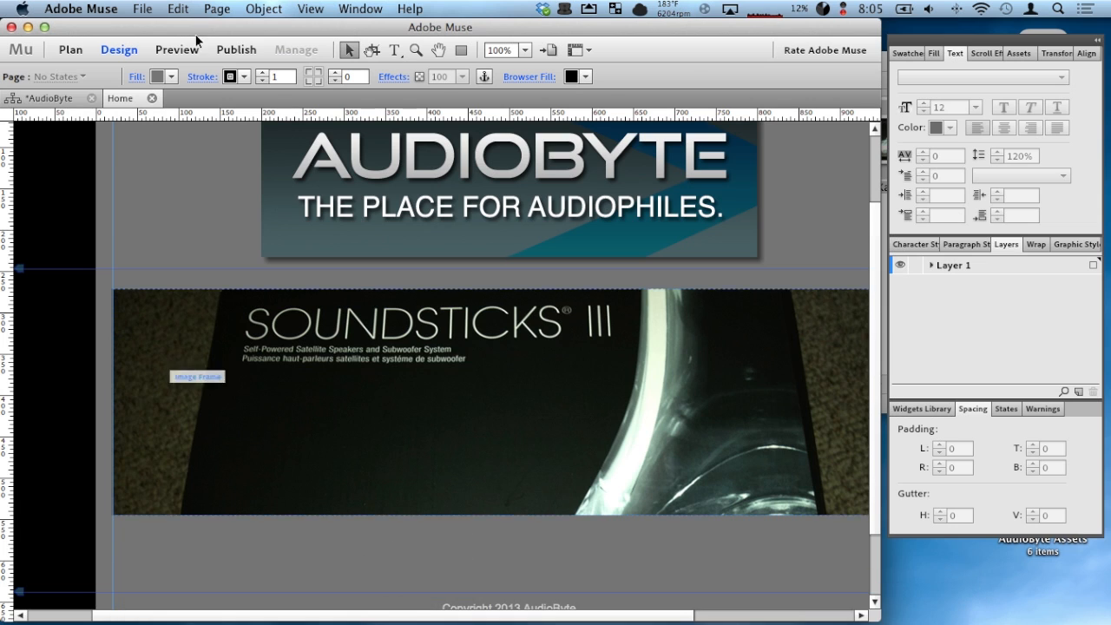
{"action": "left_click", "coordinate": [525, 50]}
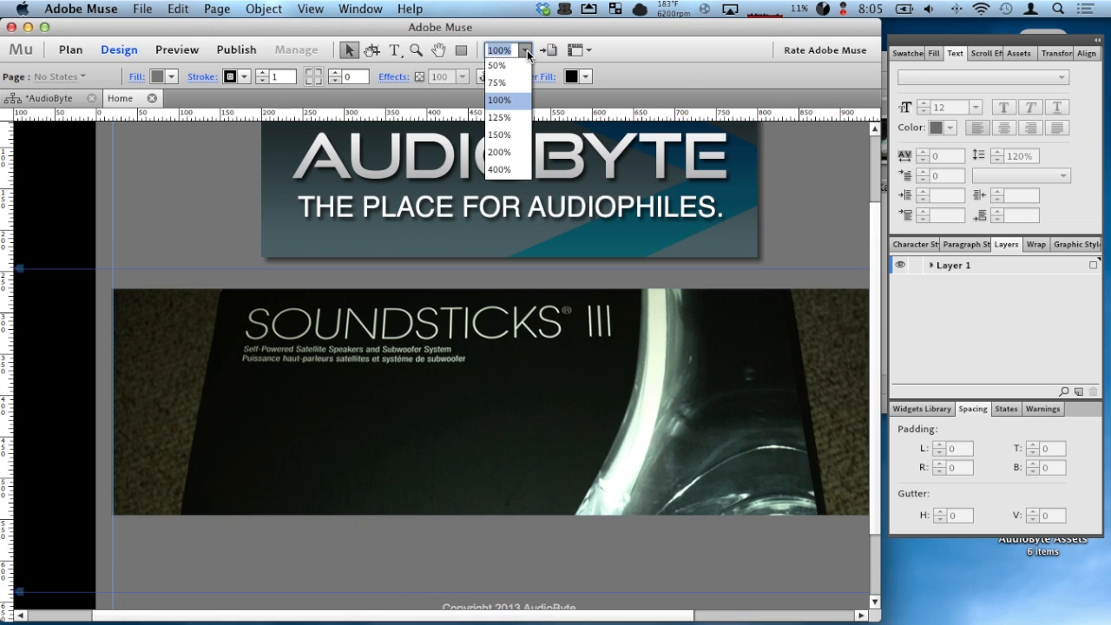
{"action": "left_click", "coordinate": [510, 80]}
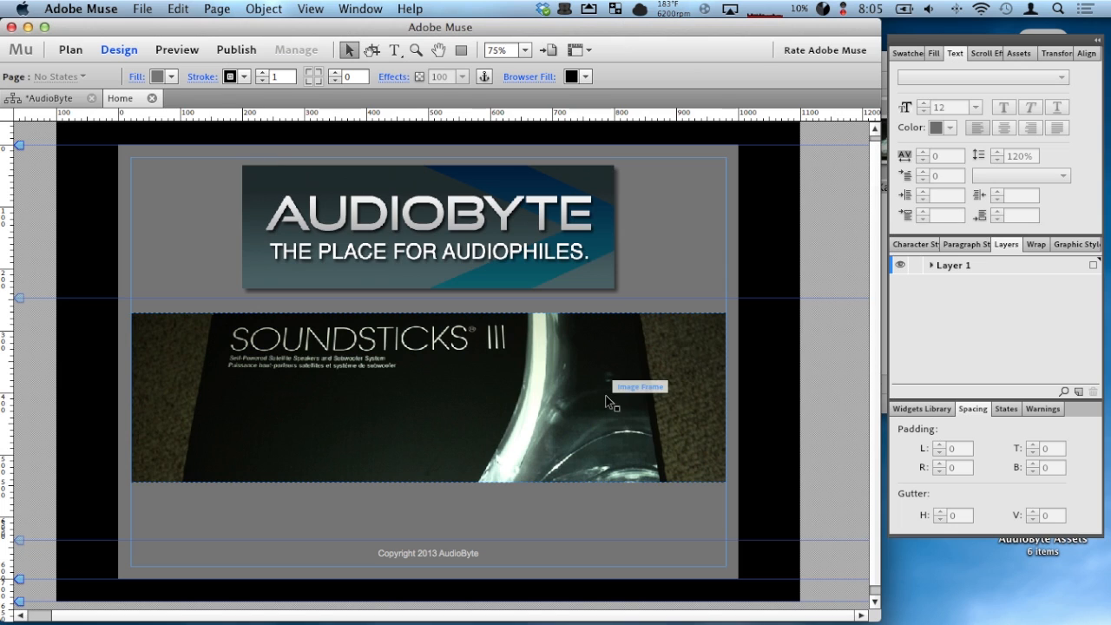
Step: Try lowering the banner image's opacity to 0 and restore it to 100
{"action": "left_click", "coordinate": [597, 364]}
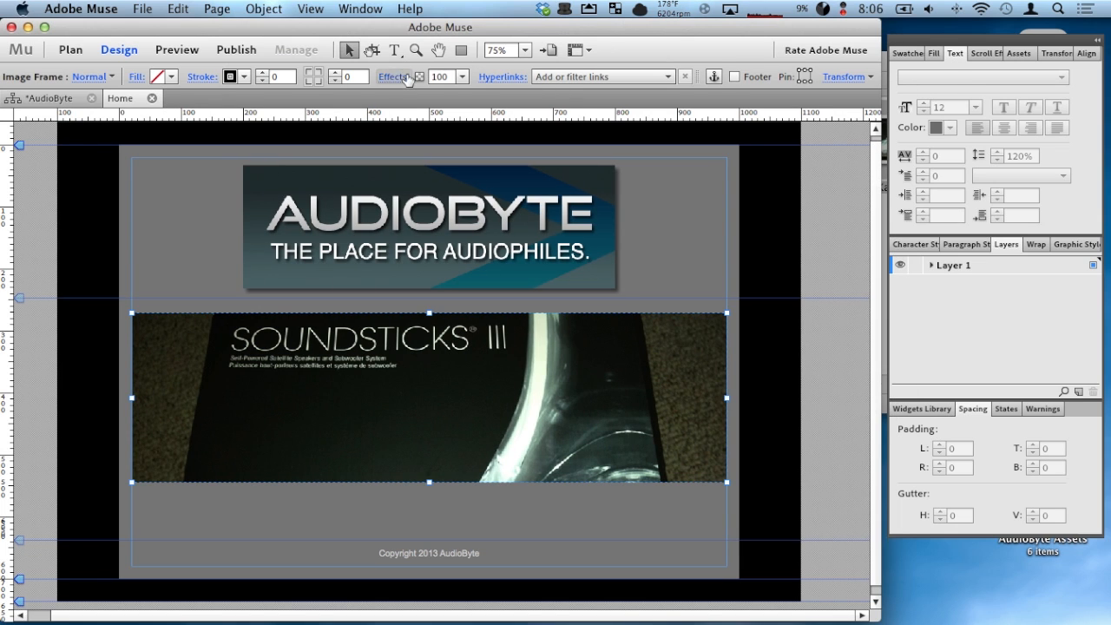
{"action": "left_click", "coordinate": [462, 76]}
{"action": "left_click_drag", "start_coordinate": [460, 91], "coordinate": [433, 93]}
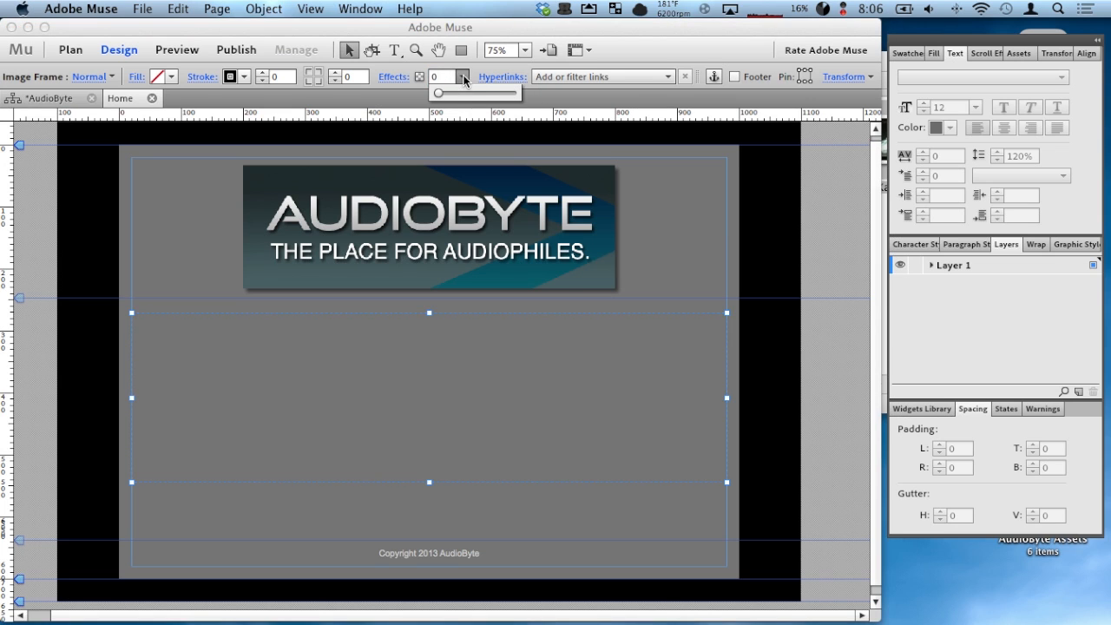
{"action": "left_click", "coordinate": [515, 93]}
Step: Open the banner image's original file for editing and reduce its color saturation to the minimum
{"action": "right_click", "coordinate": [508, 382]}
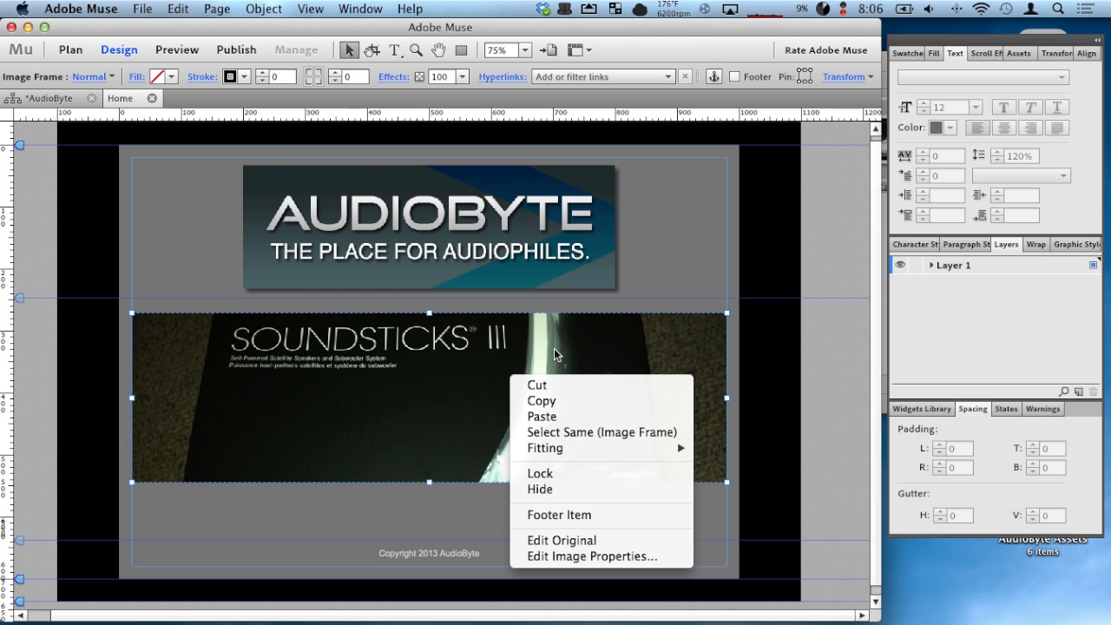
{"action": "left_click", "coordinate": [604, 541]}
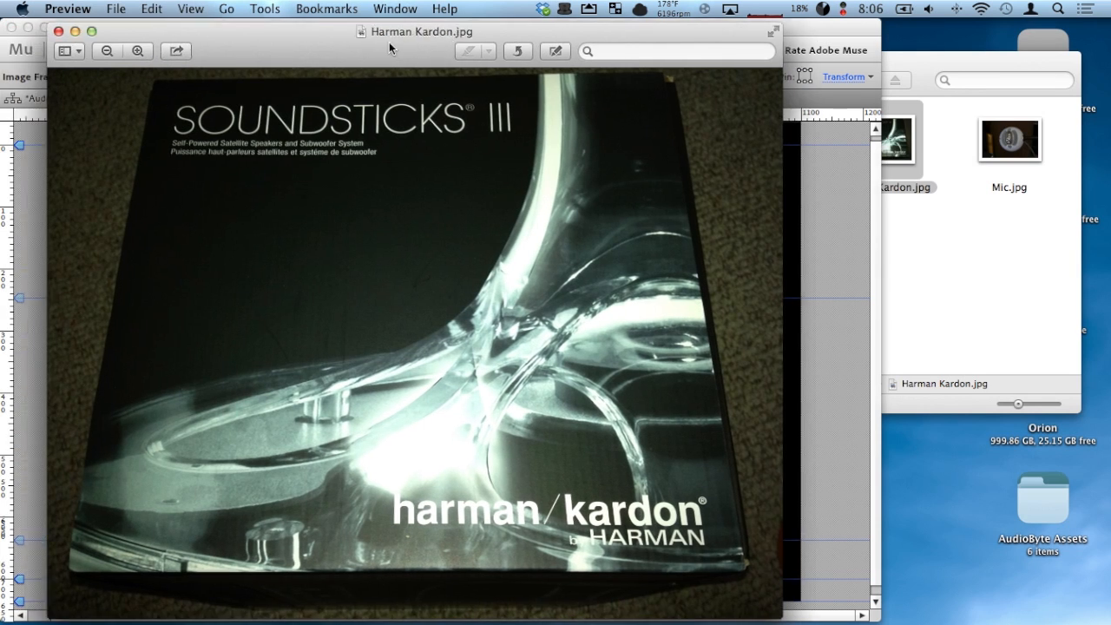
{"action": "left_click_drag", "start_coordinate": [389, 41], "coordinate": [550, 37]}
{"action": "left_click", "coordinate": [265, 9]}
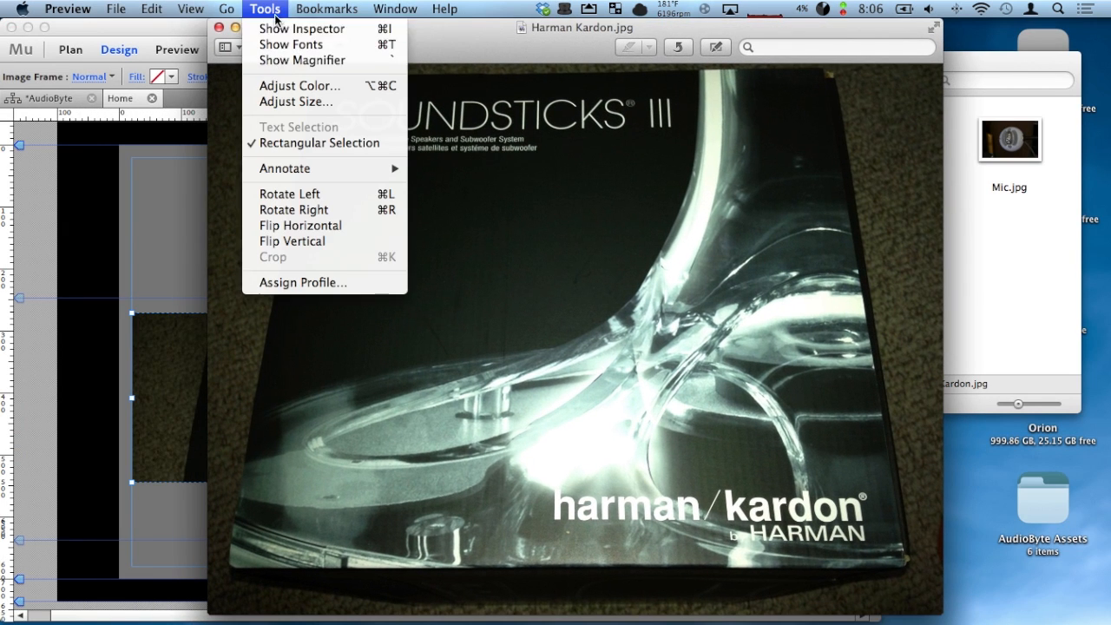
{"action": "left_click", "coordinate": [282, 86]}
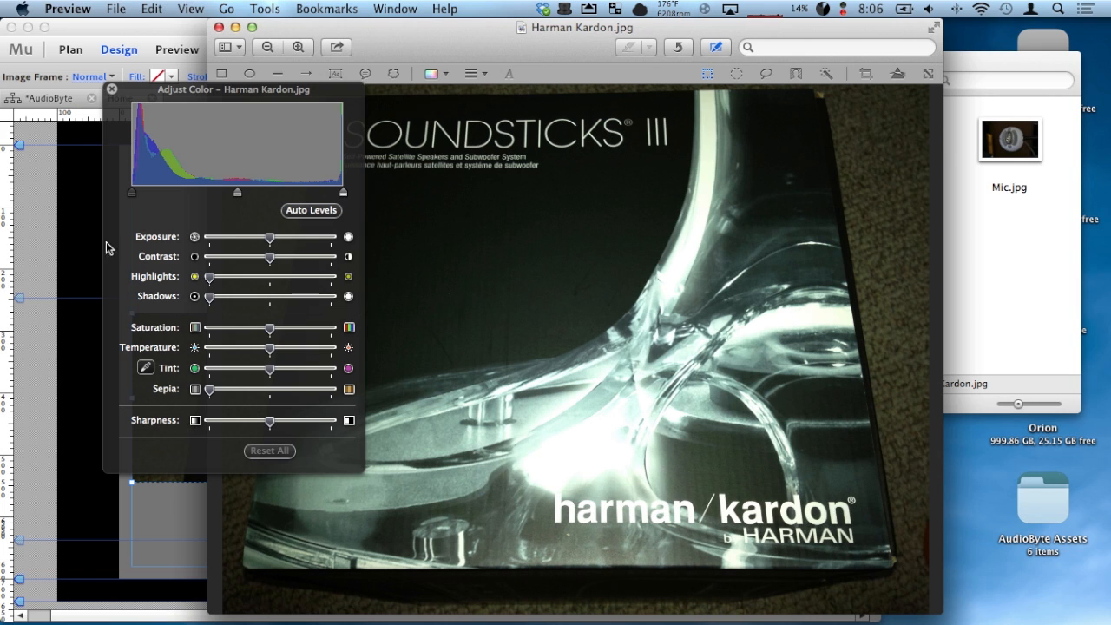
{"action": "left_click_drag", "start_coordinate": [270, 327], "coordinate": [156, 328]}
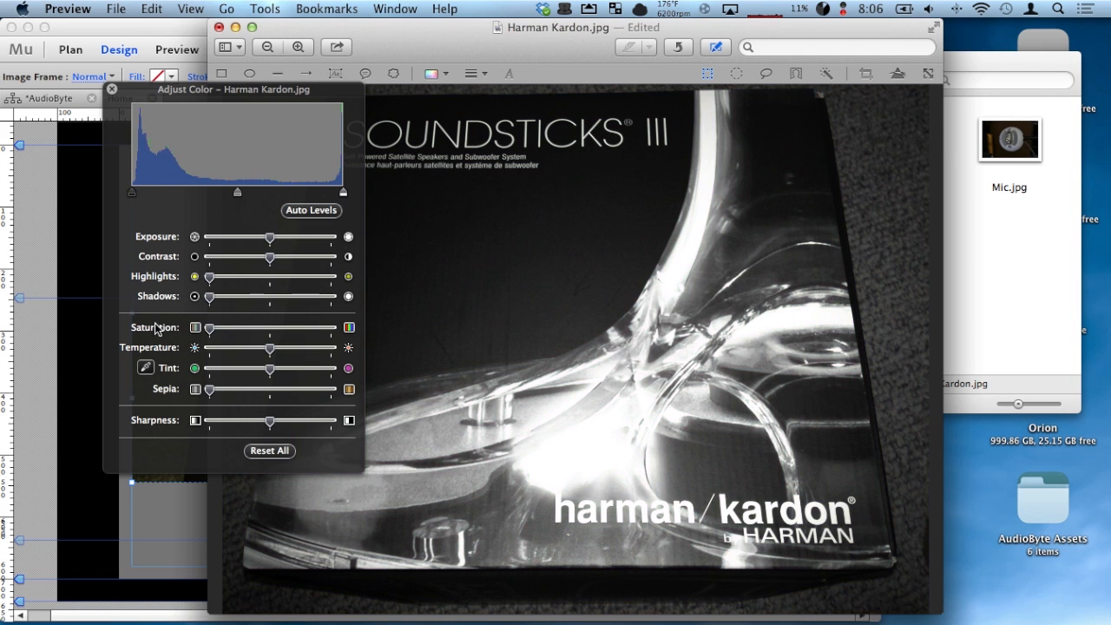
Step: Finish the color adjustment, save and close Harman Kardon.jpg, and return to the Home page in Muse
{"action": "left_click", "coordinate": [111, 88]}
{"action": "key", "text": "super+s"}
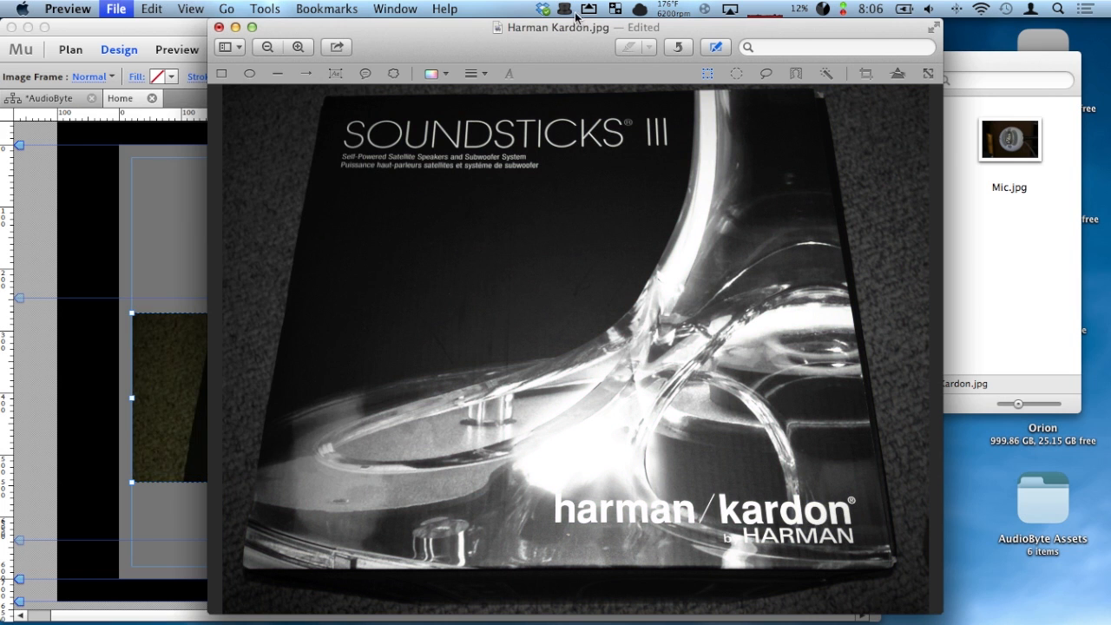
{"action": "key", "text": "super+w"}
{"action": "left_click", "coordinate": [544, 31]}
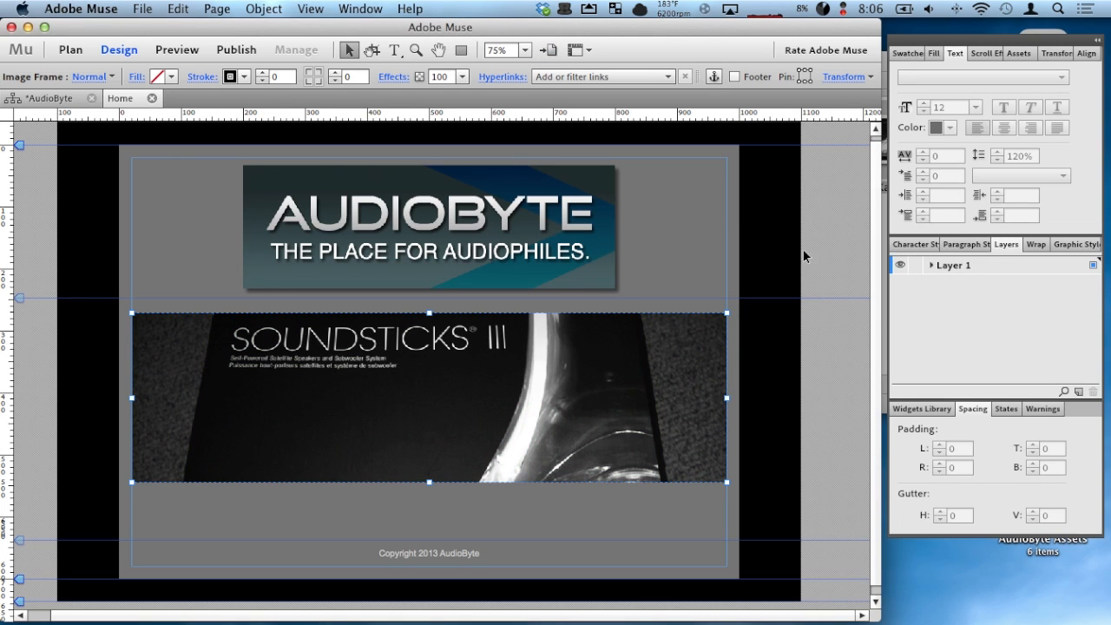
Step: Move the panel group down to reach the AudioByte Assets folder and bring Soundboard.jpg into Muse for placement
{"action": "left_click_drag", "start_coordinate": [1001, 42], "coordinate": [1002, 96]}
{"action": "left_click", "coordinate": [923, 62]}
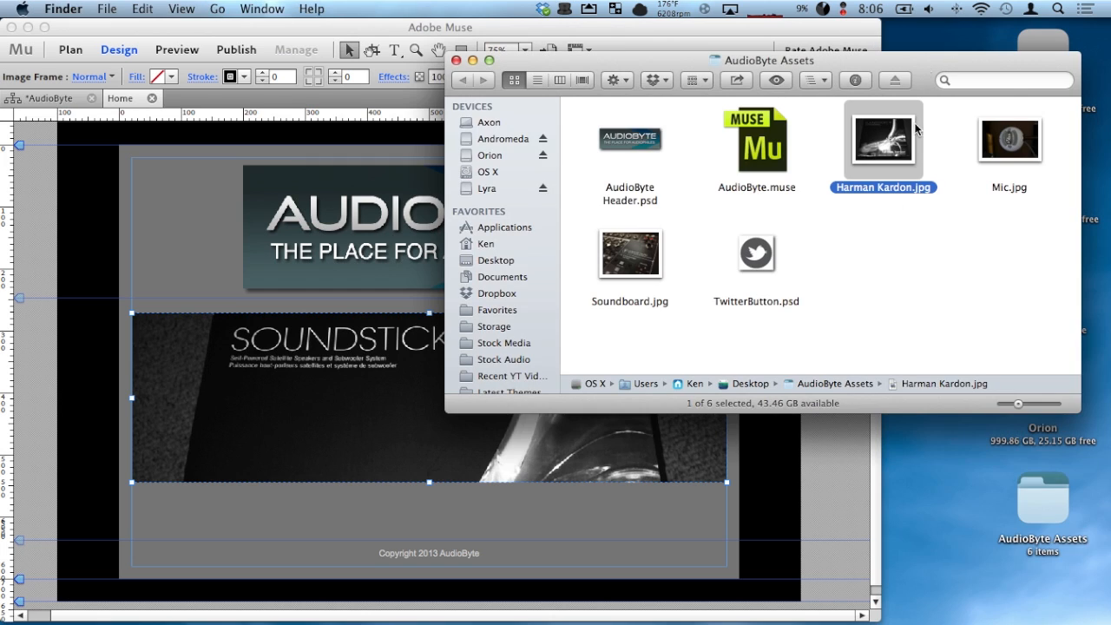
{"action": "left_click", "coordinate": [877, 285]}
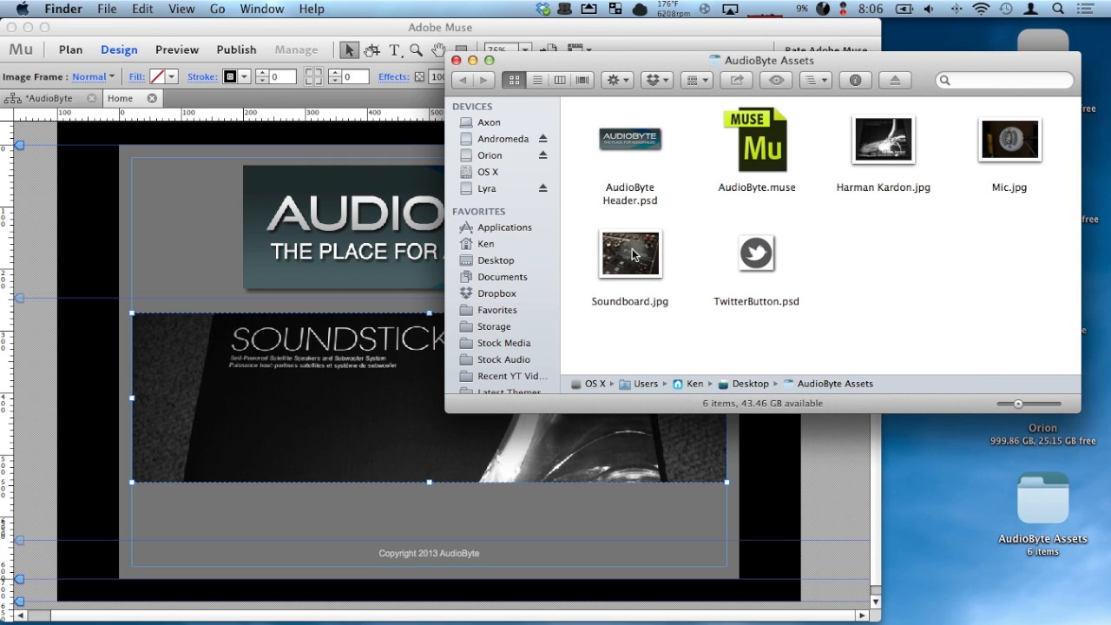
{"action": "left_click_drag", "start_coordinate": [638, 254], "coordinate": [223, 505]}
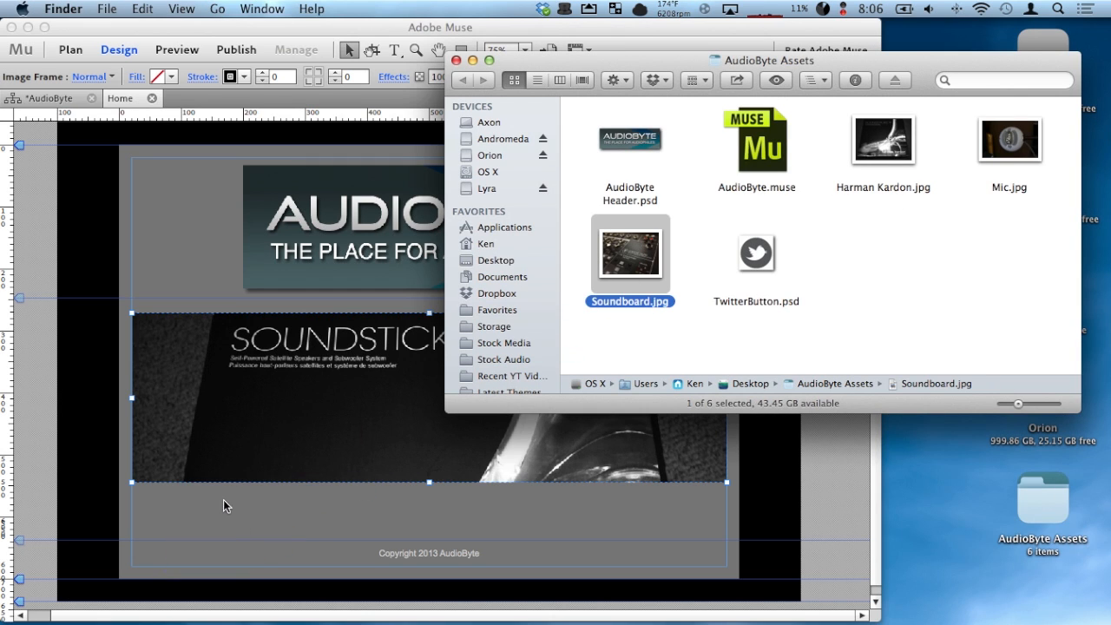
{"action": "left_click", "coordinate": [450, 34]}
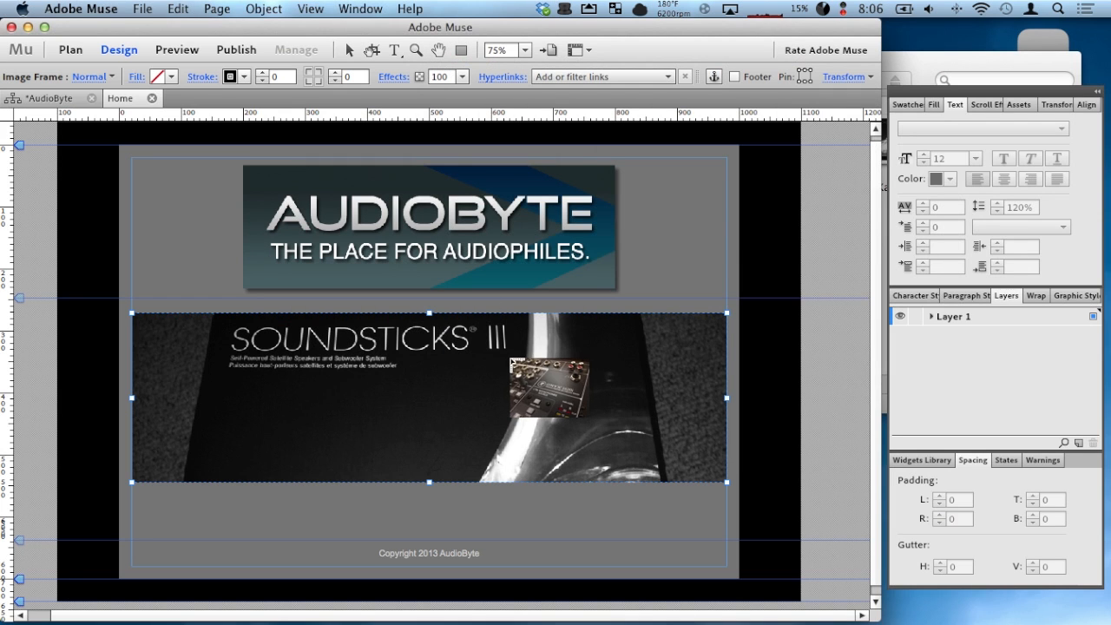
Step: Place the soundboard image over the header and banner at about 40% scale
{"action": "left_click_drag", "start_coordinate": [183, 513], "coordinate": [275, 523]}
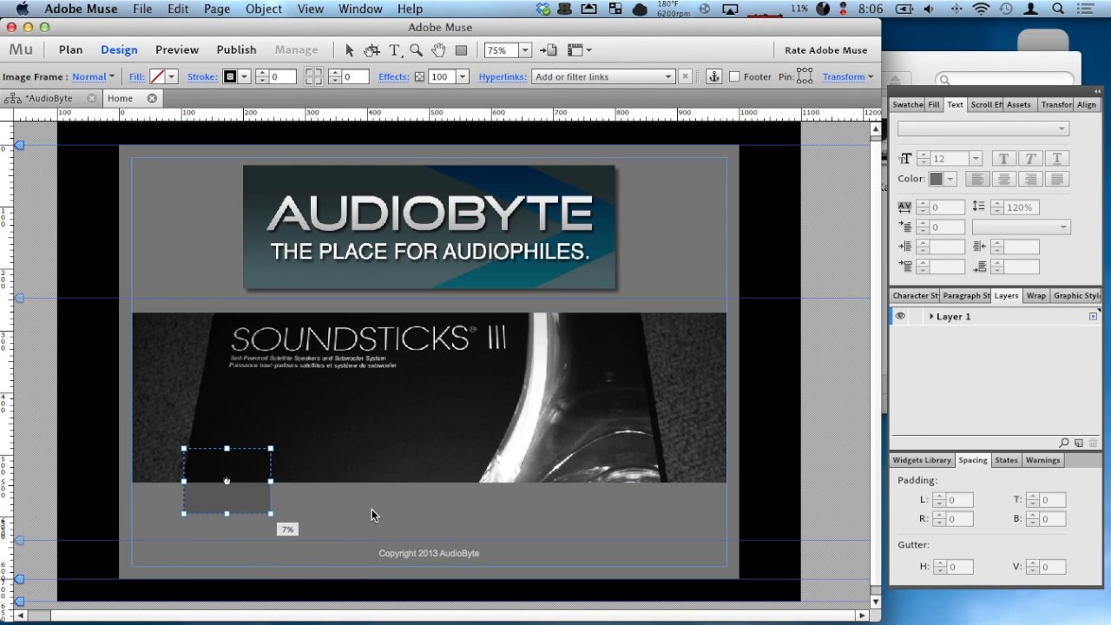
{"action": "left_click_drag", "start_coordinate": [372, 515], "coordinate": [678, 253]}
{"action": "left_click_drag", "start_coordinate": [673, 258], "coordinate": [686, 249]}
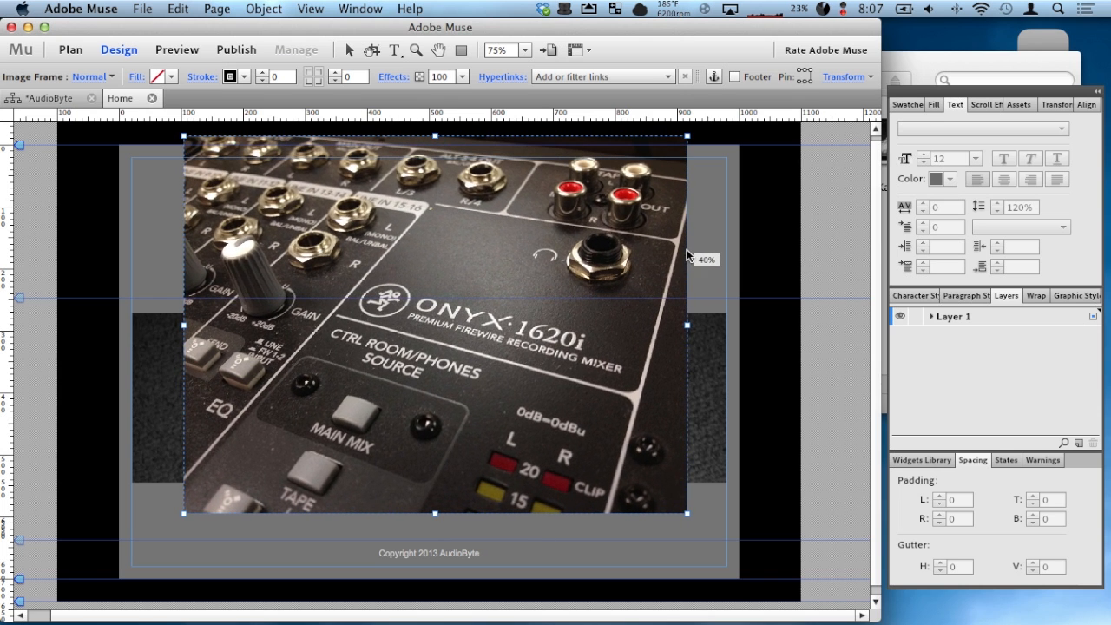
{"action": "scroll", "coordinate": [519, 347], "scroll_direction": "down", "scroll_amount": 1}
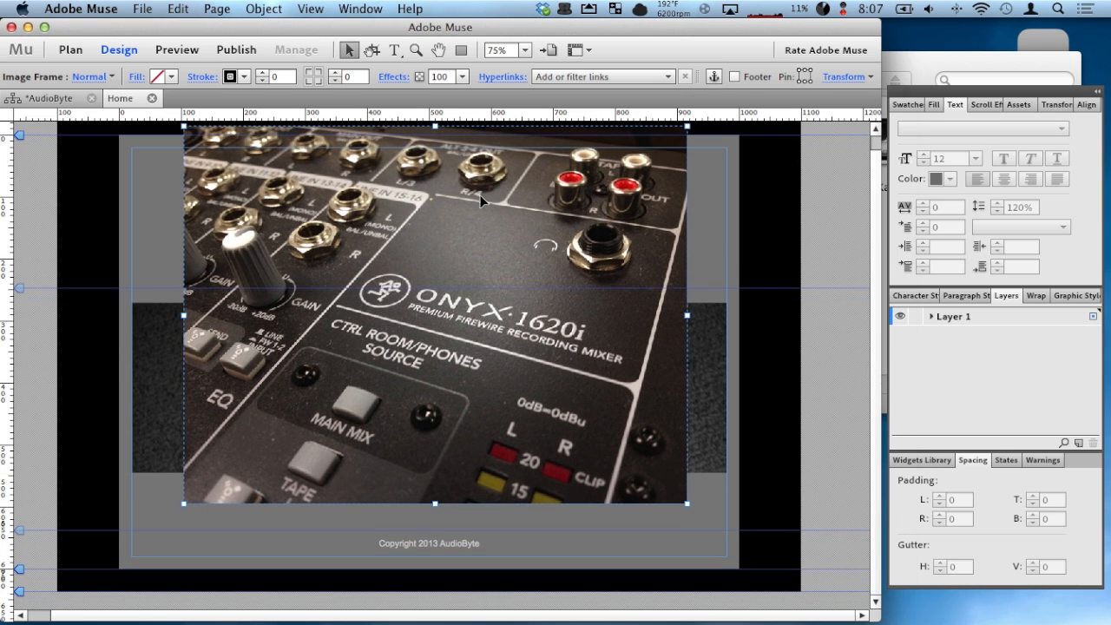
Step: Move the soundboard image below the banner and scale it on both sides to span the full width between the page's column guides
{"action": "left_click_drag", "start_coordinate": [479, 194], "coordinate": [476, 549]}
{"action": "scroll", "coordinate": [499, 448], "scroll_direction": "down", "scroll_amount": 8}
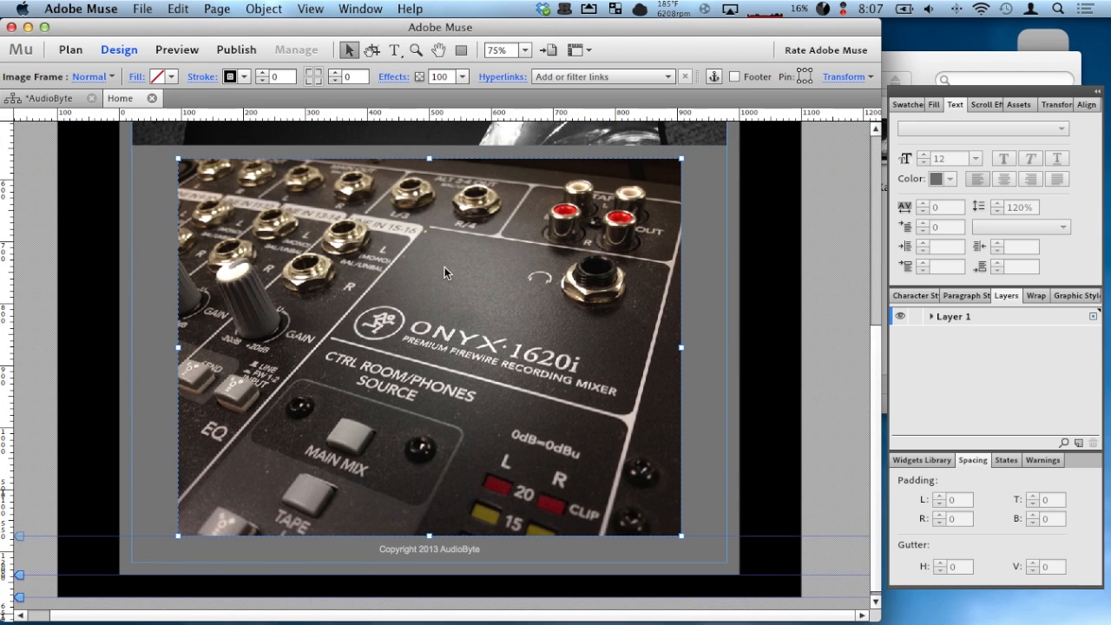
{"action": "scroll", "coordinate": [440, 318], "scroll_direction": "up", "scroll_amount": 2}
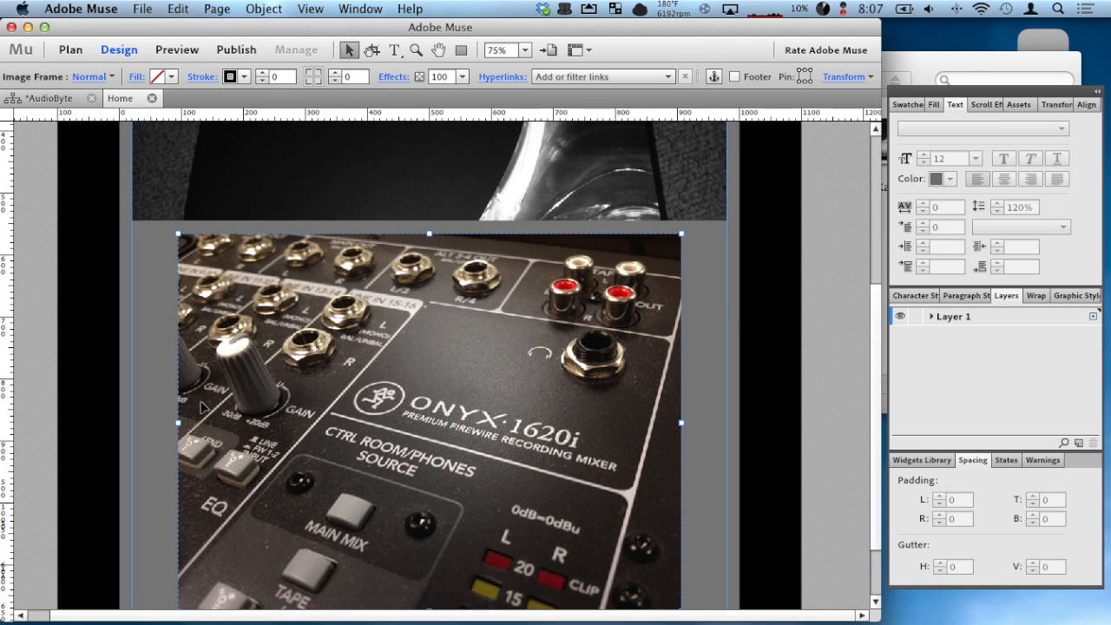
{"action": "left_click_drag", "start_coordinate": [177, 423], "coordinate": [130, 423]}
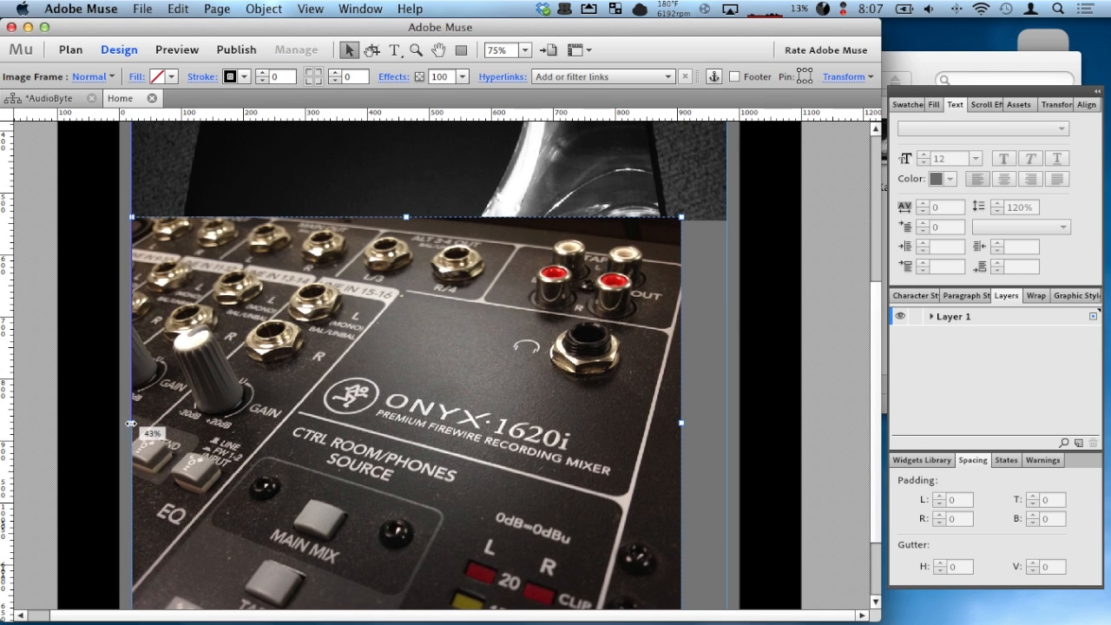
{"action": "left_click_drag", "start_coordinate": [681, 422], "coordinate": [727, 421]}
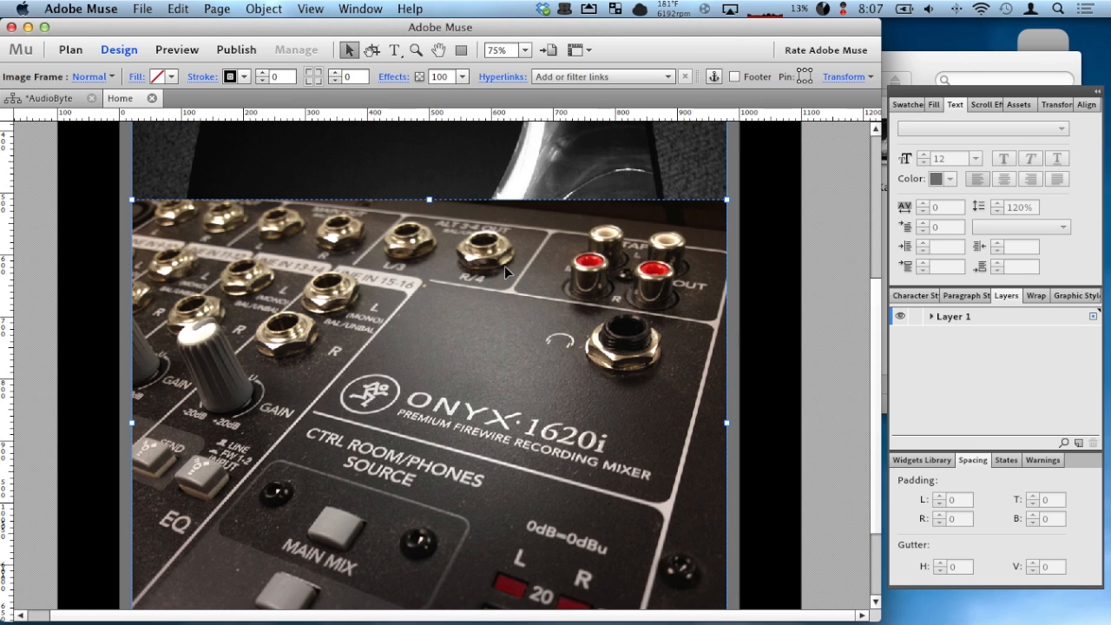
Step: Crop the upper part of the soundboard image and reposition it just beneath the banner, leaving a small gap
{"action": "left_click_drag", "start_coordinate": [427, 203], "coordinate": [426, 355]}
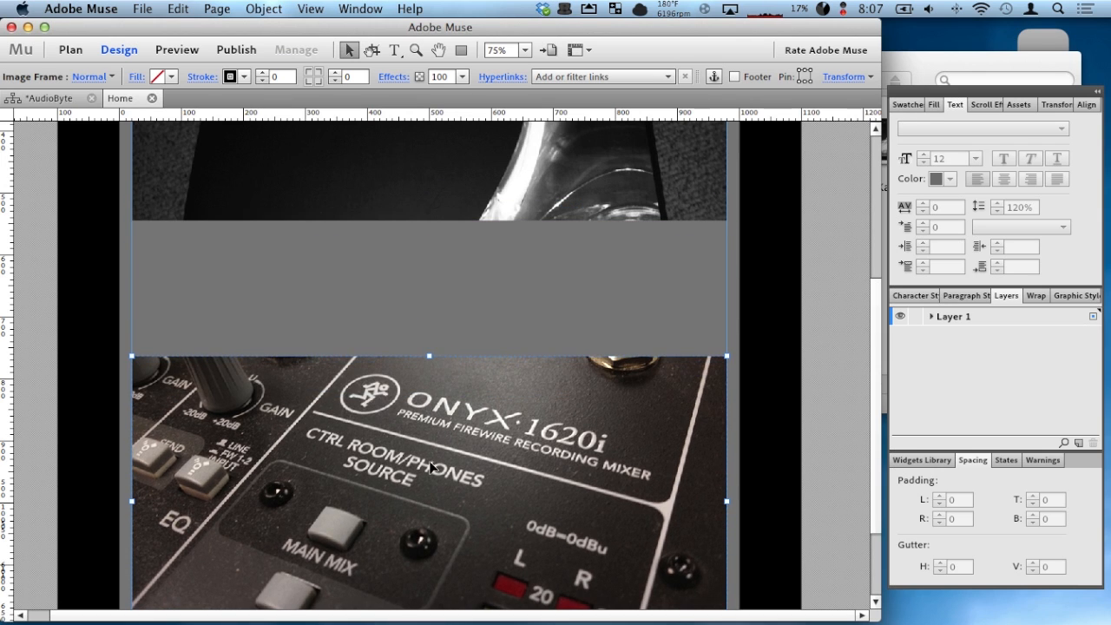
{"action": "left_click_drag", "start_coordinate": [434, 467], "coordinate": [453, 381]}
{"action": "double_click", "coordinate": [443, 391]}
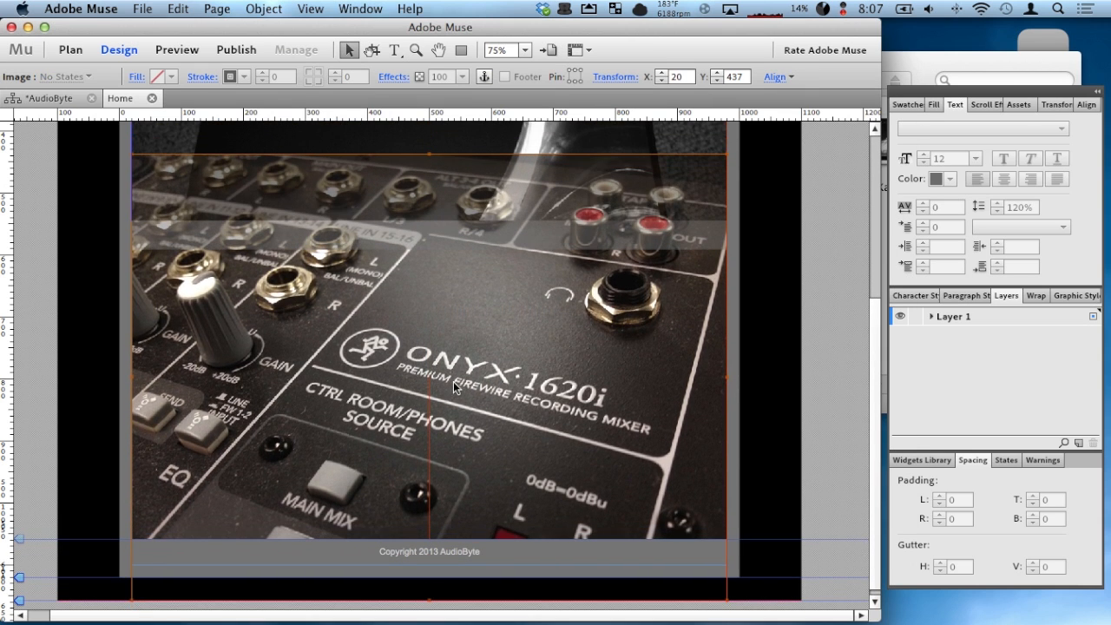
{"action": "left_click", "coordinate": [823, 289]}
{"action": "left_click_drag", "start_coordinate": [382, 315], "coordinate": [382, 300]}
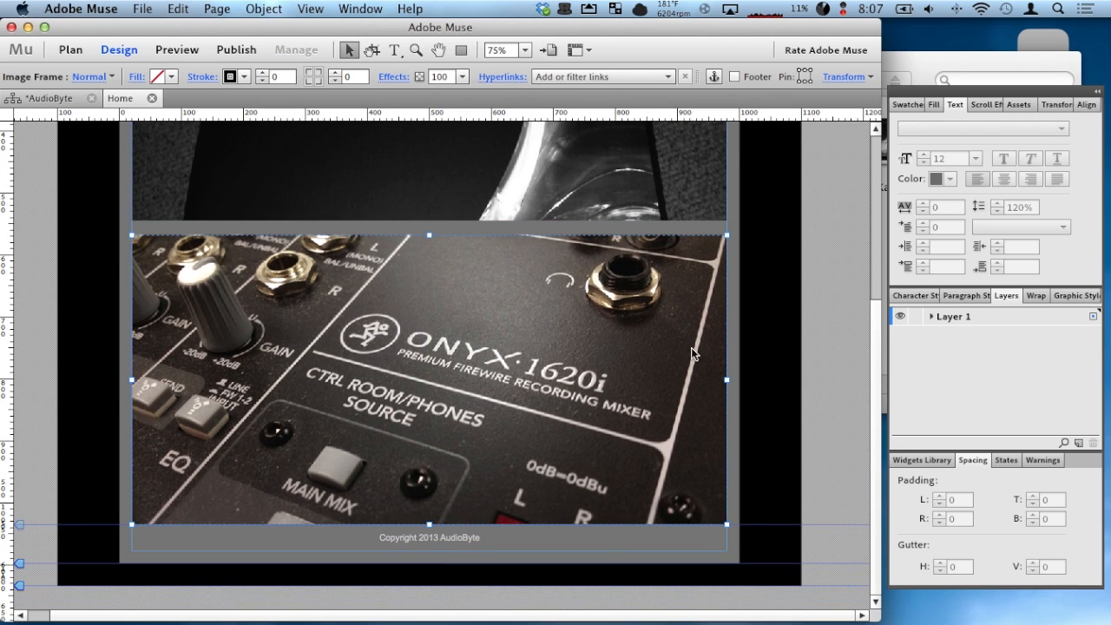
Step: Deselect the soundboard image, review the Home page layout from header to footer, and save the site
{"action": "scroll", "coordinate": [691, 347], "scroll_direction": "up", "scroll_amount": 8}
{"action": "left_click", "coordinate": [826, 334]}
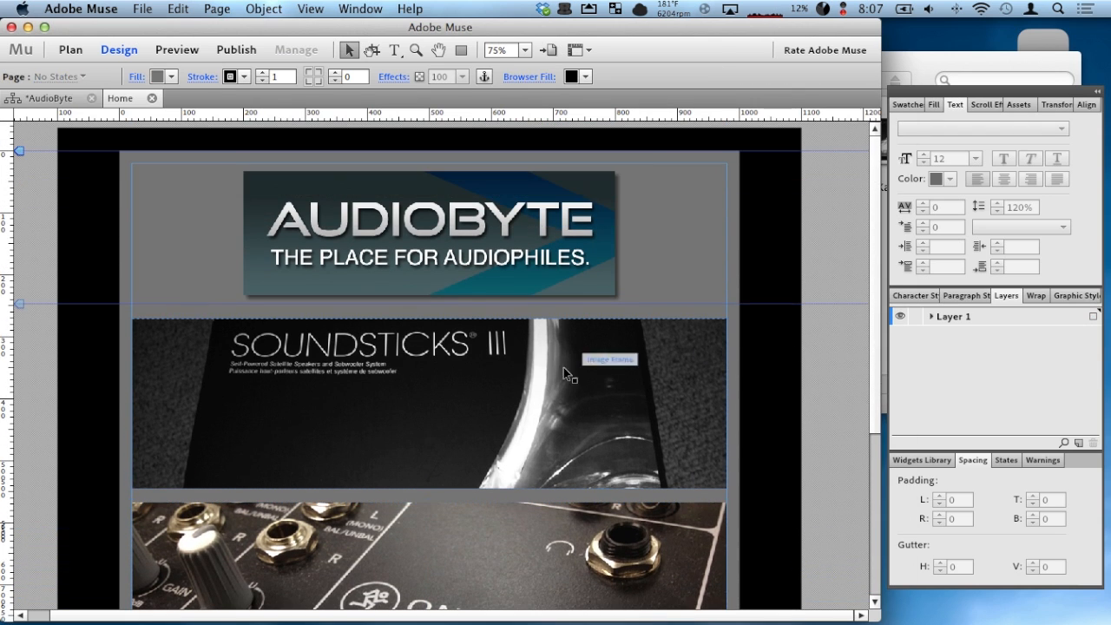
{"action": "scroll", "coordinate": [507, 366], "scroll_direction": "down", "scroll_amount": 8}
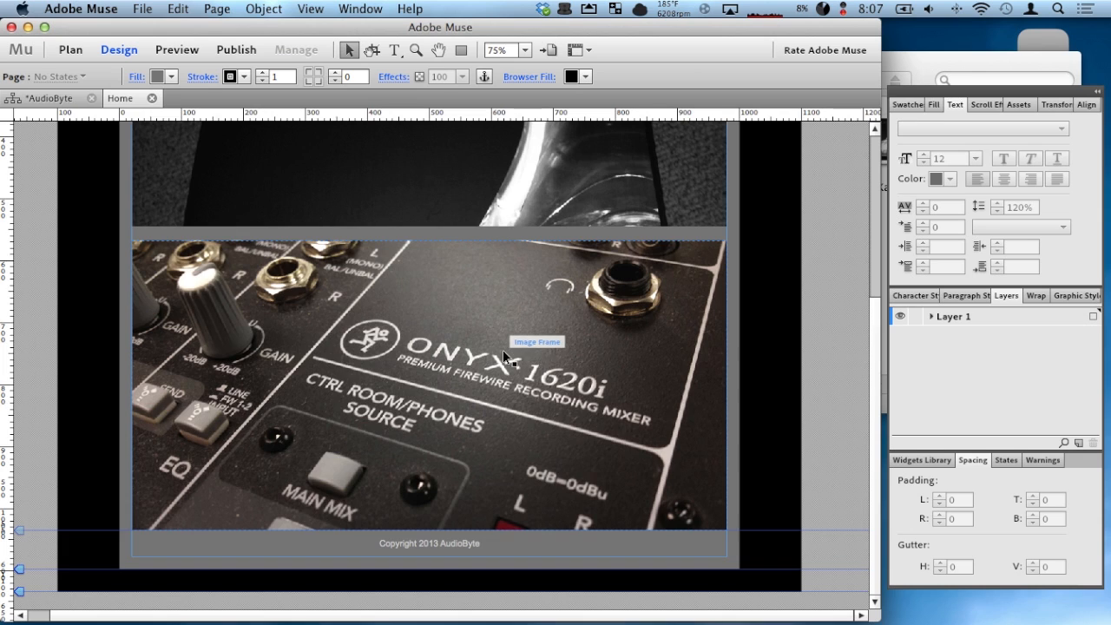
{"action": "scroll", "coordinate": [545, 281], "scroll_direction": "up", "scroll_amount": 8}
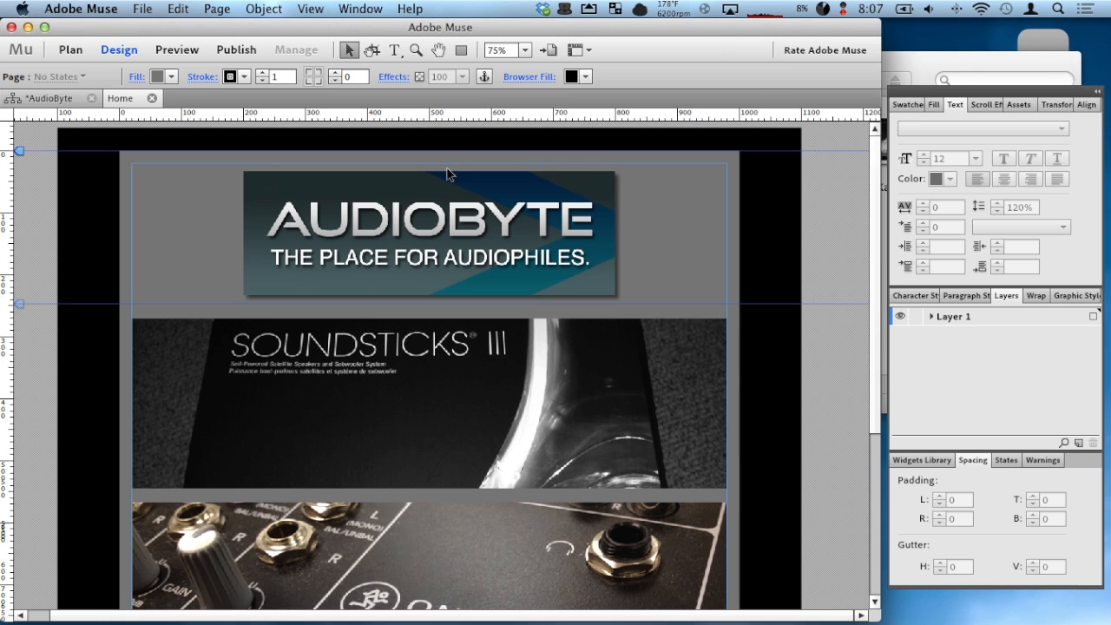
{"action": "scroll", "coordinate": [678, 307], "scroll_direction": "down", "scroll_amount": 6}
{"action": "scroll", "coordinate": [678, 304], "scroll_direction": "up", "scroll_amount": 6}
{"action": "key", "text": "super+s"}
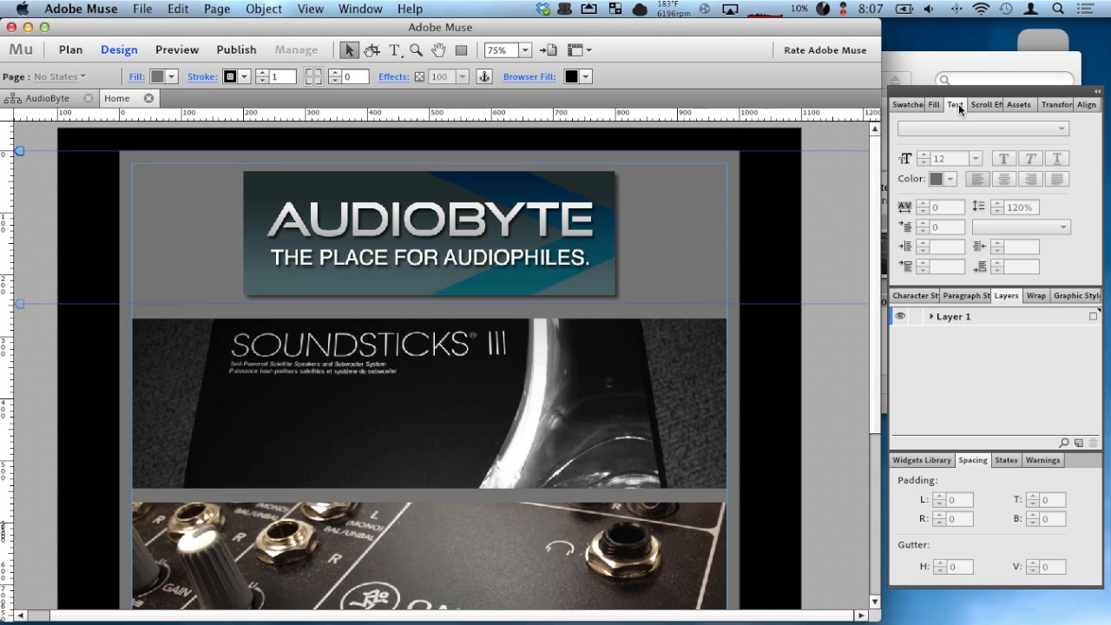
Step: Set BronzeCopper0020_21_S.jpg from the New CG Textures folder as the page's background fill image
{"action": "left_click", "coordinate": [932, 104]}
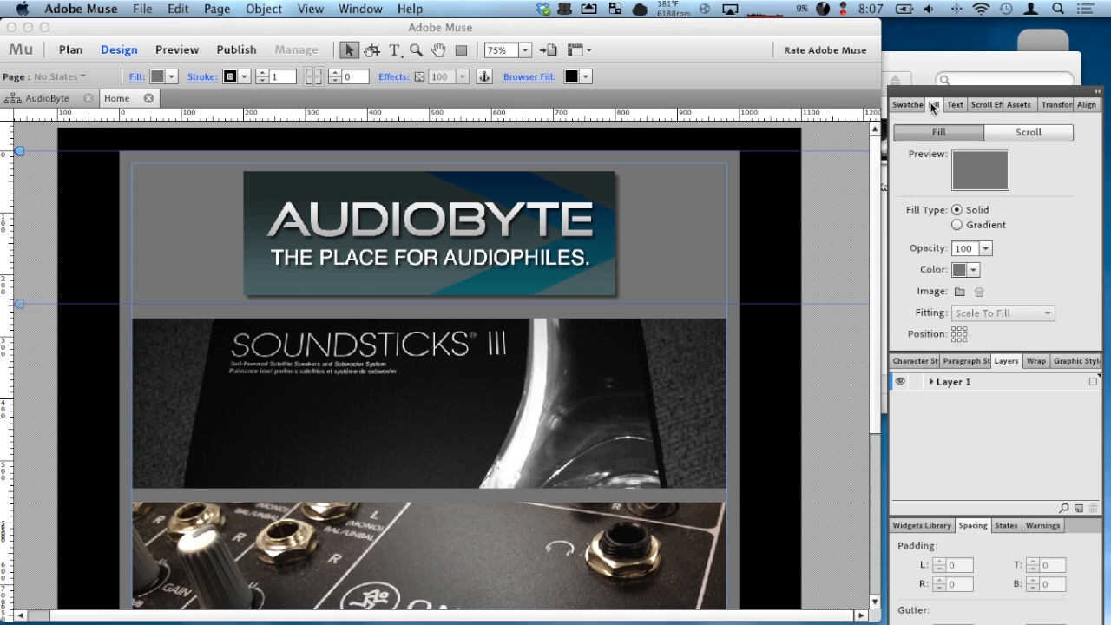
{"action": "left_click_drag", "start_coordinate": [967, 92], "coordinate": [966, 49]}
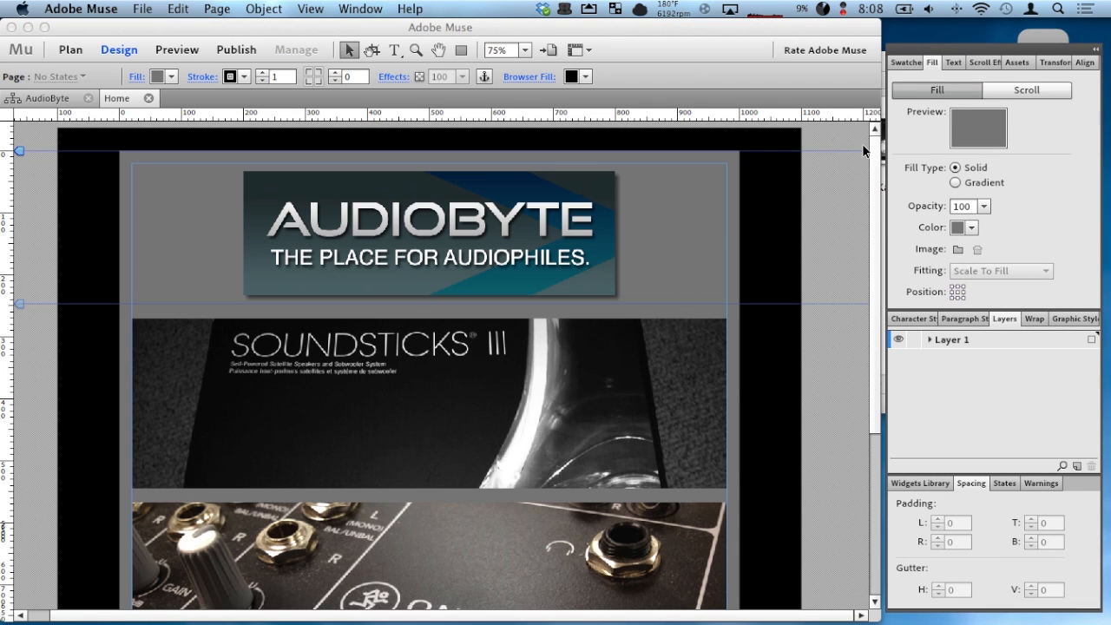
{"action": "left_click", "coordinate": [961, 246]}
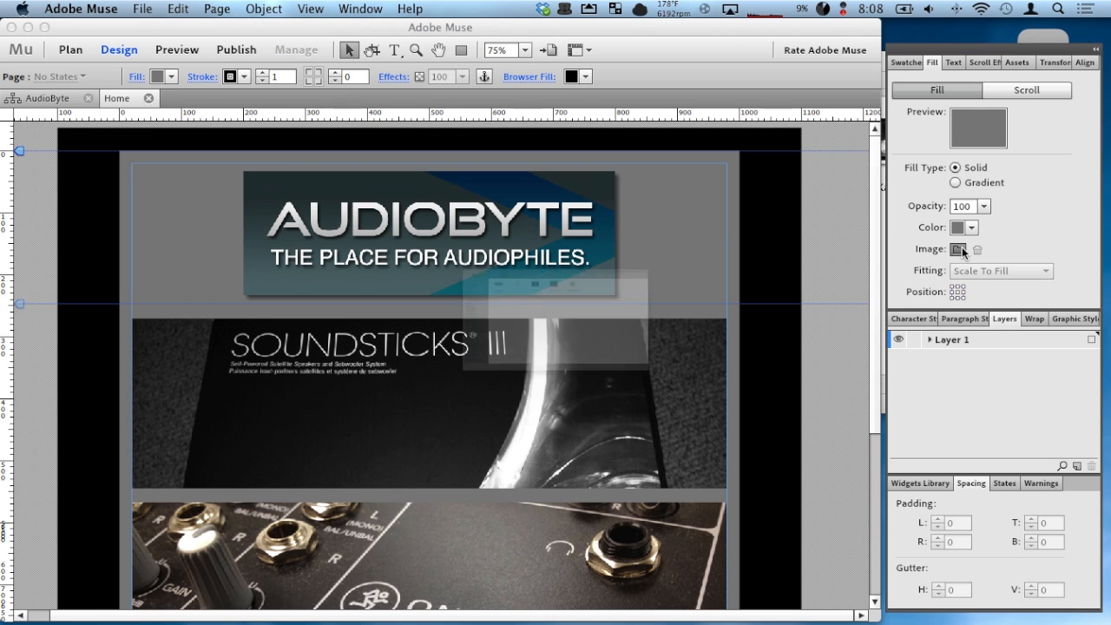
{"action": "scroll", "coordinate": [62, 486], "scroll_direction": "down", "scroll_amount": 10}
{"action": "scroll", "coordinate": [76, 337], "scroll_direction": "up", "scroll_amount": 2}
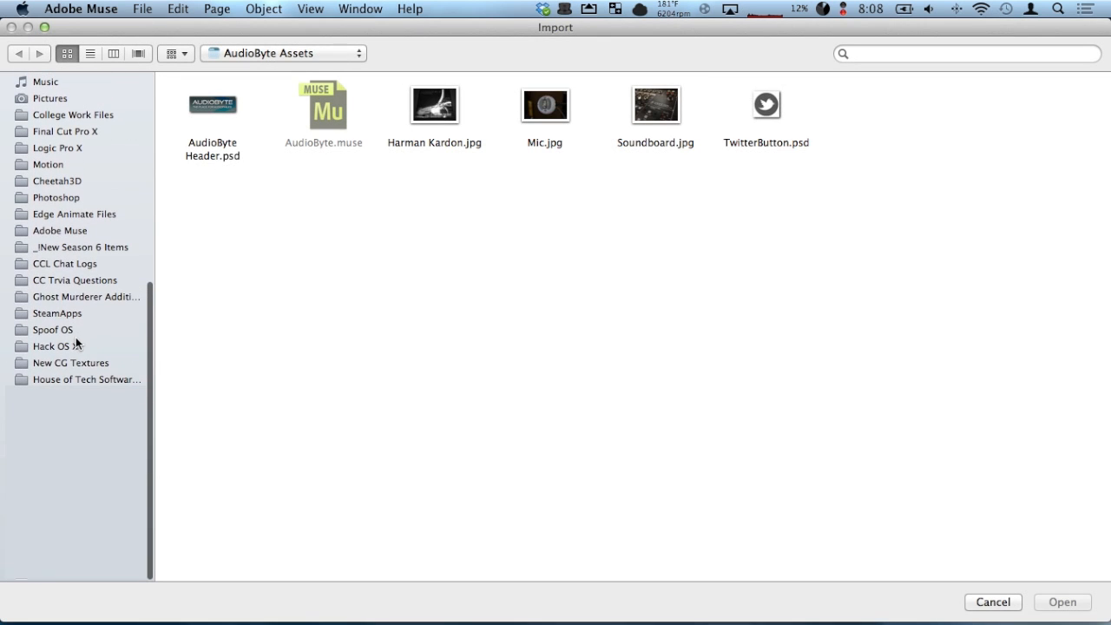
{"action": "left_click", "coordinate": [71, 363]}
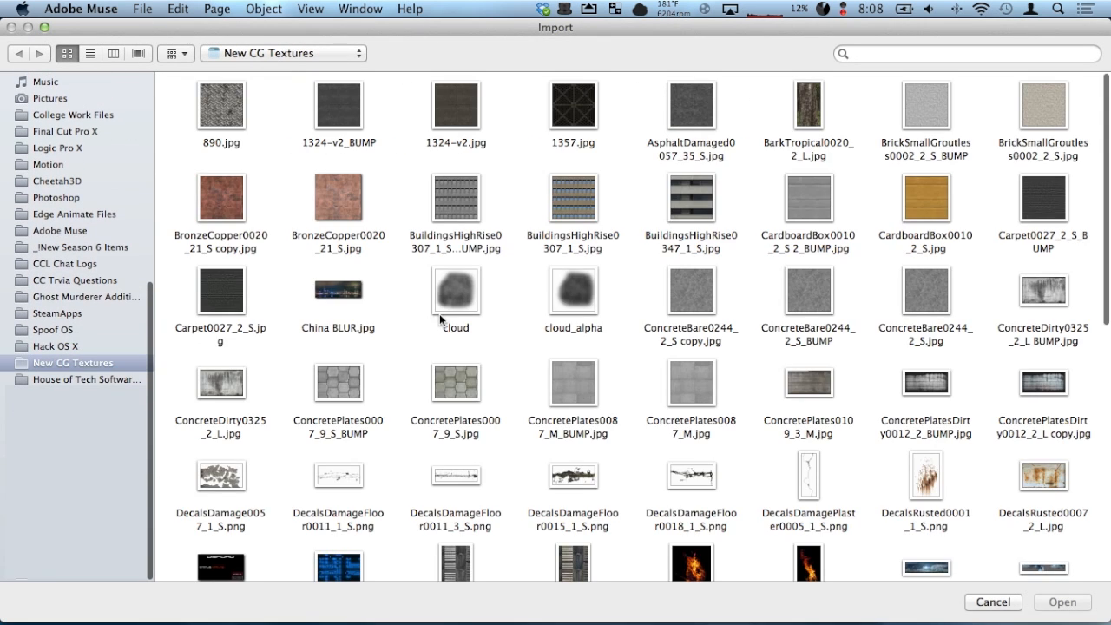
{"action": "left_click", "coordinate": [335, 183]}
{"action": "key", "text": "space"}
{"action": "key", "text": "space"}
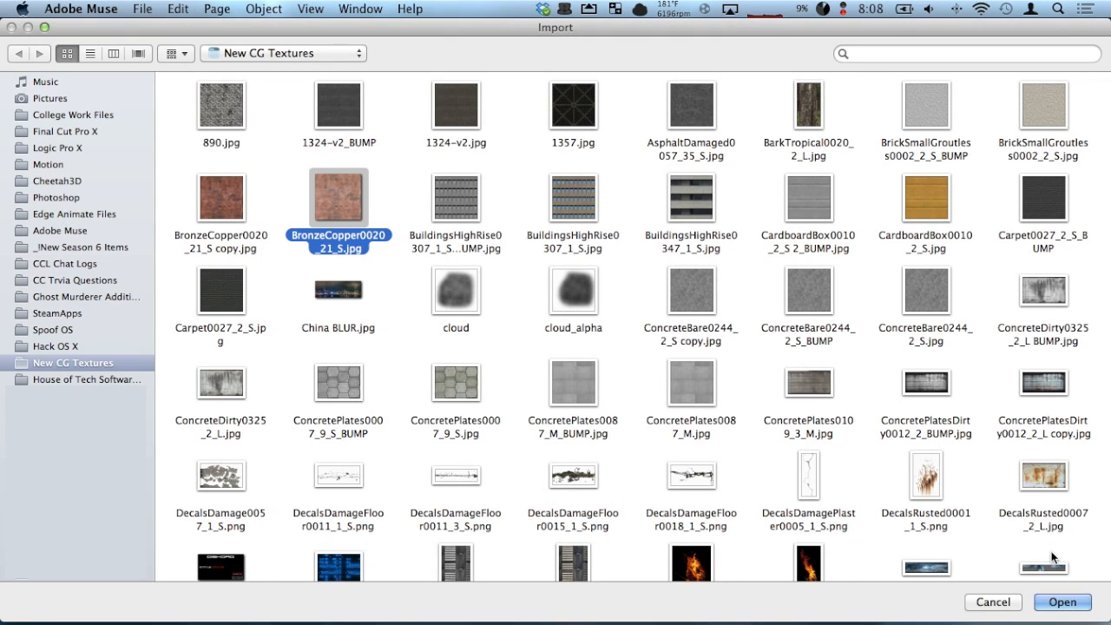
{"action": "left_click", "coordinate": [1057, 601]}
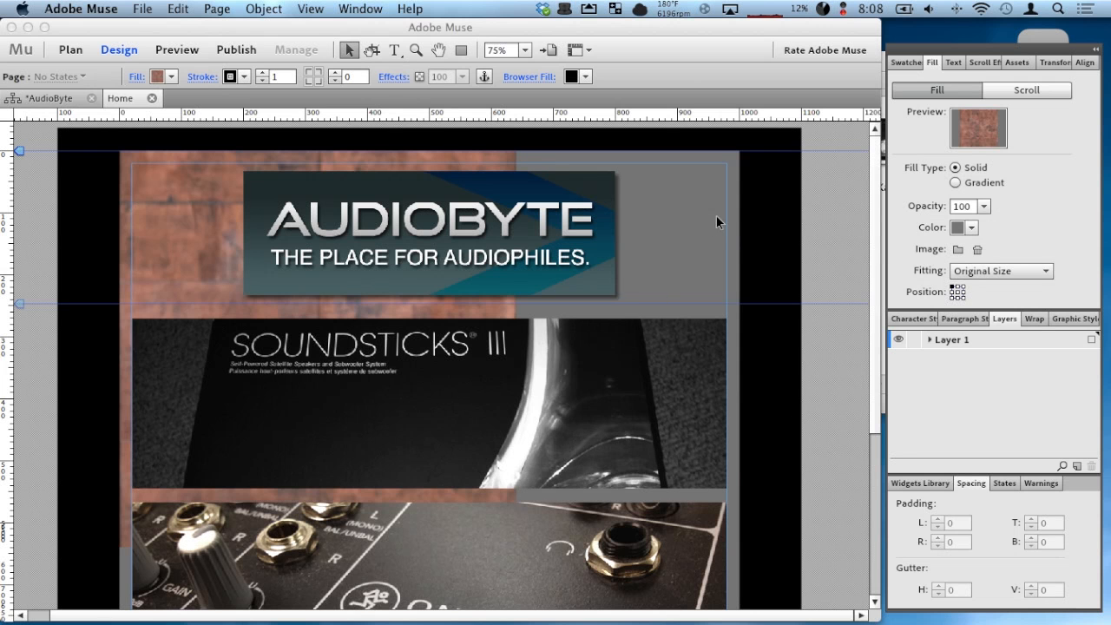
Step: Set the background image's fitting to Tile and its position to center
{"action": "scroll", "coordinate": [588, 246], "scroll_direction": "down", "scroll_amount": 1}
{"action": "scroll", "coordinate": [588, 245], "scroll_direction": "up", "scroll_amount": 1}
{"action": "left_click", "coordinate": [986, 271]}
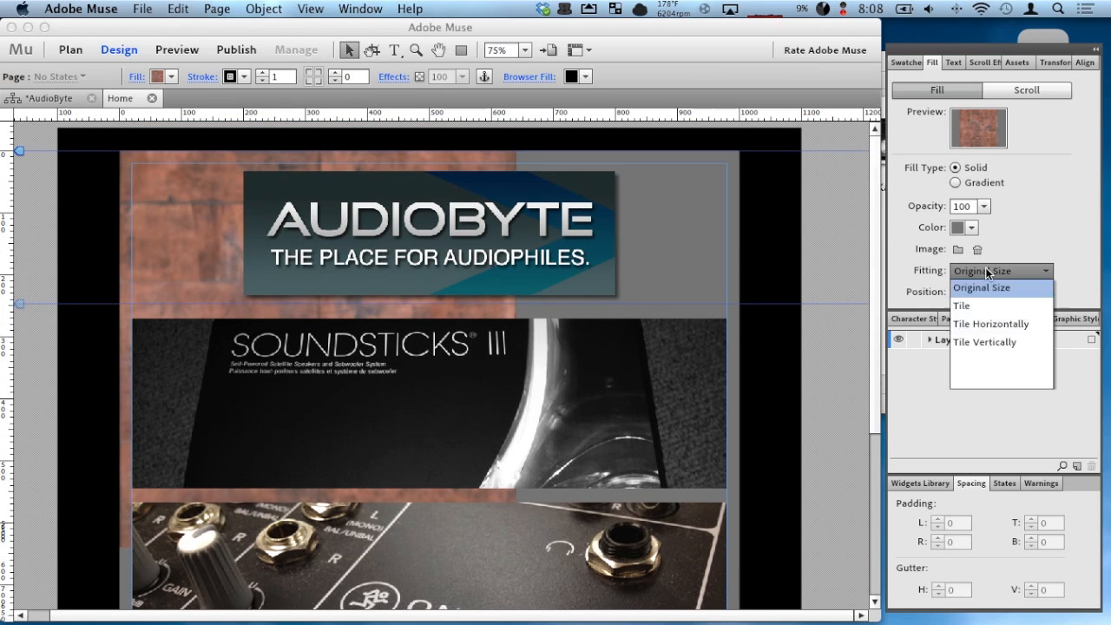
{"action": "left_click", "coordinate": [973, 342]}
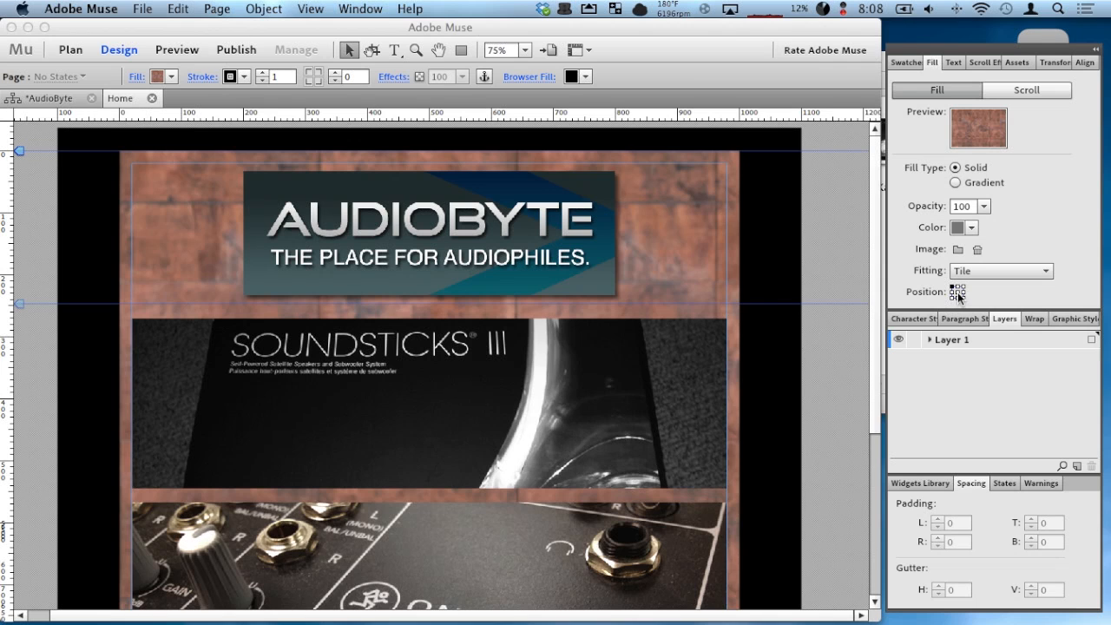
{"action": "left_click", "coordinate": [957, 292]}
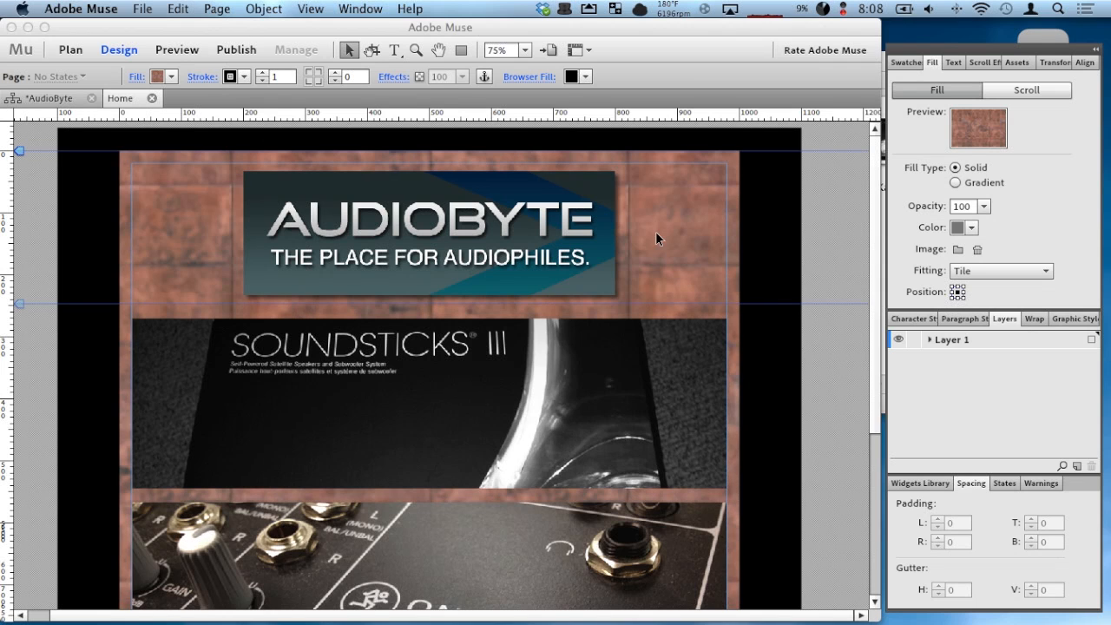
Step: Check the tiled background along the full length of the page and save the site
{"action": "scroll", "coordinate": [403, 192], "scroll_direction": "down", "scroll_amount": 10}
{"action": "scroll", "coordinate": [662, 398], "scroll_direction": "up", "scroll_amount": 10}
{"action": "left_click", "coordinate": [621, 65]}
{"action": "key", "text": "super+s"}
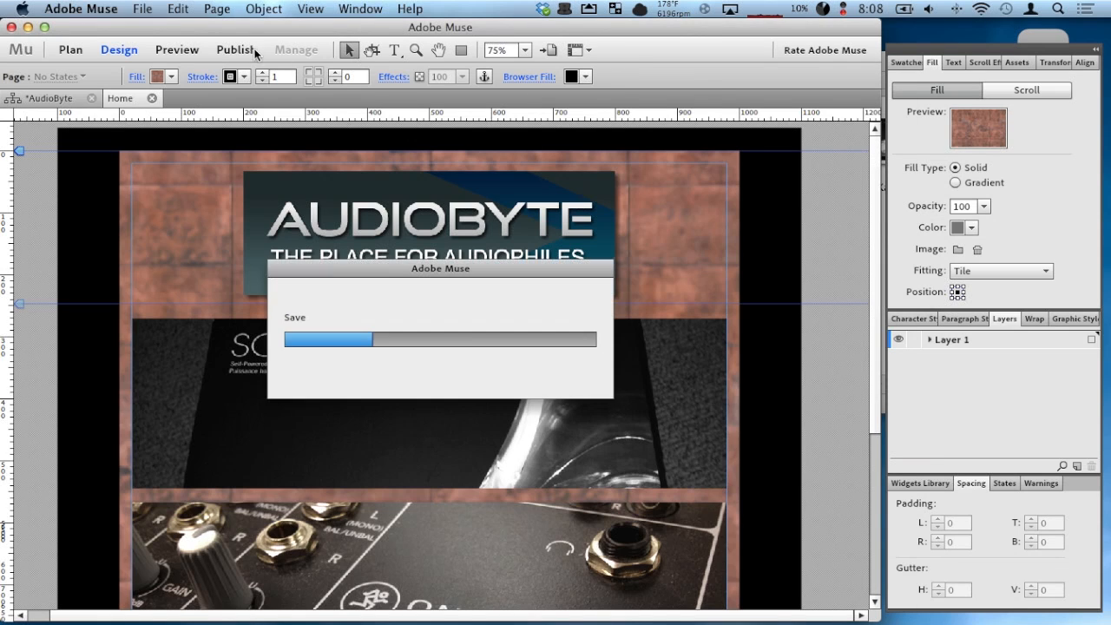
Step: Preview the Home page with its tiled background, scroll through it, and return to Design view
{"action": "left_click", "coordinate": [185, 52]}
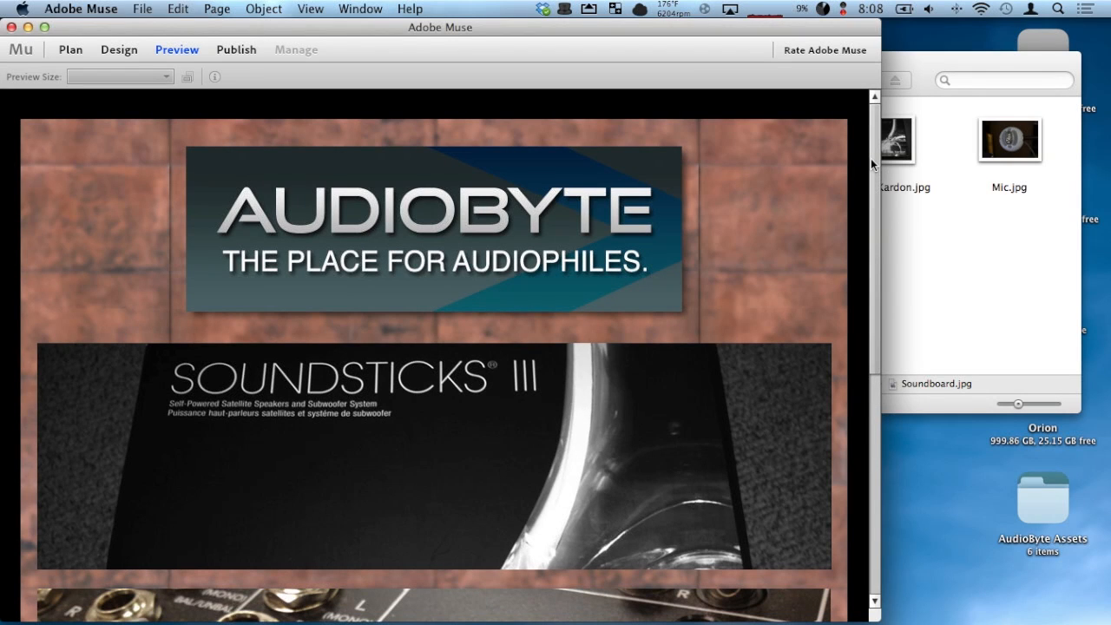
{"action": "left_click_drag", "start_coordinate": [872, 162], "coordinate": [867, 130]}
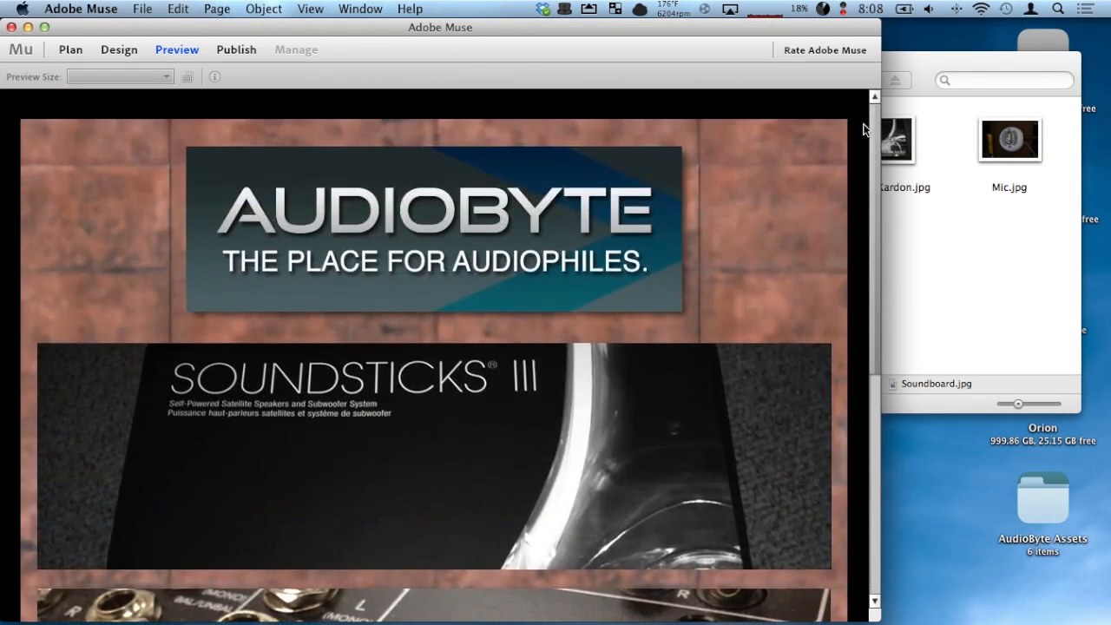
{"action": "left_click", "coordinate": [139, 8]}
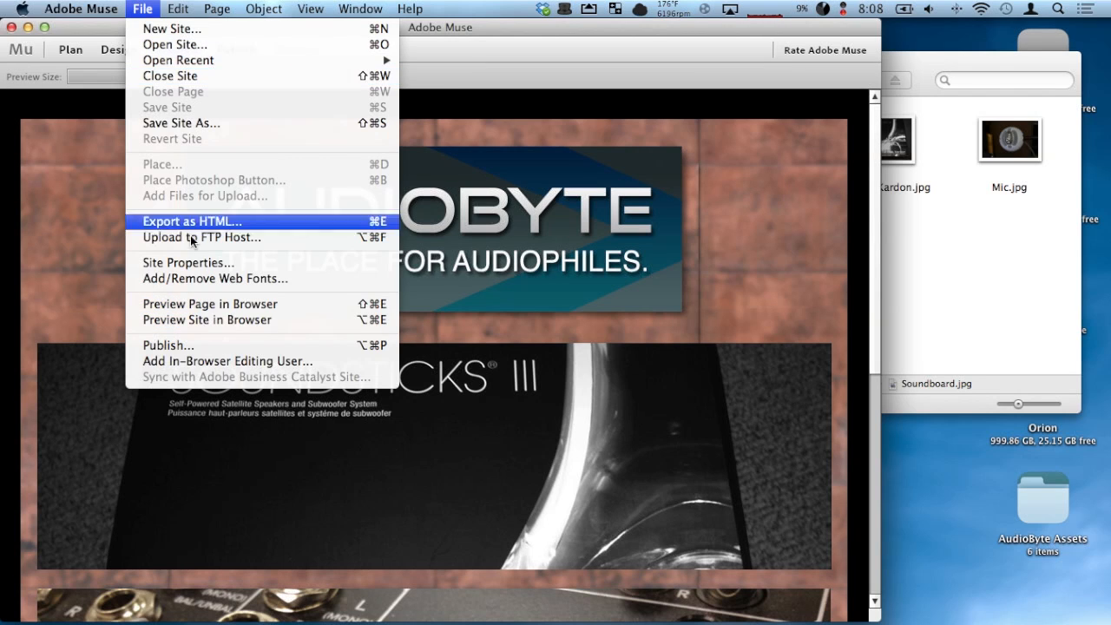
{"action": "left_click", "coordinate": [350, 318]}
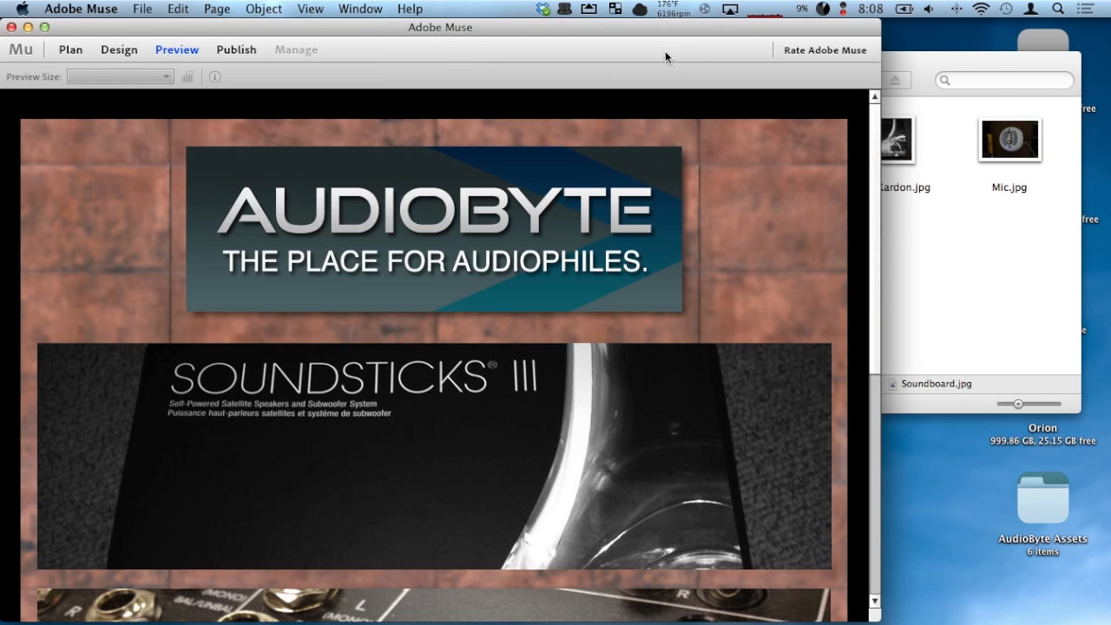
{"action": "left_click", "coordinate": [119, 49]}
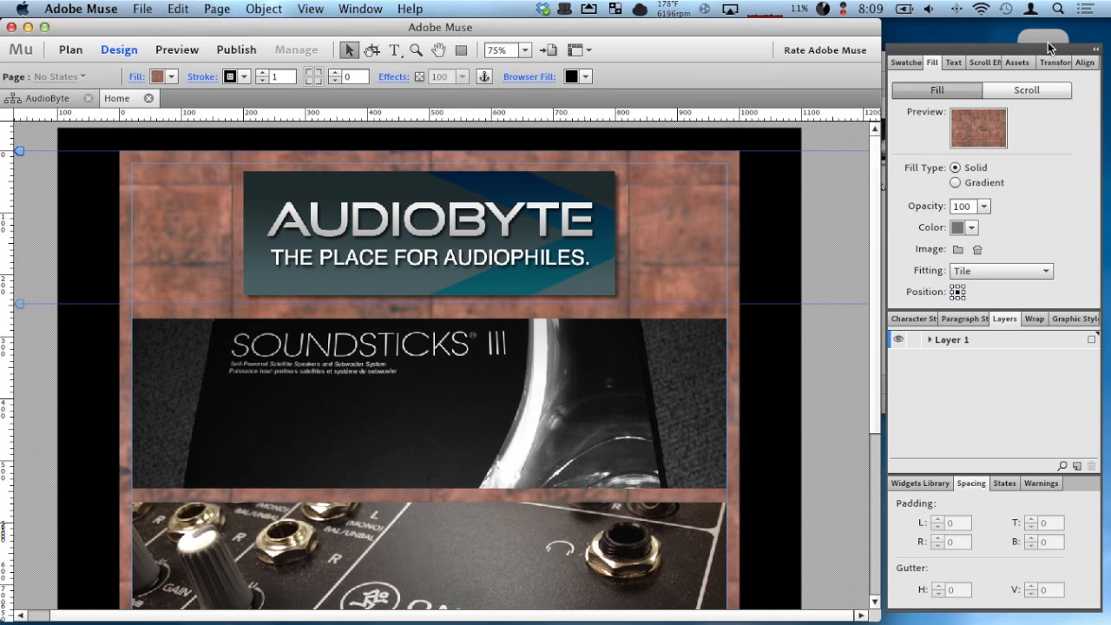
Step: Enable Scroll Motion for the page's background fill and set its vertical motion to 0
{"action": "left_click", "coordinate": [1044, 93]}
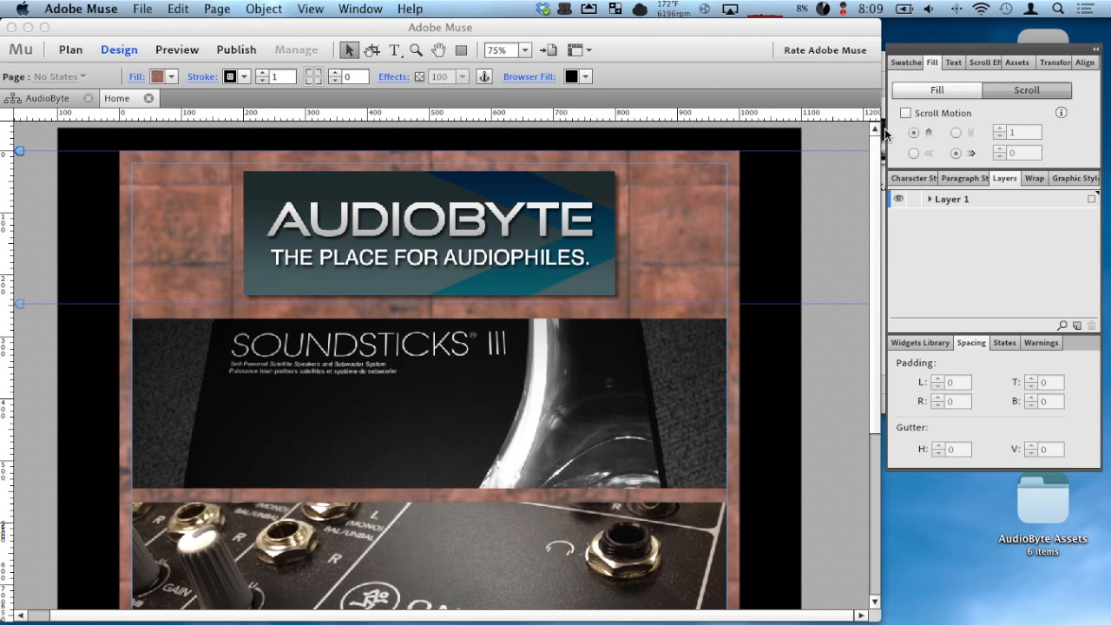
{"action": "left_click", "coordinate": [932, 115]}
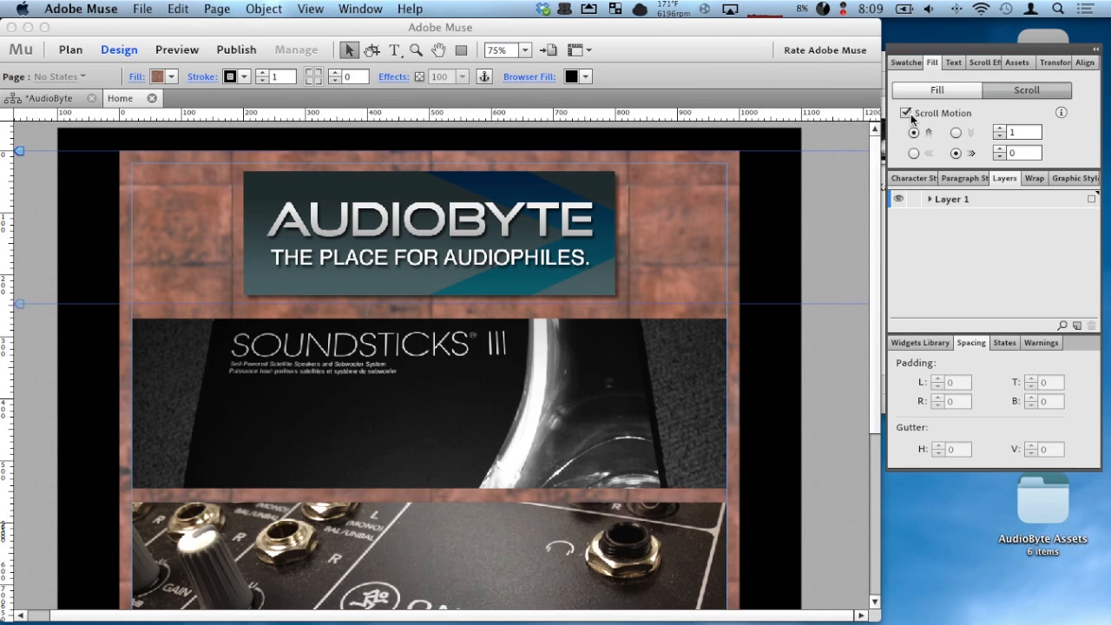
{"action": "left_click", "coordinate": [999, 136]}
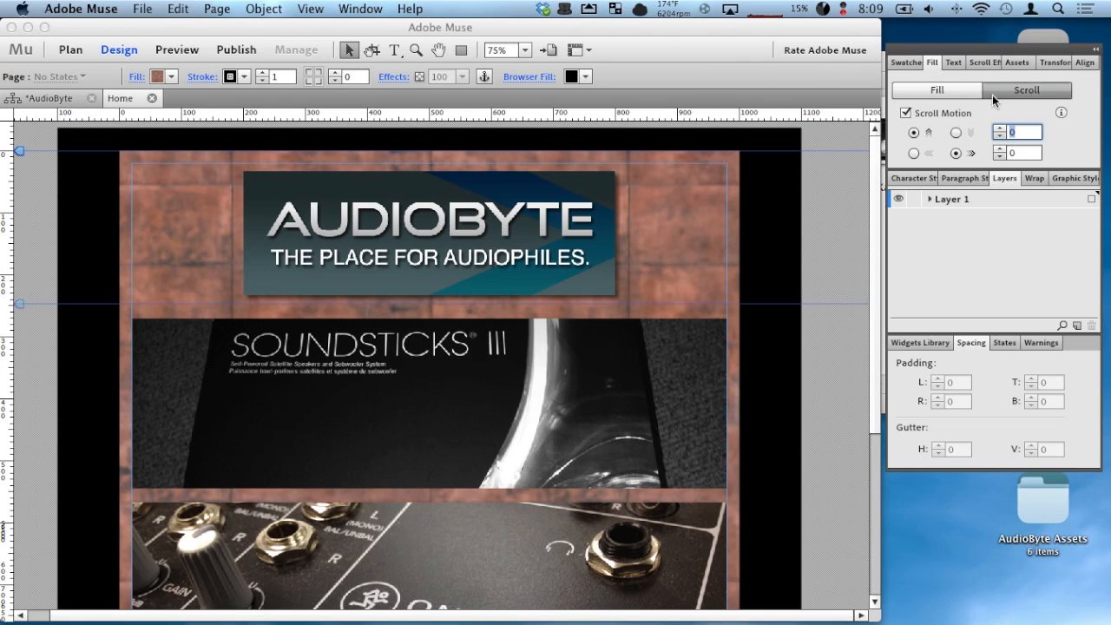
{"action": "left_click", "coordinate": [735, 63]}
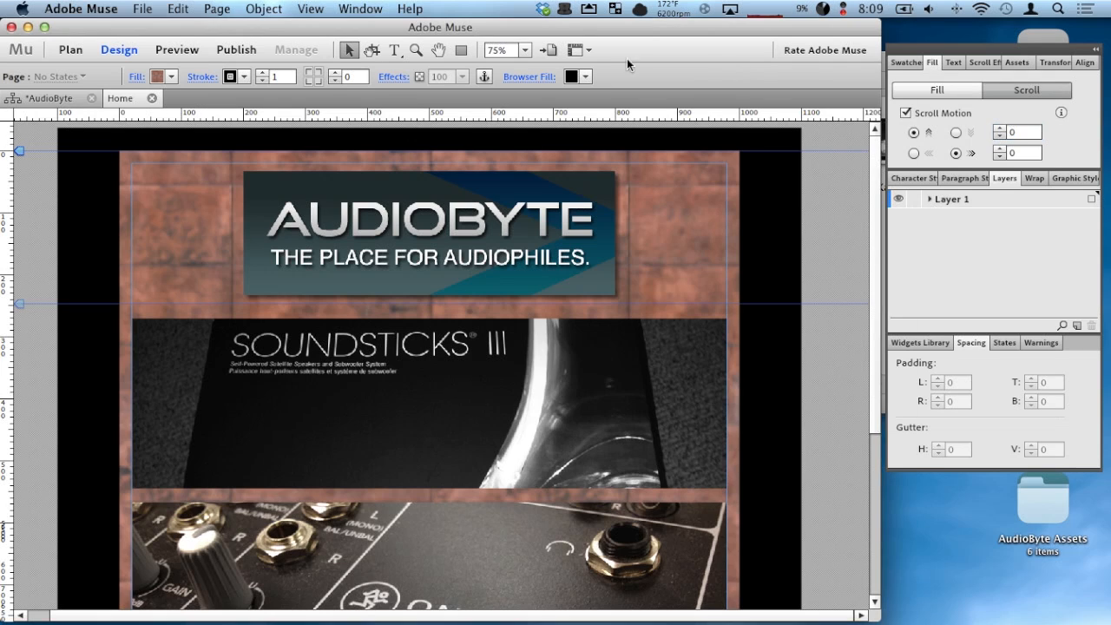
Step: Preview how the background behaves while the Home page scrolls, and return to Design view
{"action": "left_click", "coordinate": [165, 51]}
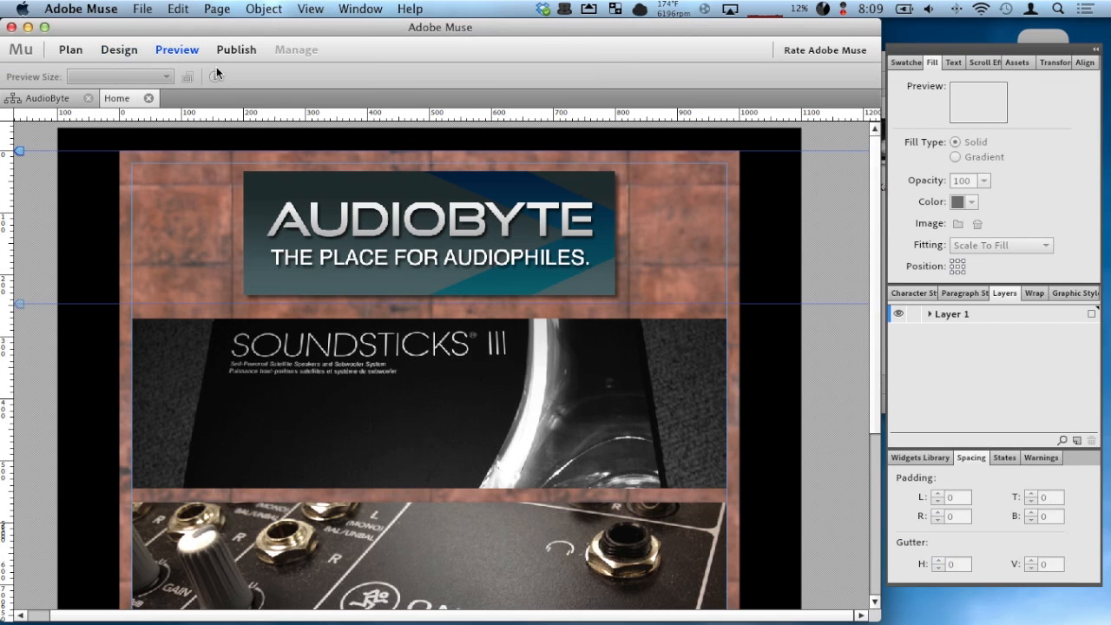
{"action": "left_click_drag", "start_coordinate": [874, 185], "coordinate": [866, 139]}
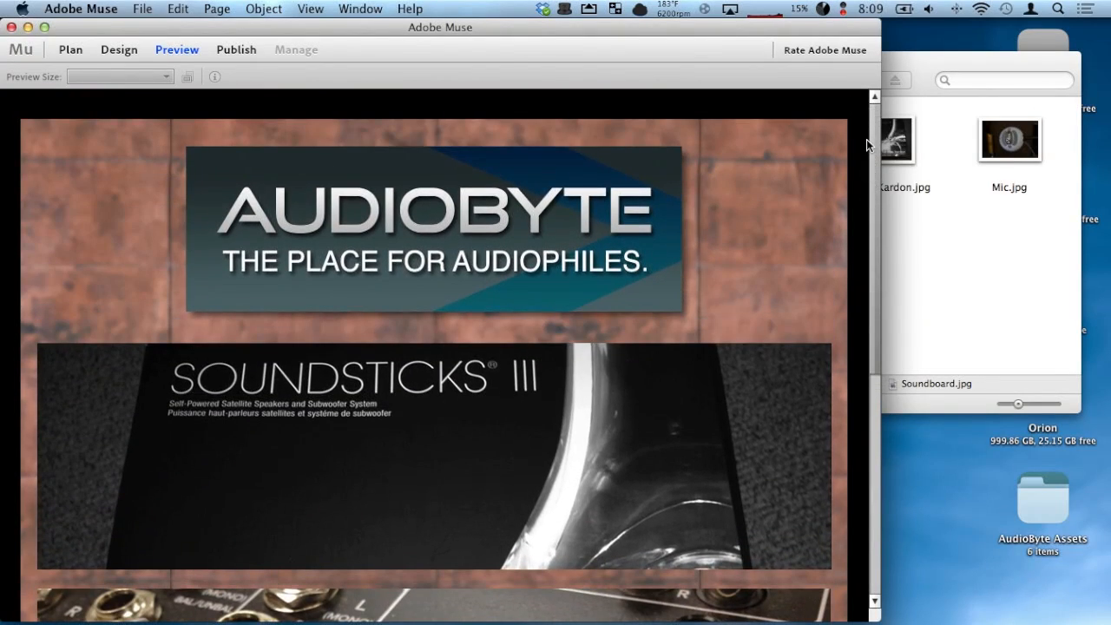
{"action": "left_click", "coordinate": [118, 51]}
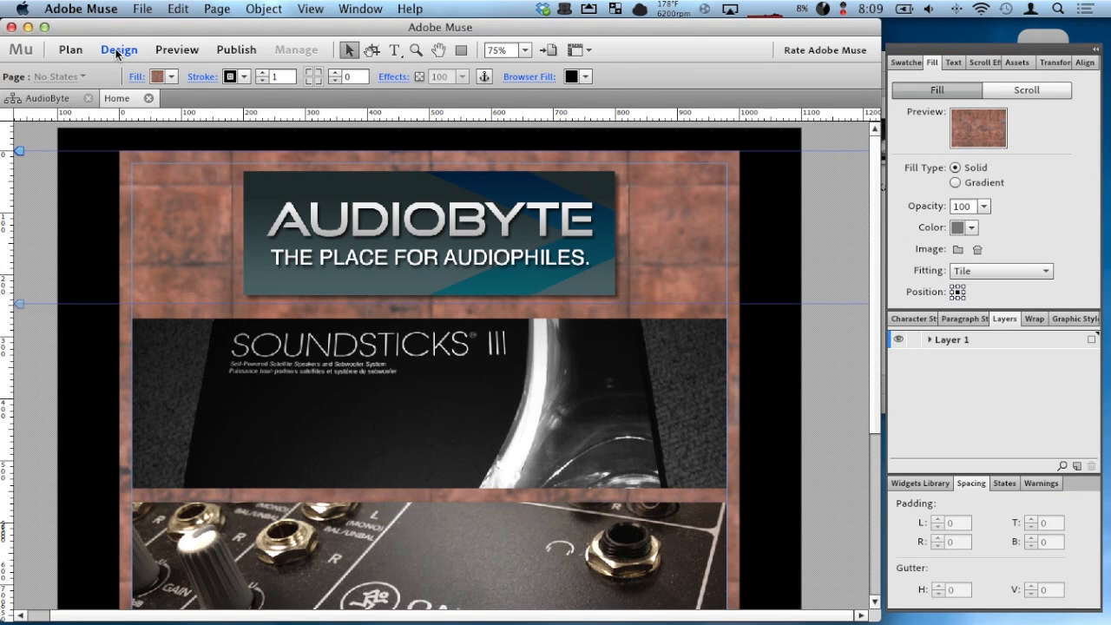
Step: Move the panel group up until it sits just beneath the menu bar
{"action": "left_click_drag", "start_coordinate": [875, 180], "coordinate": [867, 149]}
{"action": "left_click_drag", "start_coordinate": [920, 47], "coordinate": [918, 24]}
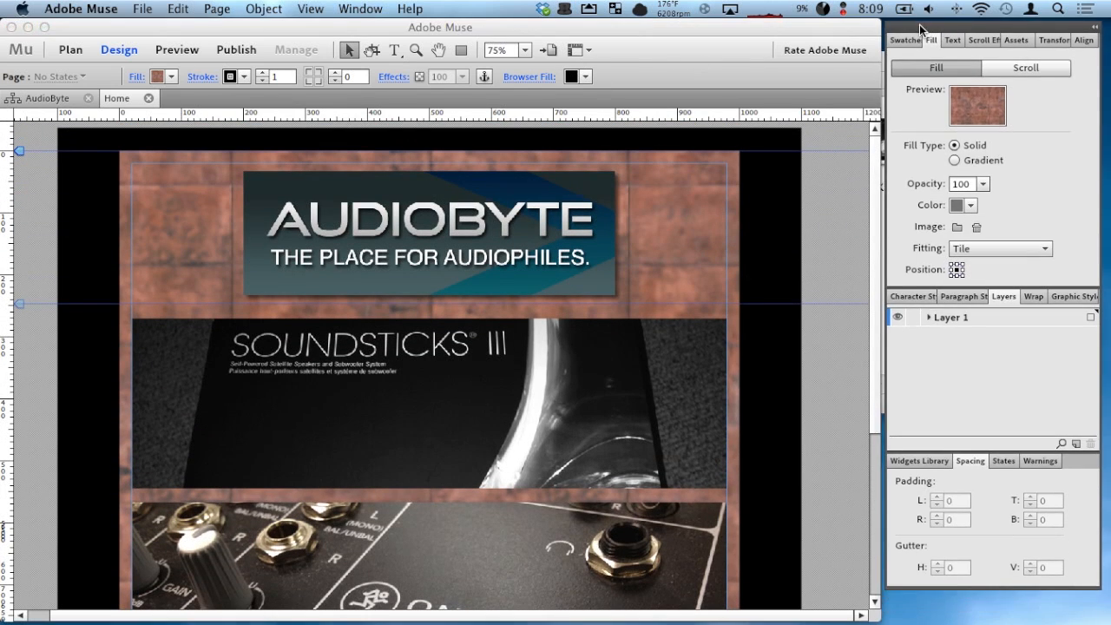
Step: Expand Layer 1 and examine its Soundboard.jpg and Harman Kardon.jpg entries
{"action": "left_click", "coordinate": [927, 318]}
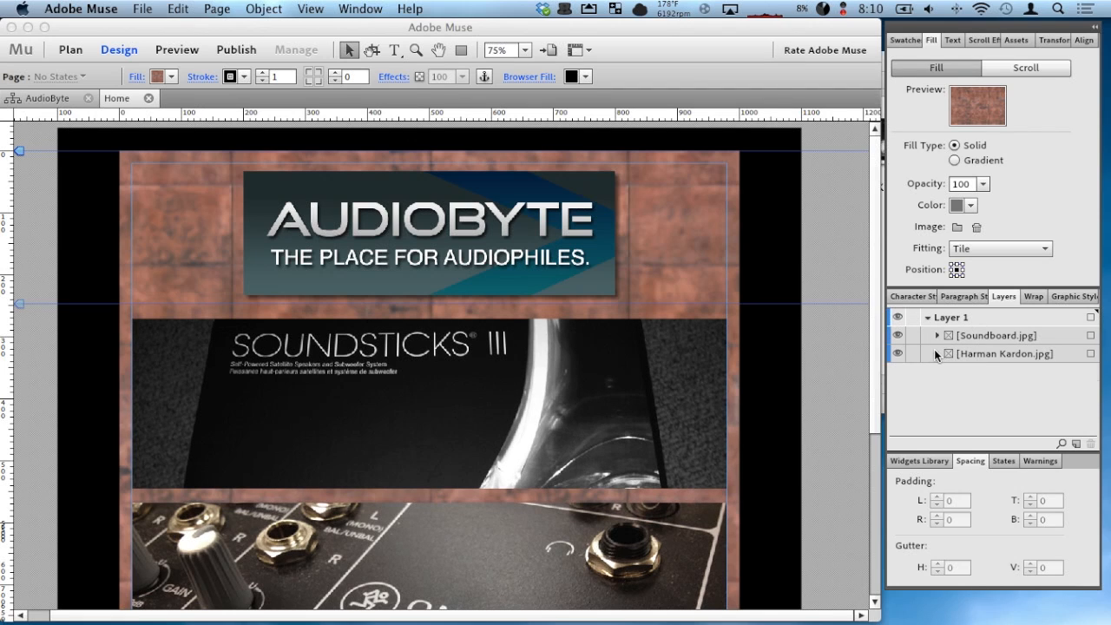
{"action": "left_click", "coordinate": [934, 351]}
{"action": "left_click", "coordinate": [935, 351]}
{"action": "left_click", "coordinate": [936, 335]}
{"action": "left_click", "coordinate": [937, 336]}
{"action": "left_click", "coordinate": [972, 335]}
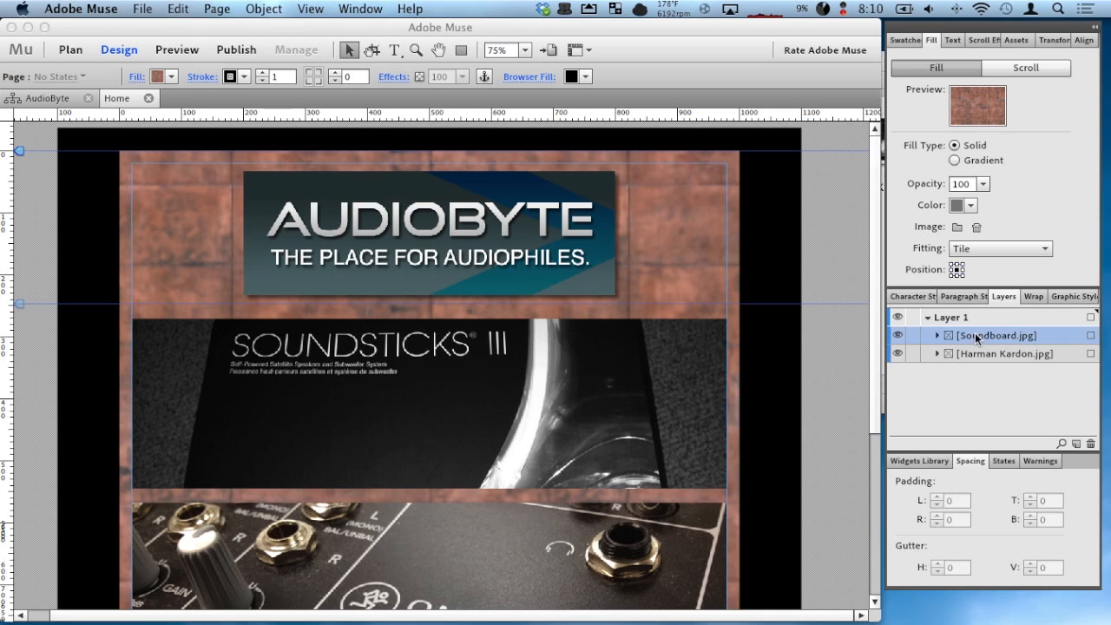
{"action": "left_click", "coordinate": [977, 353]}
{"action": "left_click", "coordinate": [980, 335]}
Step: Close the Home page, then open the MainDesign master and lower its header guide to leave room beneath the logo
{"action": "left_click", "coordinate": [148, 99]}
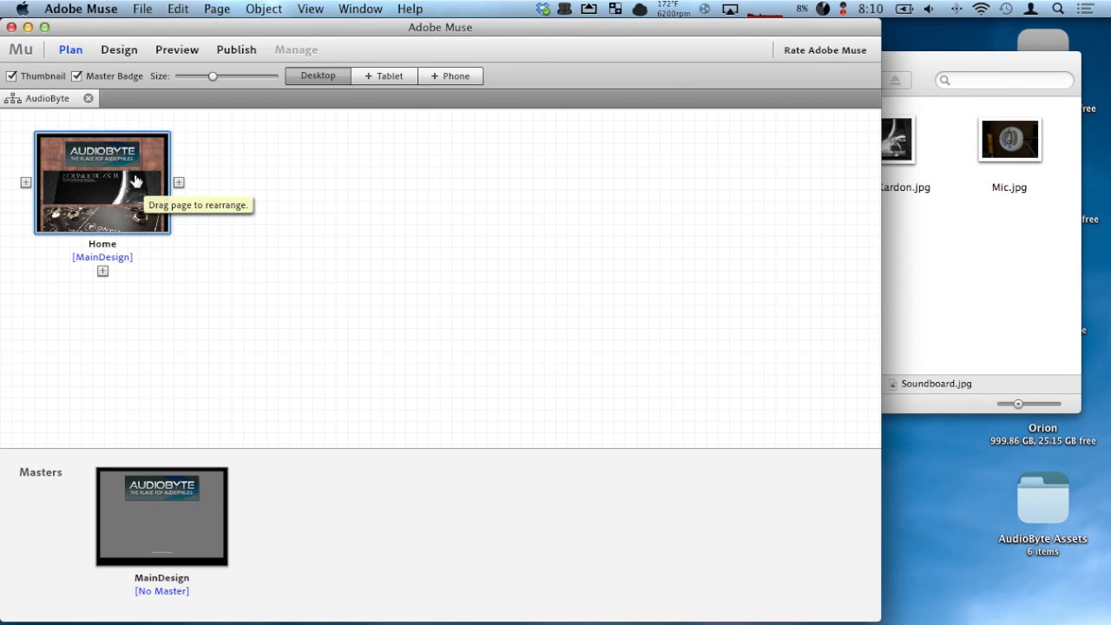
{"action": "double_click", "coordinate": [136, 180]}
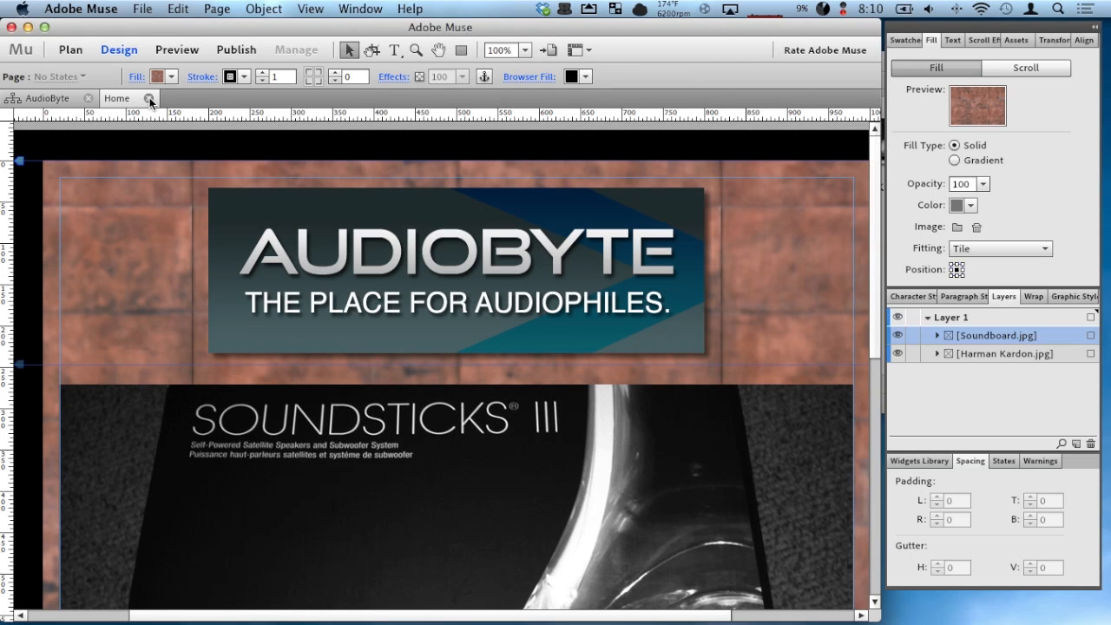
{"action": "left_click", "coordinate": [164, 531]}
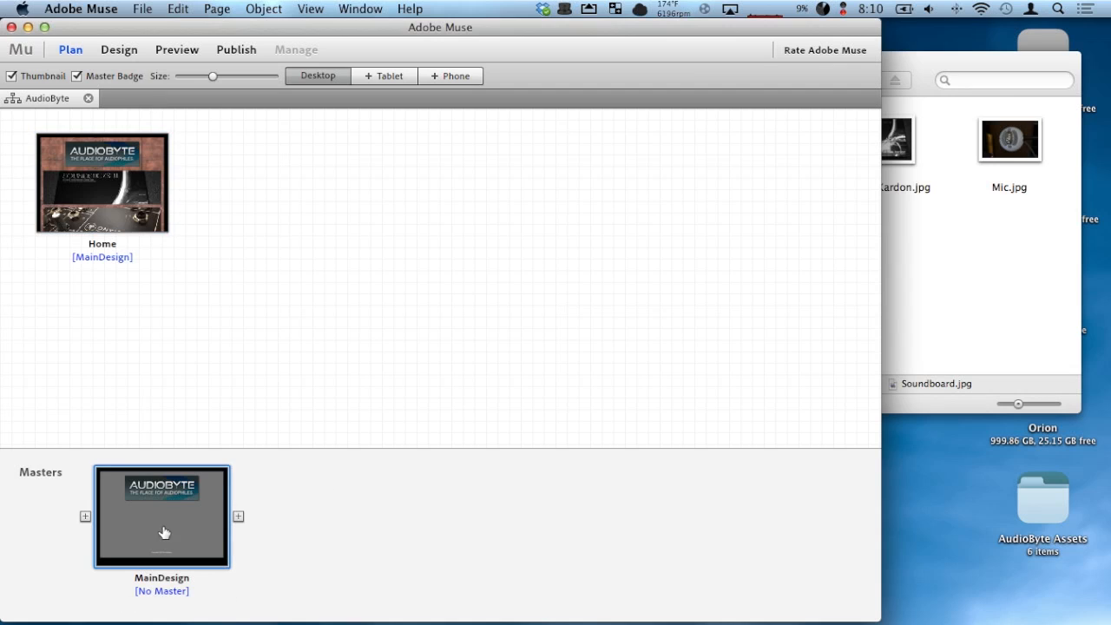
{"action": "left_click", "coordinate": [136, 175]}
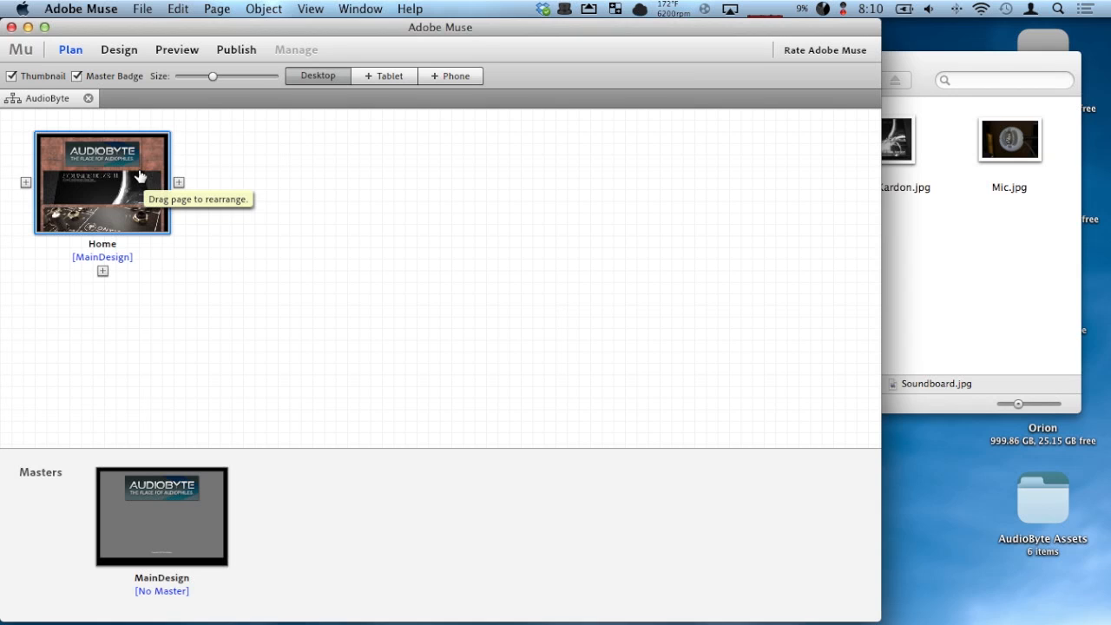
{"action": "double_click", "coordinate": [149, 508]}
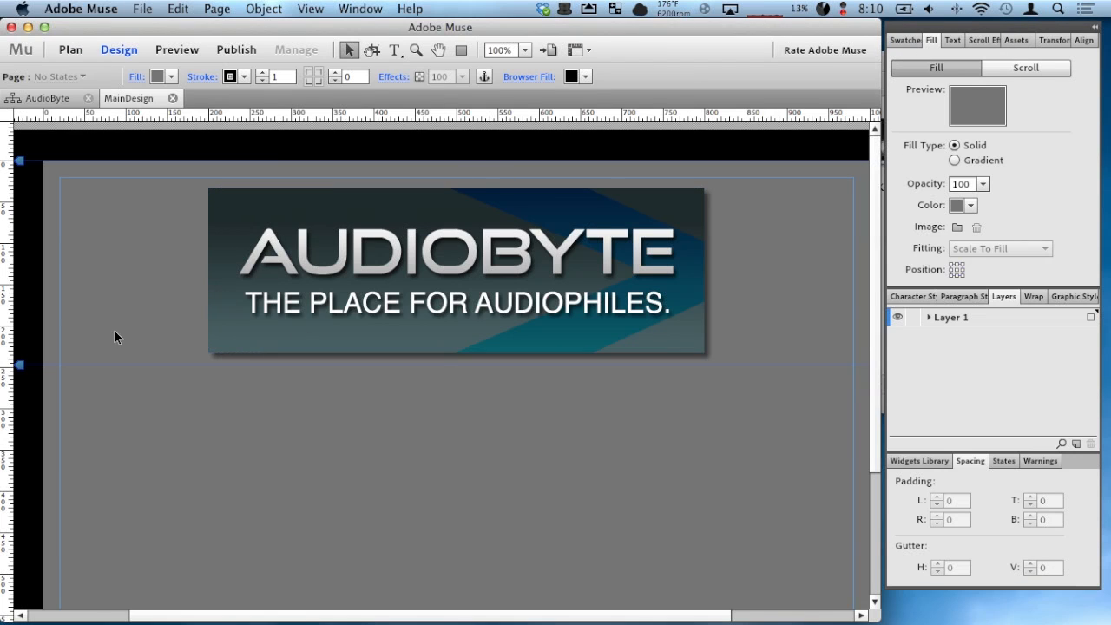
{"action": "scroll", "coordinate": [359, 463], "scroll_direction": "down", "scroll_amount": 3}
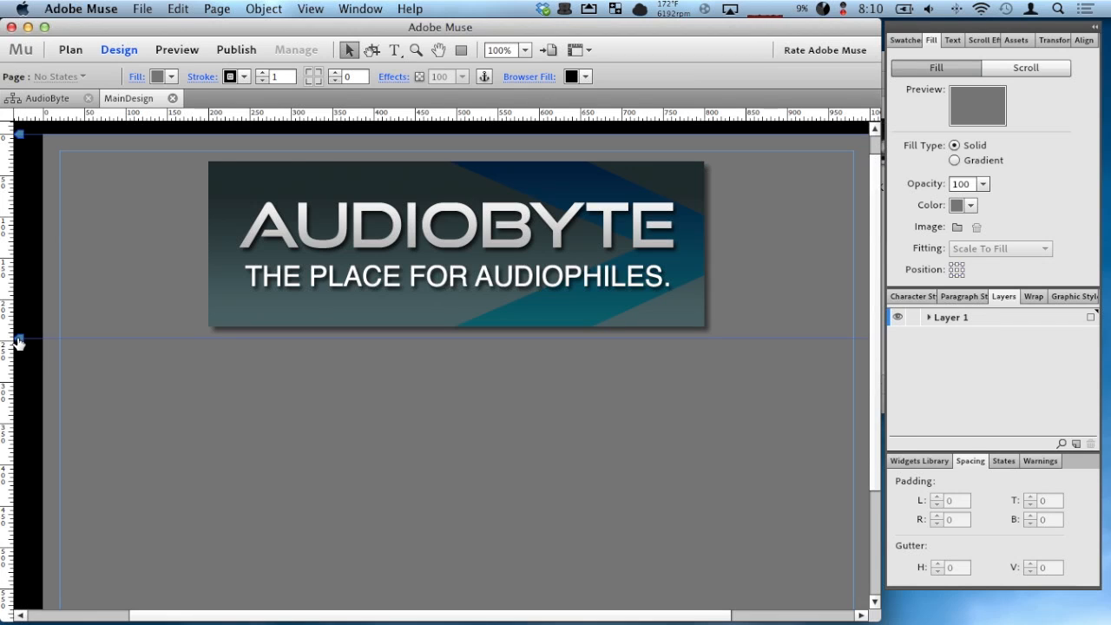
{"action": "left_click_drag", "start_coordinate": [19, 341], "coordinate": [19, 457]}
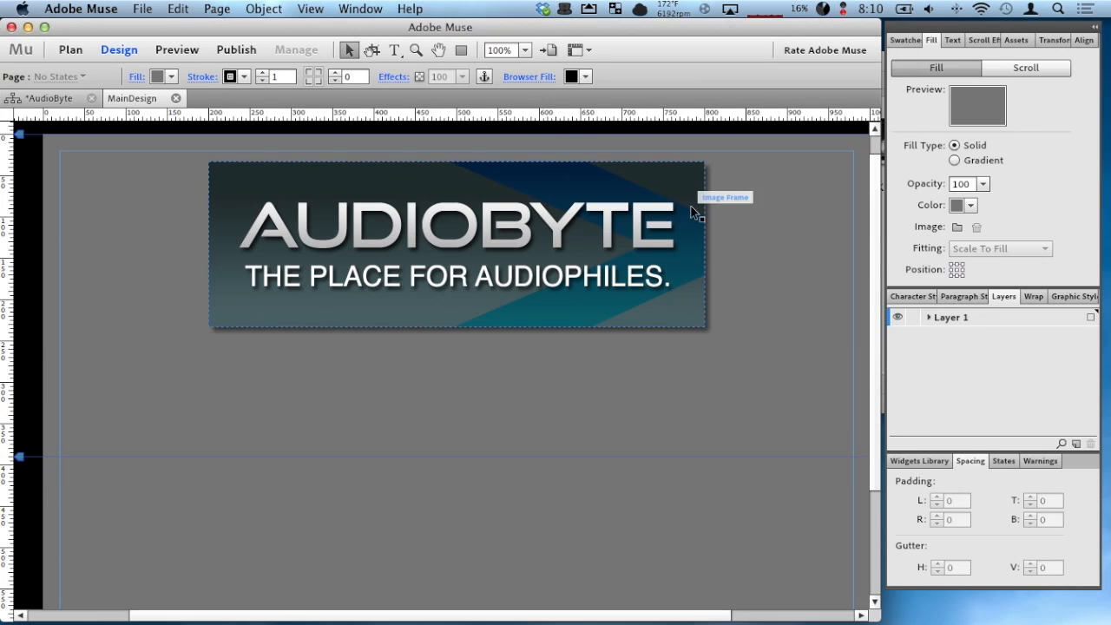
Step: Show the Widgets Library with the Layers group collapsed, and look through its Slideshows, Panels and Forms categories
{"action": "left_click", "coordinate": [923, 461]}
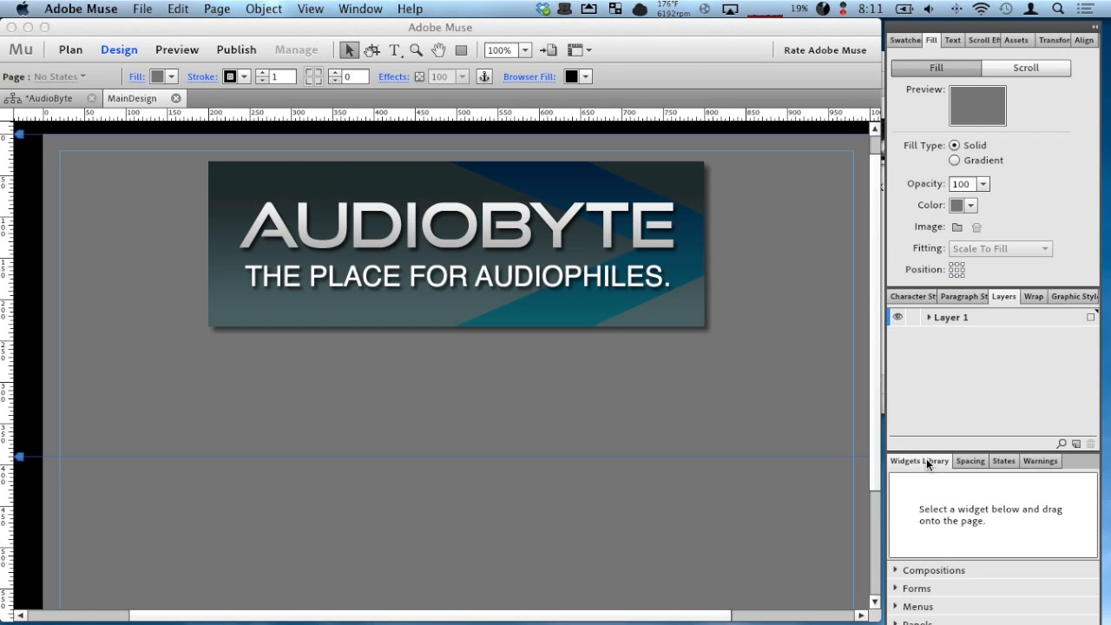
{"action": "left_click", "coordinate": [1006, 297]}
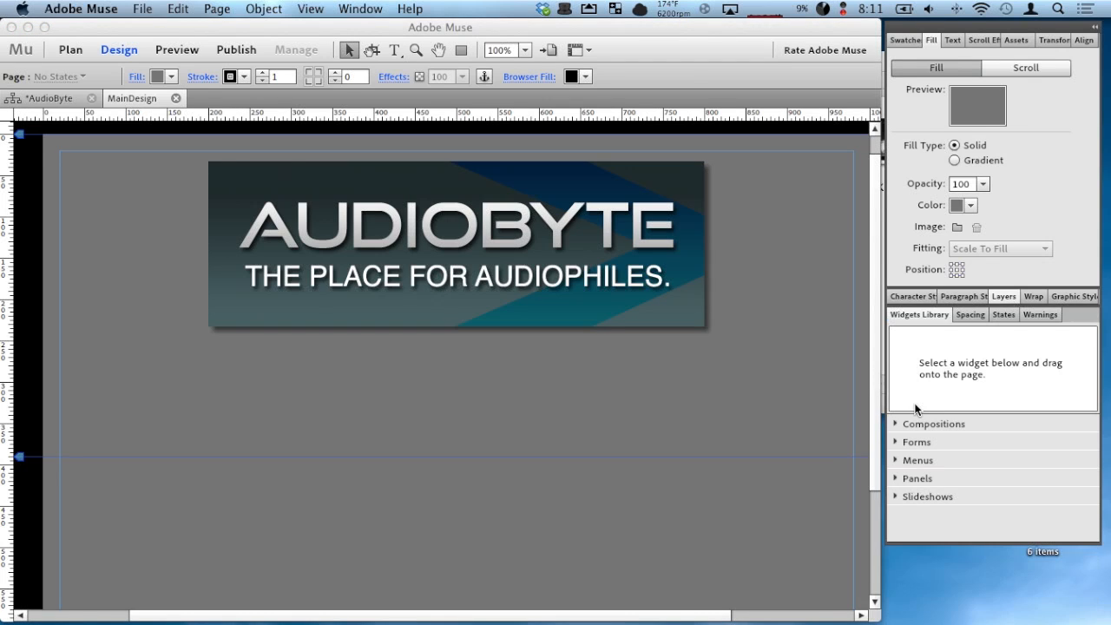
{"action": "left_click", "coordinate": [895, 497]}
{"action": "scroll", "coordinate": [904, 478], "scroll_direction": "down", "scroll_amount": 2}
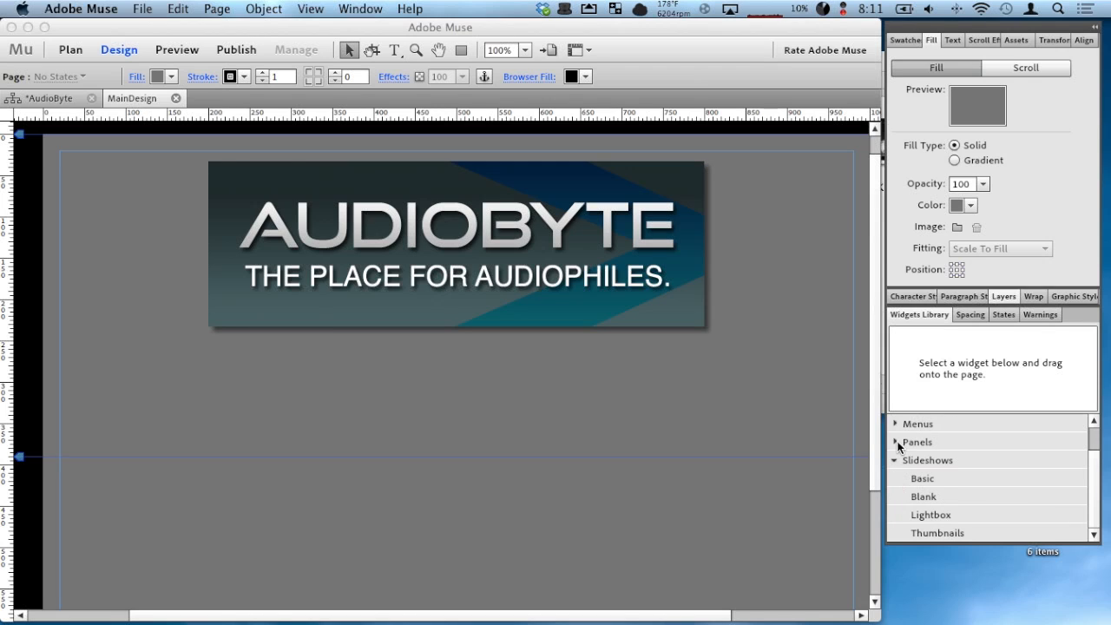
{"action": "left_click", "coordinate": [895, 442]}
{"action": "scroll", "coordinate": [899, 456], "scroll_direction": "up", "scroll_amount": 2}
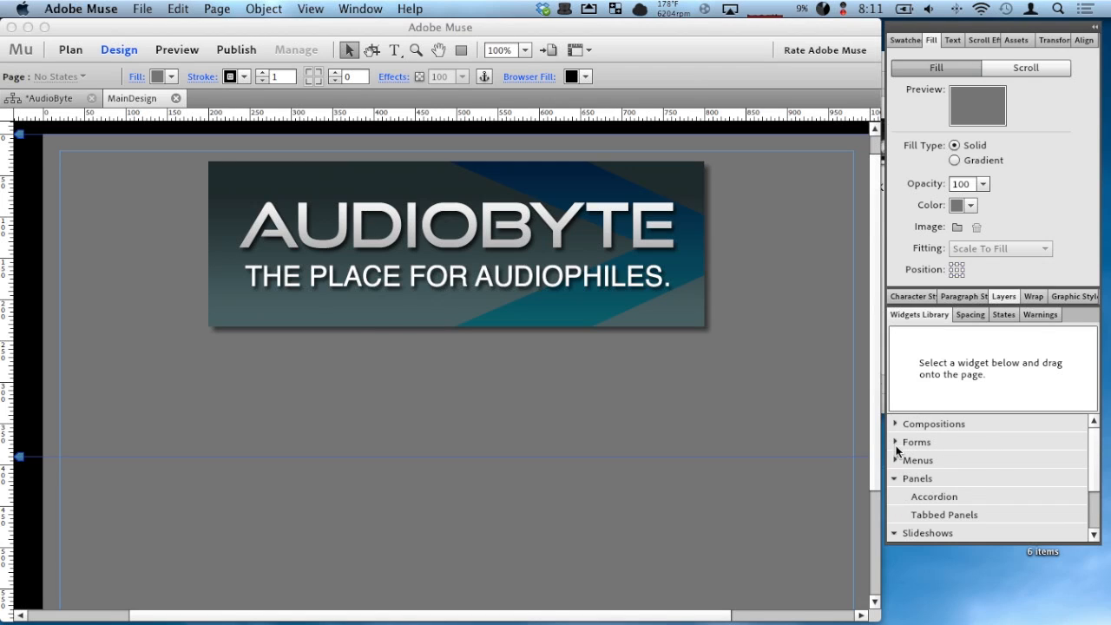
{"action": "left_click", "coordinate": [895, 442]}
{"action": "scroll", "coordinate": [915, 432], "scroll_direction": "down", "scroll_amount": 3}
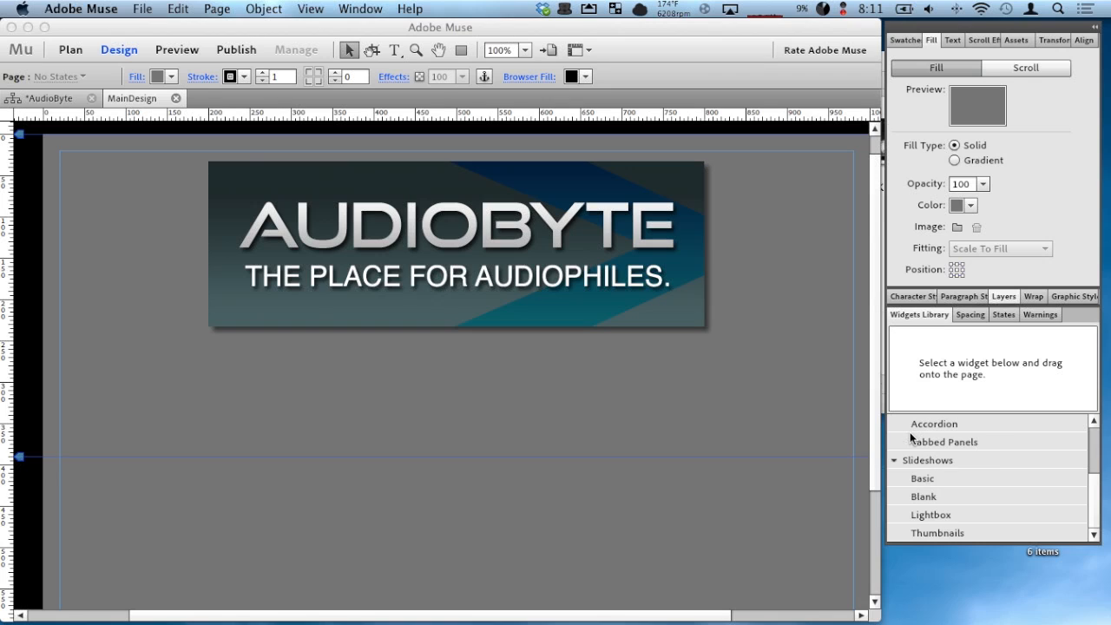
{"action": "scroll", "coordinate": [1093, 482], "scroll_direction": "up", "scroll_amount": 2}
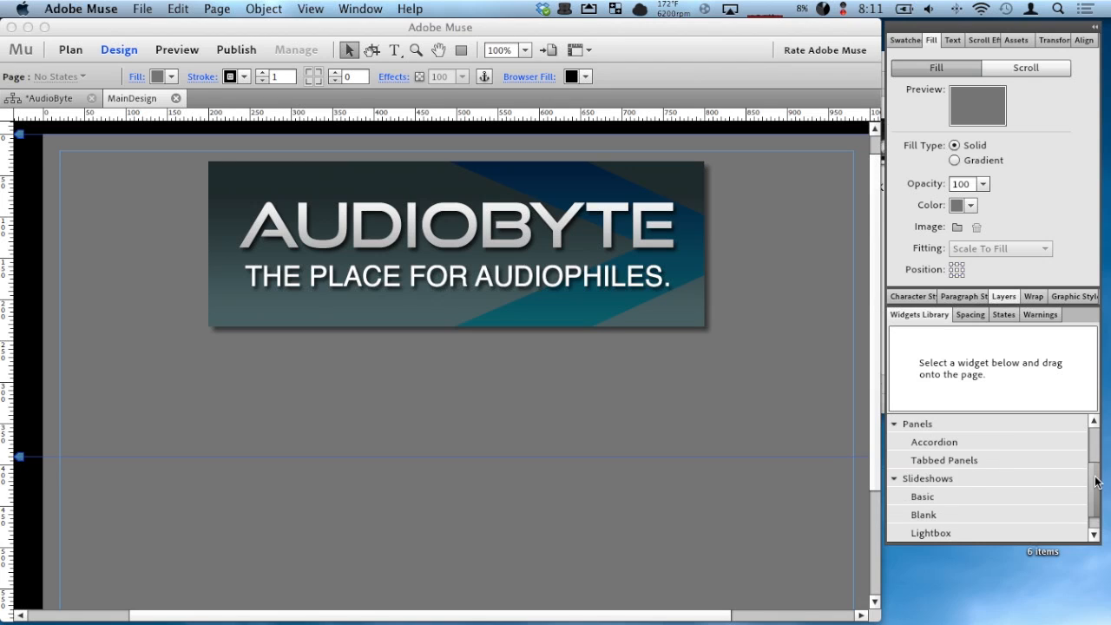
{"action": "scroll", "coordinate": [1094, 473], "scroll_direction": "down", "scroll_amount": 1}
{"action": "scroll", "coordinate": [1095, 473], "scroll_direction": "up", "scroll_amount": 1}
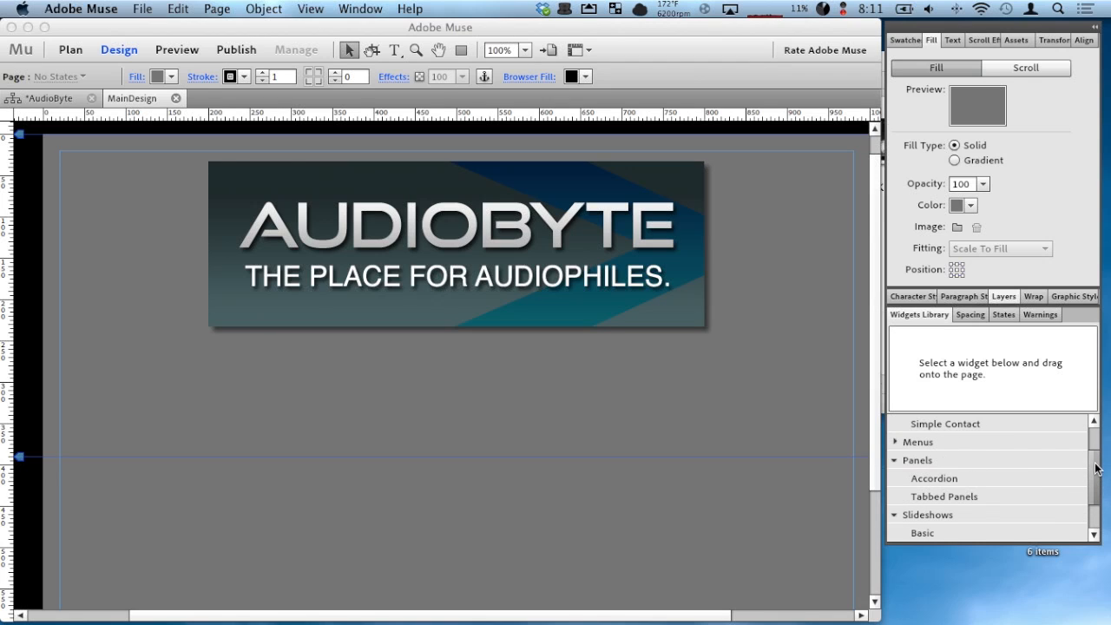
Step: Add a Horizontal menu widget to the MainDesign master, centred just beneath the AudioByte logo
{"action": "left_click", "coordinate": [894, 441]}
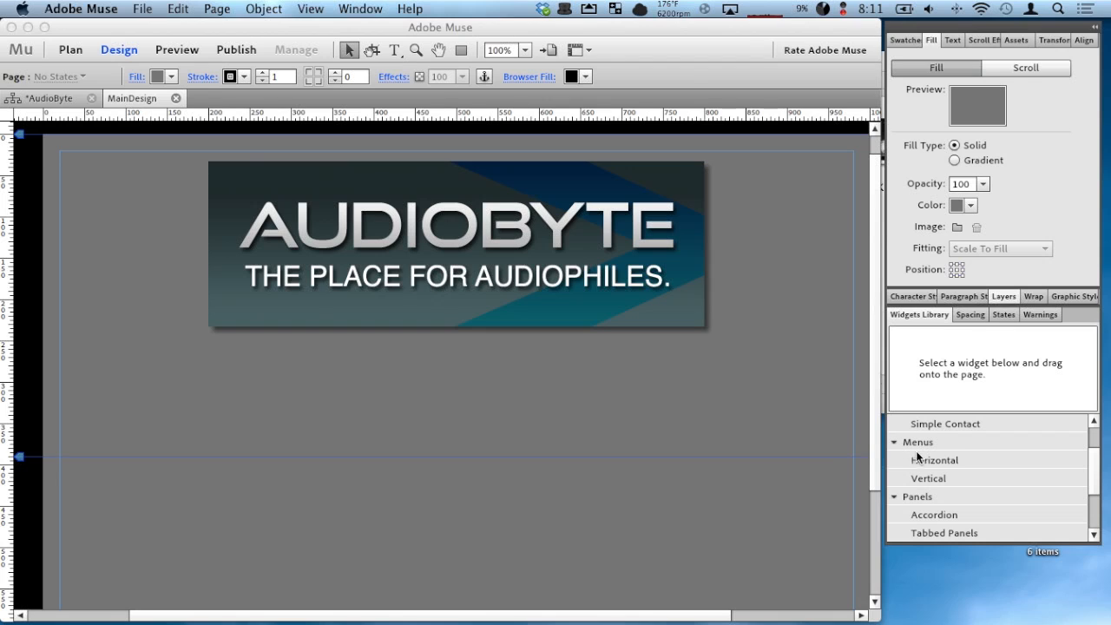
{"action": "left_click_drag", "start_coordinate": [927, 462], "coordinate": [360, 387]}
{"action": "left_click_drag", "start_coordinate": [610, 403], "coordinate": [520, 364]}
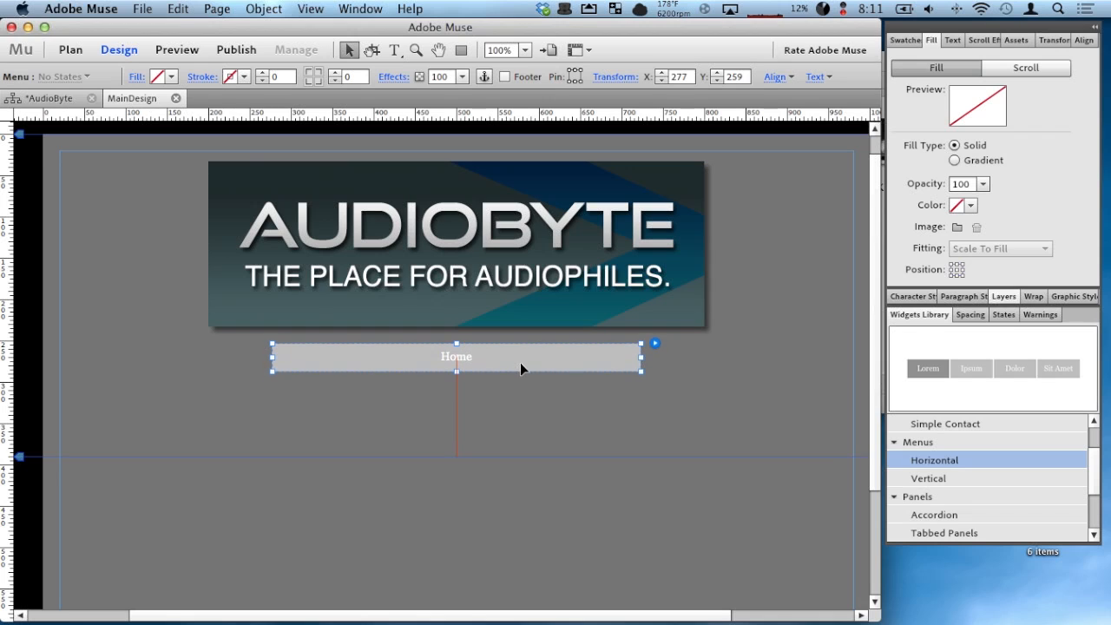
Step: Raise the header guide to just below the new menu and select the menu
{"action": "left_click_drag", "start_coordinate": [19, 460], "coordinate": [30, 387]}
{"action": "left_click", "coordinate": [125, 302]}
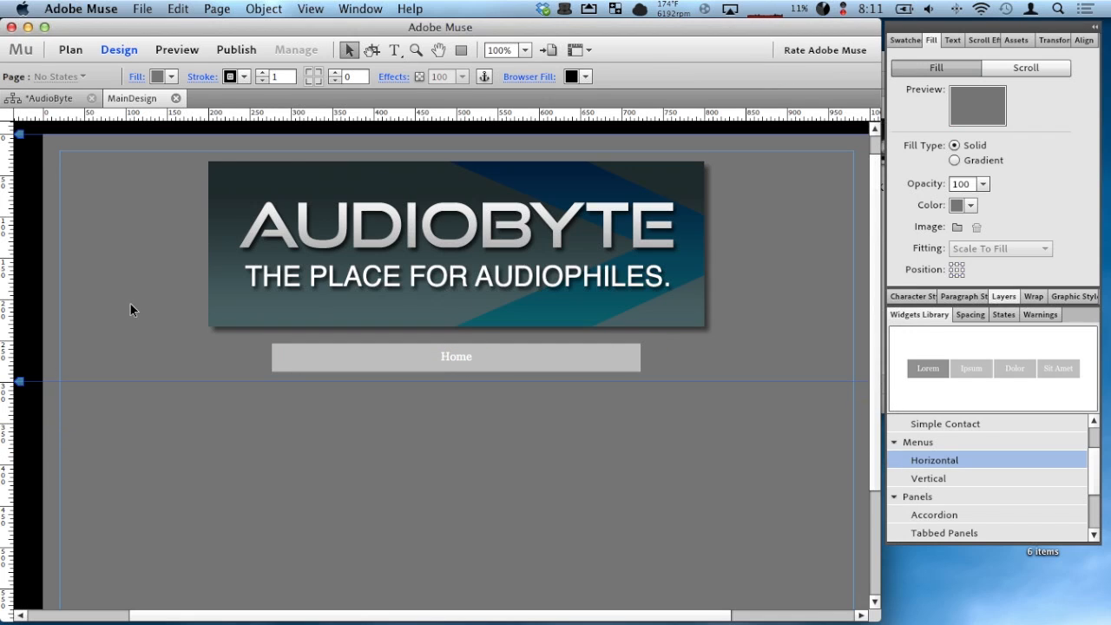
{"action": "left_click", "coordinate": [492, 365]}
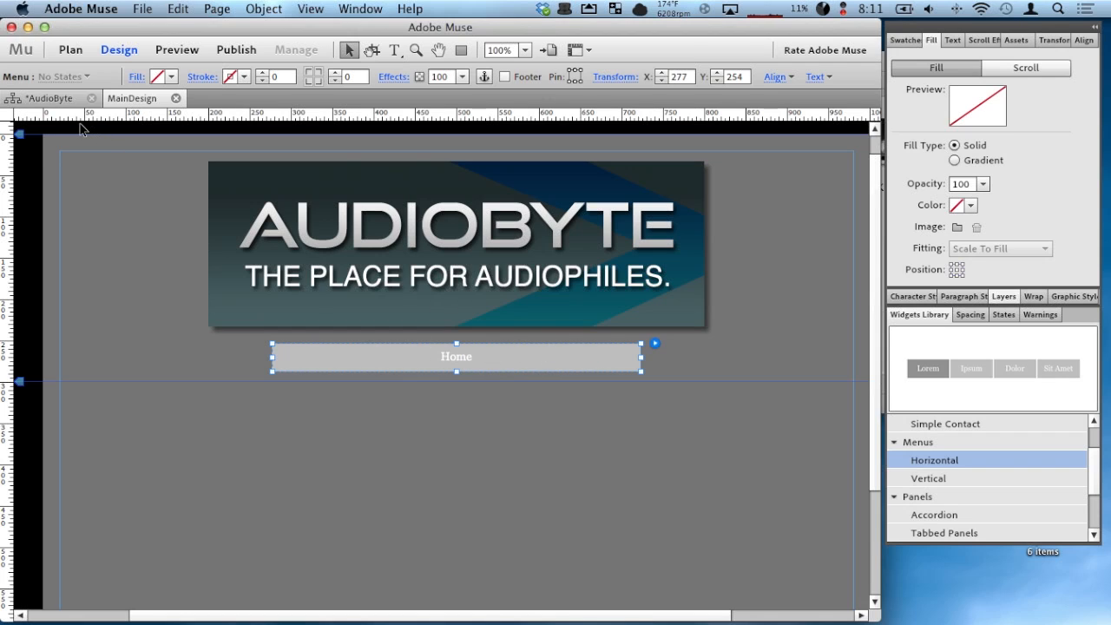
Step: Add three top-level pages after Home in the site plan, named Media, Books and Websites
{"action": "left_click", "coordinate": [70, 97]}
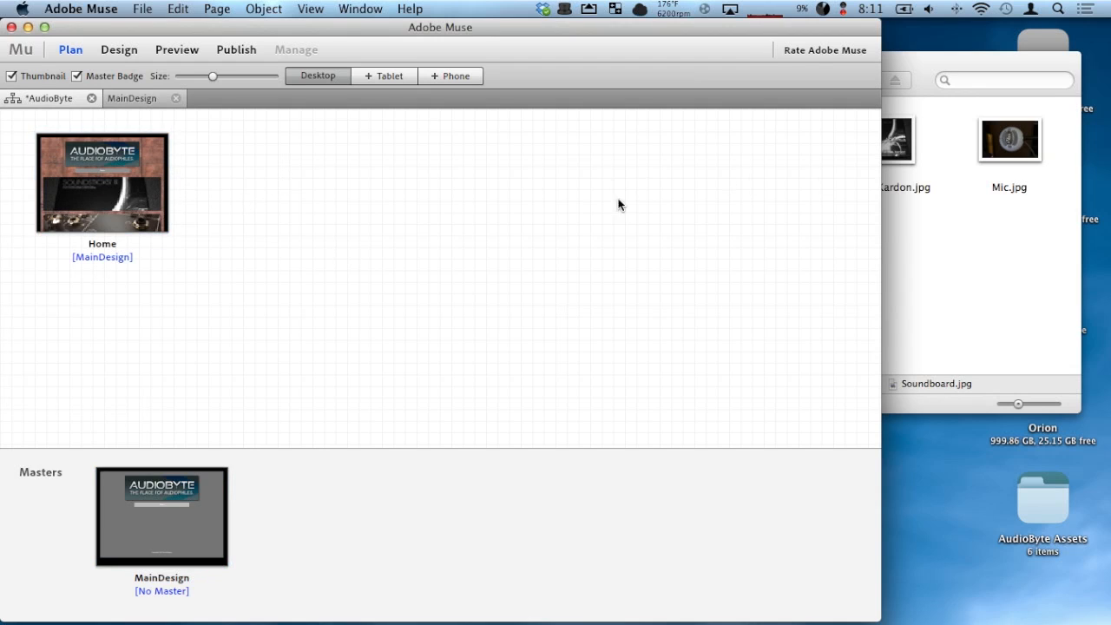
{"action": "left_click", "coordinate": [180, 183]}
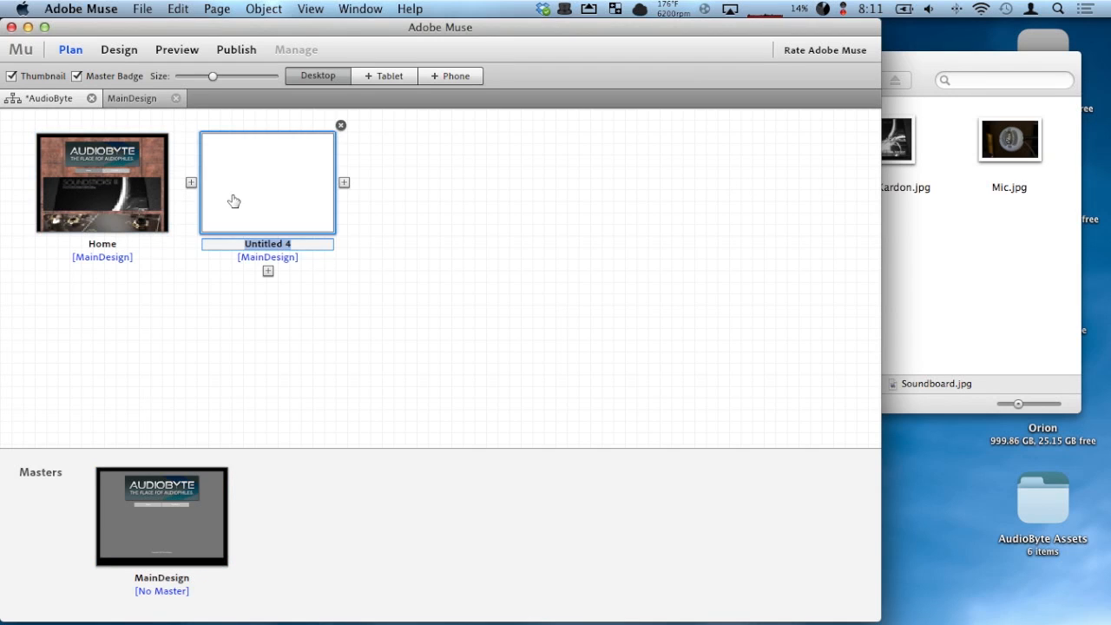
{"action": "type", "text": "Media"}
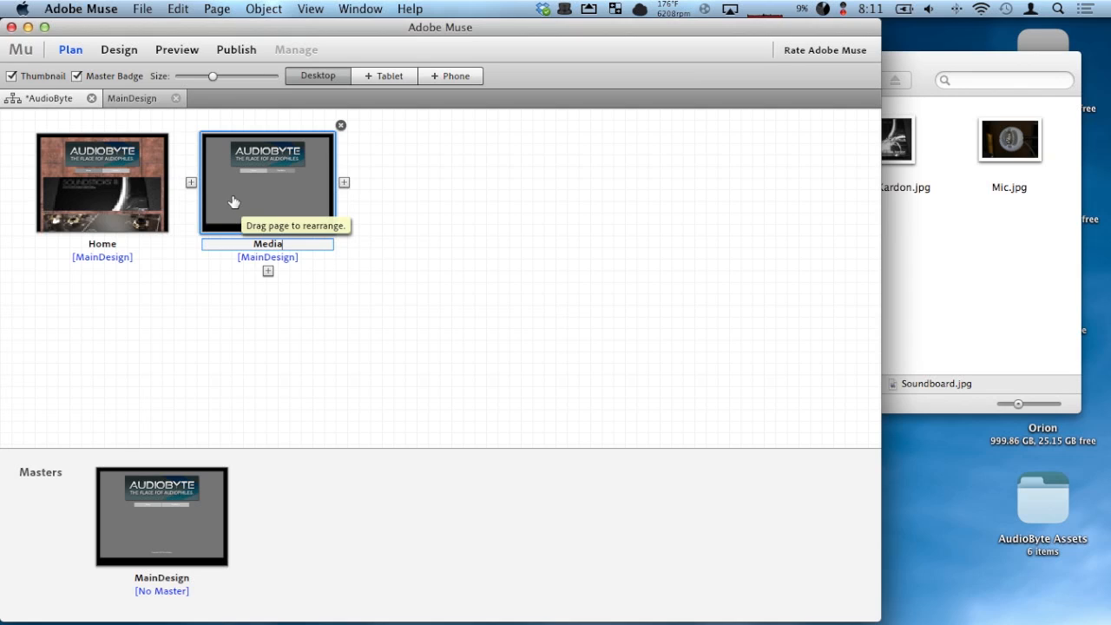
{"action": "key", "text": "Return"}
{"action": "left_click", "coordinate": [344, 184]}
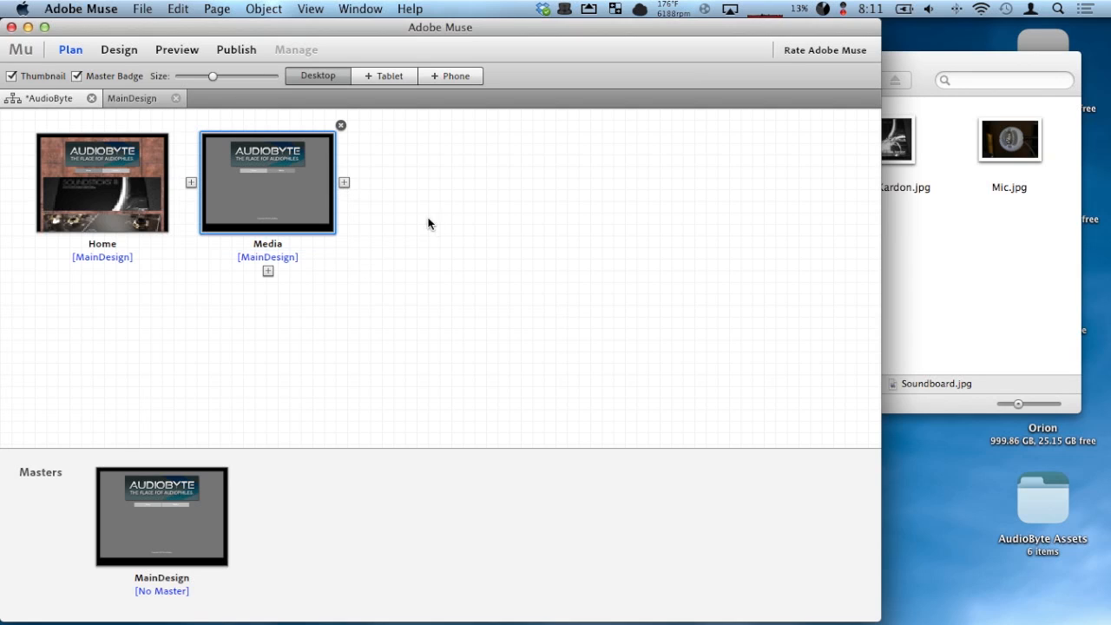
{"action": "type", "text": "Books"}
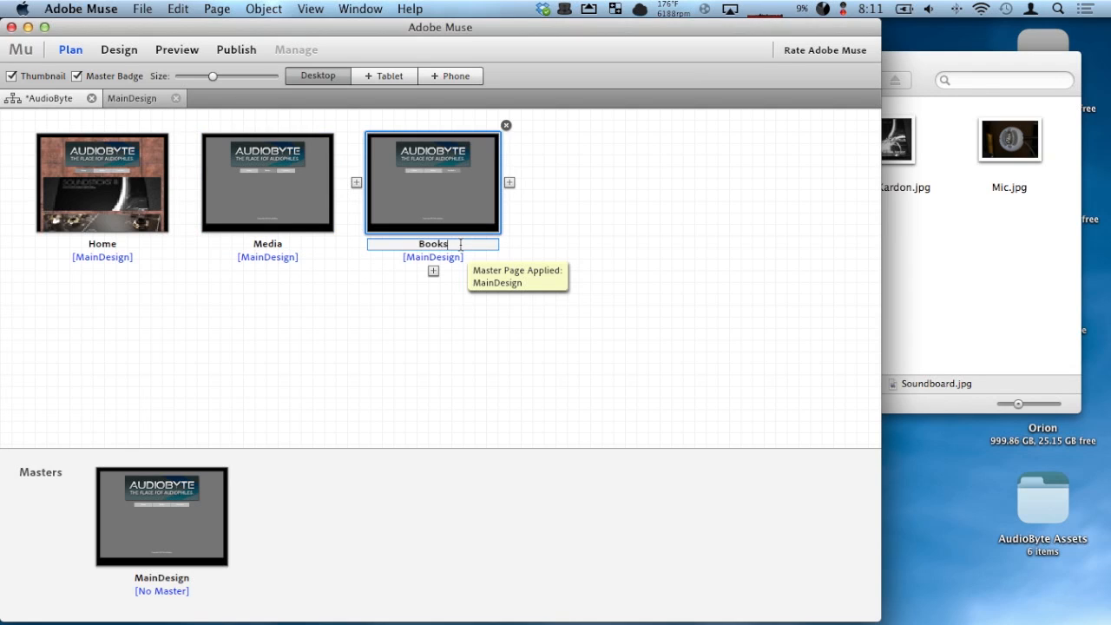
{"action": "key", "text": "Return"}
{"action": "left_click", "coordinate": [510, 182]}
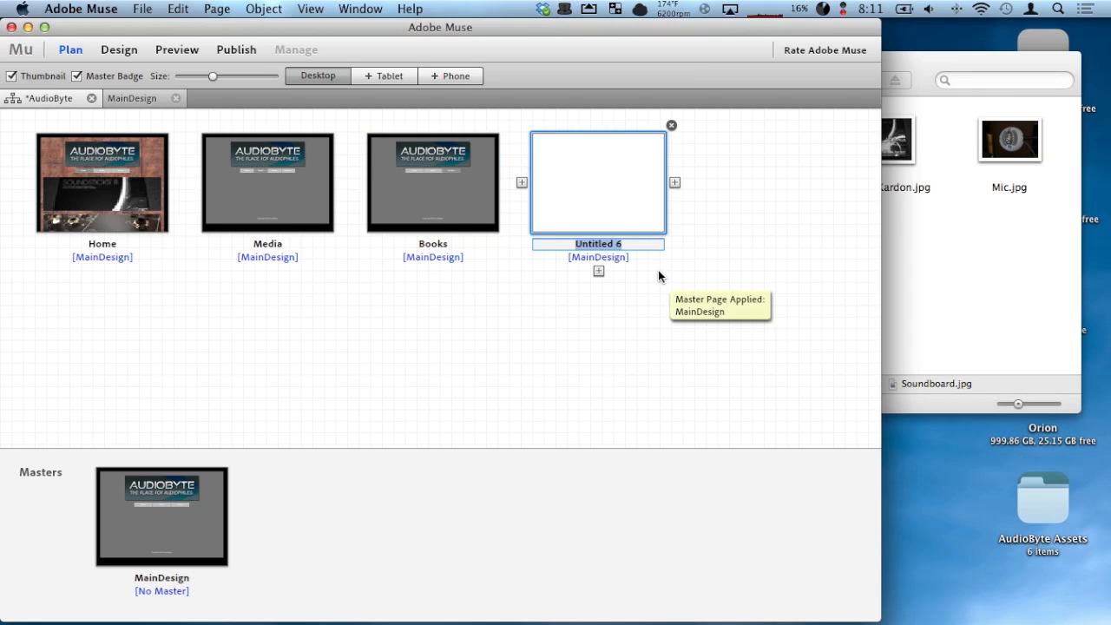
{"action": "type", "text": "Websites"}
{"action": "left_click", "coordinate": [636, 307]}
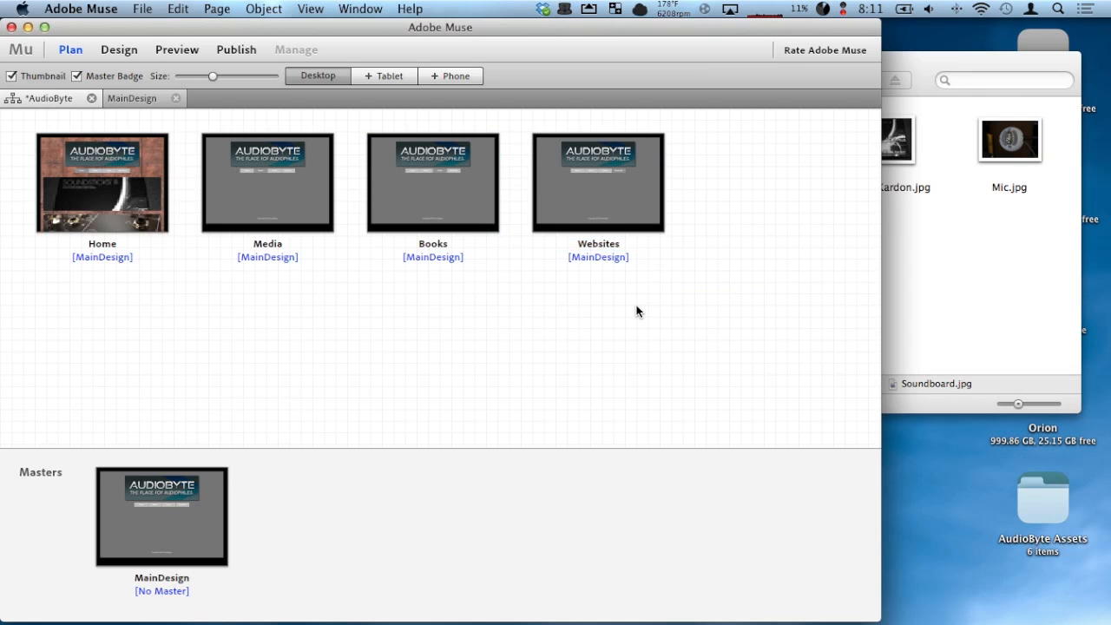
Step: Check the menu on the Home page, close that page, and view the menu widget's options on the MainDesign master
{"action": "double_click", "coordinate": [82, 171]}
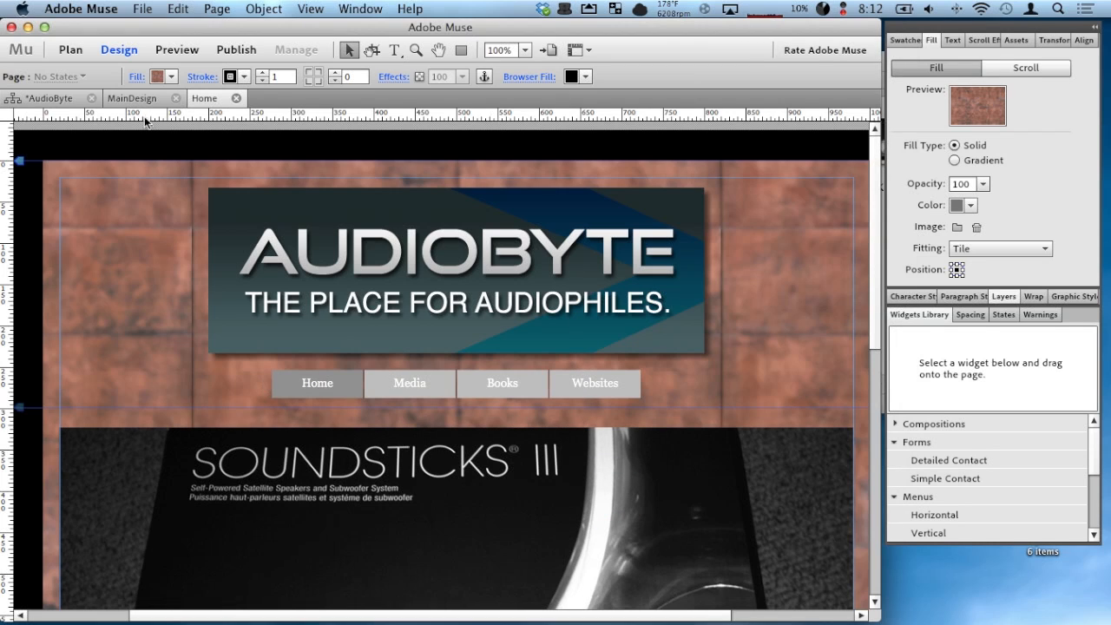
{"action": "left_click", "coordinate": [236, 98]}
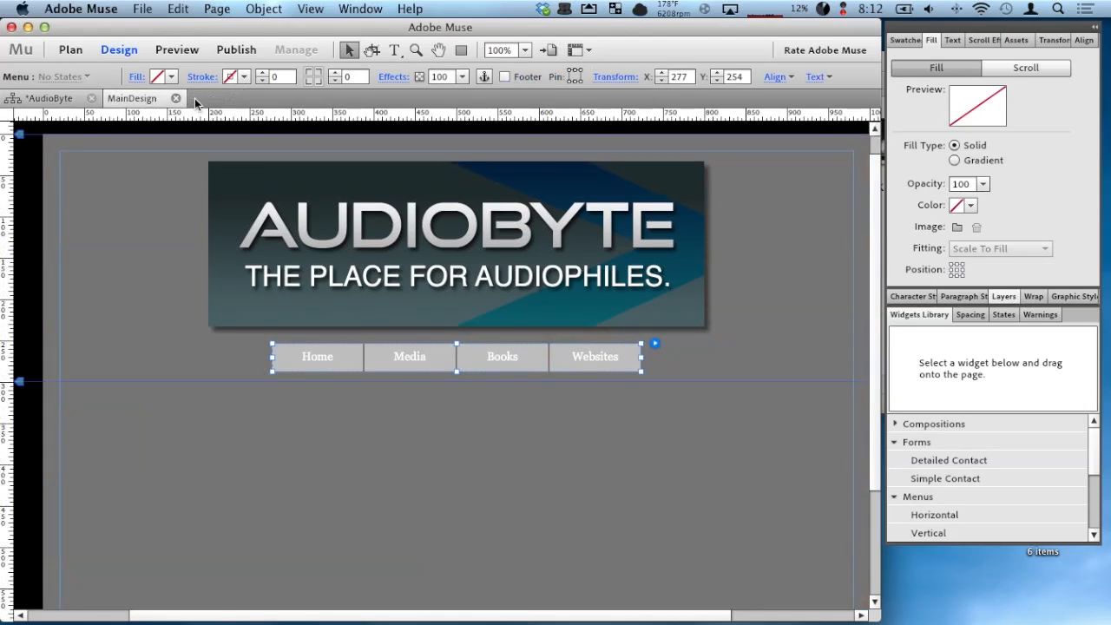
{"action": "left_click", "coordinate": [655, 345]}
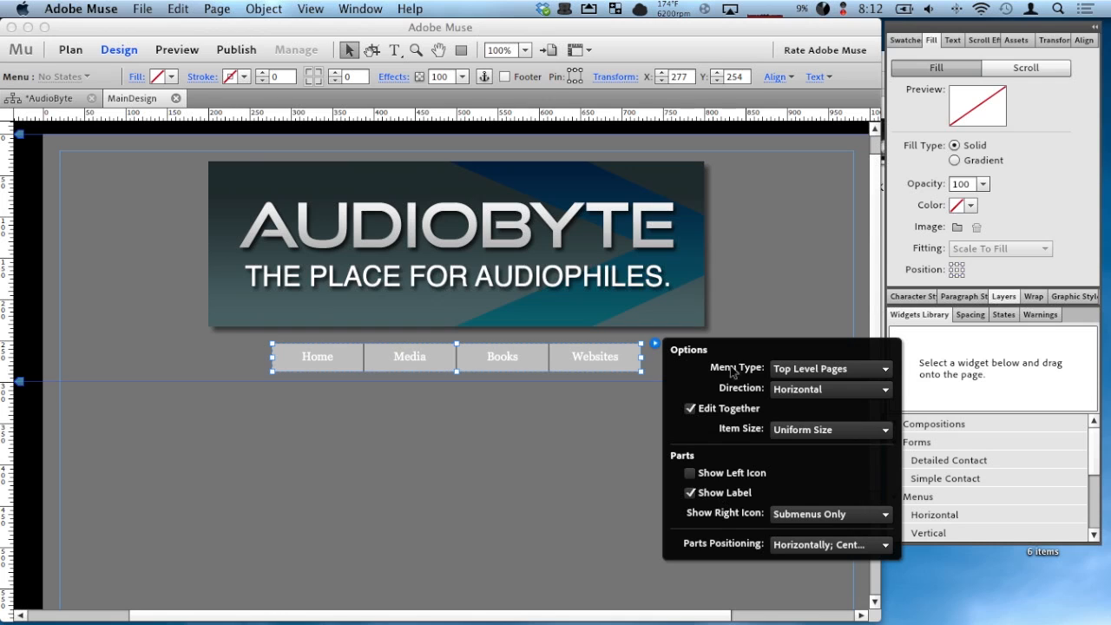
Step: Set the fill of the menu items to dark teal 09606F, sampled from the logo image
{"action": "left_click", "coordinate": [606, 365]}
{"action": "left_click", "coordinate": [590, 364]}
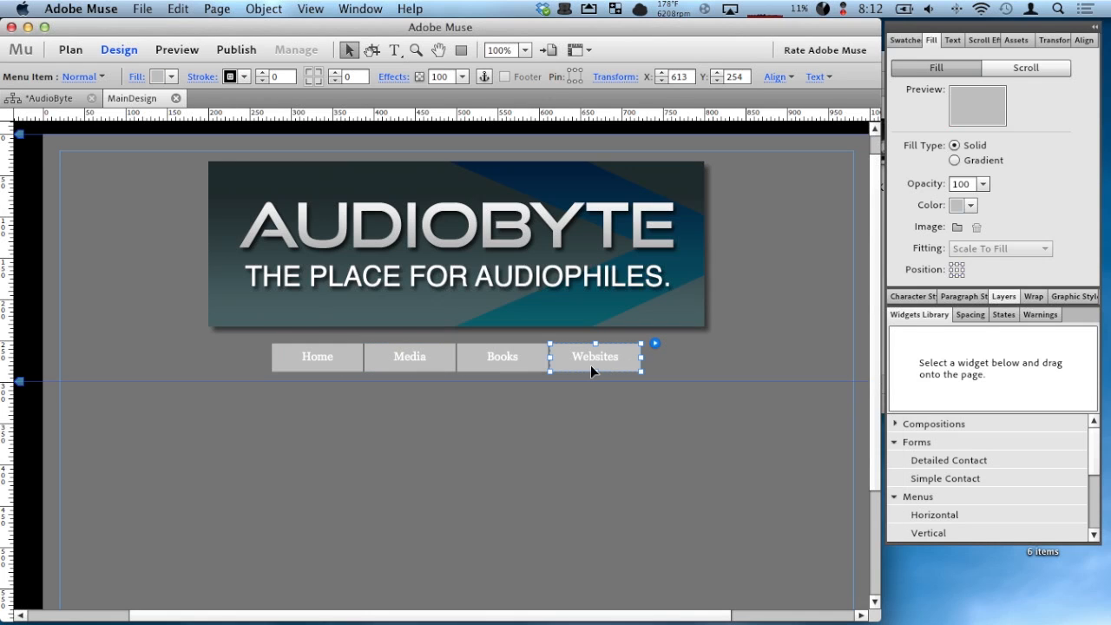
{"action": "left_click", "coordinate": [969, 205]}
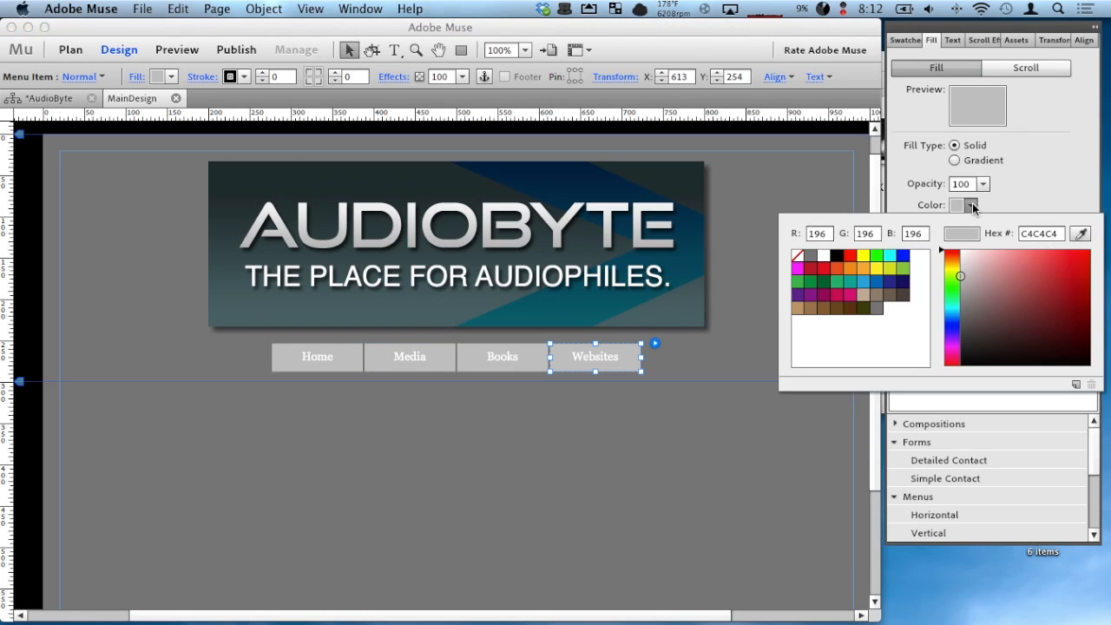
{"action": "left_click", "coordinate": [1080, 233]}
{"action": "left_click", "coordinate": [575, 303]}
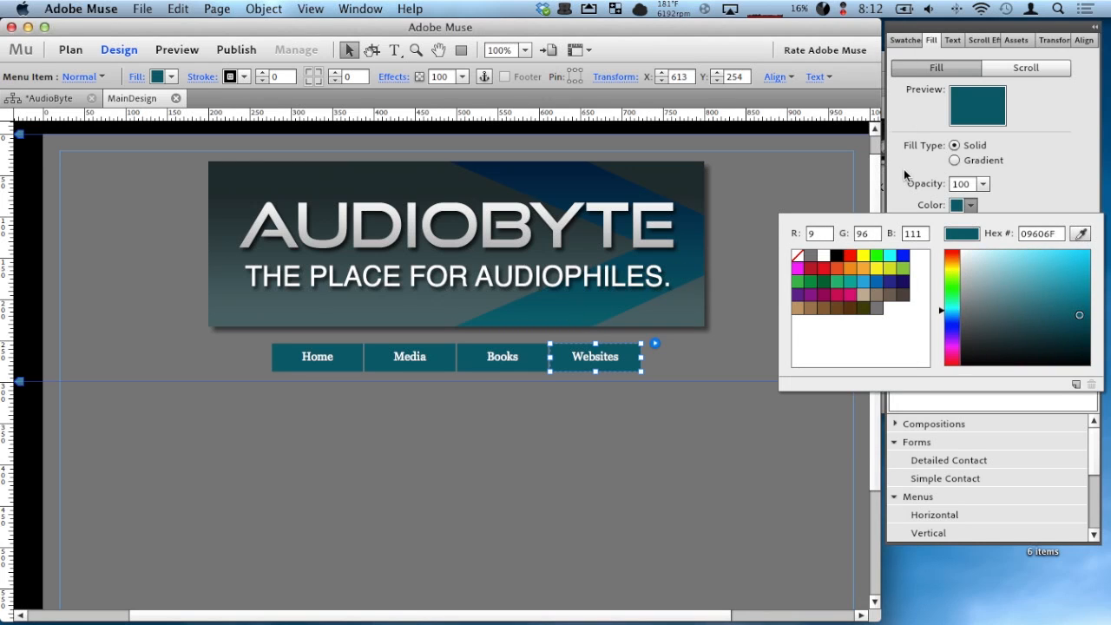
{"action": "left_click", "coordinate": [905, 176]}
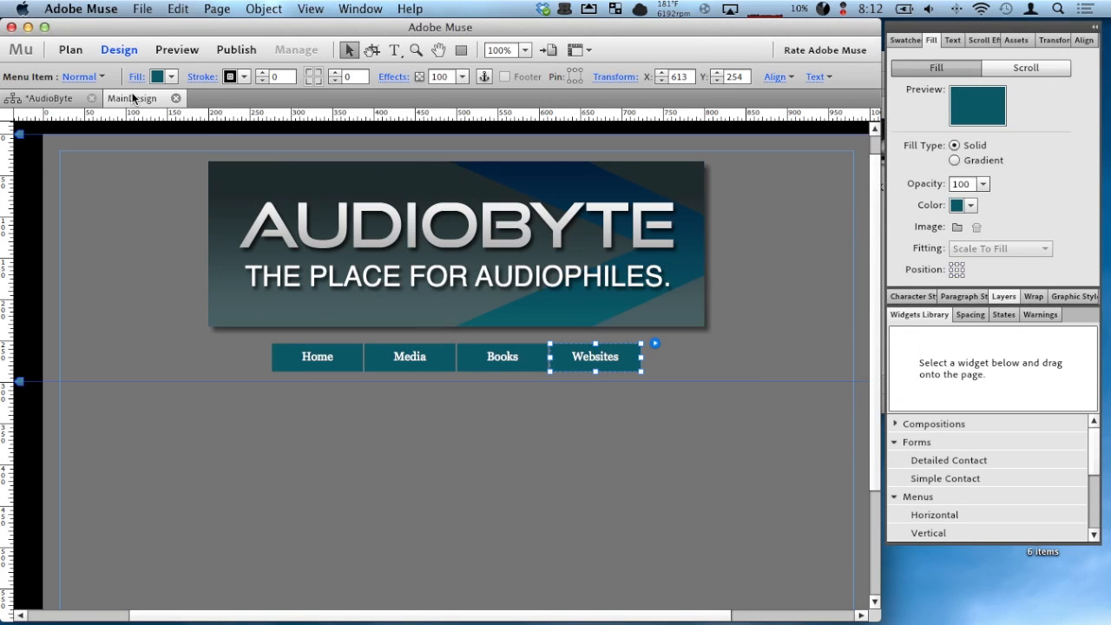
Step: Select the whole navigation menu on the MainDesign master and set its text font to Arial
{"action": "left_click", "coordinate": [580, 358]}
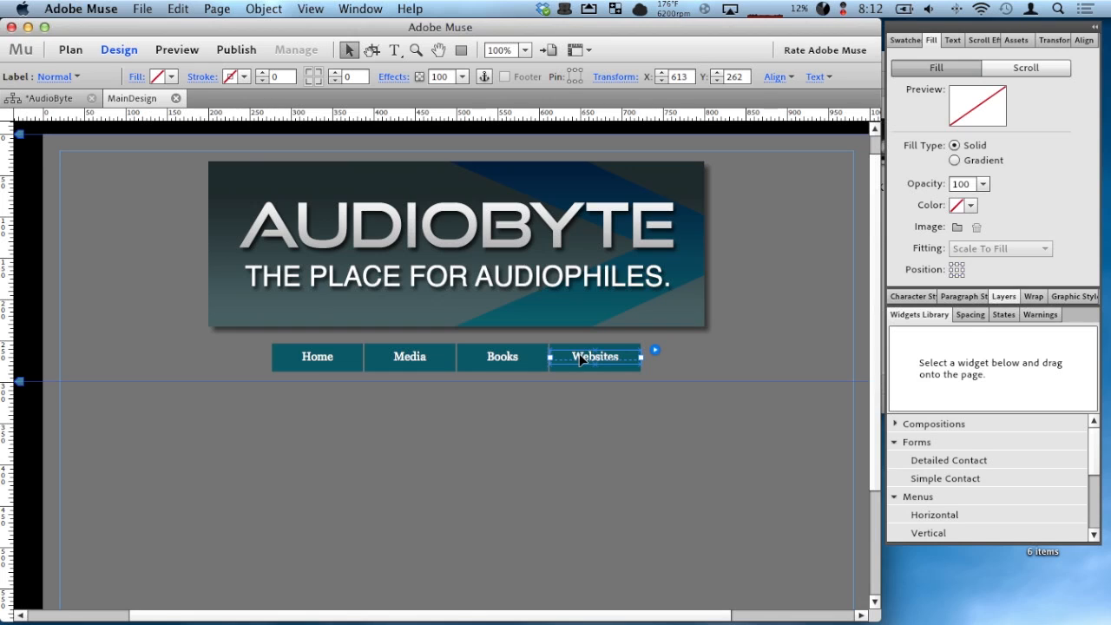
{"action": "left_click", "coordinate": [509, 360]}
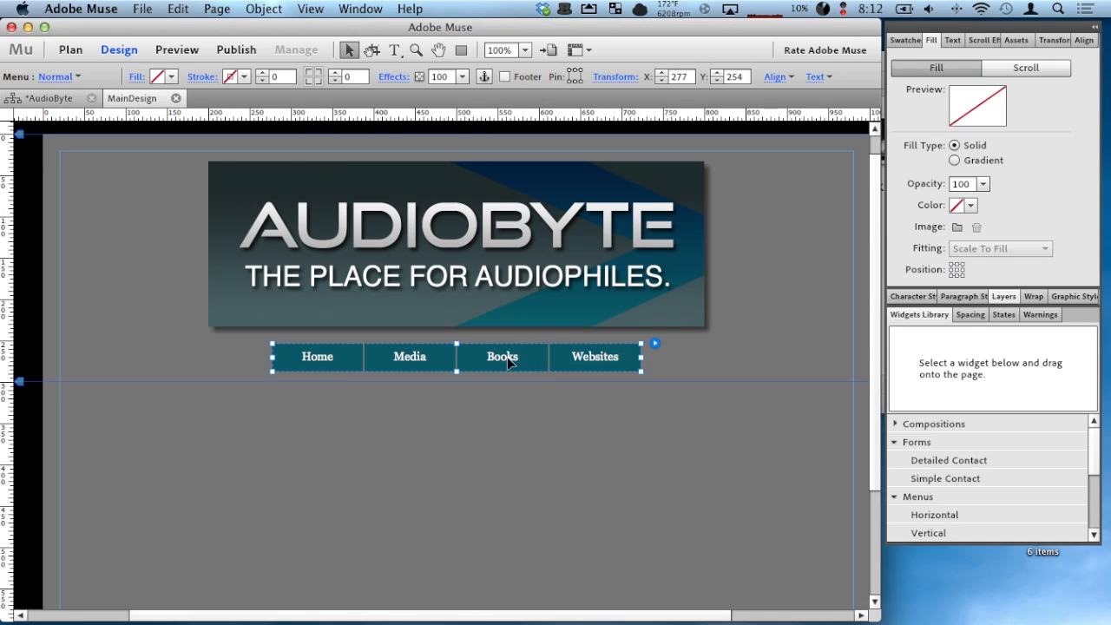
{"action": "left_click", "coordinate": [510, 362]}
{"action": "left_click", "coordinate": [523, 390]}
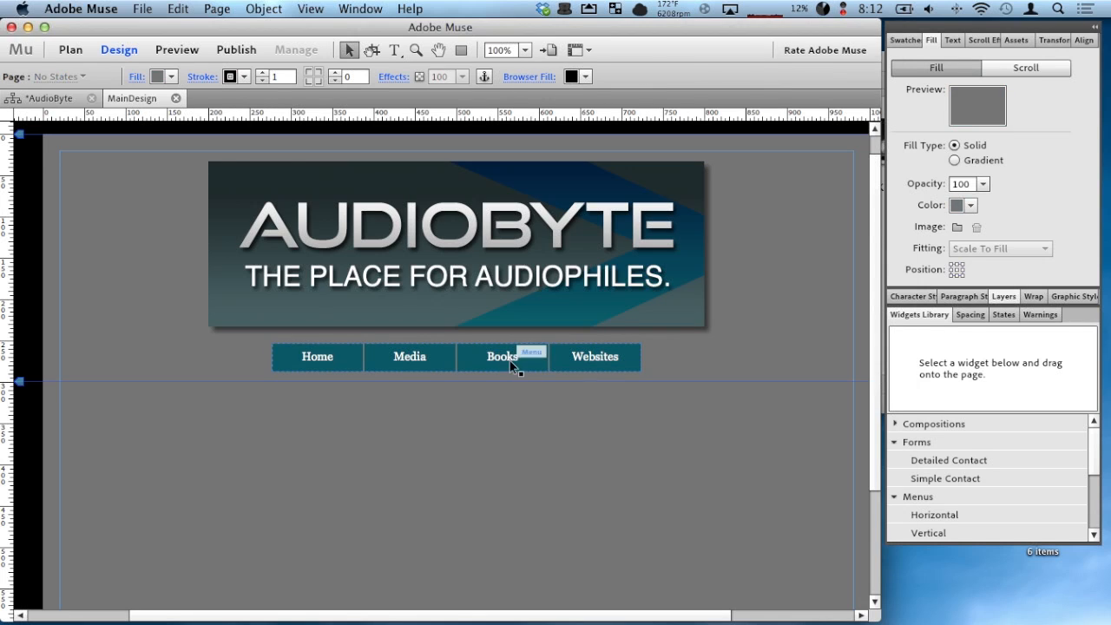
{"action": "left_click", "coordinate": [510, 360]}
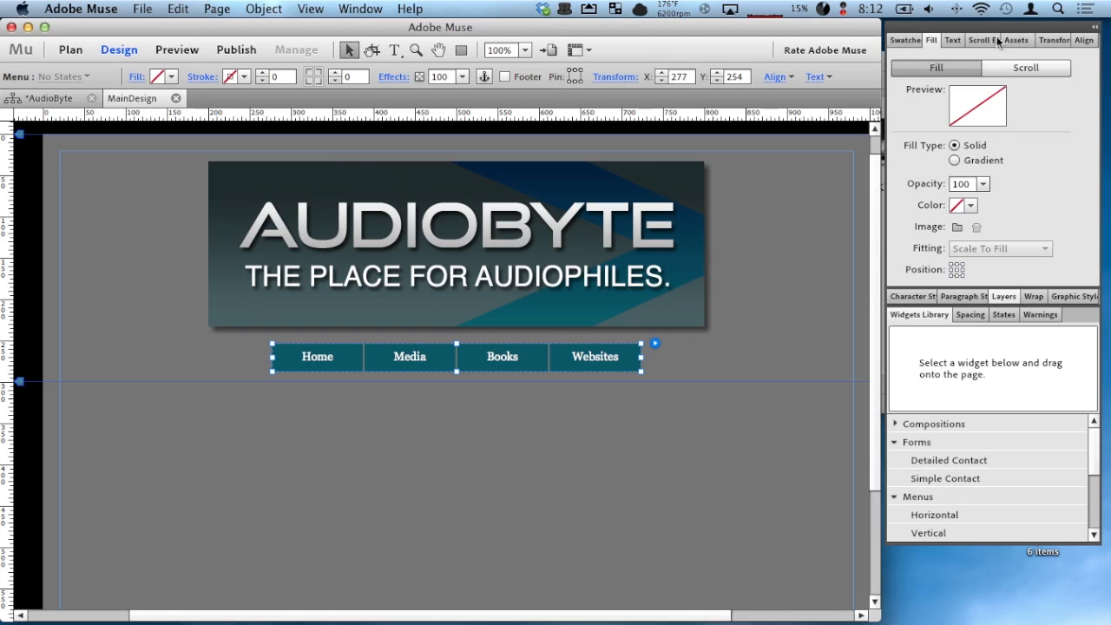
{"action": "left_click", "coordinate": [952, 40]}
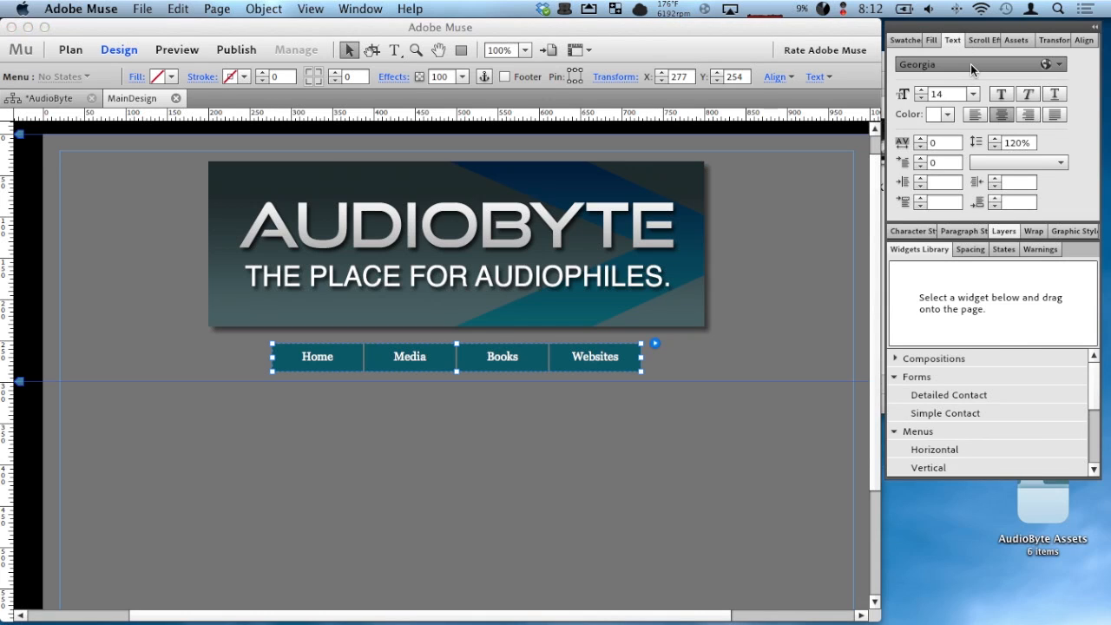
{"action": "left_click", "coordinate": [970, 63]}
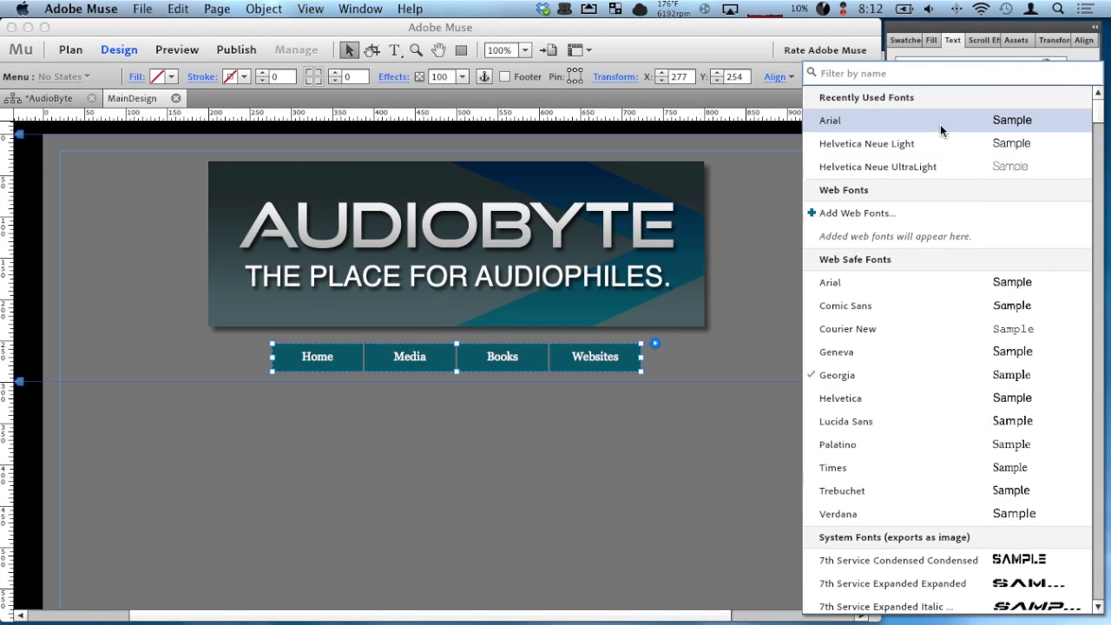
{"action": "left_click", "coordinate": [940, 120]}
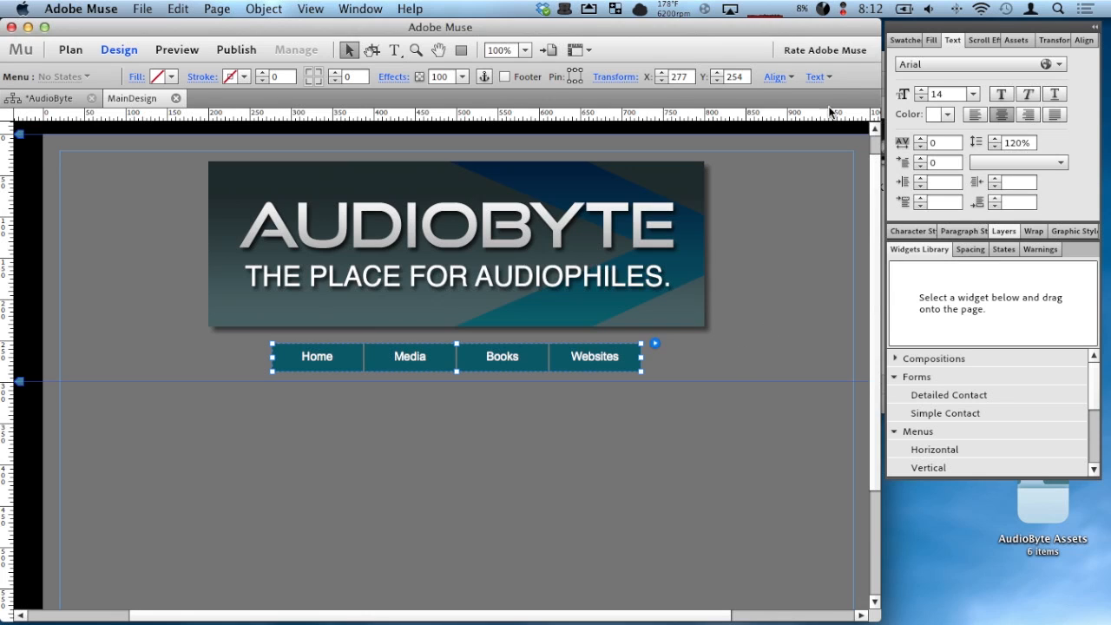
Step: Examine the web, web-safe and system font groups available for the menu text, keeping the current font
{"action": "left_click", "coordinate": [974, 64]}
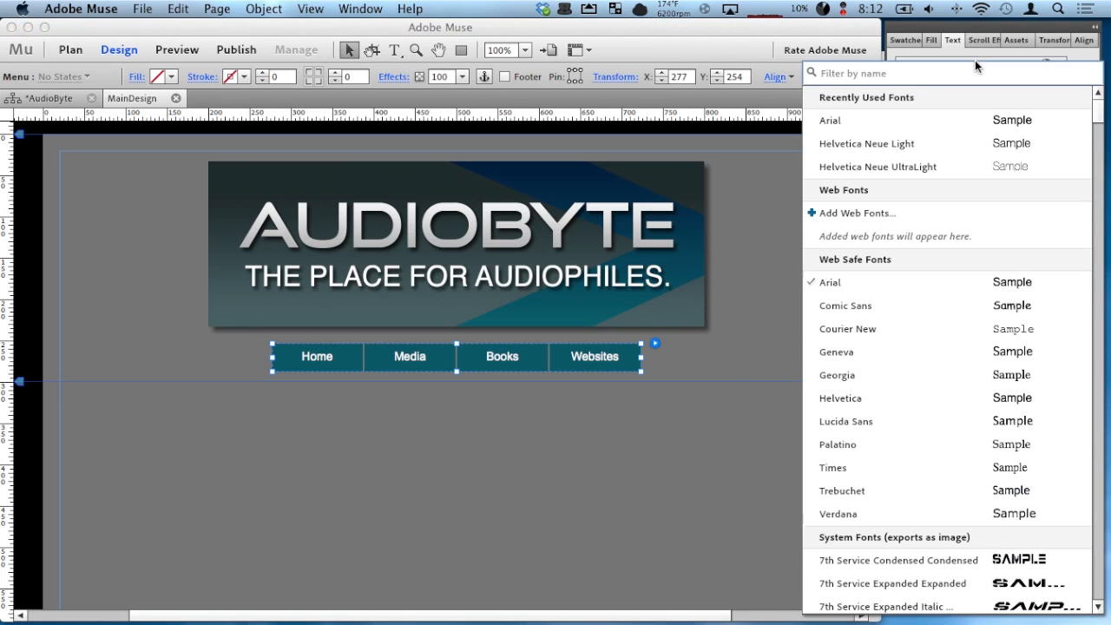
{"action": "left_click_drag", "start_coordinate": [1100, 113], "coordinate": [1102, 135]}
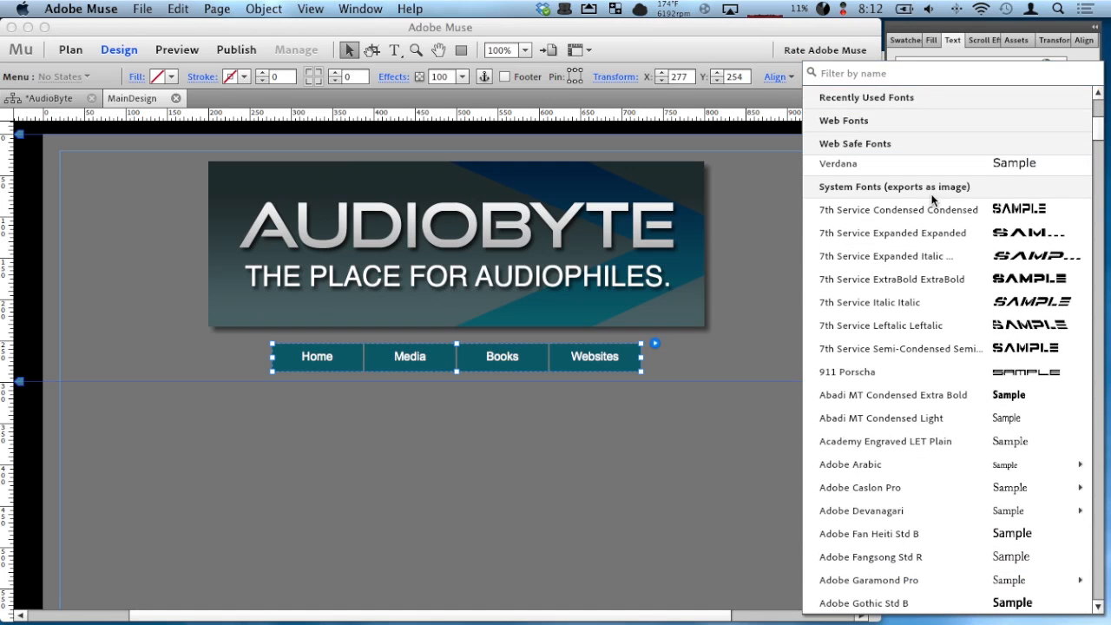
{"action": "left_click_drag", "start_coordinate": [1100, 131], "coordinate": [1101, 106]}
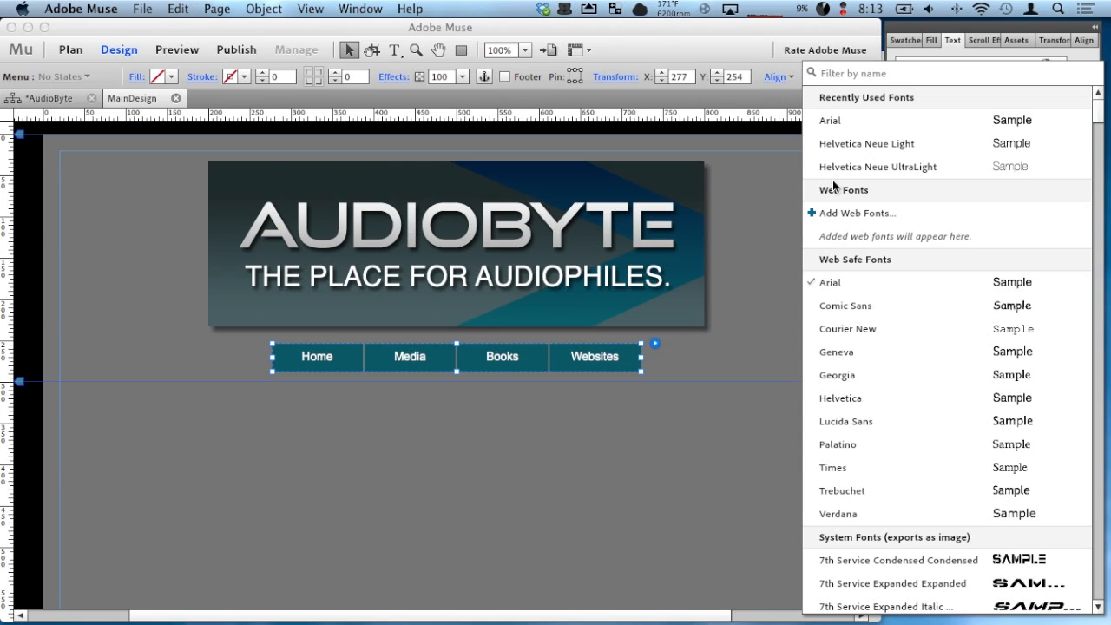
{"action": "left_click", "coordinate": [832, 180]}
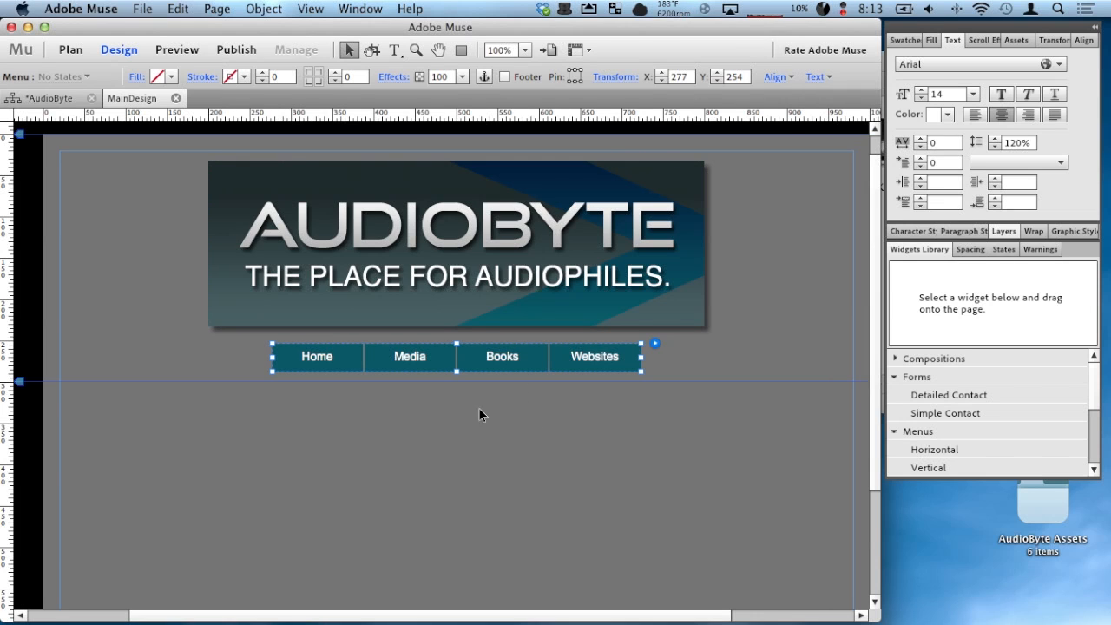
Step: View the Normal, Rollover, Mouse Down and Active states of the Websites menu item
{"action": "left_click", "coordinate": [510, 360]}
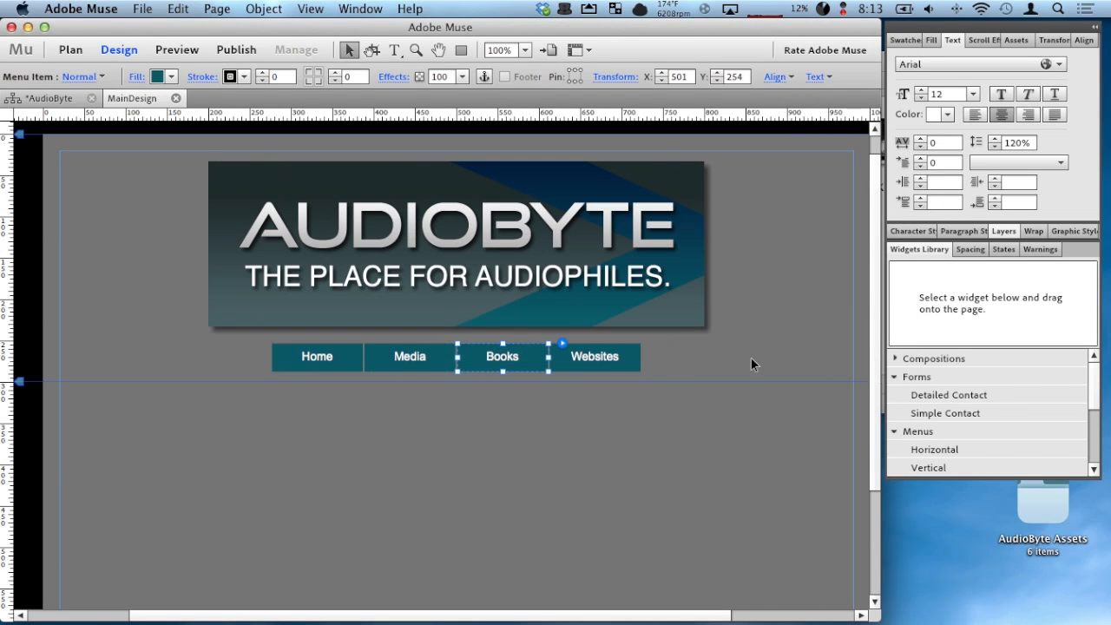
{"action": "left_click", "coordinate": [747, 356]}
{"action": "left_click", "coordinate": [591, 359]}
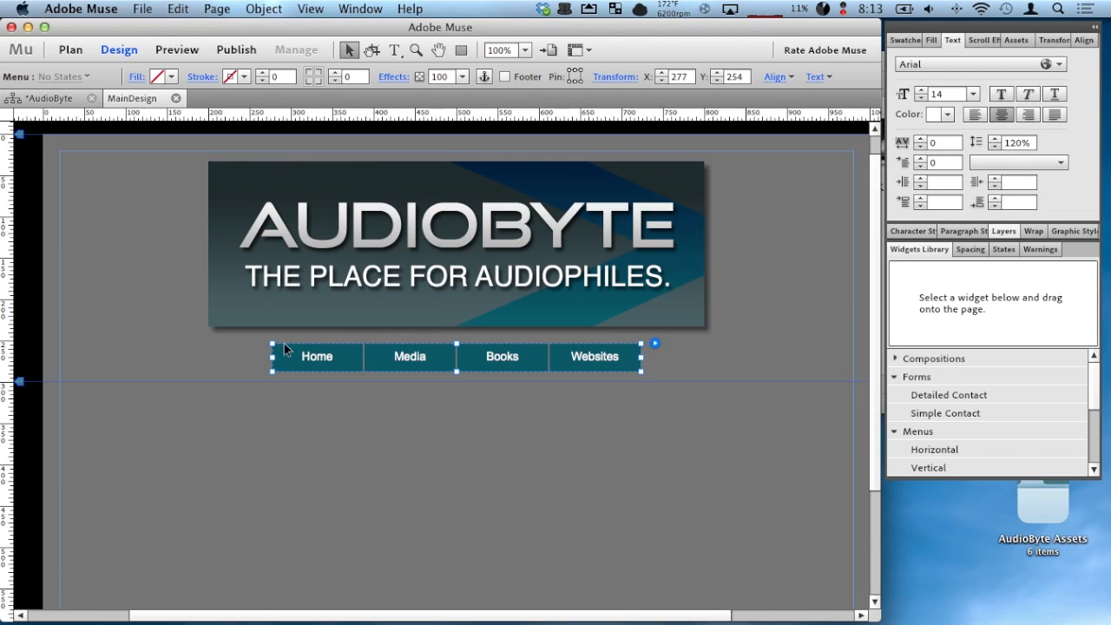
{"action": "left_click", "coordinate": [1003, 250]}
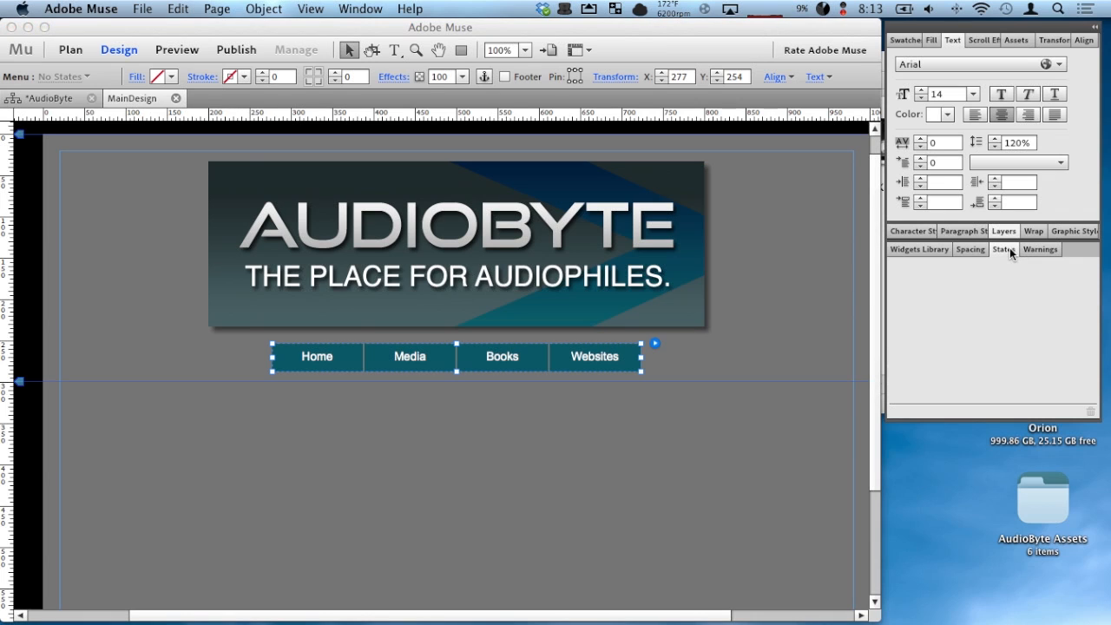
{"action": "left_click", "coordinate": [566, 356]}
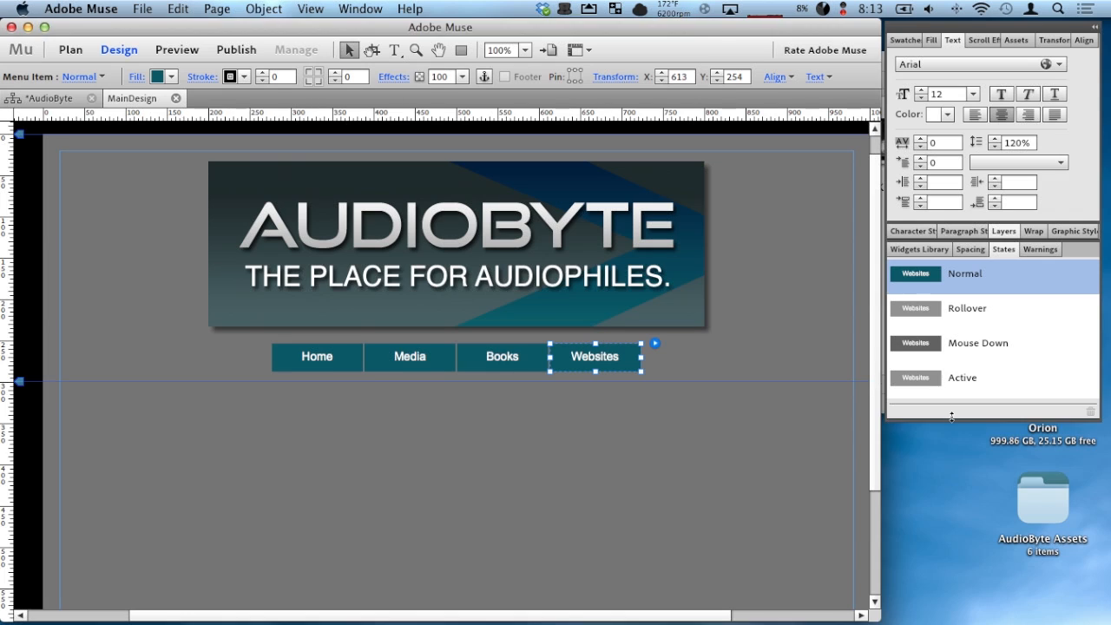
{"action": "left_click_drag", "start_coordinate": [953, 420], "coordinate": [953, 518]}
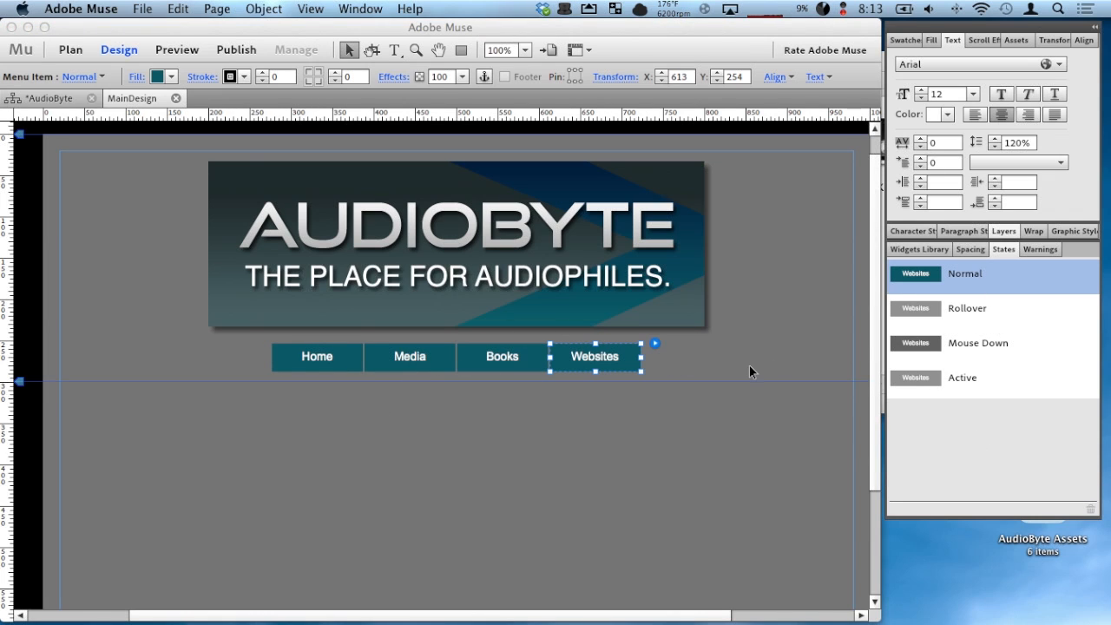
{"action": "left_click", "coordinate": [949, 307]}
{"action": "left_click", "coordinate": [954, 352]}
{"action": "left_click", "coordinate": [951, 314]}
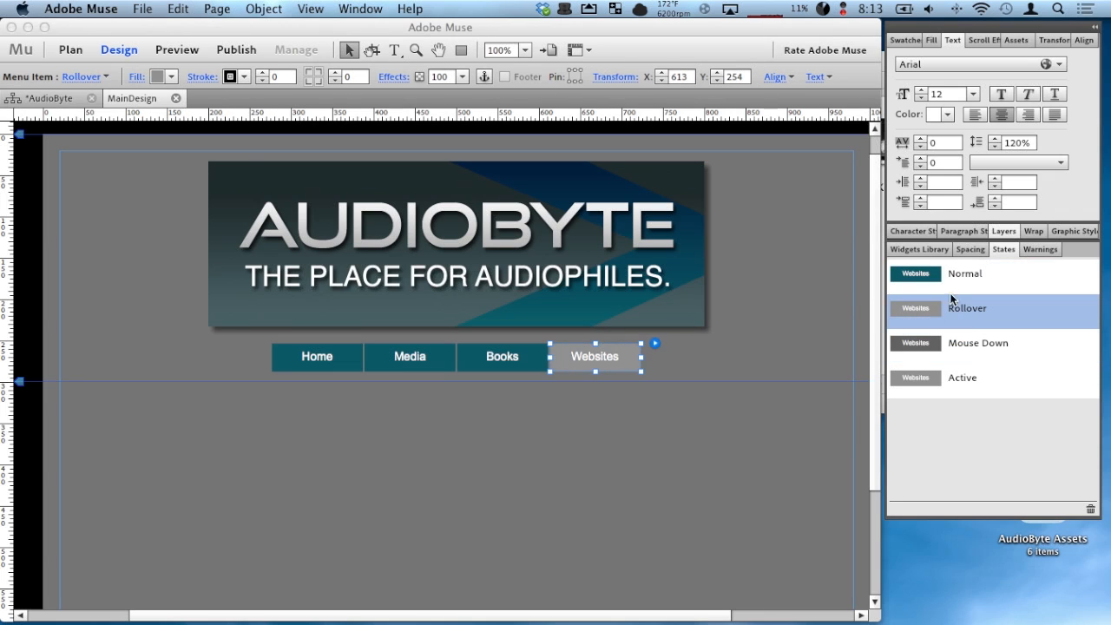
{"action": "left_click", "coordinate": [950, 276]}
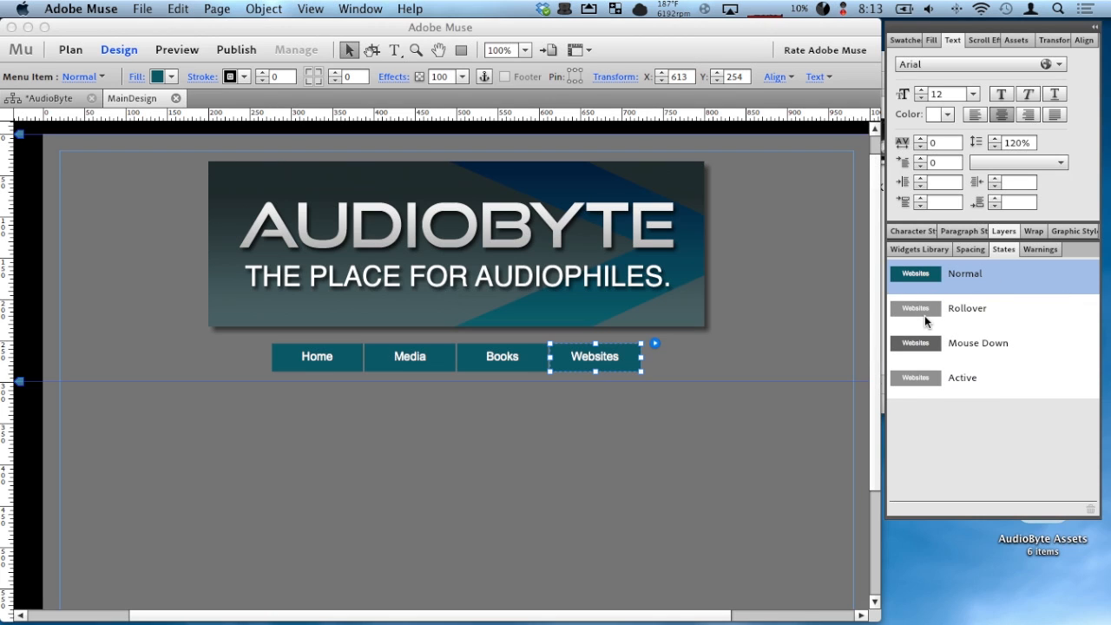
{"action": "mouse_move", "coordinate": [926, 310]}
Step: Preview the master, test the Books and Media menu buttons, and return to the design view
{"action": "left_click", "coordinate": [177, 50]}
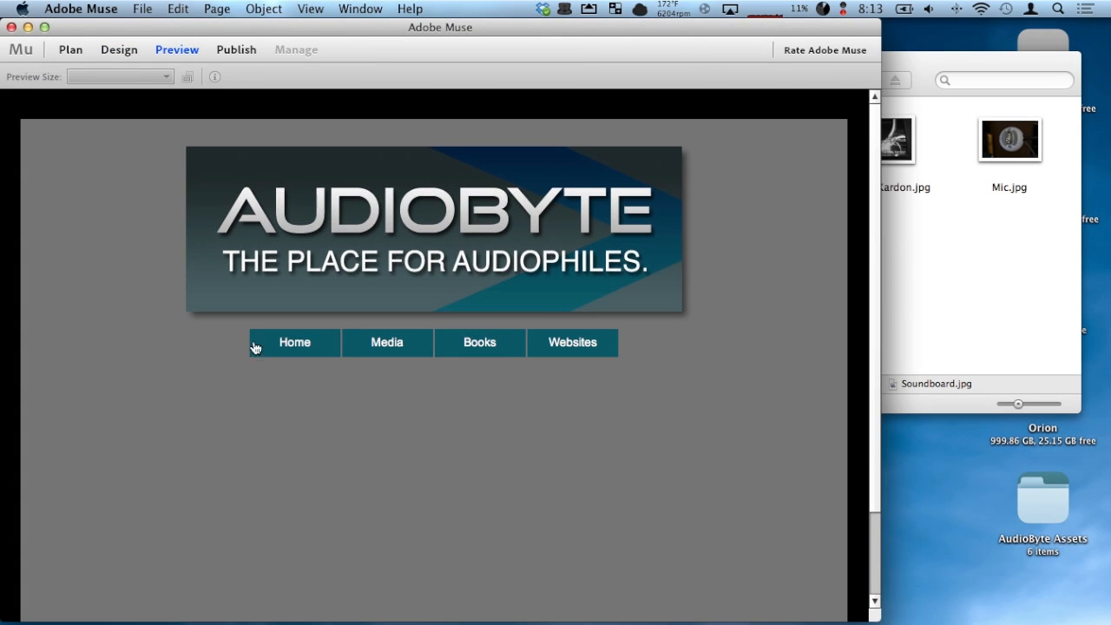
{"action": "left_click", "coordinate": [449, 341]}
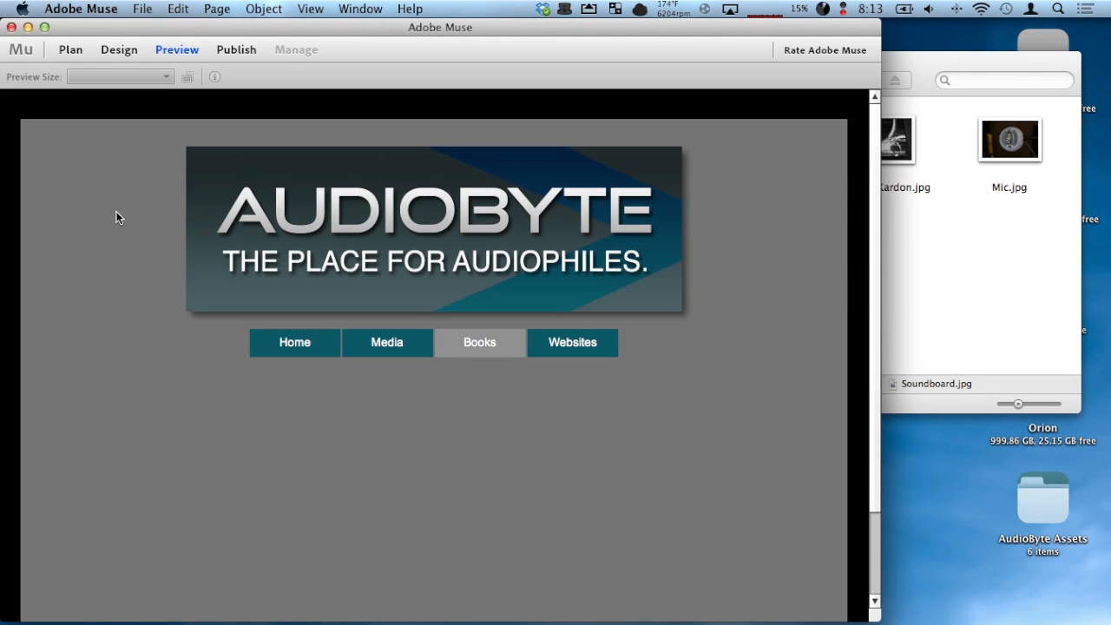
{"action": "left_click", "coordinate": [358, 341]}
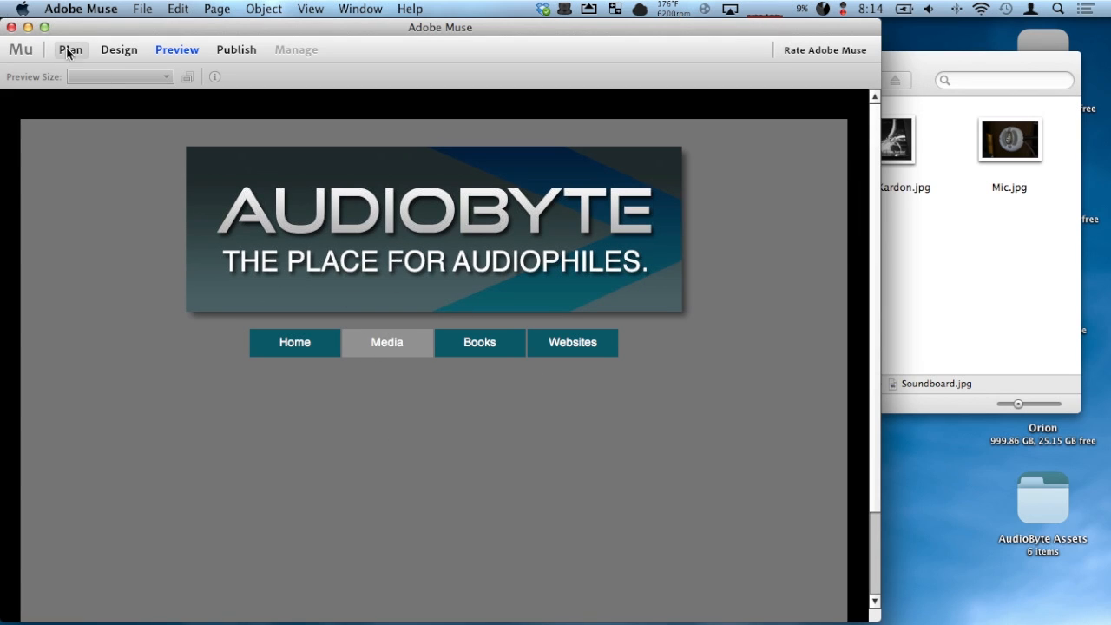
{"action": "left_click", "coordinate": [133, 53]}
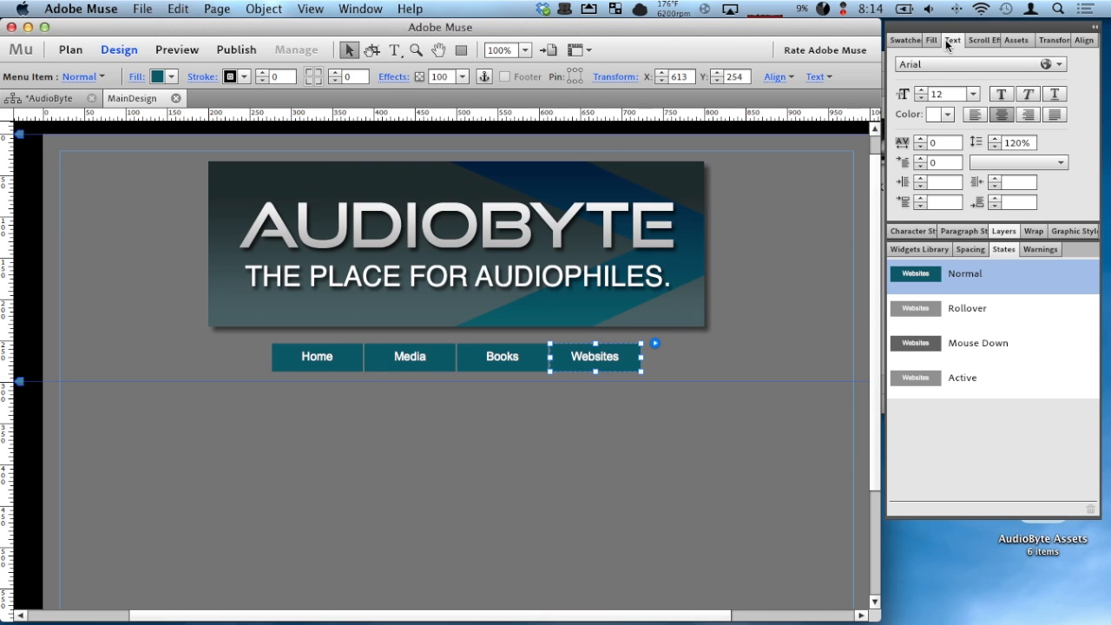
Step: Fill the master's page background with the texture image BronzeCopper0020_21_S.jpg, centered and with Tile fitting
{"action": "left_click", "coordinate": [927, 41]}
{"action": "left_click", "coordinate": [954, 229]}
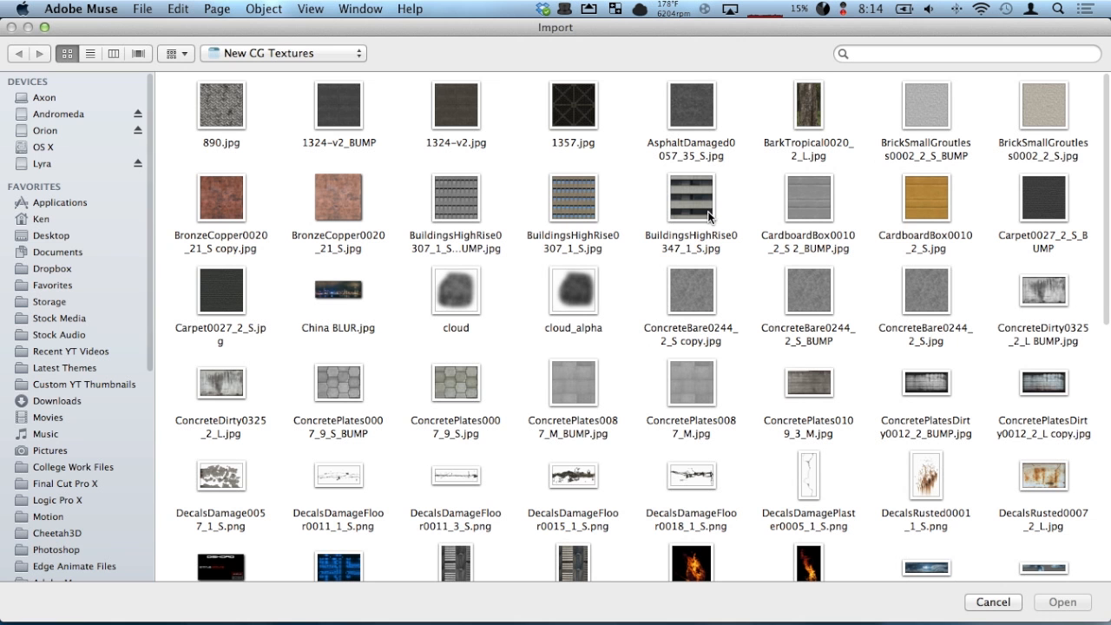
{"action": "left_click", "coordinate": [336, 189]}
{"action": "double_click", "coordinate": [336, 182]}
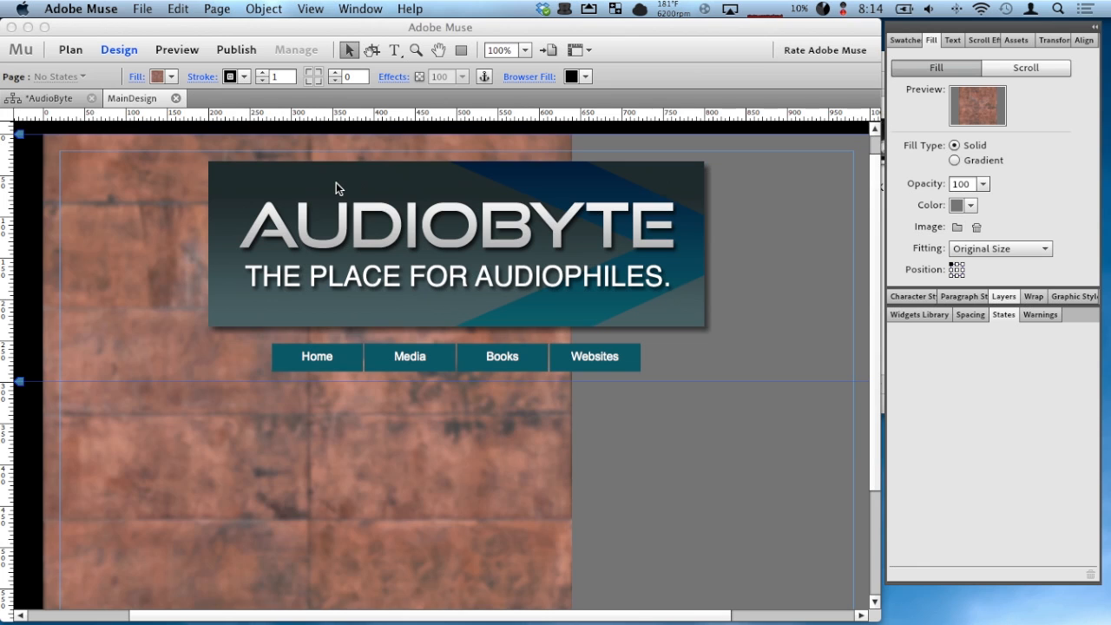
{"action": "left_click", "coordinate": [957, 266]}
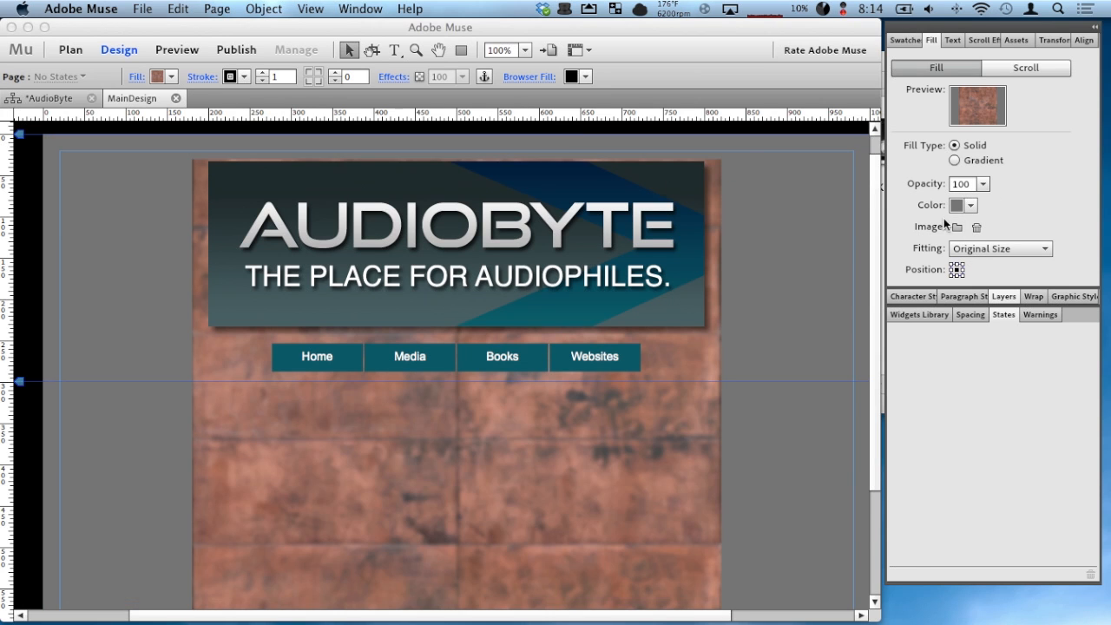
{"action": "left_click", "coordinate": [987, 238]}
{"action": "left_click", "coordinate": [973, 319]}
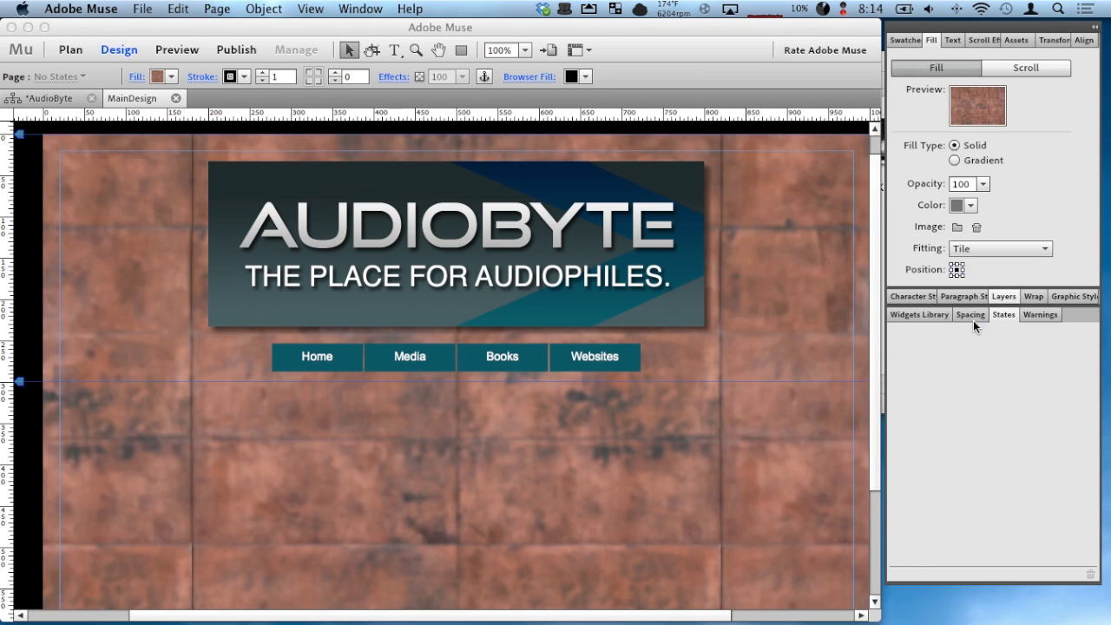
Step: Enable scroll motion for the background fill with a vertical speed of 0 and save the site
{"action": "left_click", "coordinate": [1024, 70]}
{"action": "left_click", "coordinate": [904, 90]}
{"action": "left_click", "coordinate": [1013, 107]}
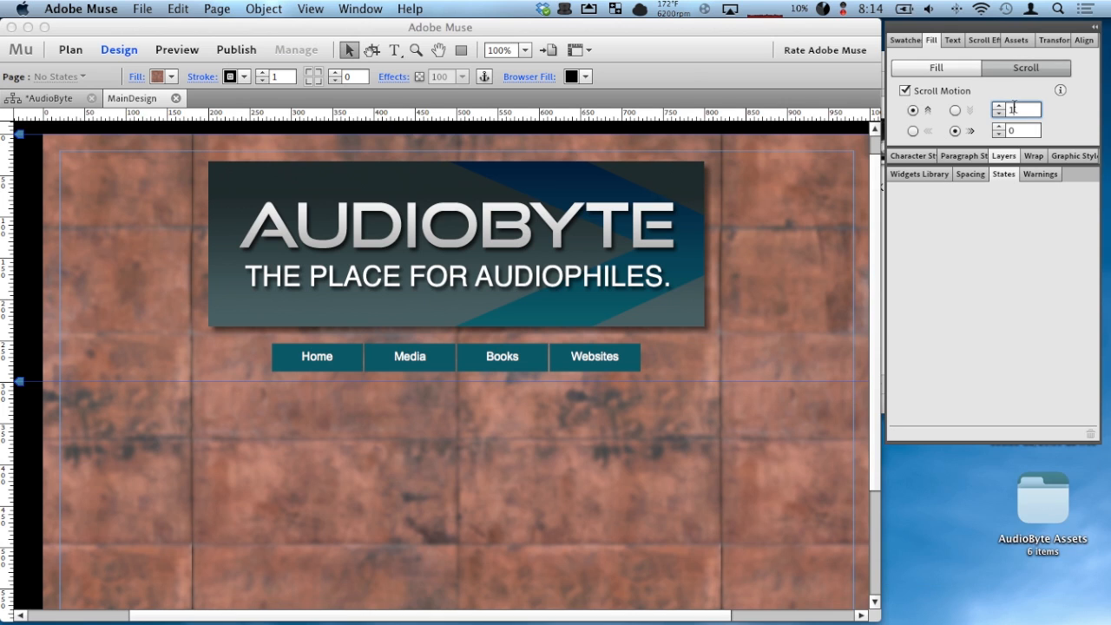
{"action": "type", "text": "0"}
{"action": "key", "text": "super+s"}
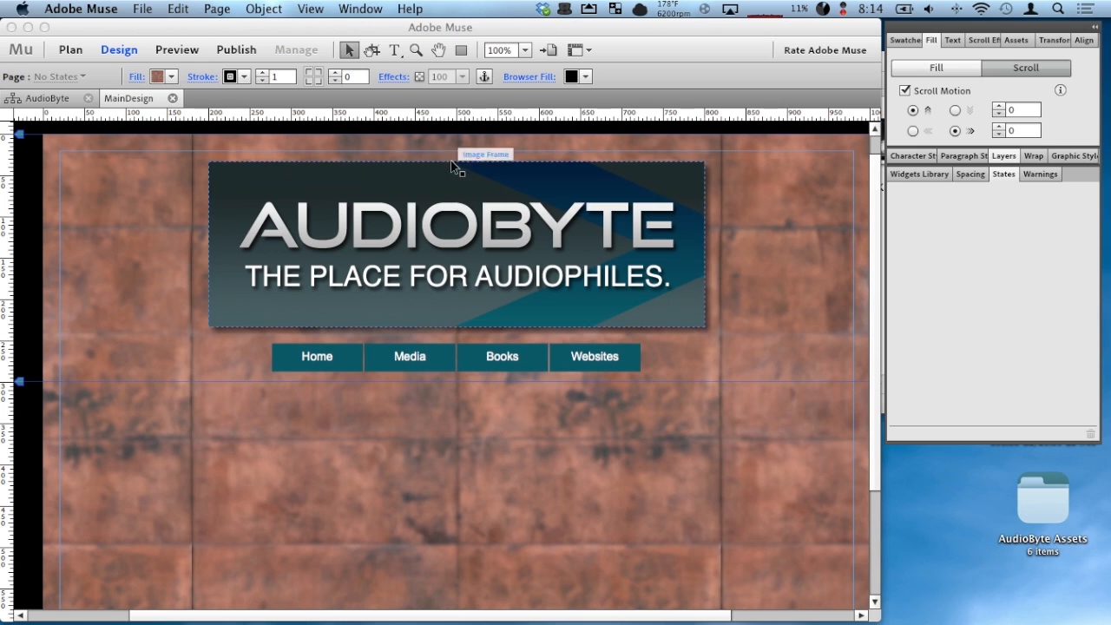
Step: Close the MainDesign master and open the Home page from the site plan
{"action": "left_click", "coordinate": [173, 97]}
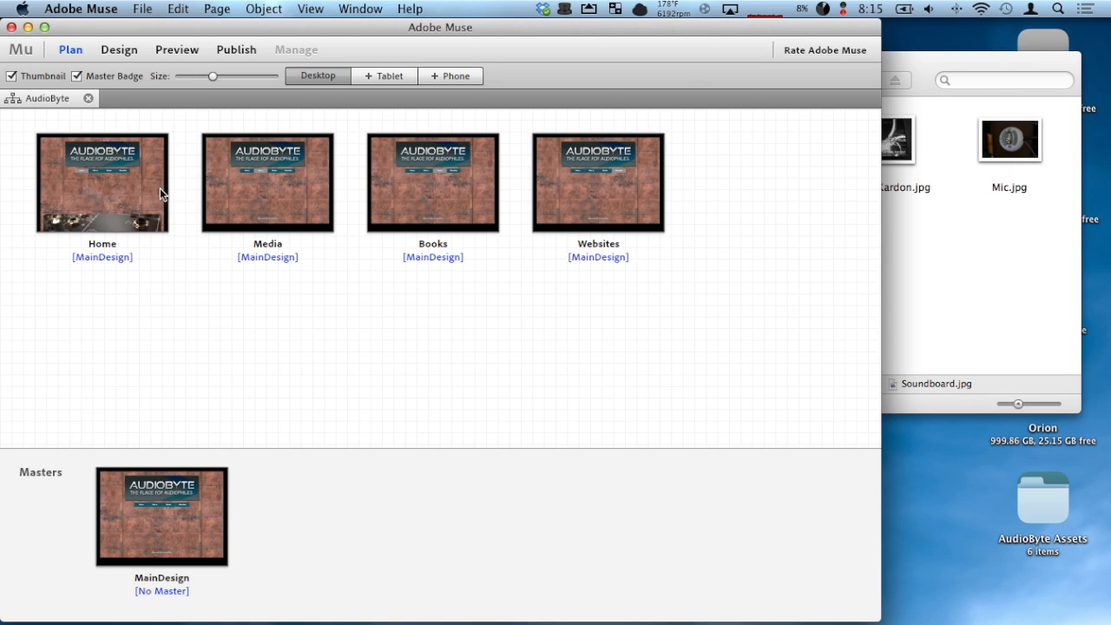
{"action": "double_click", "coordinate": [108, 187]}
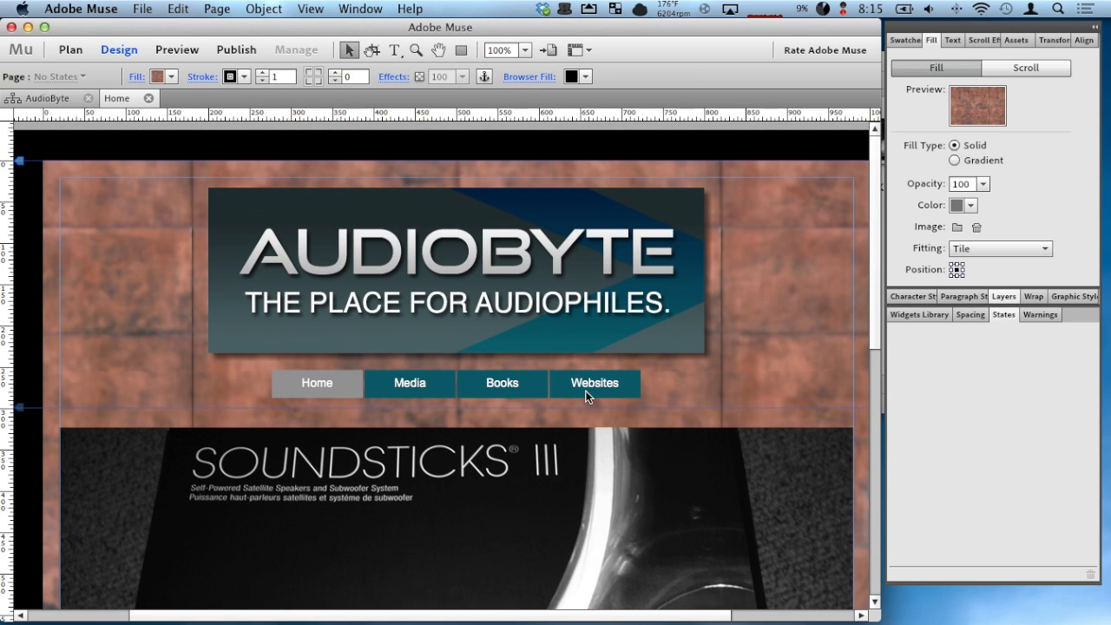
{"action": "scroll", "coordinate": [627, 319], "scroll_direction": "down", "scroll_amount": 1}
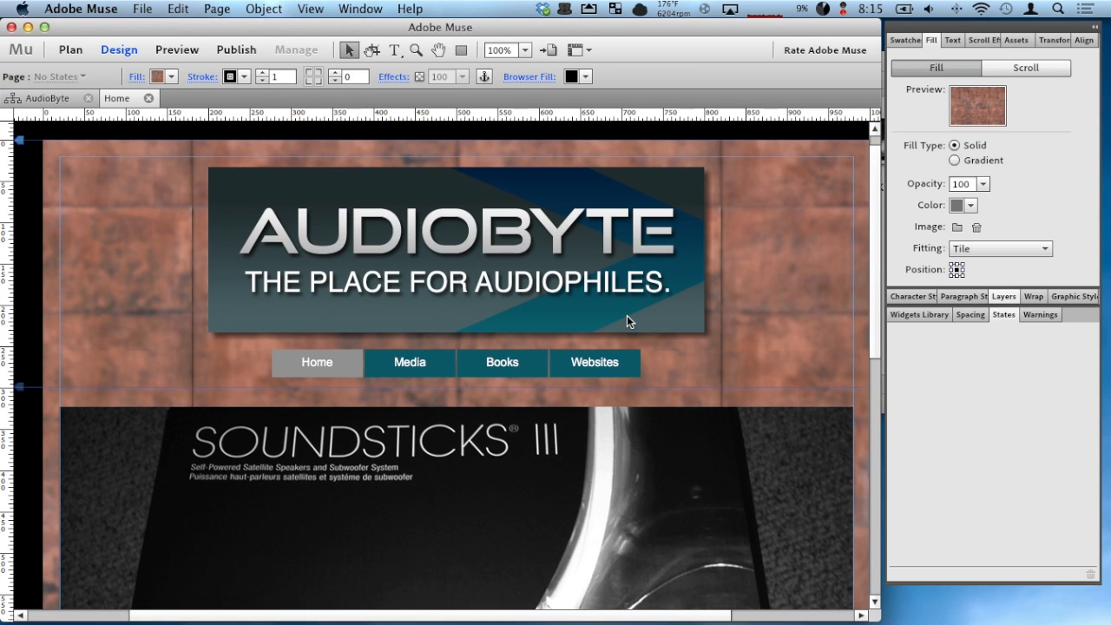
Step: Review the hyperlink style, language and in-browser editing settings in the site properties, and close the dialog
{"action": "left_click", "coordinate": [142, 9]}
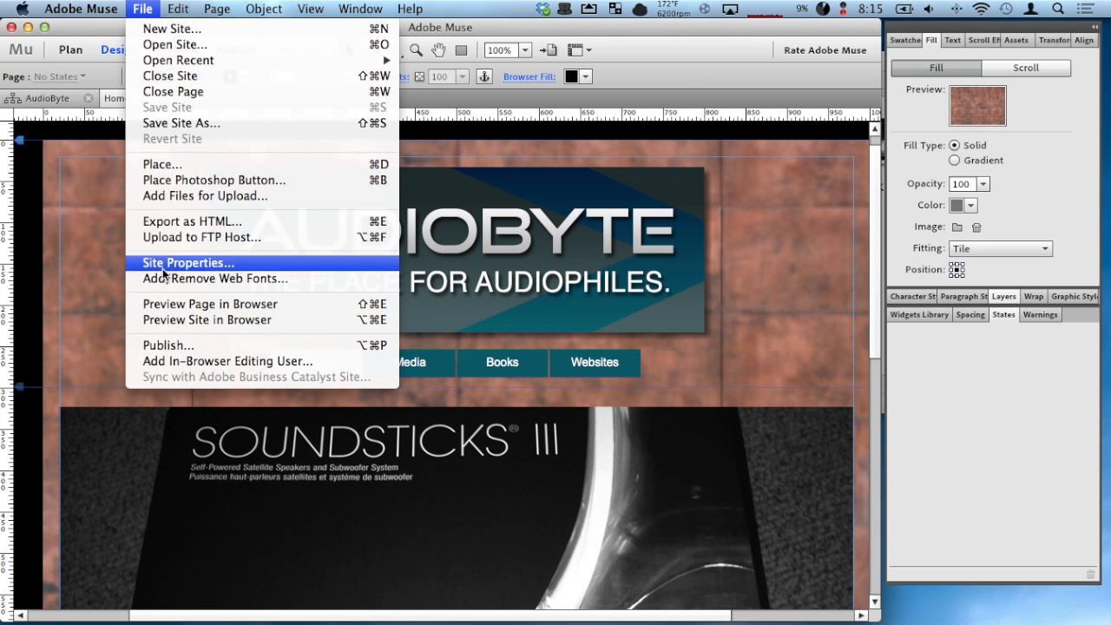
{"action": "left_click", "coordinate": [248, 262]}
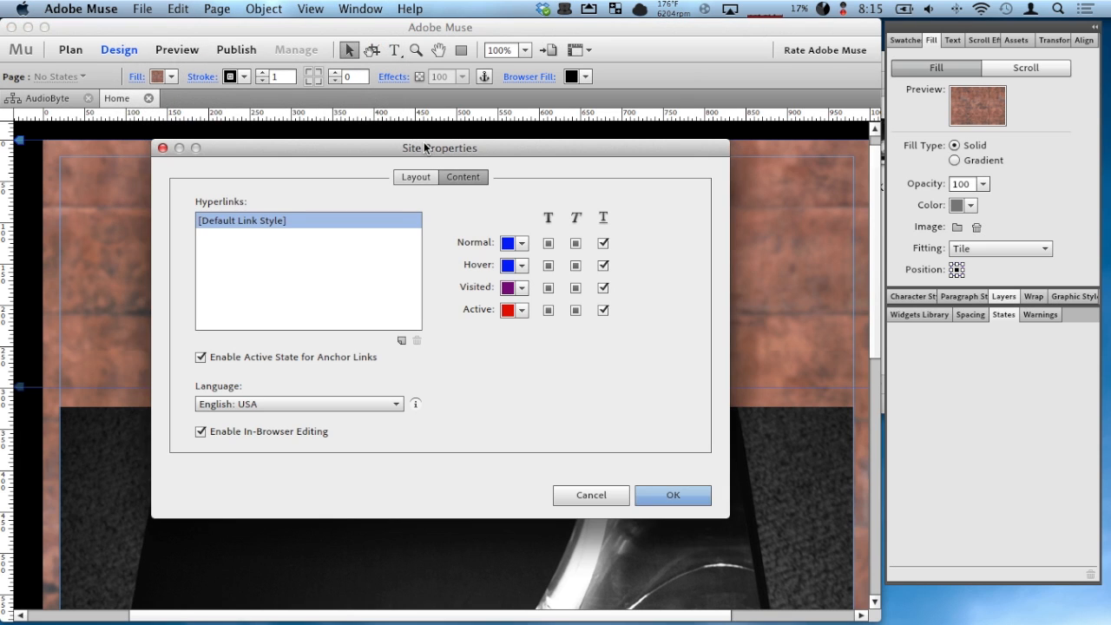
{"action": "left_click_drag", "start_coordinate": [425, 146], "coordinate": [558, 143]}
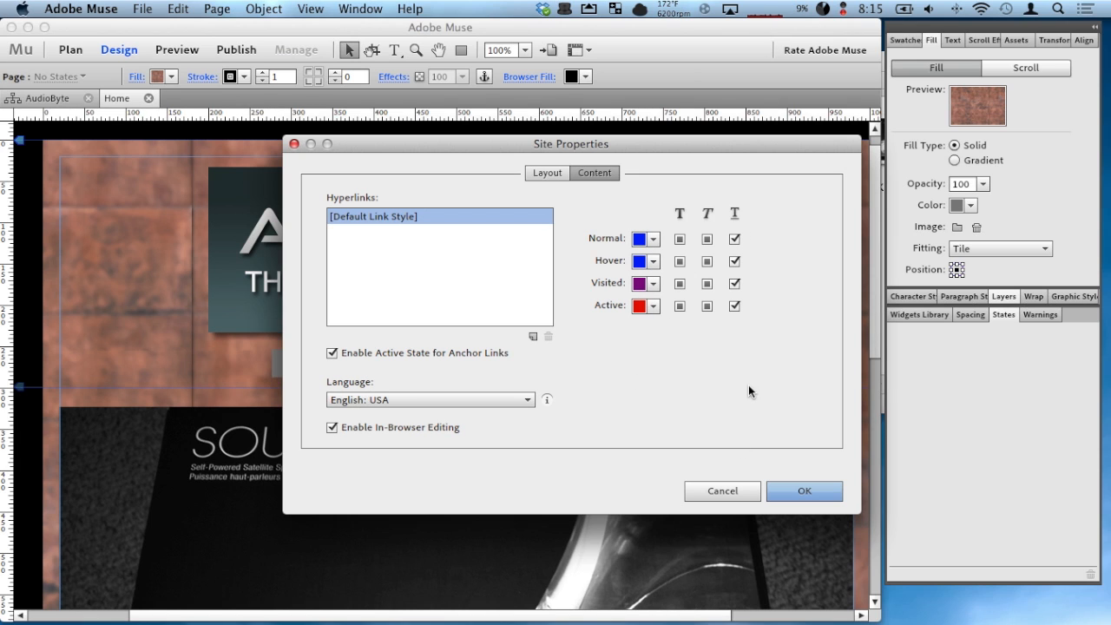
{"action": "left_click", "coordinate": [802, 494]}
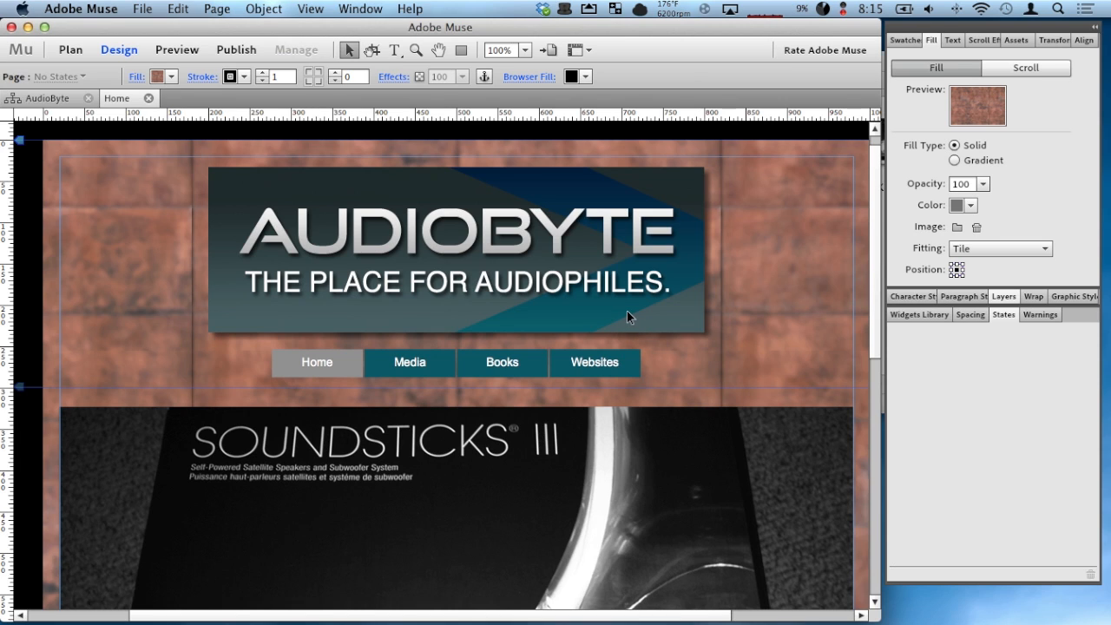
Step: Choose TwitterButton.psd from the AudioByte Assets folder on the desktop as a Photoshop button to place on the Home page
{"action": "left_click", "coordinate": [139, 9]}
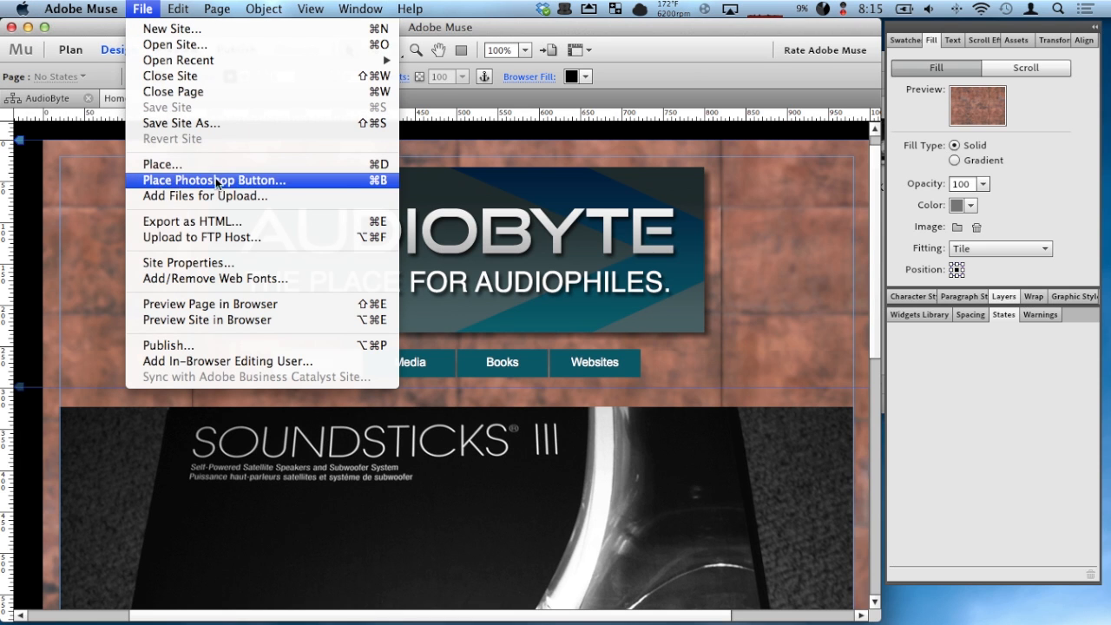
{"action": "left_click", "coordinate": [345, 180]}
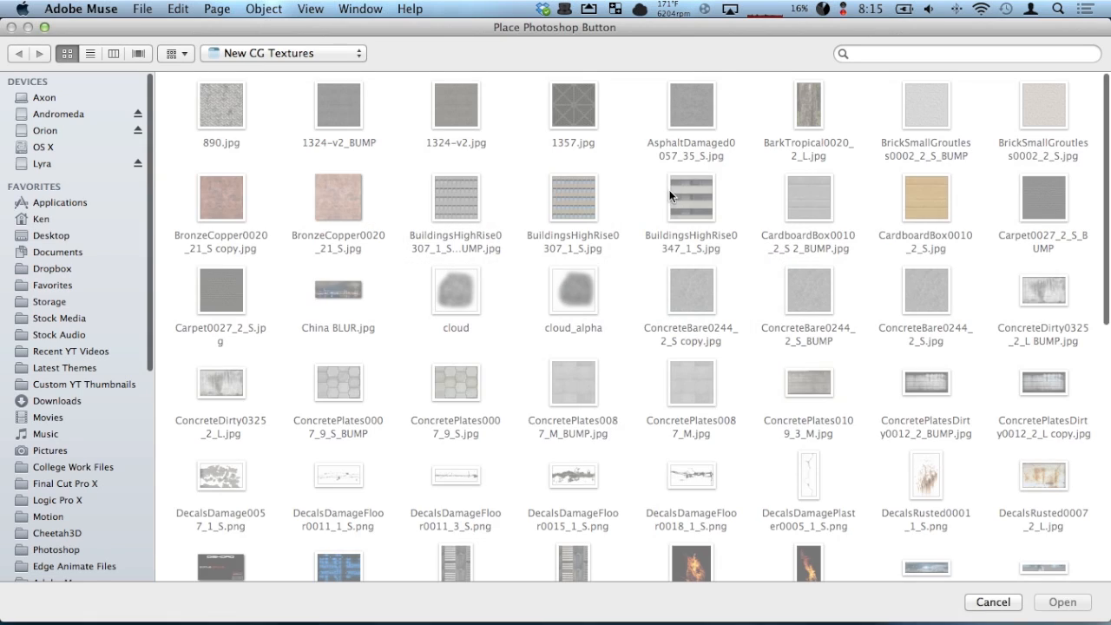
{"action": "left_click", "coordinate": [51, 235]}
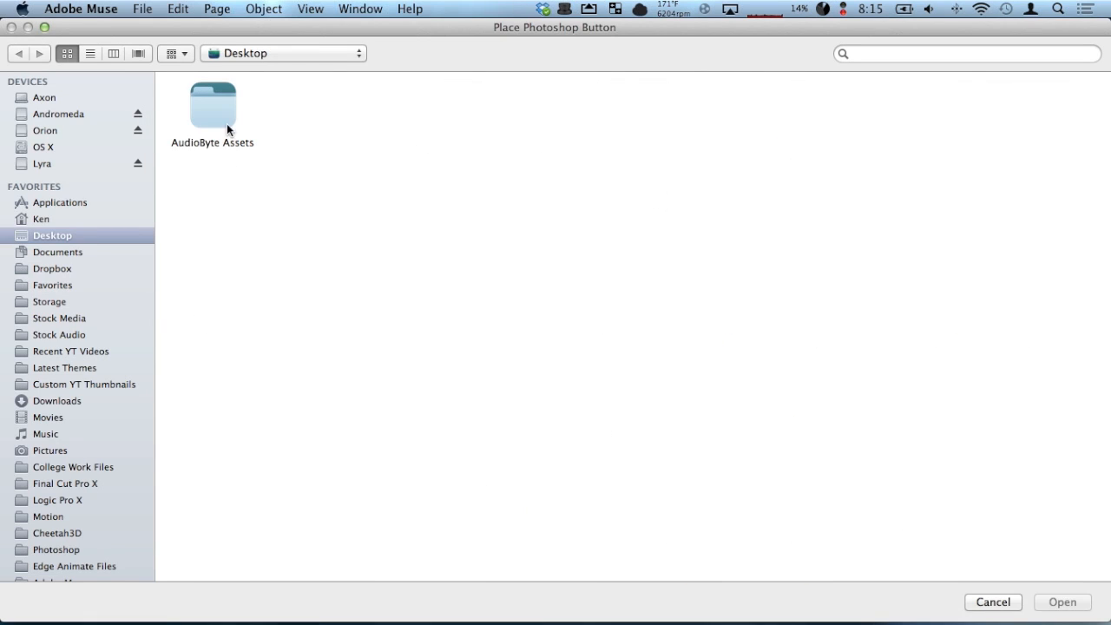
{"action": "double_click", "coordinate": [195, 105]}
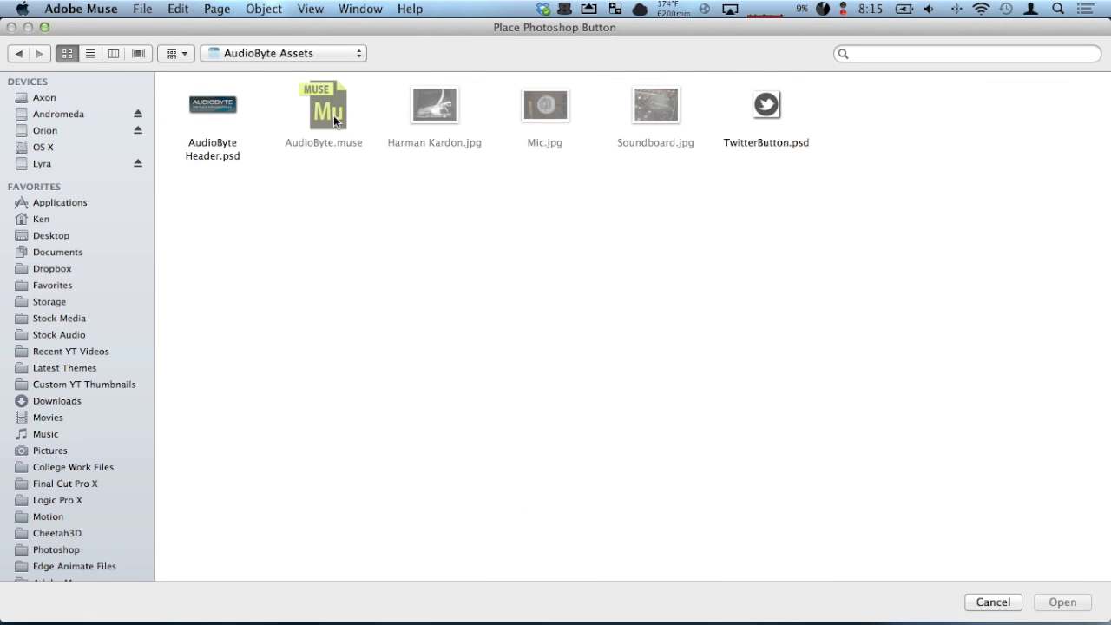
{"action": "left_click", "coordinate": [742, 117]}
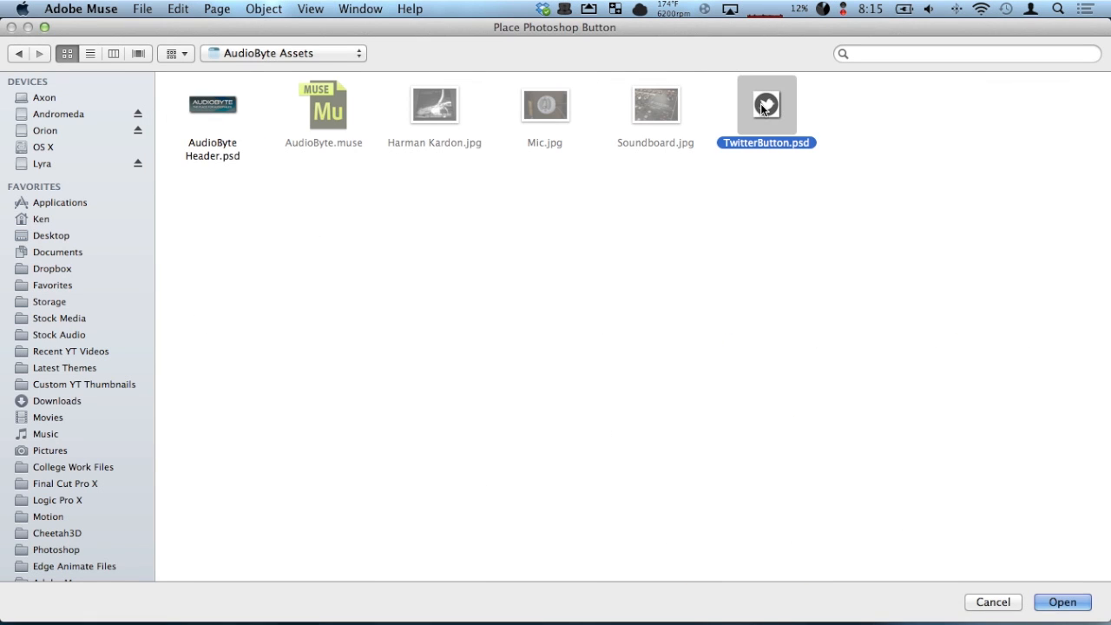
{"action": "left_click", "coordinate": [1064, 602]}
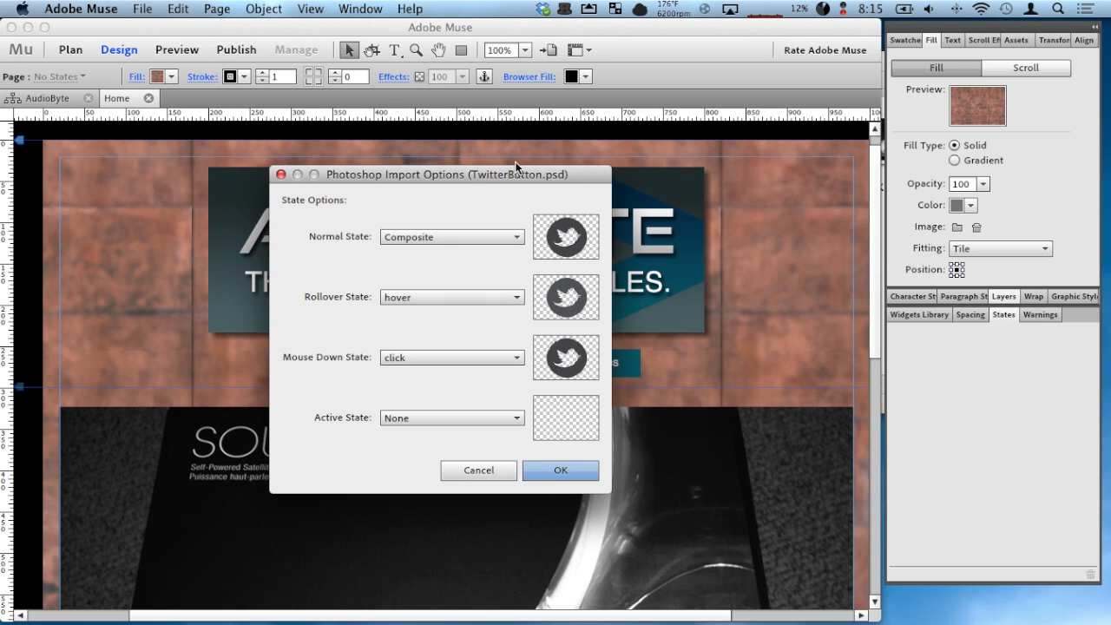
Step: Import the button with the Normal and Active states set to link, Rollover to hover and Mouse Down to click
{"action": "left_click_drag", "start_coordinate": [517, 174], "coordinate": [623, 114]}
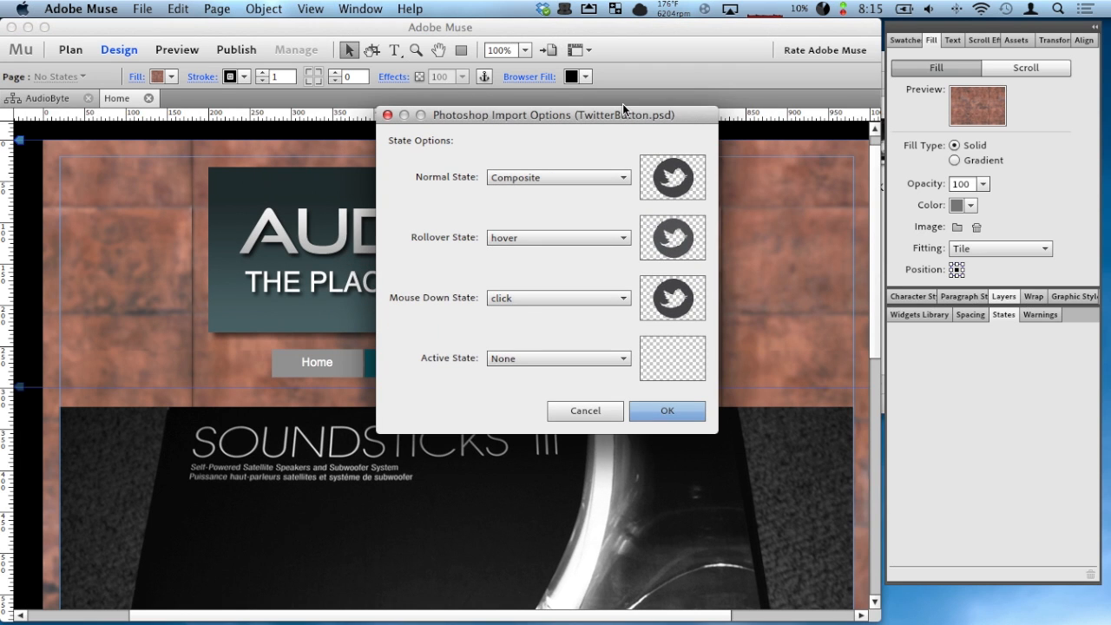
{"action": "left_click", "coordinate": [605, 182]}
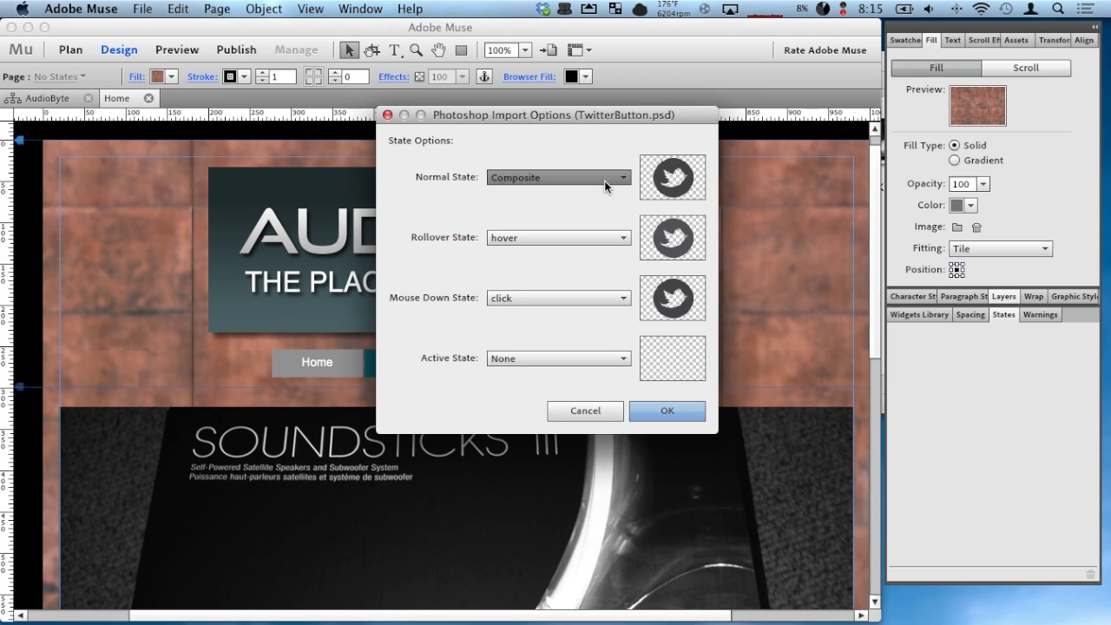
{"action": "left_click", "coordinate": [573, 229]}
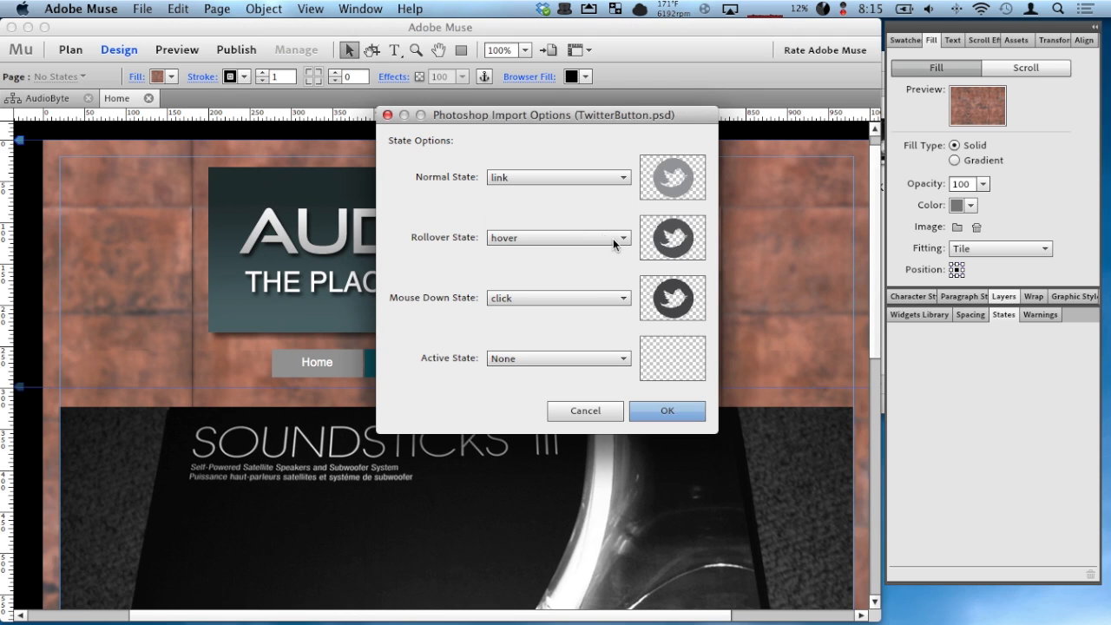
{"action": "left_click", "coordinate": [603, 236]}
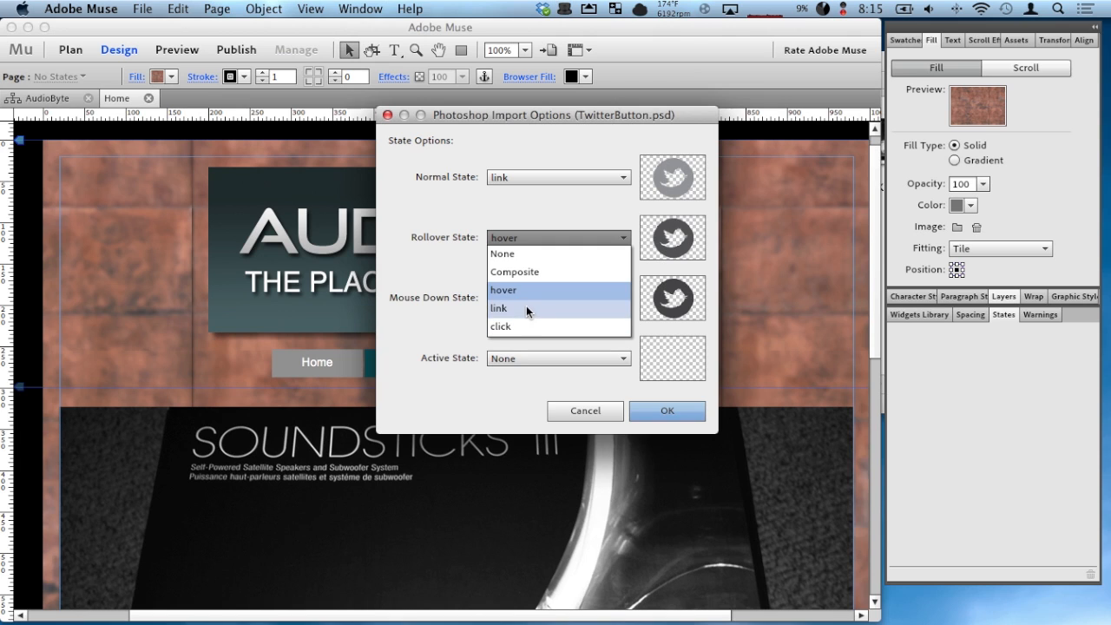
{"action": "left_click", "coordinate": [503, 290]}
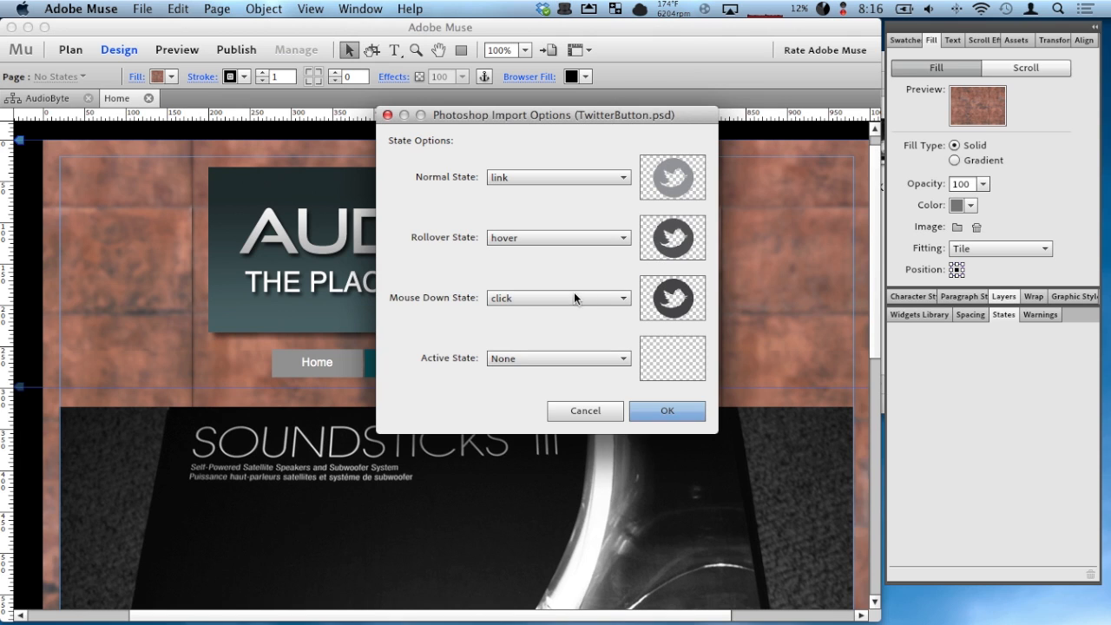
{"action": "left_click", "coordinate": [574, 291]}
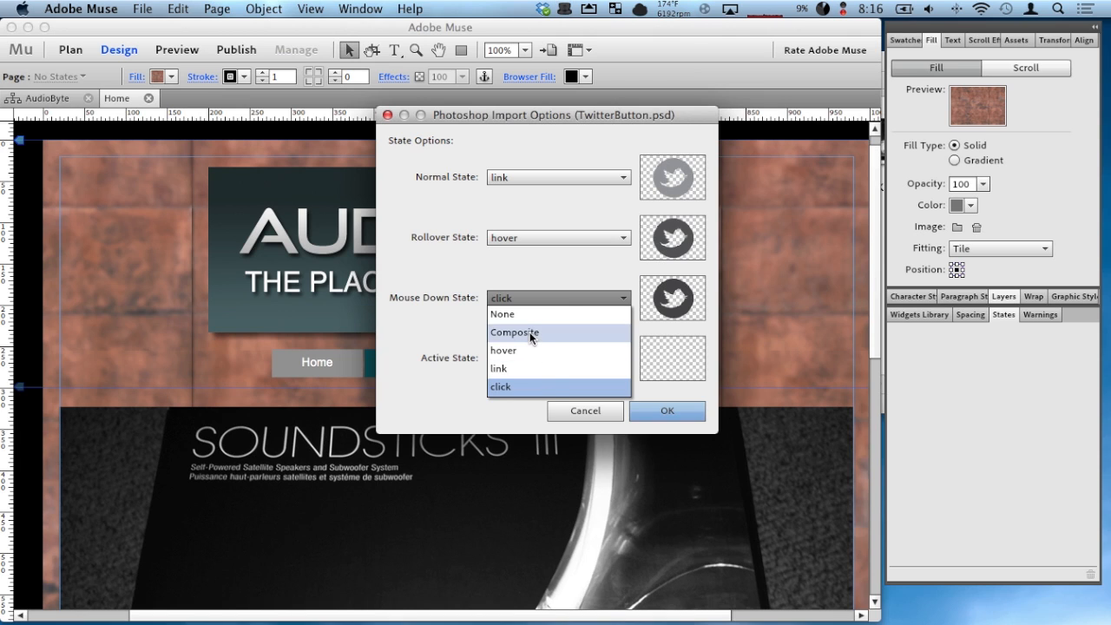
{"action": "left_click", "coordinate": [461, 322]}
{"action": "left_click", "coordinate": [521, 297]}
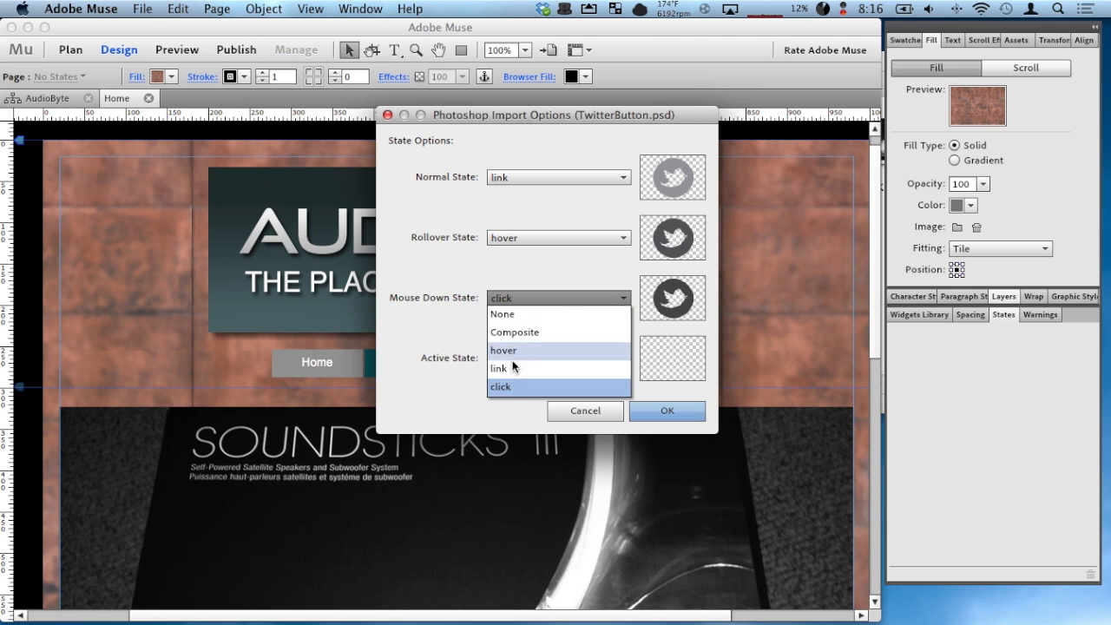
{"action": "left_click", "coordinate": [508, 382]}
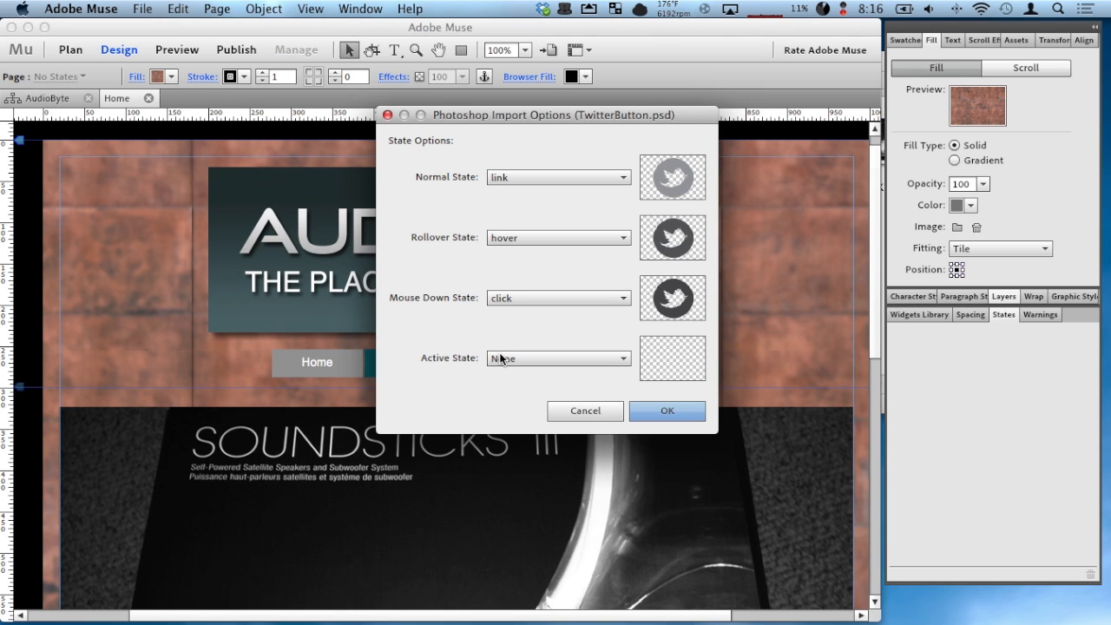
{"action": "left_click", "coordinate": [502, 359]}
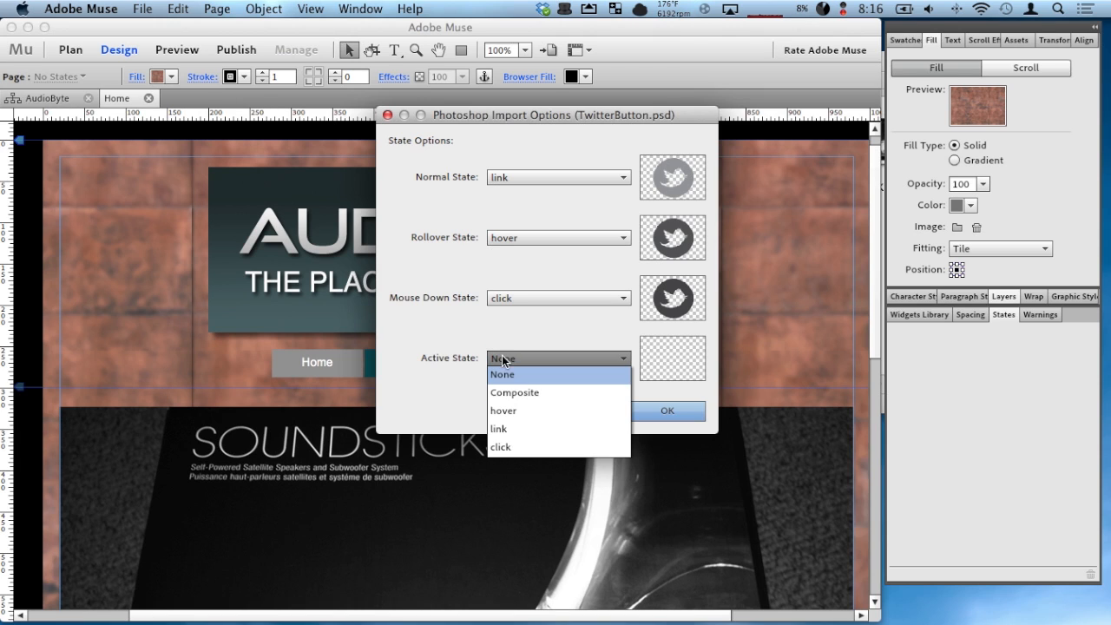
{"action": "left_click", "coordinate": [501, 430]}
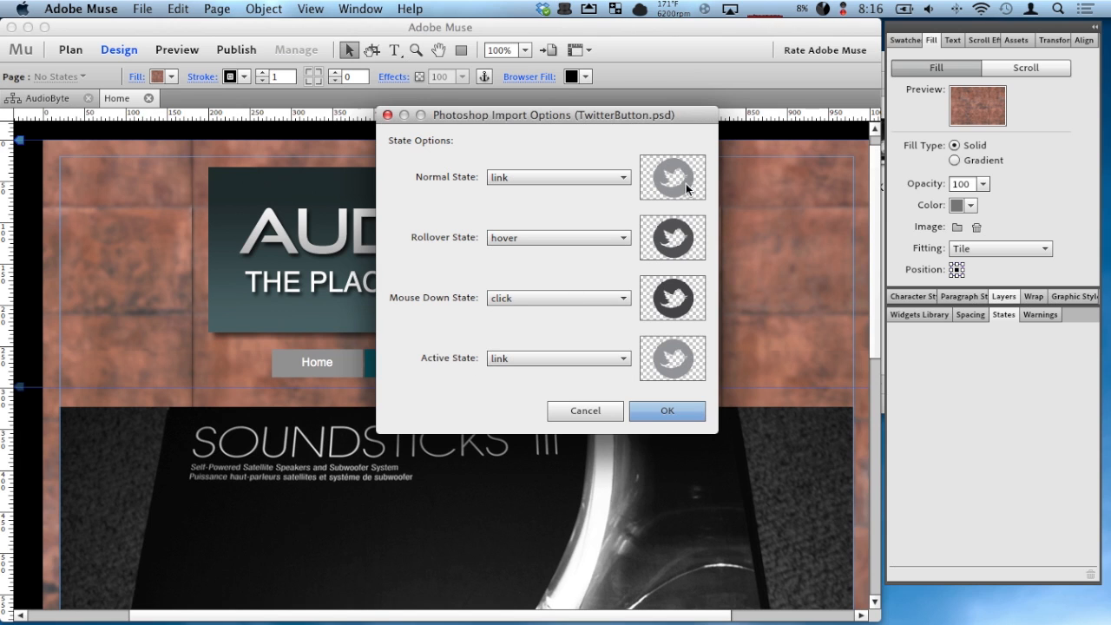
{"action": "left_click", "coordinate": [660, 409]}
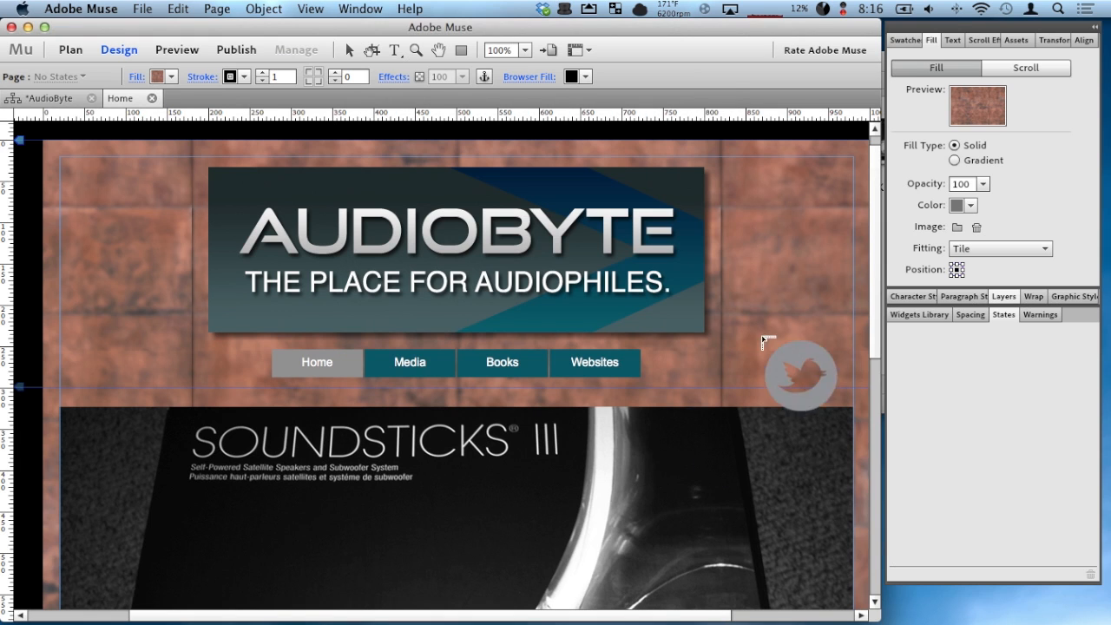
Step: Place the Twitter button at a small size on the Home page, directly to the right of the Websites menu item
{"action": "left_click", "coordinate": [715, 240]}
{"action": "left_click_drag", "start_coordinate": [716, 239], "coordinate": [796, 307]}
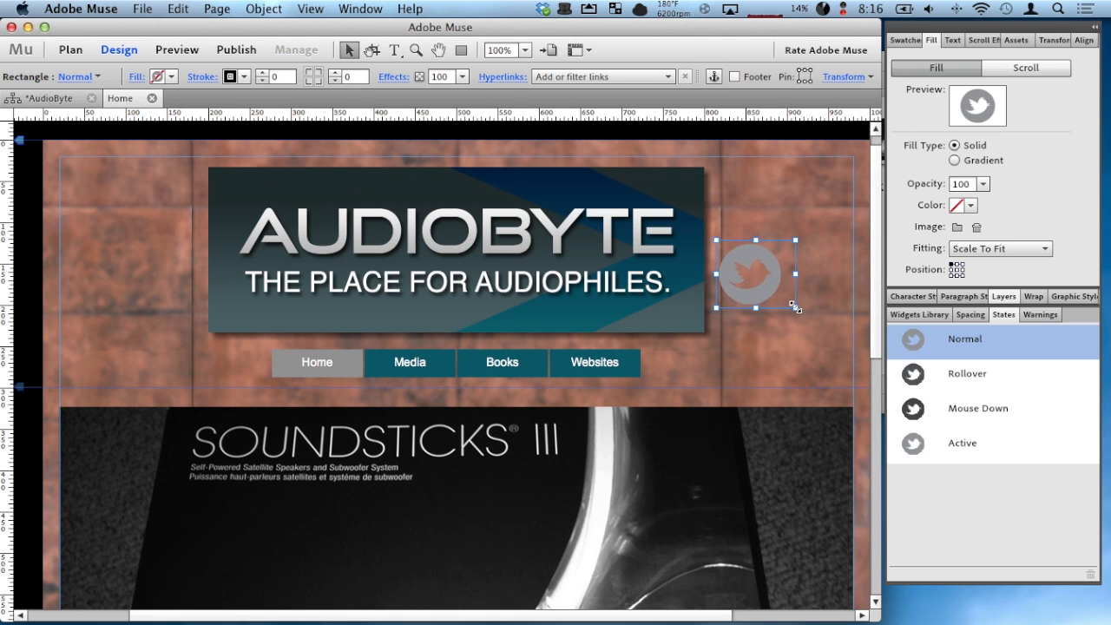
{"action": "key", "text": "super+z"}
{"action": "left_click_drag", "start_coordinate": [821, 346], "coordinate": [660, 361]}
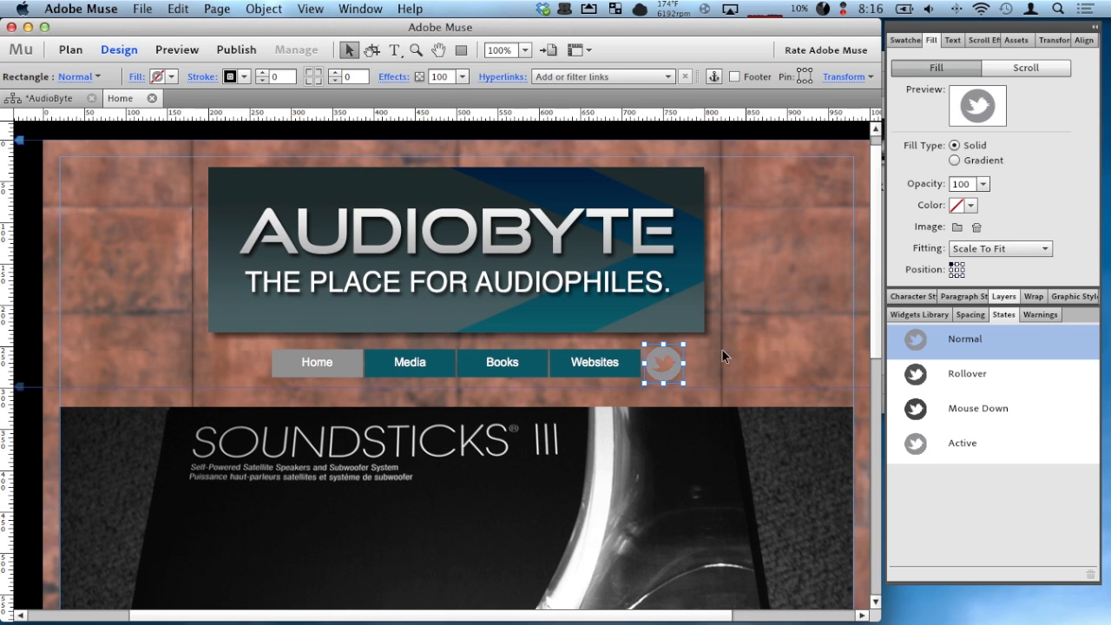
{"action": "left_click", "coordinate": [774, 348]}
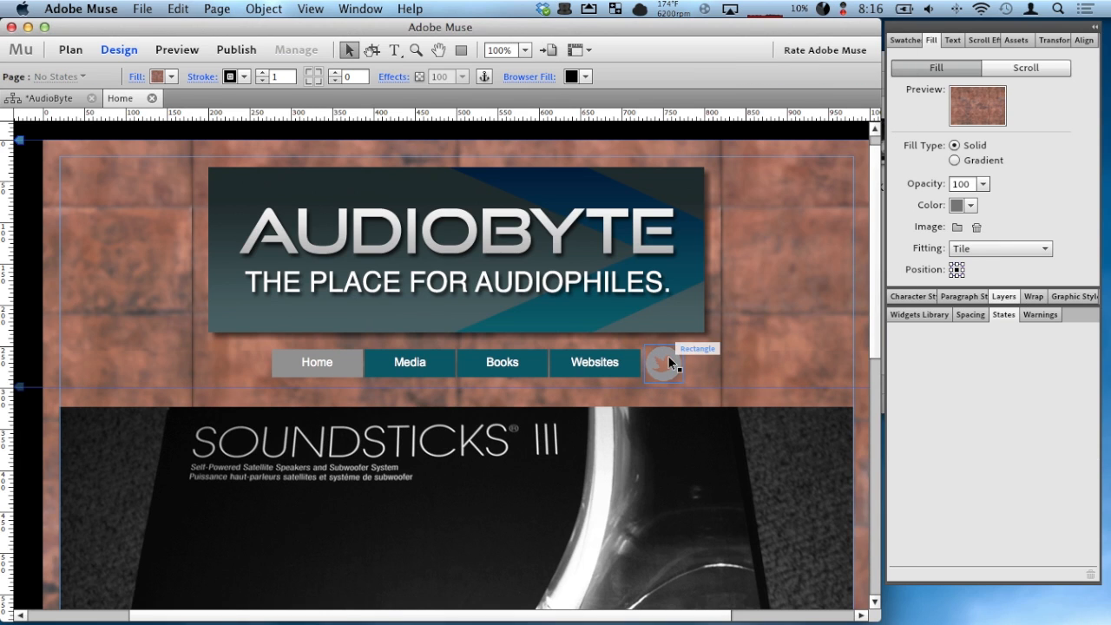
Step: Preview the Home page to test the Twitter button's rollover and mouse-down states, and return to the page design
{"action": "left_click", "coordinate": [177, 50]}
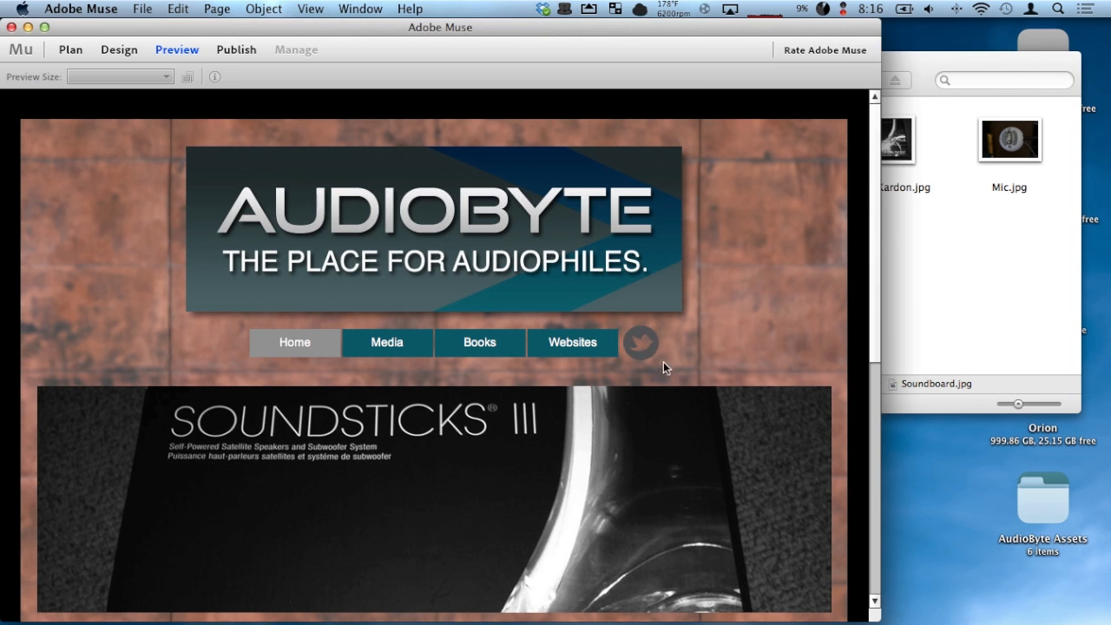
{"action": "double_click", "coordinate": [644, 349]}
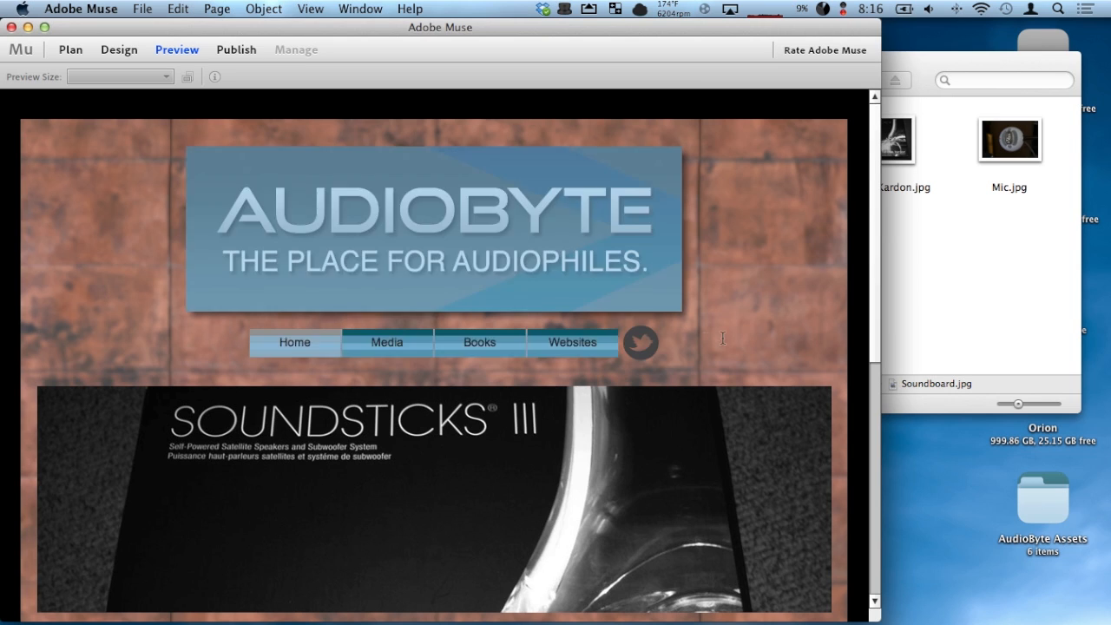
{"action": "left_click", "coordinate": [644, 349]}
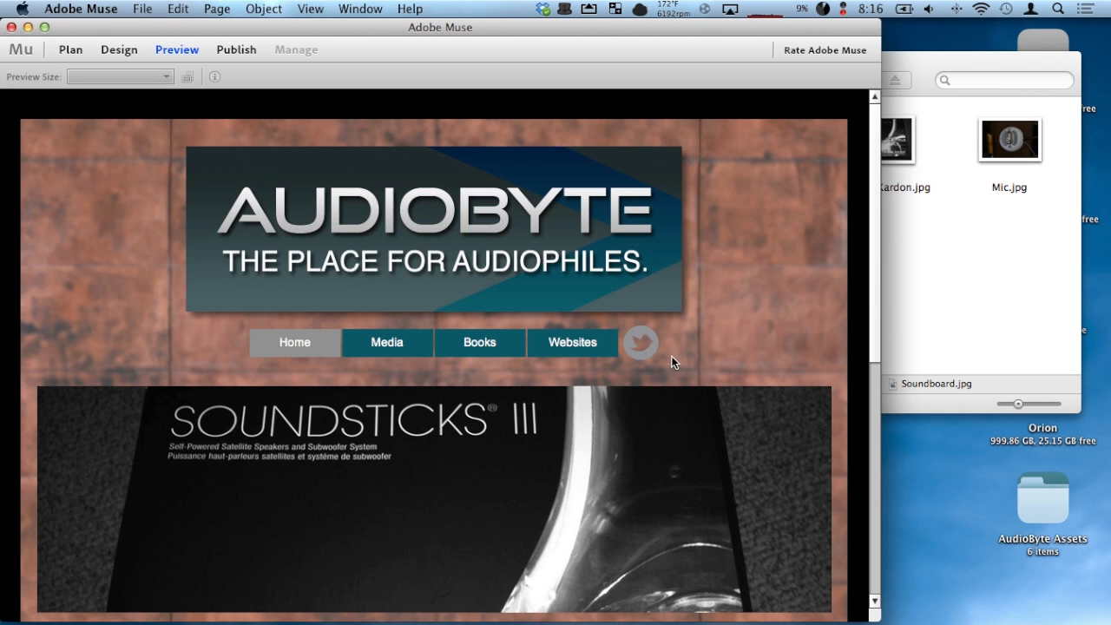
{"action": "left_click", "coordinate": [128, 50]}
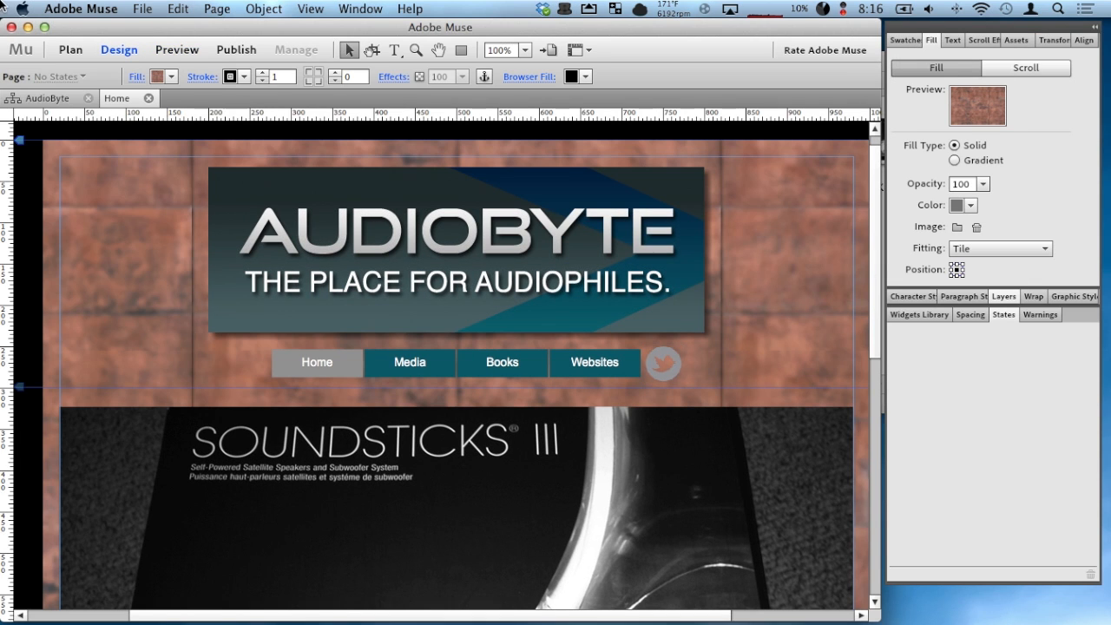
{"action": "left_click", "coordinate": [662, 351]}
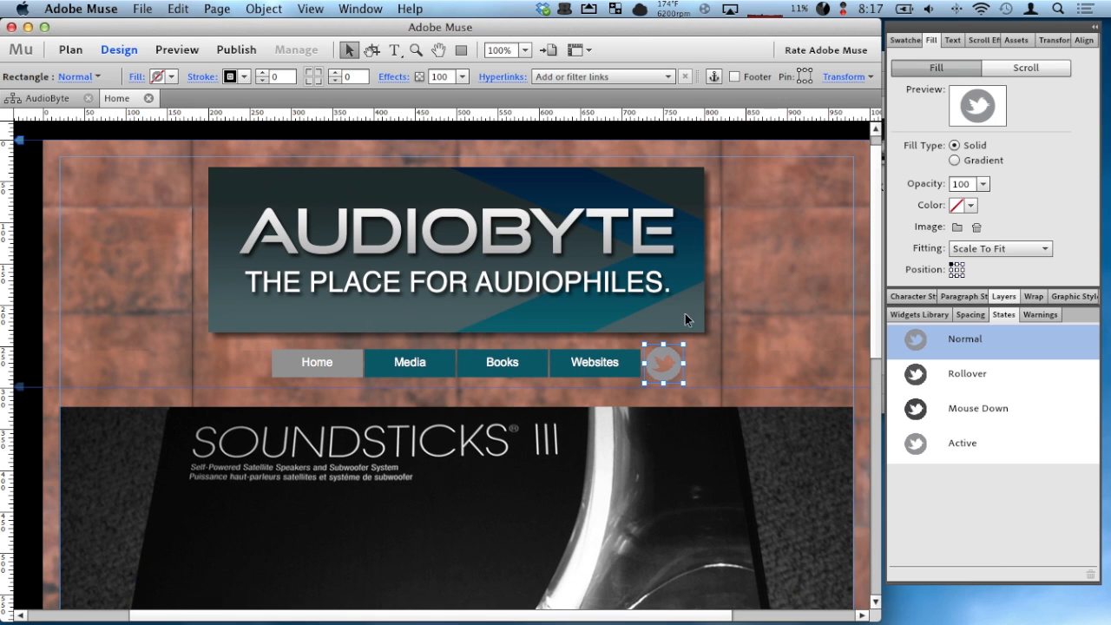
{"action": "left_click", "coordinate": [665, 76]}
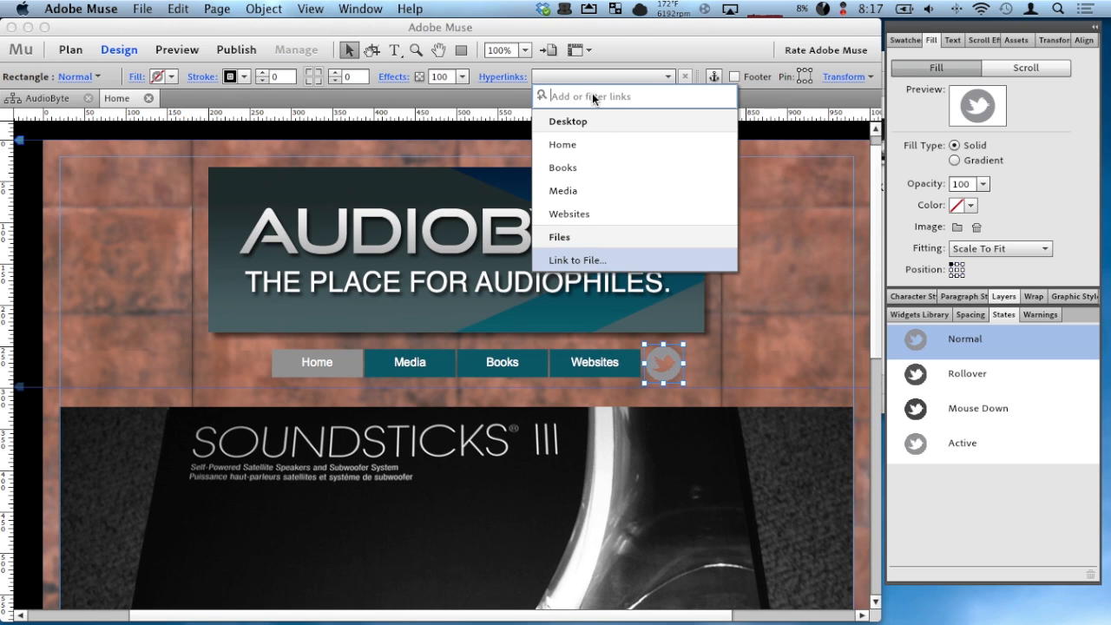
{"action": "type", "text": "h"}
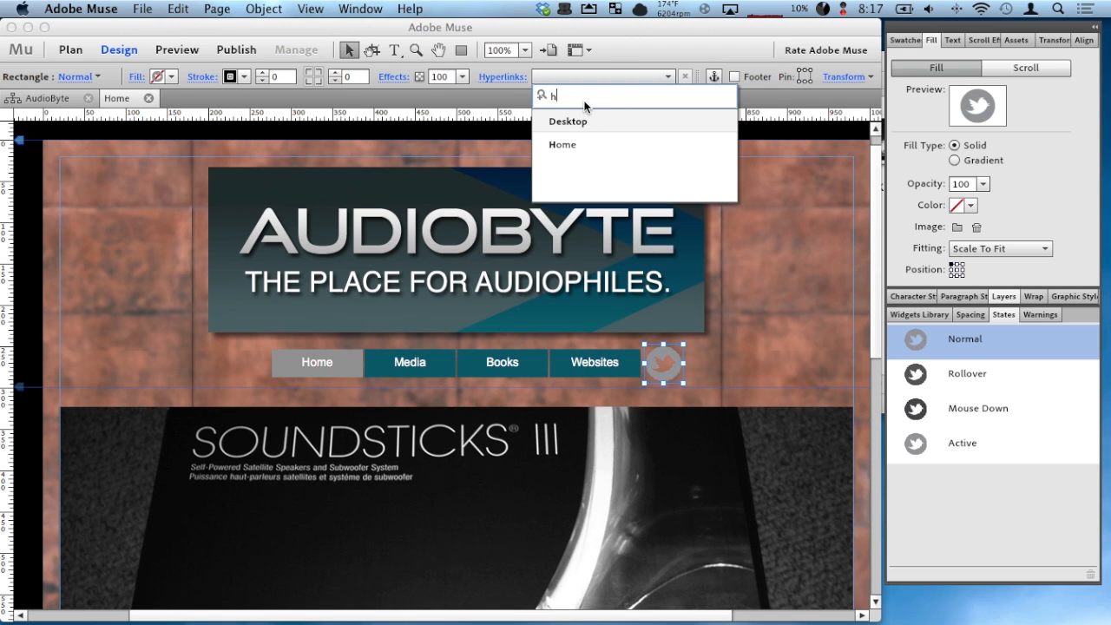
{"action": "type", "text": "ttp://twitter.com/"}
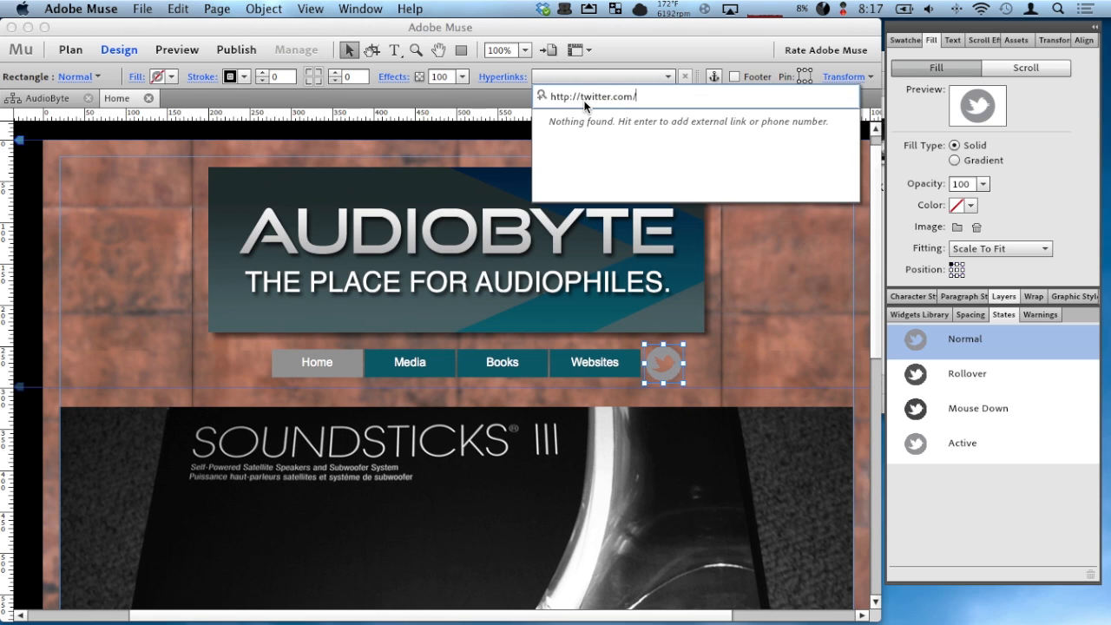
{"action": "key", "text": "Return"}
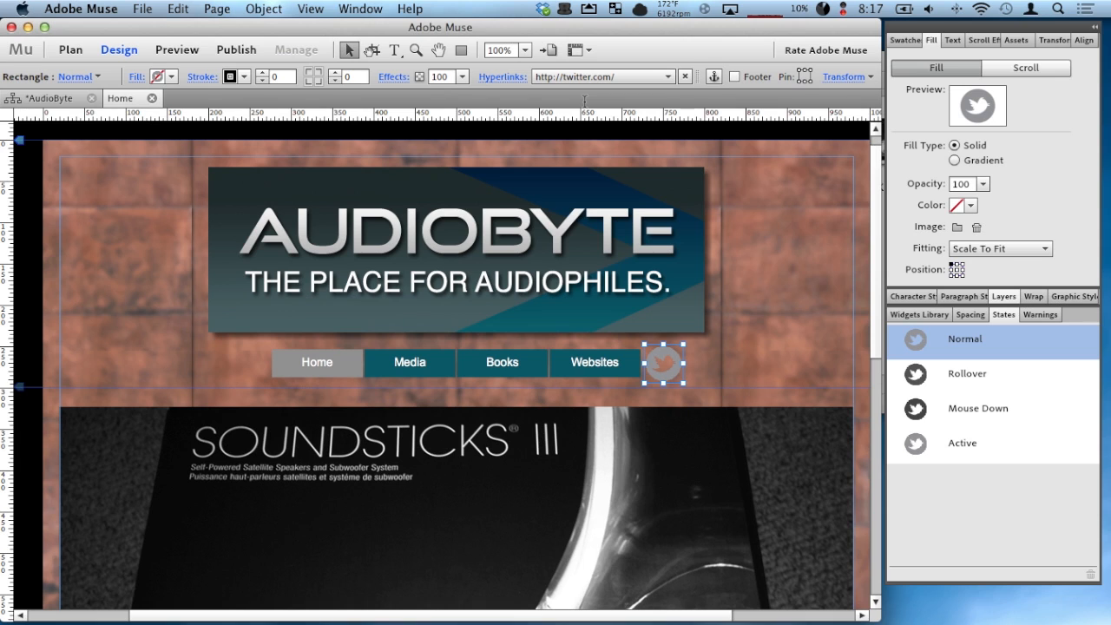
Step: Review the Twitter button's hyperlink options and the site's default link style, and close them without changes
{"action": "left_click", "coordinate": [490, 77]}
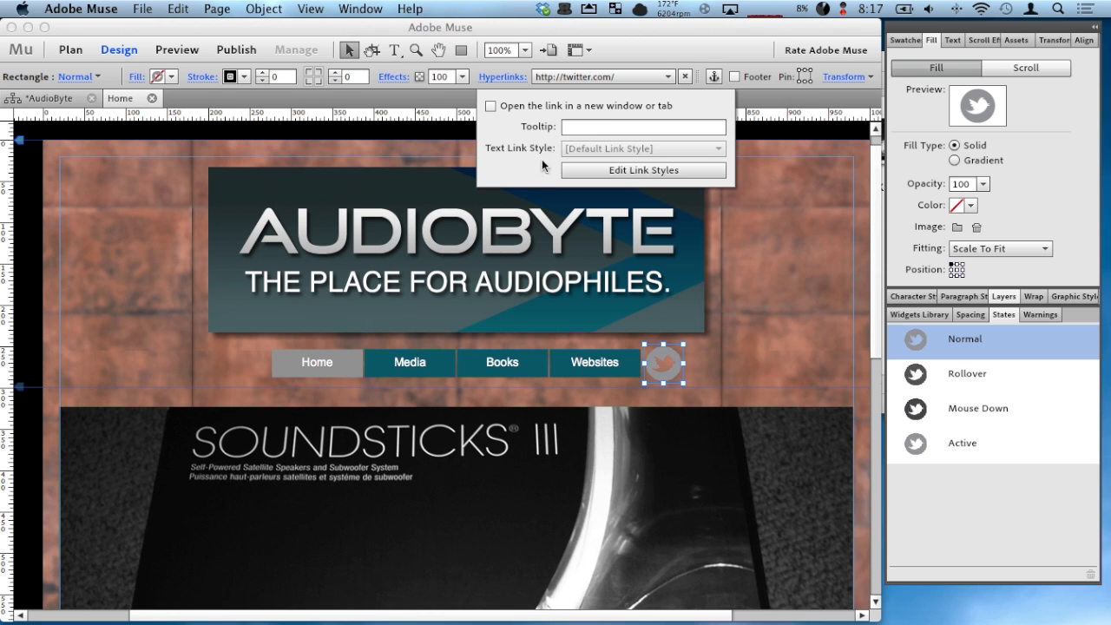
{"action": "left_click", "coordinate": [603, 171]}
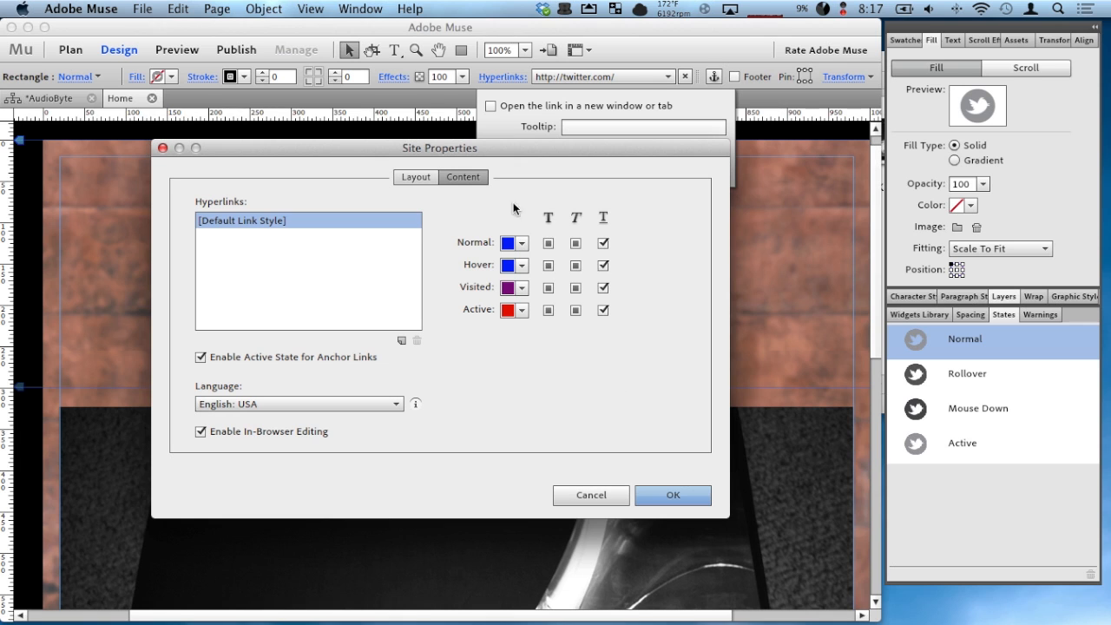
{"action": "left_click", "coordinate": [607, 493]}
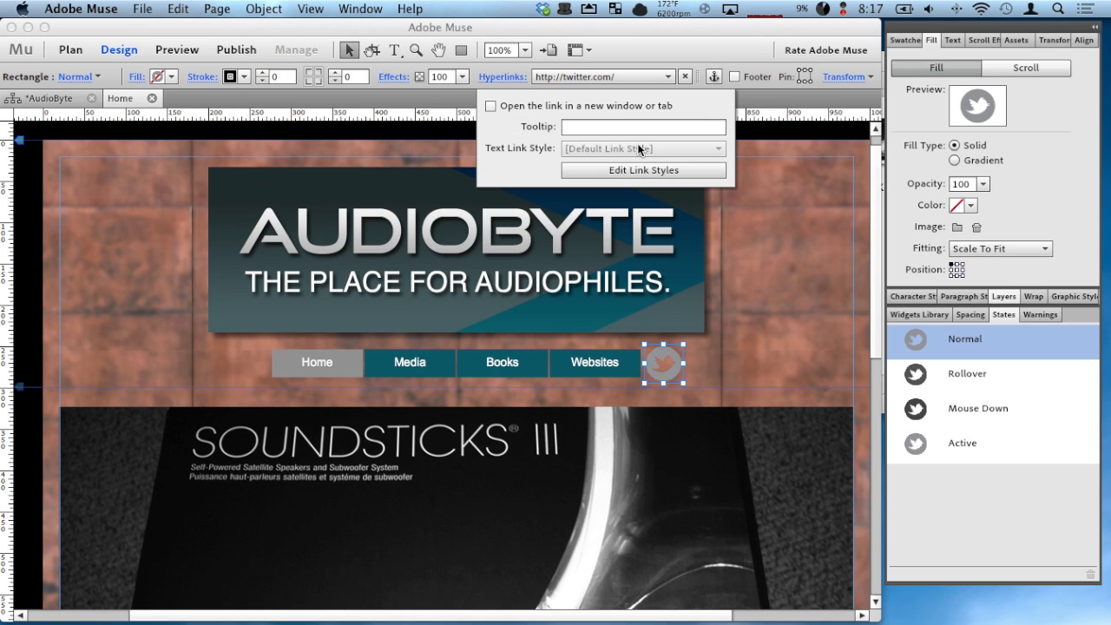
{"action": "left_click", "coordinate": [674, 53]}
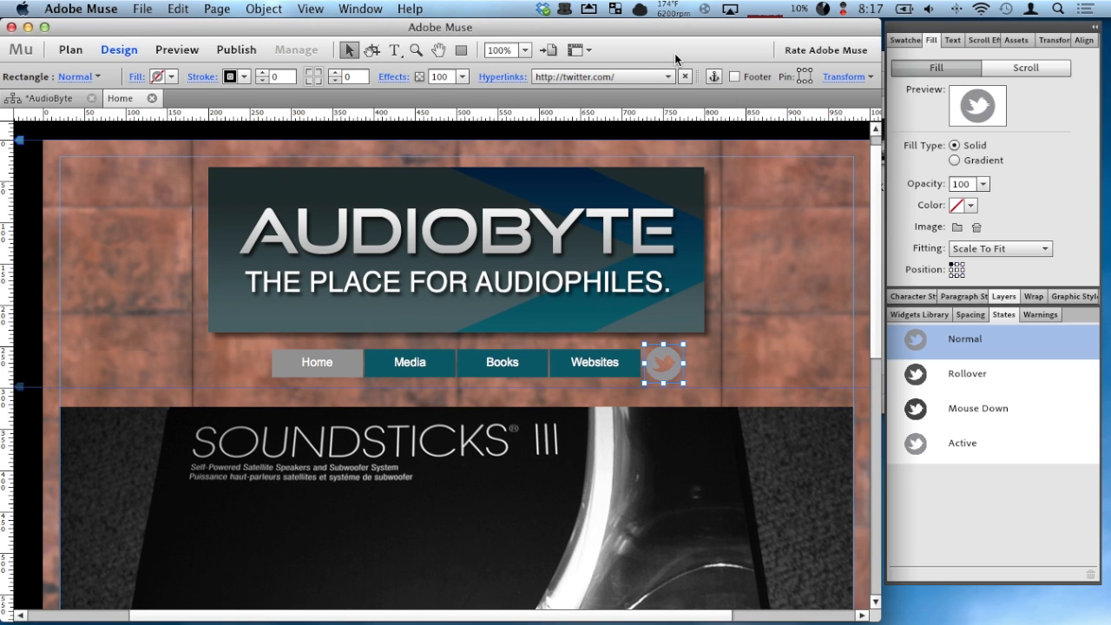
Step: Deselect the Twitter button and save the site
{"action": "left_click", "coordinate": [726, 338]}
{"action": "left_click", "coordinate": [727, 338]}
{"action": "left_click_drag", "start_coordinate": [871, 286], "coordinate": [879, 264]}
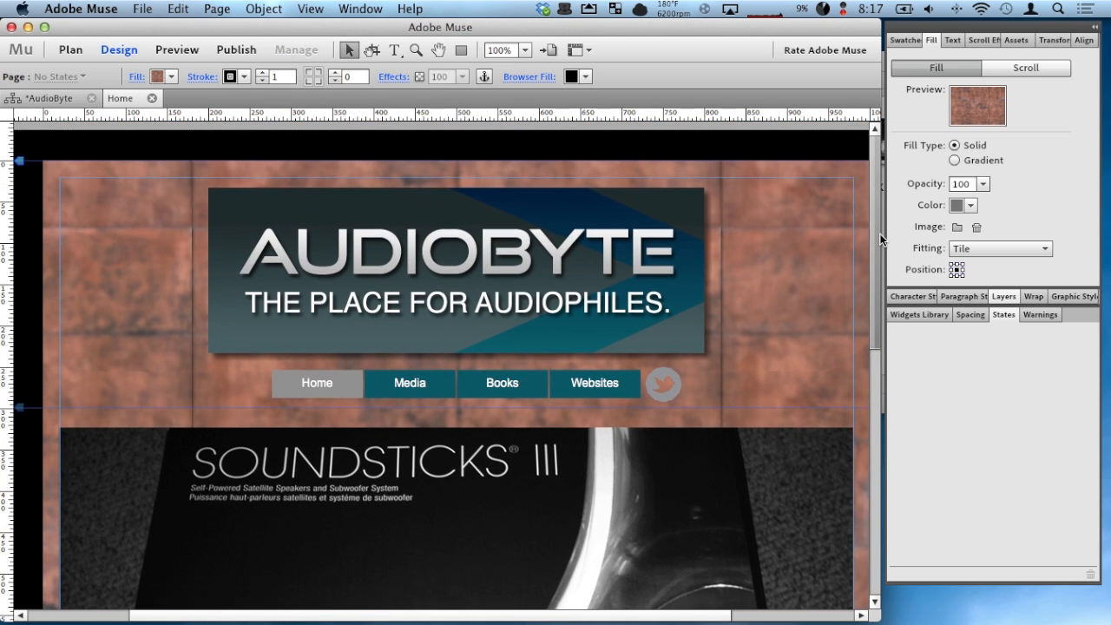
{"action": "key", "text": "super+s"}
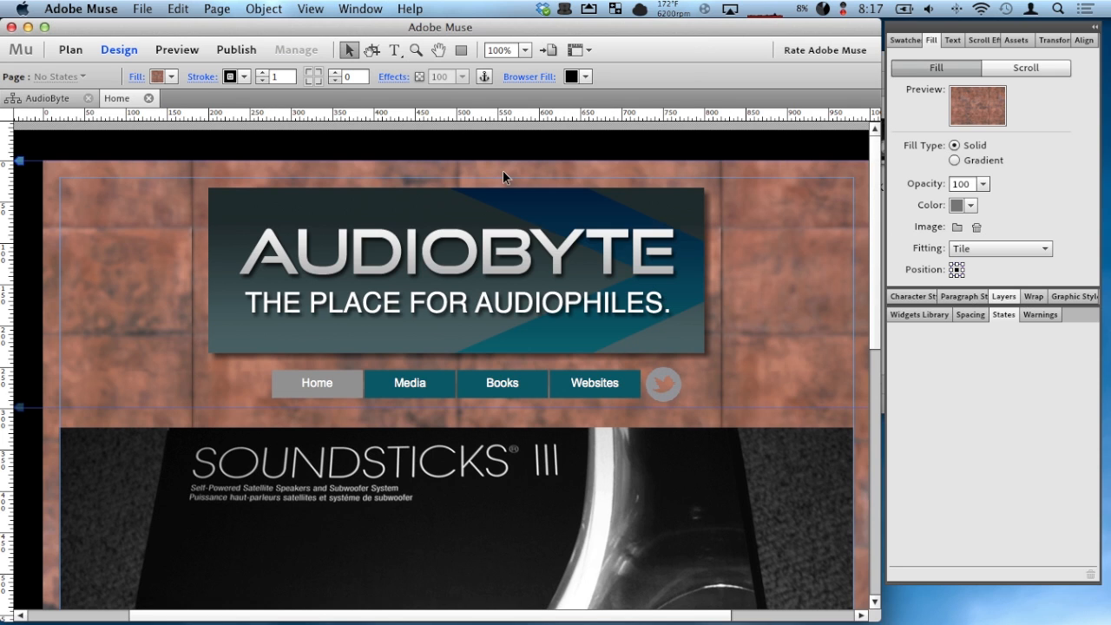
Step: Review the site properties' layout settings and content settings for hyperlinks and language, and close them without changes
{"action": "left_click", "coordinate": [146, 8]}
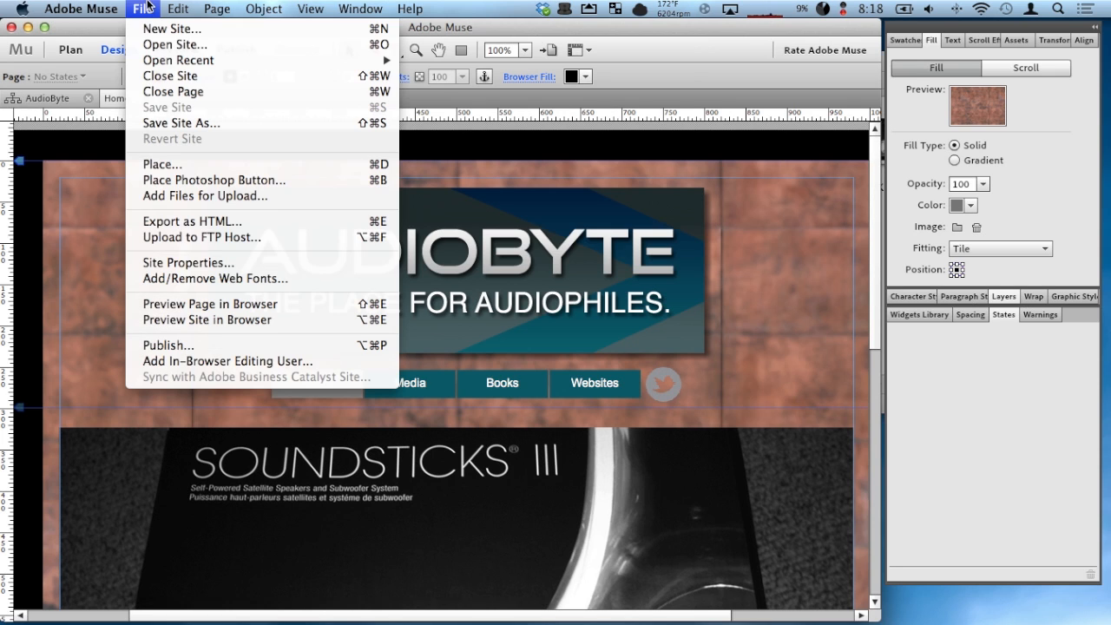
{"action": "left_click", "coordinate": [179, 263]}
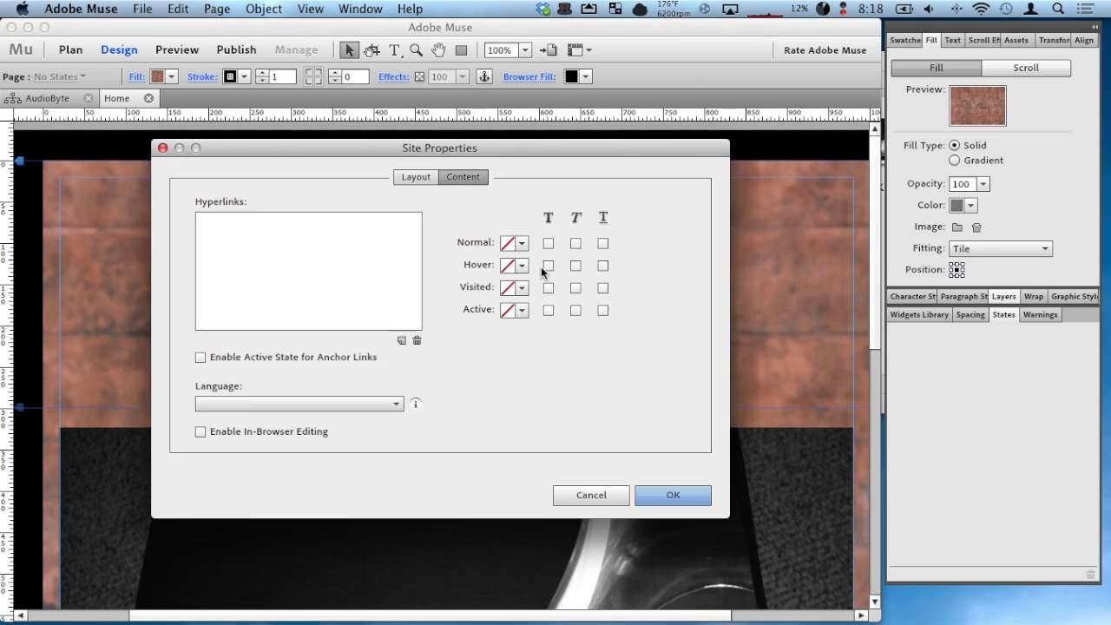
{"action": "left_click", "coordinate": [418, 178]}
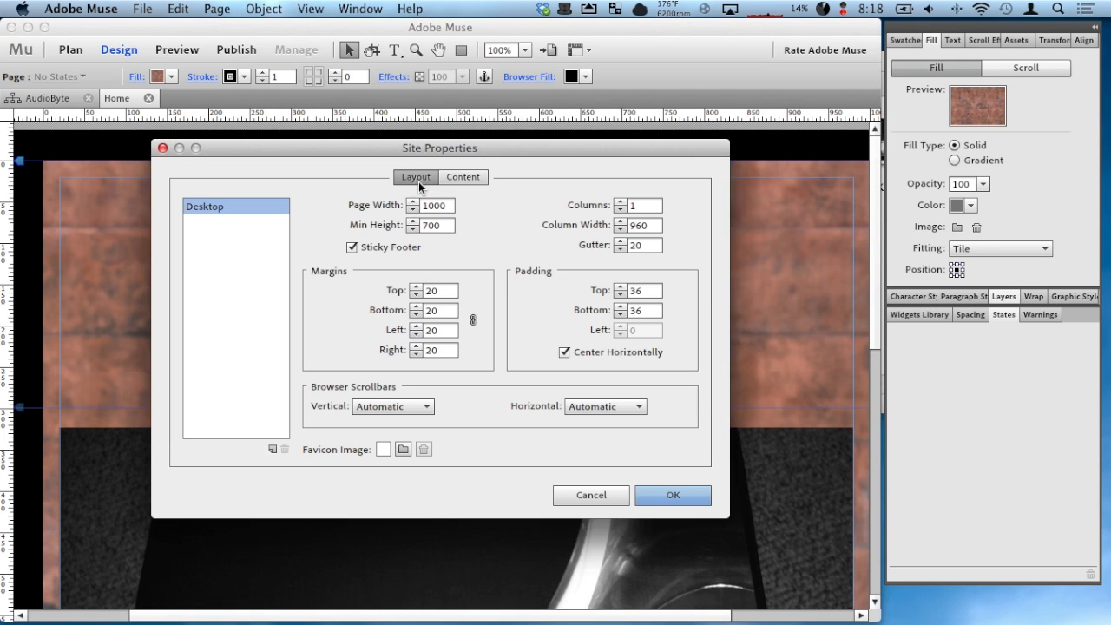
{"action": "left_click", "coordinate": [472, 177]}
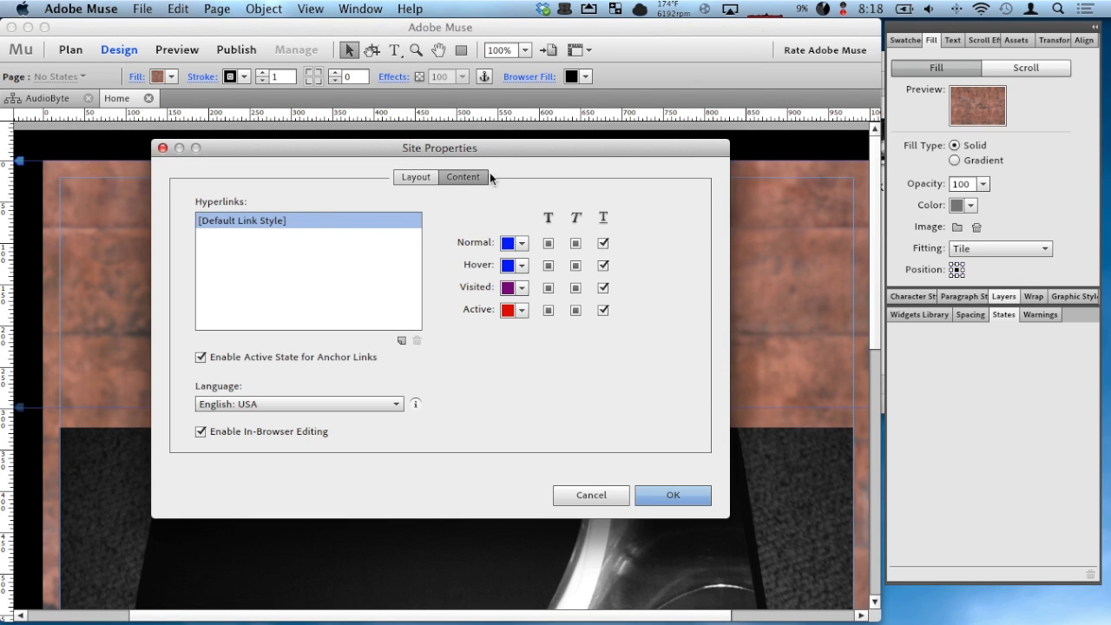
{"action": "left_click", "coordinate": [416, 179]}
{"action": "left_click", "coordinate": [599, 491]}
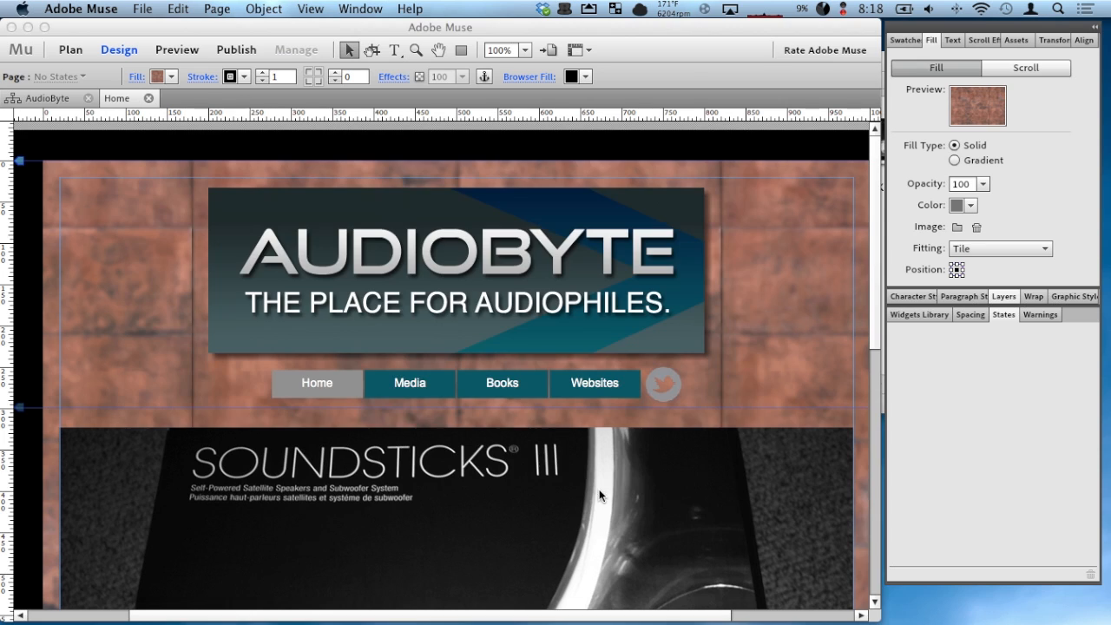
Step: Open the Home page's properties and give it a custom page title, "Welcome to AudioByte", instead of the page name
{"action": "right_click", "coordinate": [144, 246]}
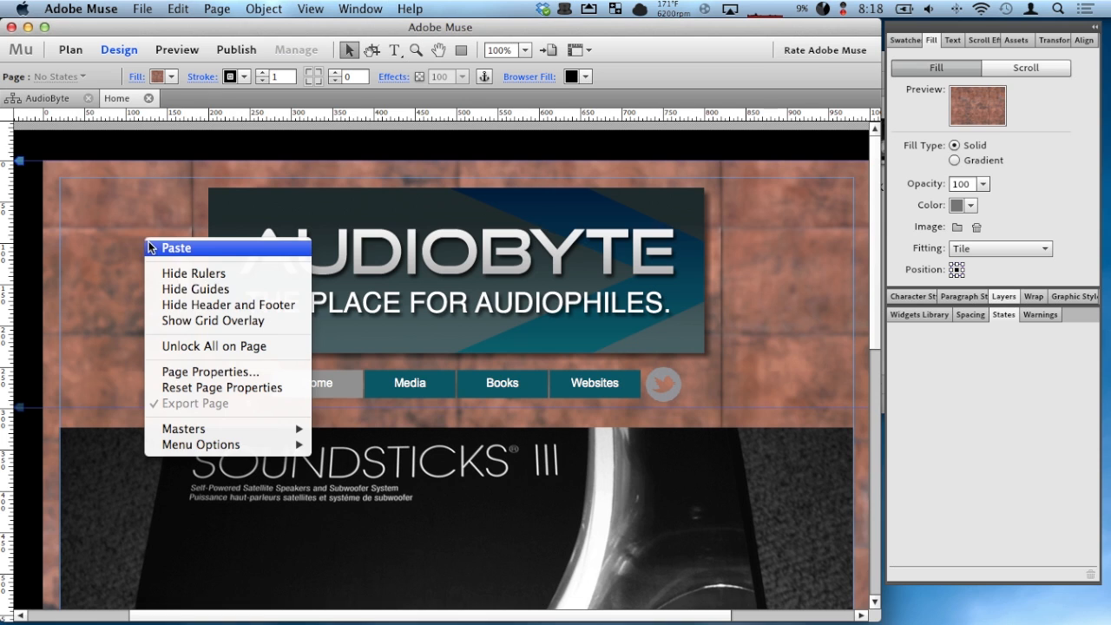
{"action": "left_click", "coordinate": [241, 370]}
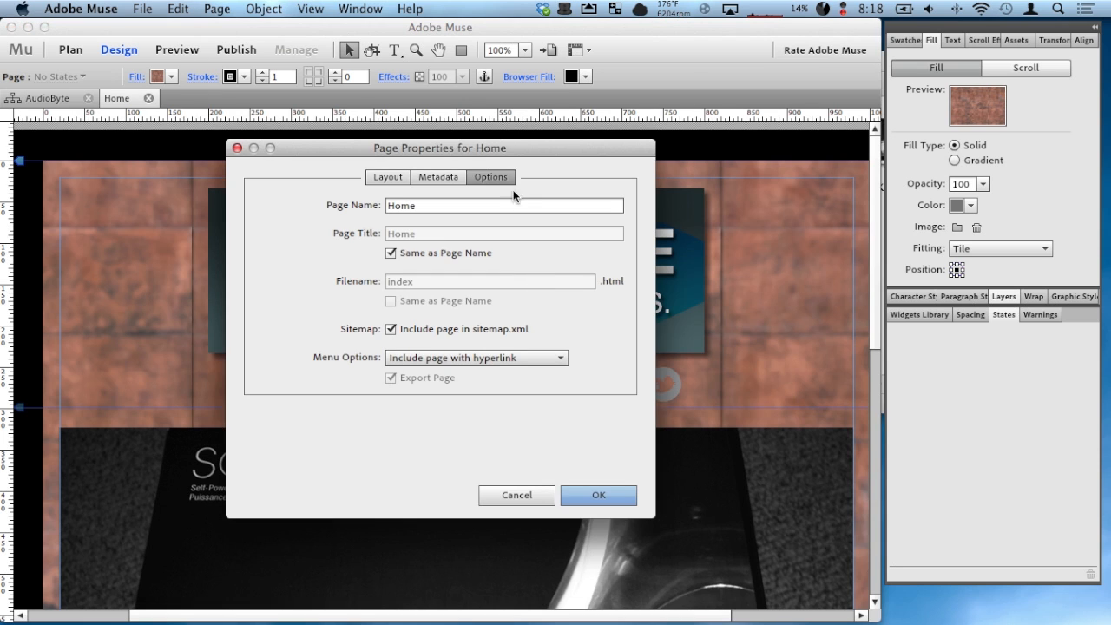
{"action": "left_click_drag", "start_coordinate": [502, 149], "coordinate": [698, 163]}
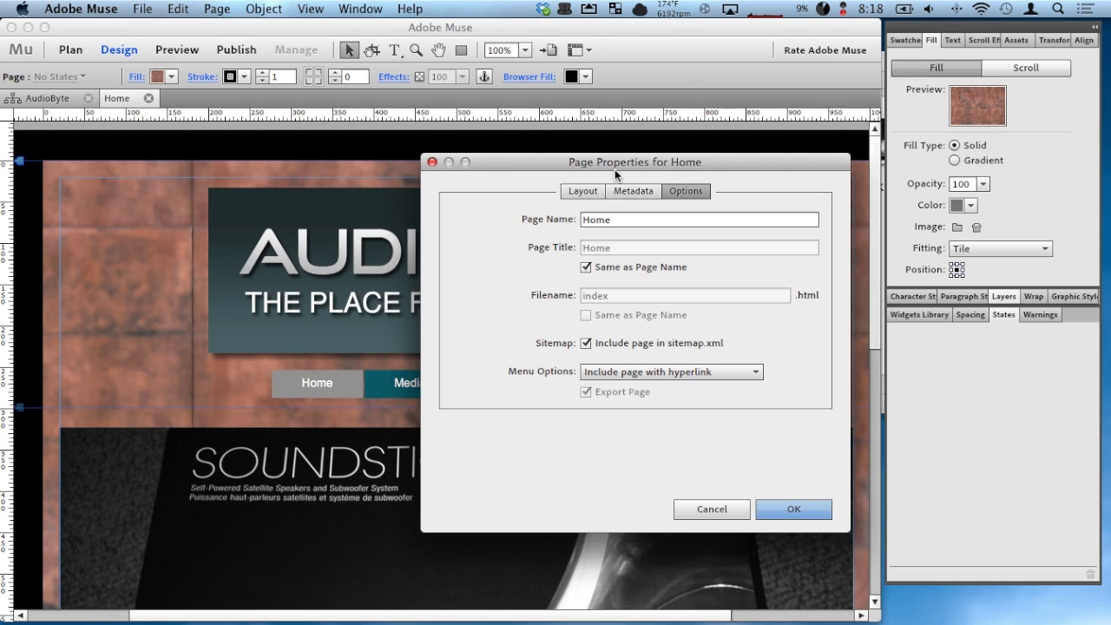
{"action": "left_click", "coordinate": [583, 190]}
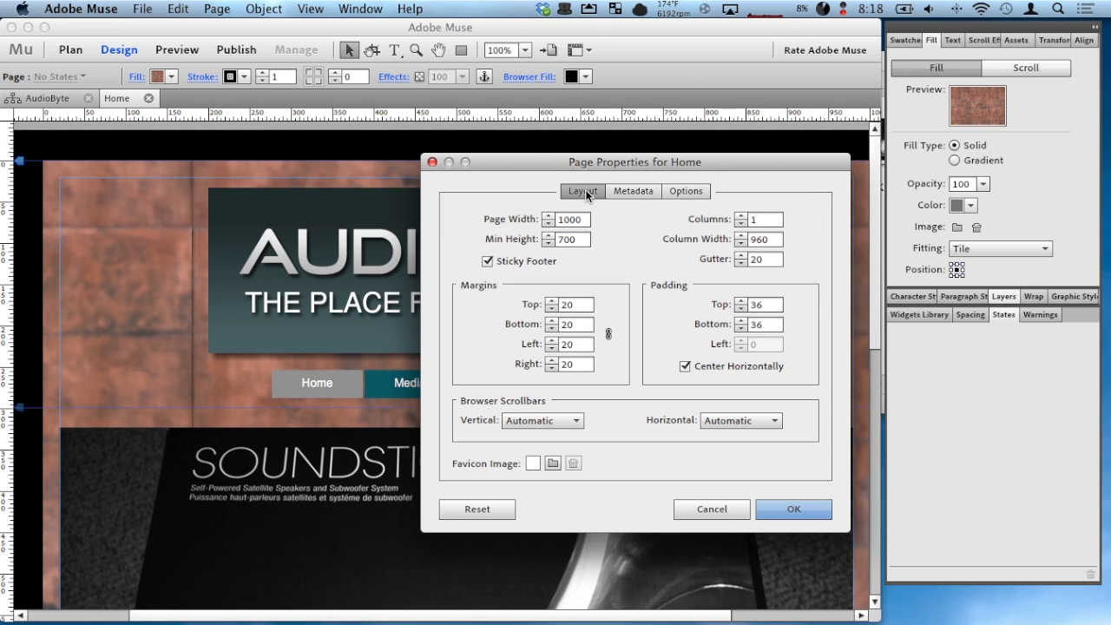
{"action": "left_click", "coordinate": [693, 191]}
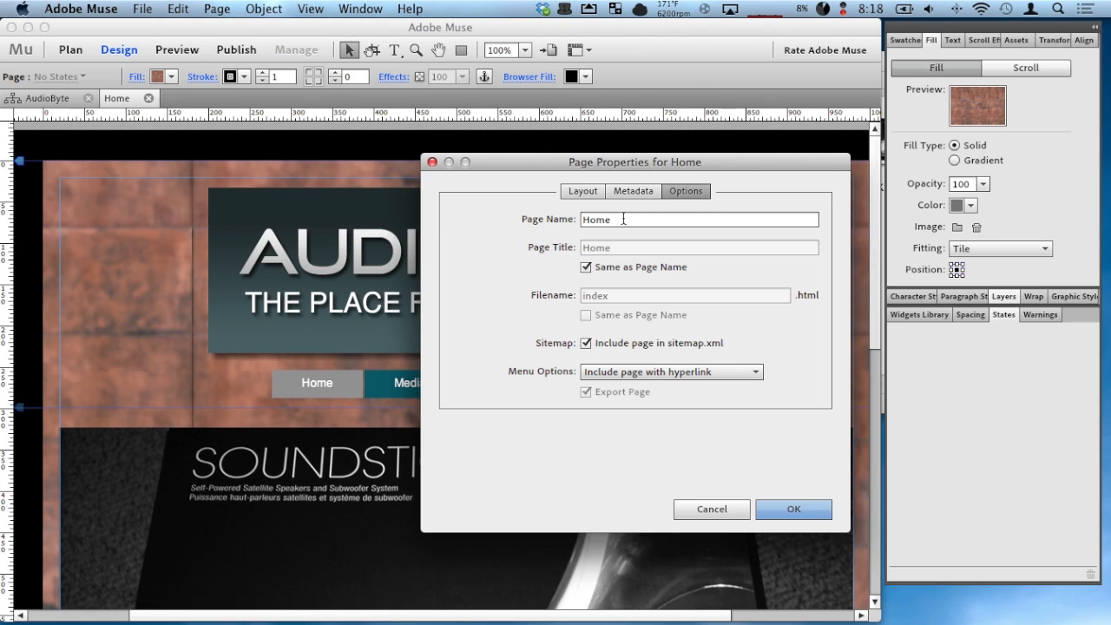
{"action": "left_click", "coordinate": [592, 268]}
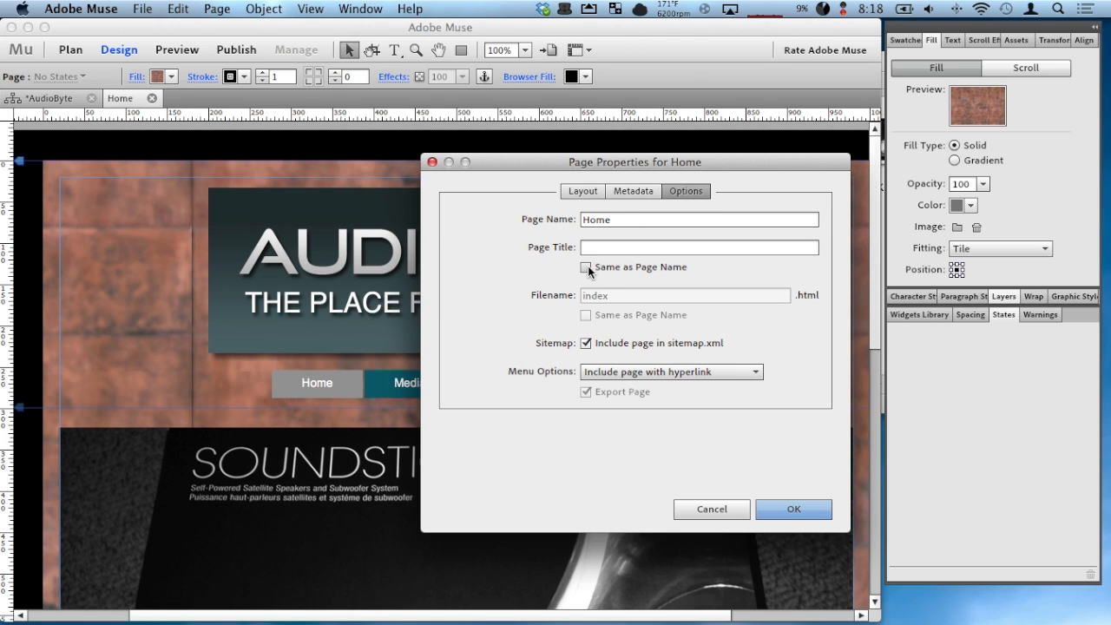
{"action": "left_click", "coordinate": [601, 248]}
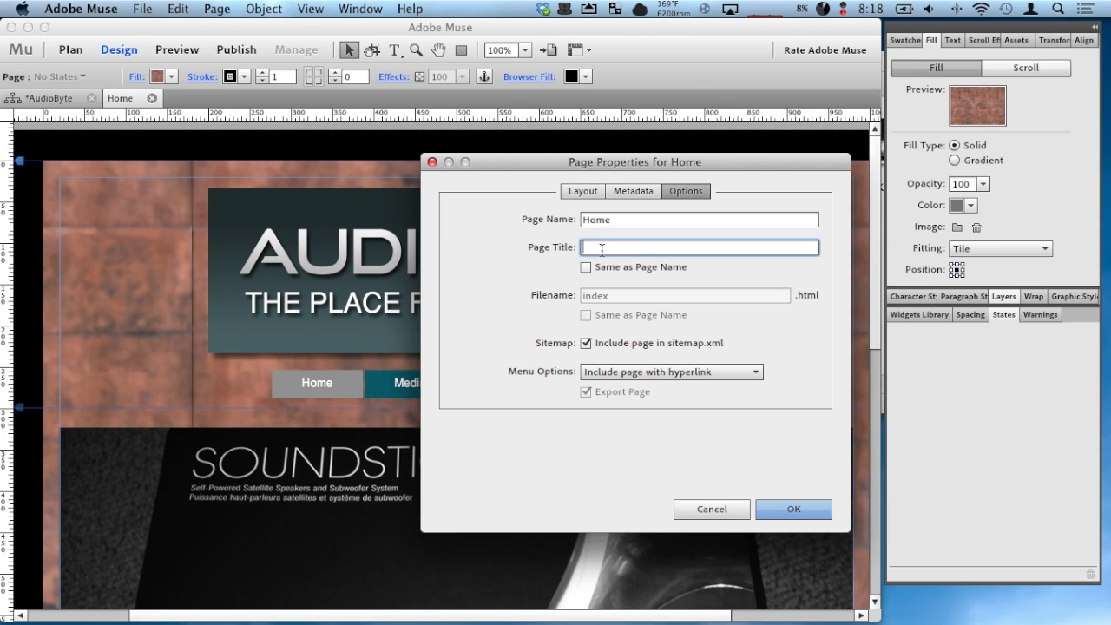
{"action": "type", "text": "Welcome to AudioByte"}
Step: Set the Home page's description to "AudioByte is a website that is for AudioPhiles! If you are addicted to audio hardware, this is the place to be!"
{"action": "left_click", "coordinate": [640, 192]}
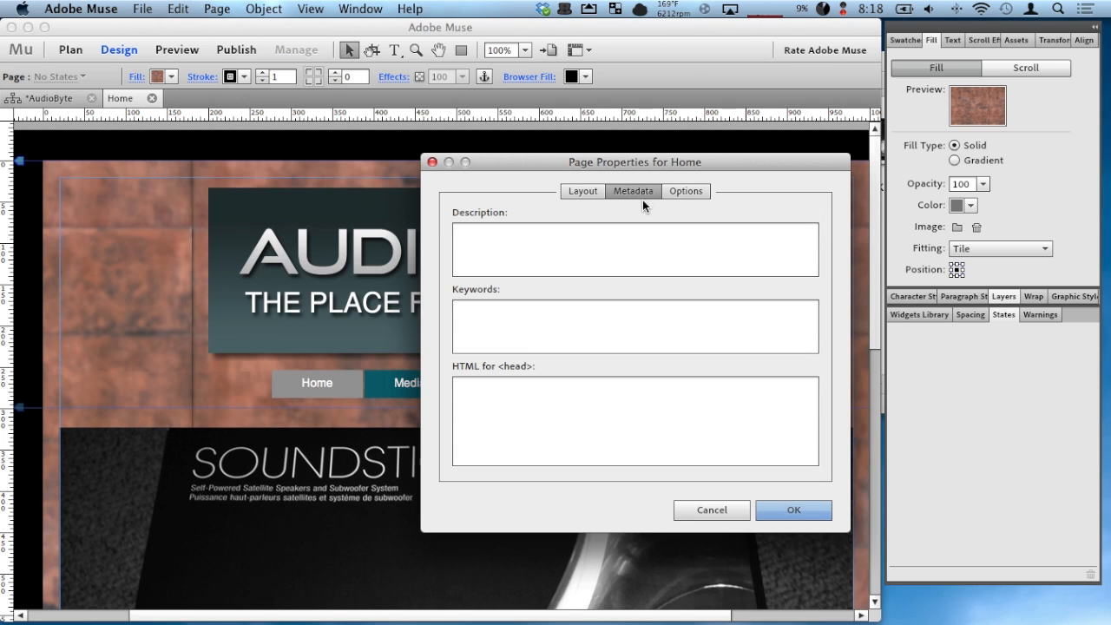
{"action": "left_click", "coordinate": [581, 242]}
{"action": "left_click_drag", "start_coordinate": [599, 164], "coordinate": [673, 155]}
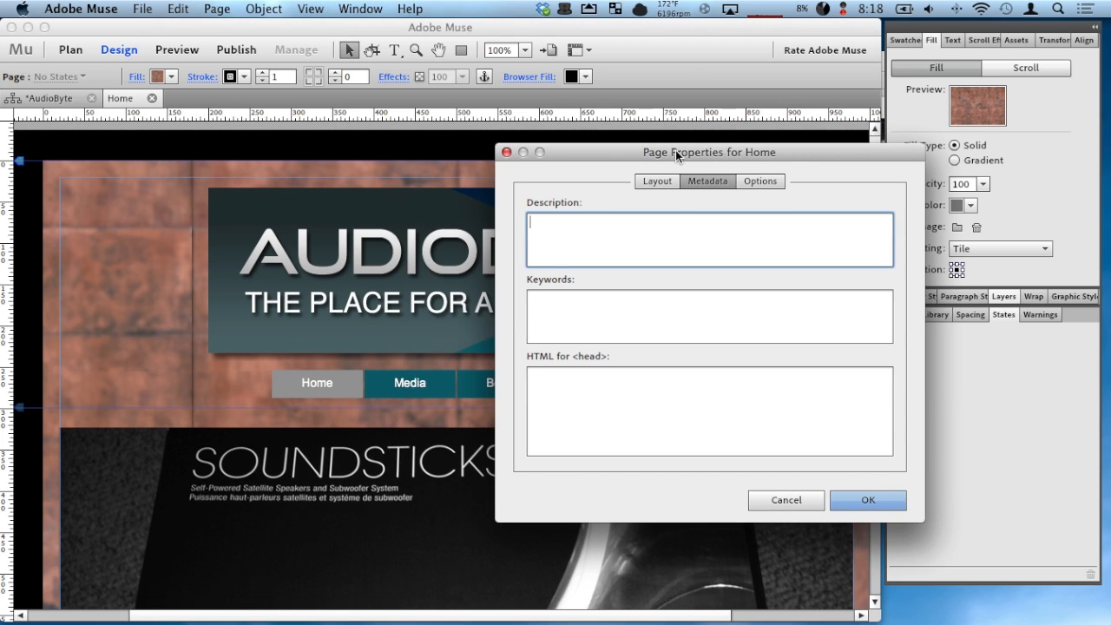
{"action": "left_click", "coordinate": [606, 327]}
{"action": "left_click", "coordinate": [598, 410]}
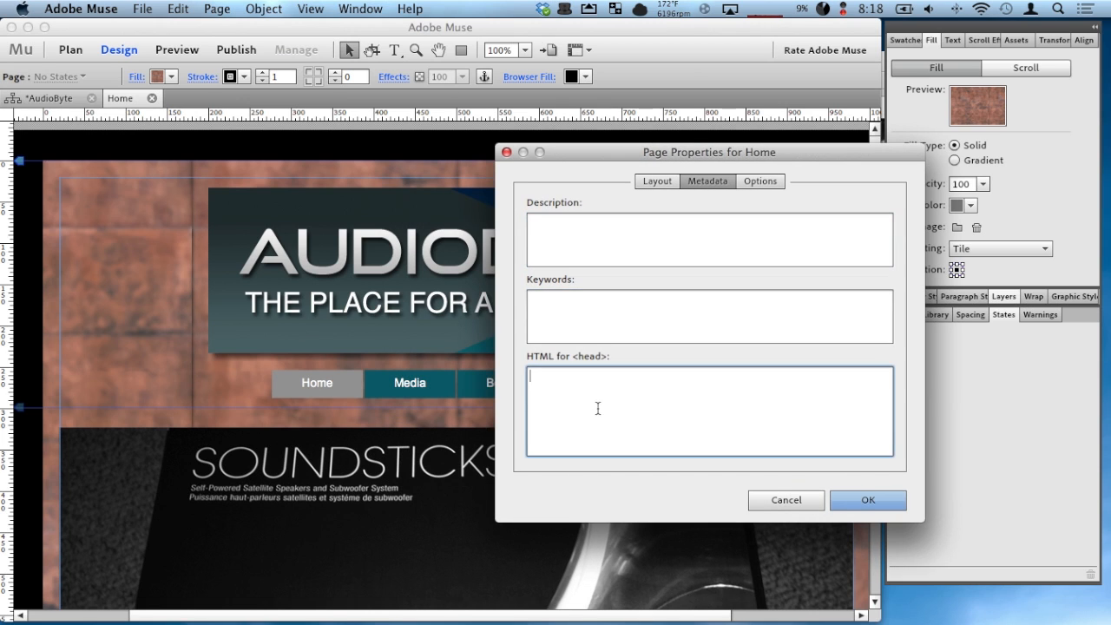
{"action": "left_click", "coordinate": [600, 247]}
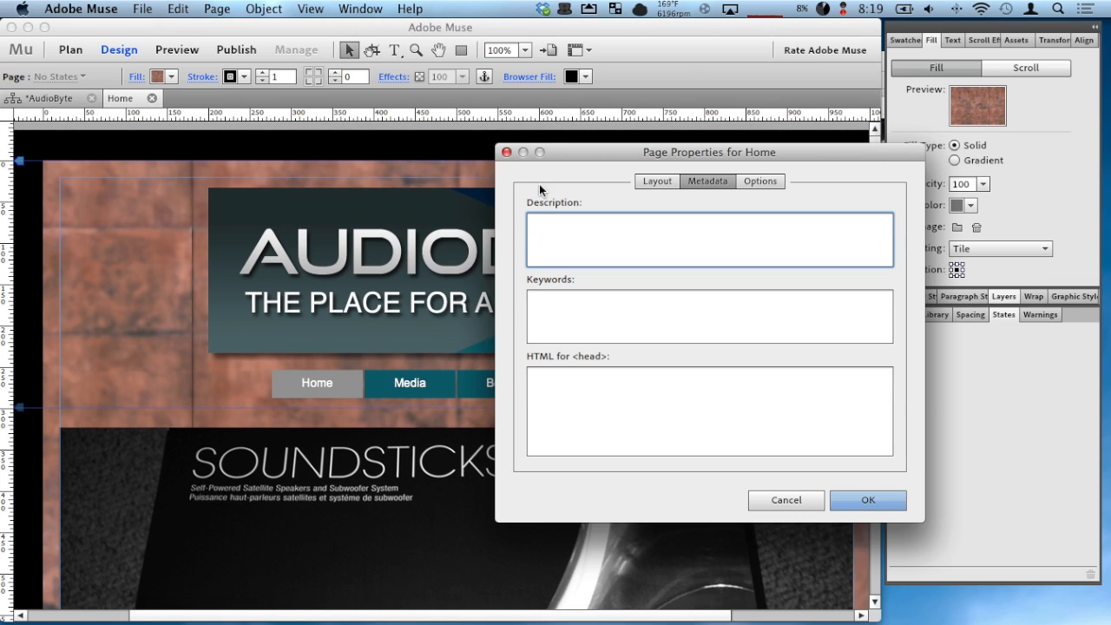
{"action": "type", "text": "AudioByte is a website that "}
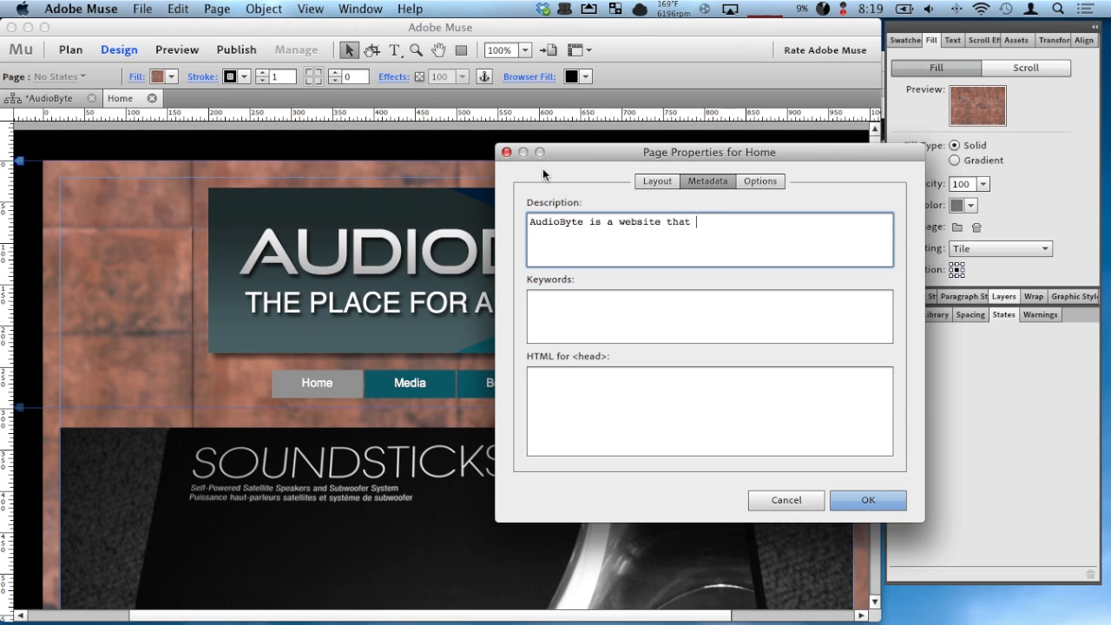
{"action": "type", "text": "is for AudioPhiles! If you are "}
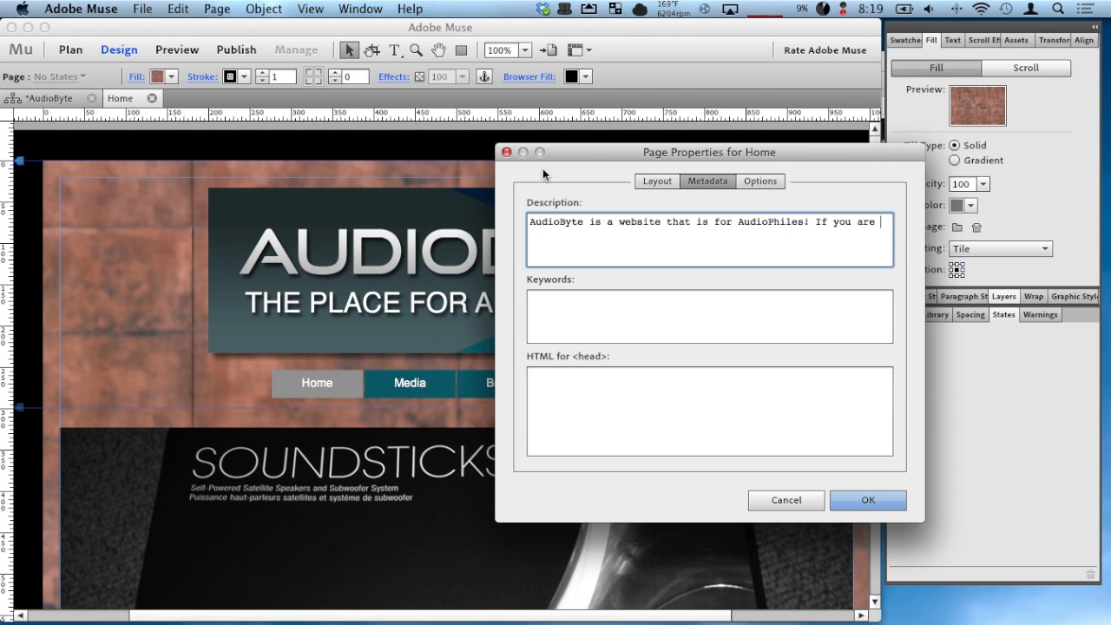
{"action": "type", "text": "addicted to music, this i"}
{"action": "key", "text": "BackSpace"}
{"action": "key", "text": "BackSpace"}
{"action": "key", "text": "BackSpace"}
{"action": "key", "text": "BackSpace"}
{"action": "key", "text": "BackSpace"}
{"action": "key", "text": "BackSpace"}
{"action": "key", "text": "BackSpace"}
{"action": "key", "text": "BackSpace"}
{"action": "key", "text": "BackSpace"}
{"action": "key", "text": "BackSpace"}
{"action": "key", "text": "BackSpace"}
{"action": "key", "text": "BackSpace"}
{"action": "key", "text": "BackSpace"}
{"action": "type", "text": "audio ha"}
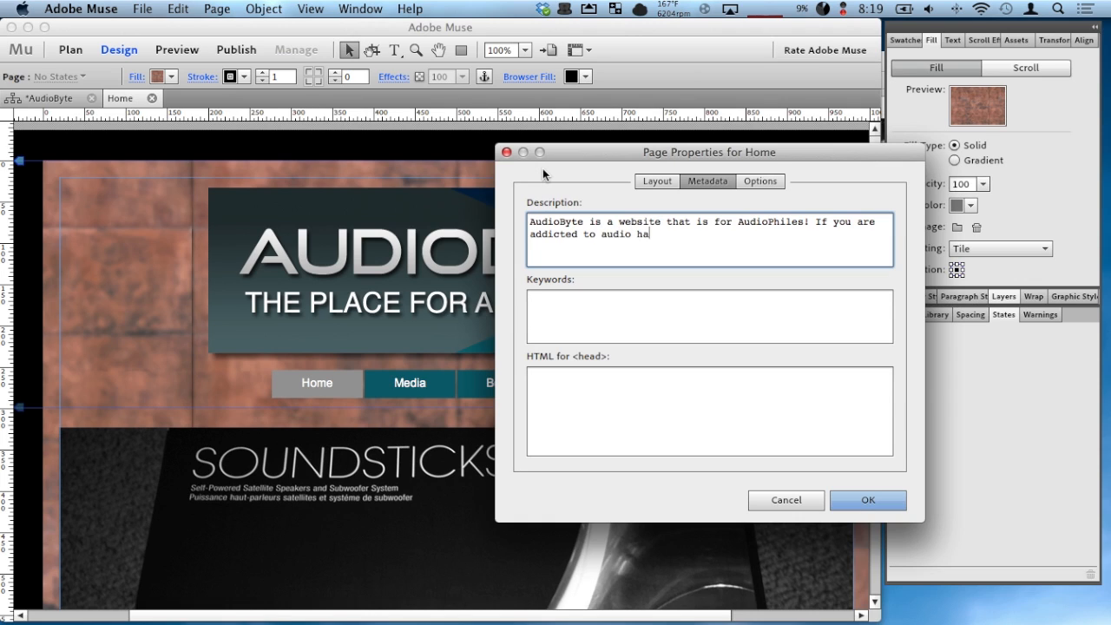
{"action": "type", "text": "rdware, this is the pla"}
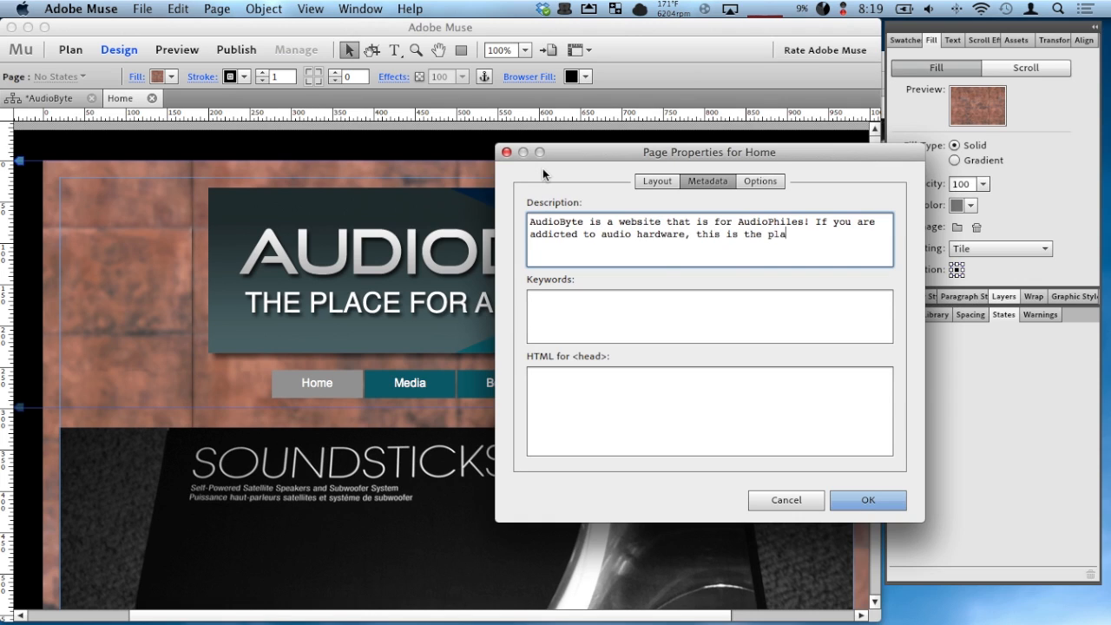
{"action": "type", "text": "ce to be!"}
Step: Set the Home page's keywords to "Audio, Speaker, Music", apply the page properties and save the site
{"action": "key", "text": "Tab"}
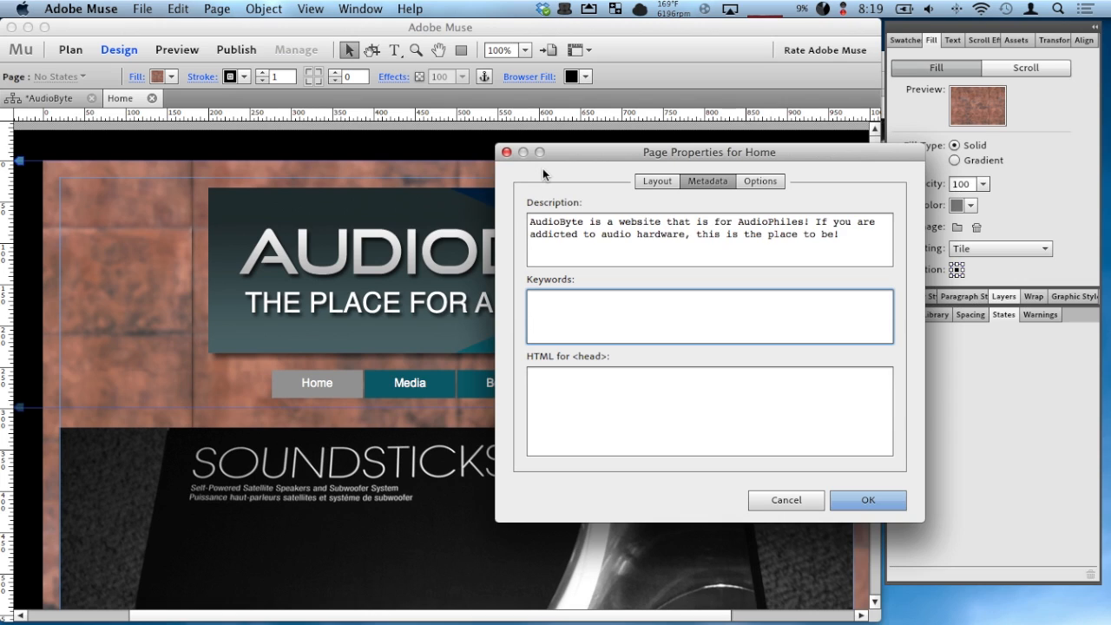
{"action": "type", "text": "Audio, Speaker, Music,"}
{"action": "key", "text": "BackSpace"}
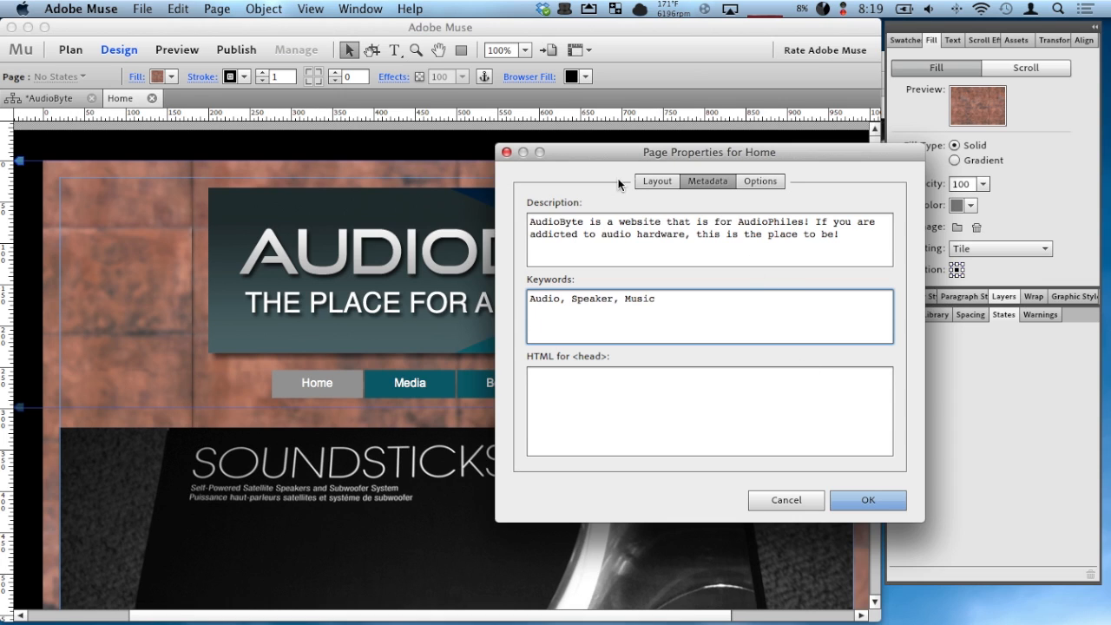
{"action": "left_click", "coordinate": [894, 501]}
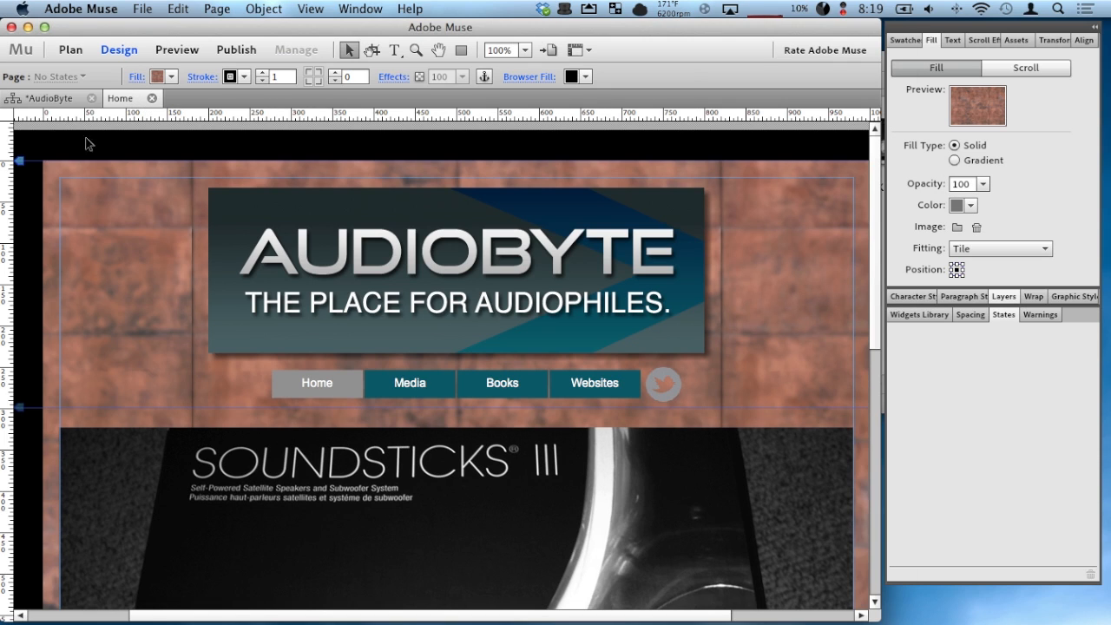
{"action": "key", "text": "super+s"}
Step: Preview the Home page in the web browser and look through it down to the footer
{"action": "left_click", "coordinate": [141, 8]}
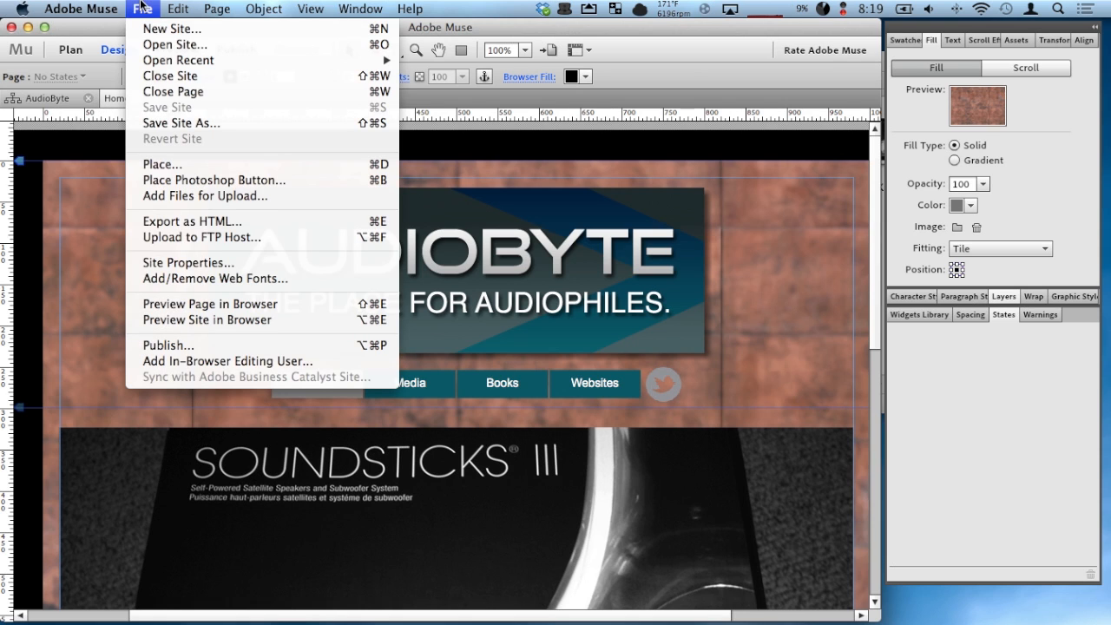
{"action": "left_click", "coordinate": [151, 305]}
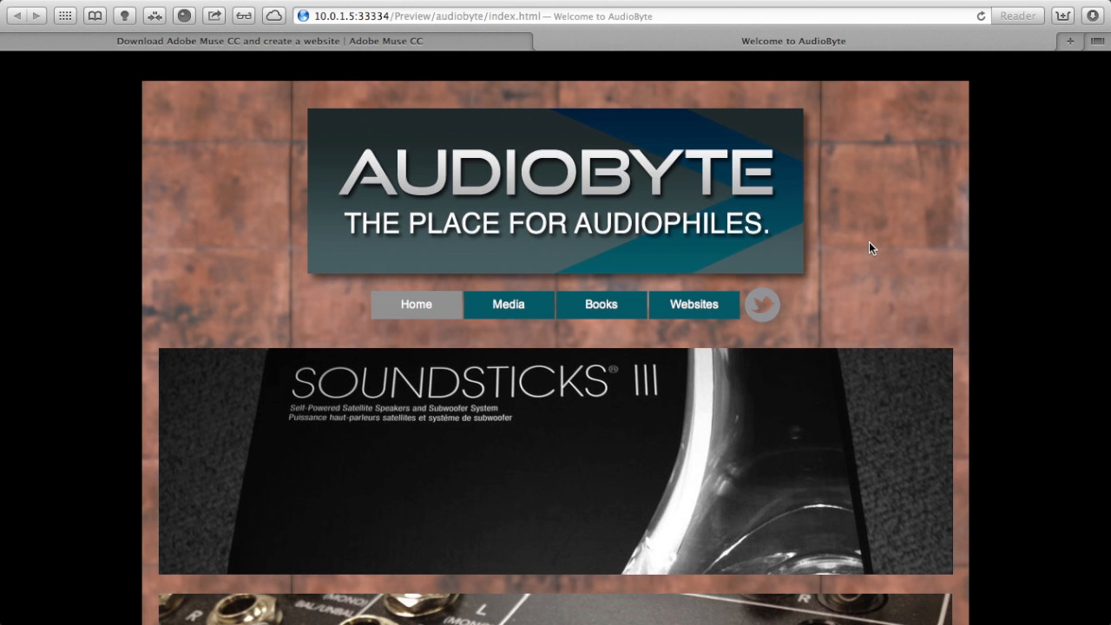
{"action": "scroll", "coordinate": [868, 243], "scroll_direction": "down", "scroll_amount": 10}
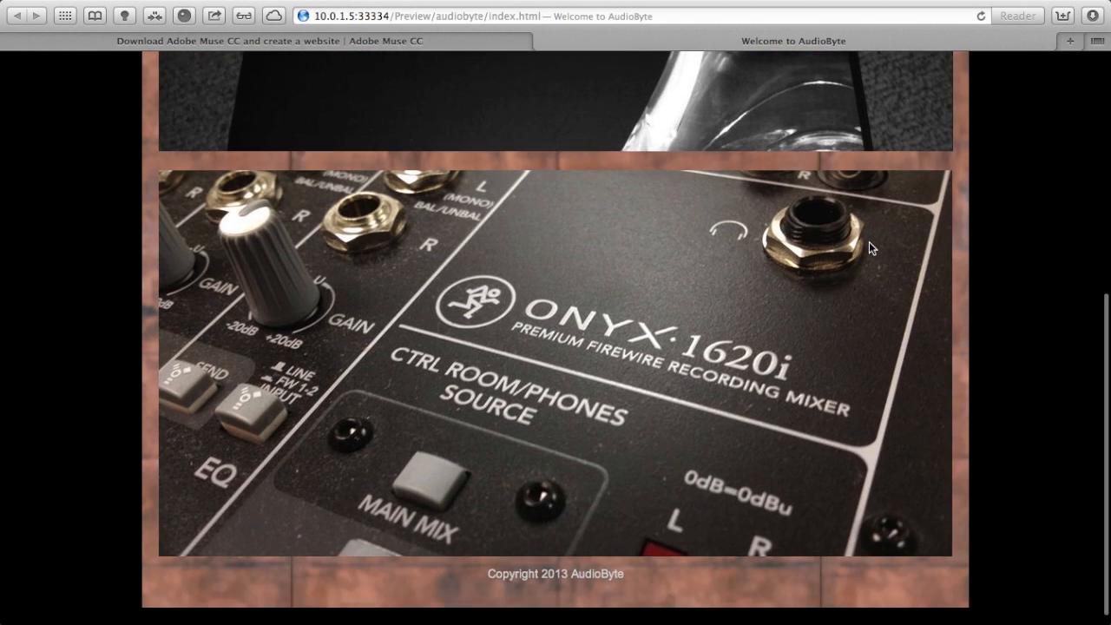
{"action": "scroll", "coordinate": [869, 243], "scroll_direction": "up", "scroll_amount": 10}
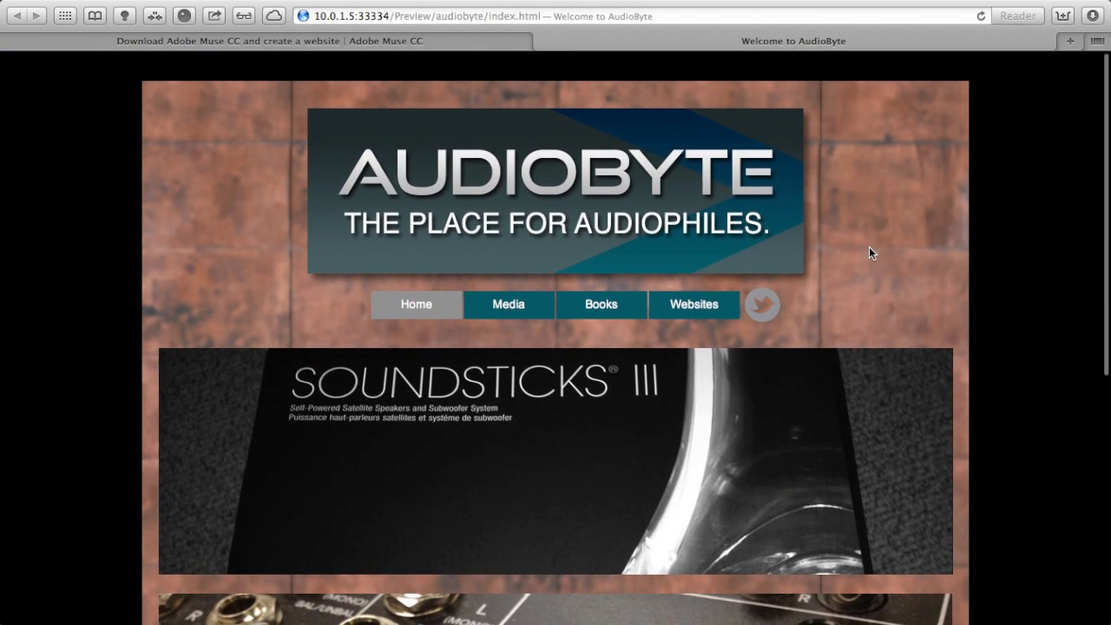
Step: Show the previewed page's source code to check its title, description and keywords, and close the inspector
{"action": "right_click", "coordinate": [869, 247]}
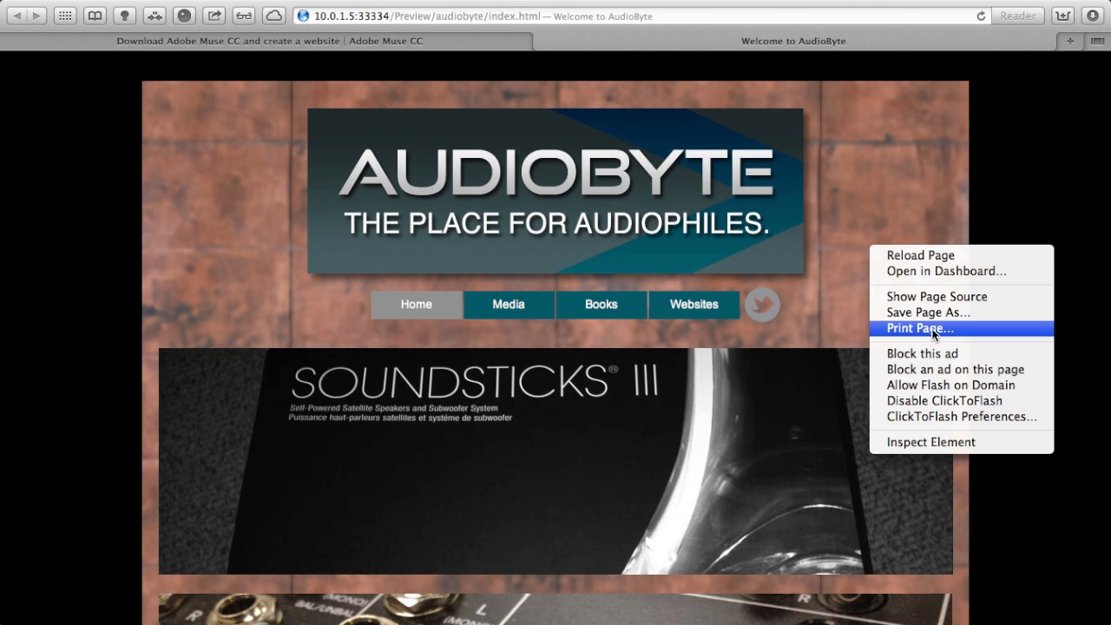
{"action": "right_click", "coordinate": [922, 178]}
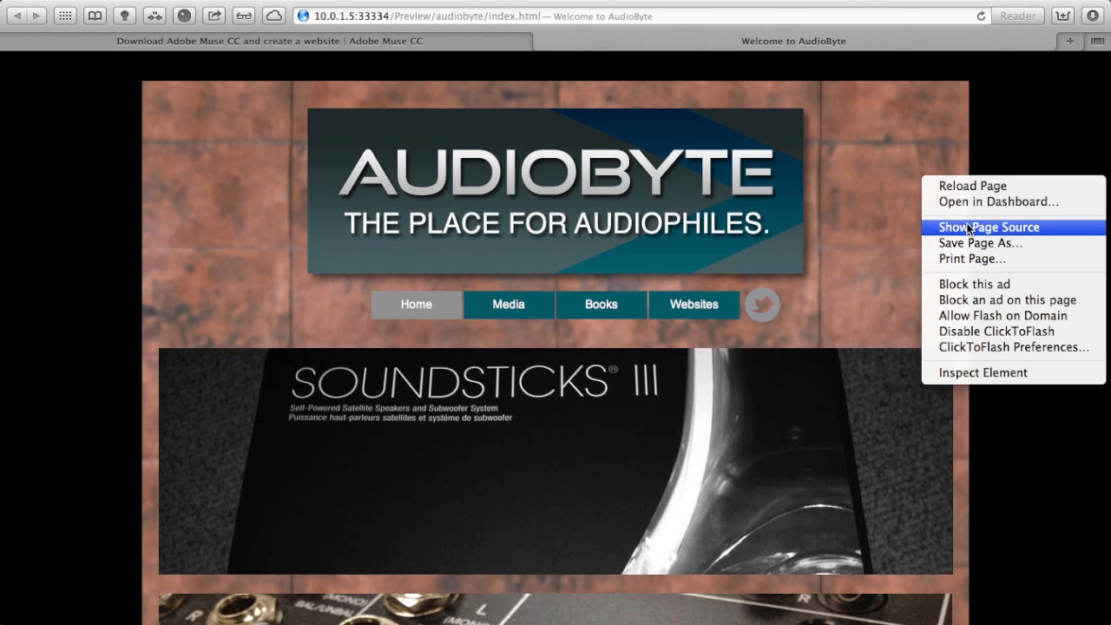
{"action": "left_click", "coordinate": [972, 226]}
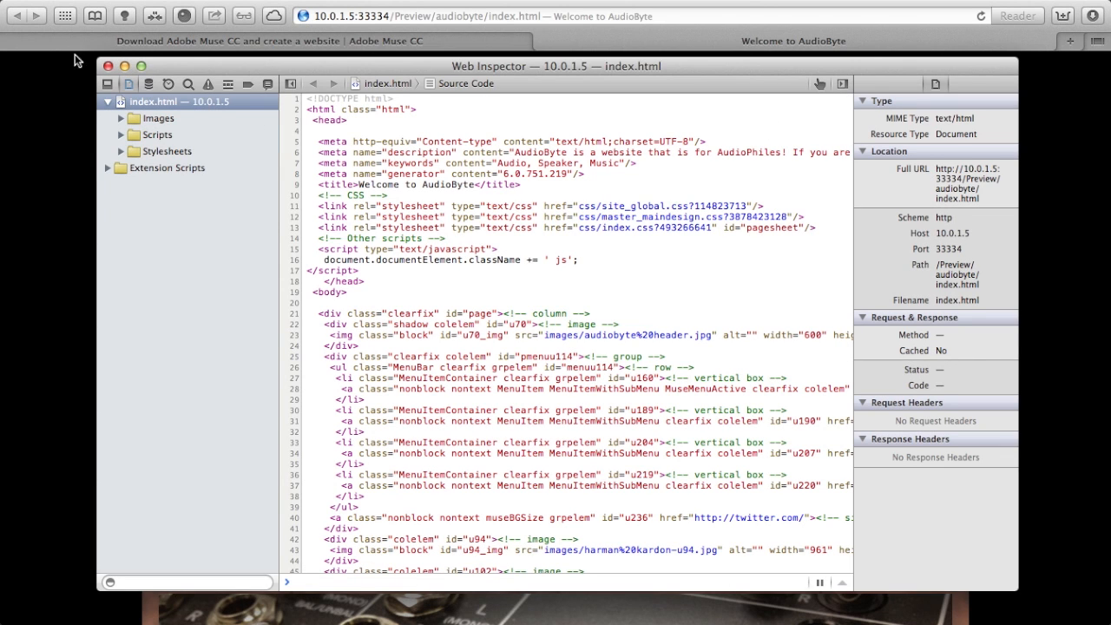
{"action": "left_click", "coordinate": [107, 66]}
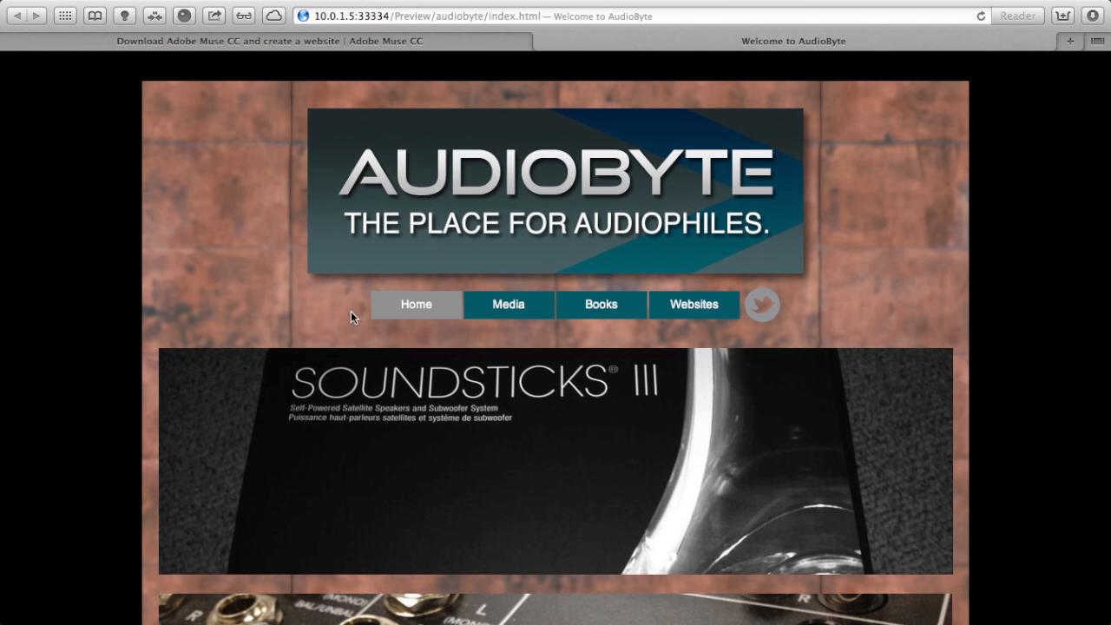
Step: Look over the previewed page again and test its Media, Home and Twitter links
{"action": "scroll", "coordinate": [337, 277], "scroll_direction": "down", "scroll_amount": 10}
{"action": "scroll", "coordinate": [337, 276], "scroll_direction": "up", "scroll_amount": 10}
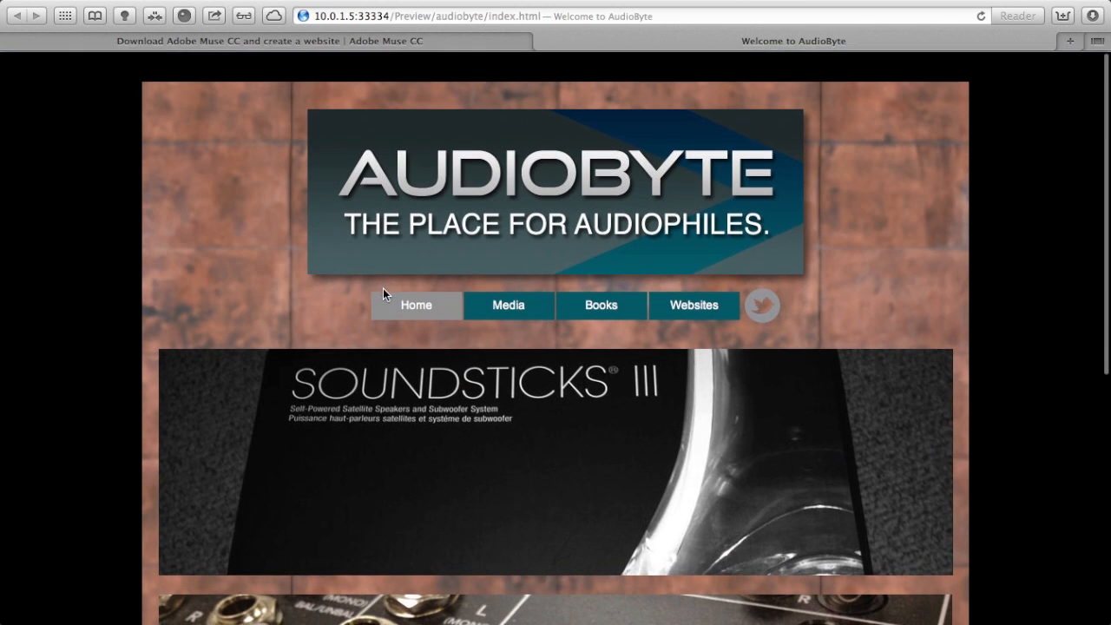
{"action": "left_click", "coordinate": [512, 304]}
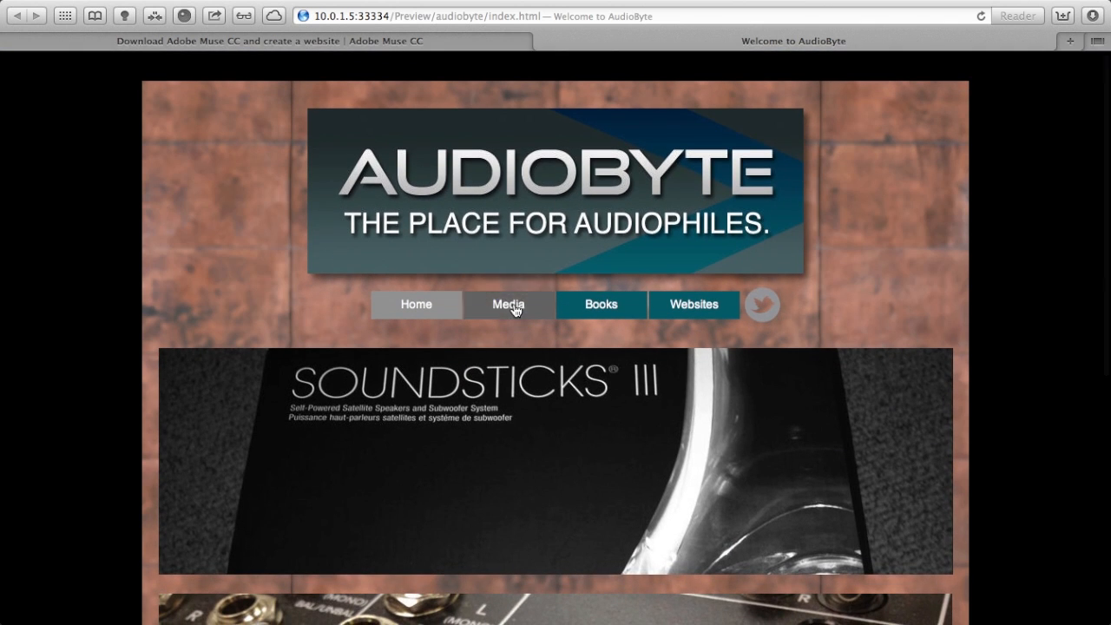
{"action": "left_click", "coordinate": [419, 305]}
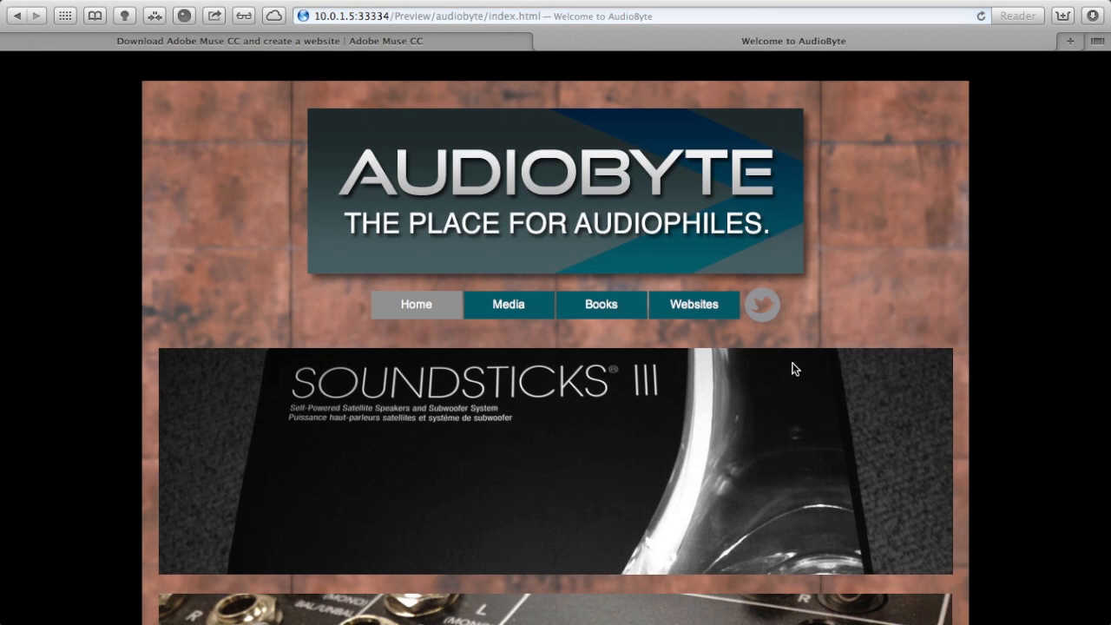
{"action": "left_click", "coordinate": [771, 312]}
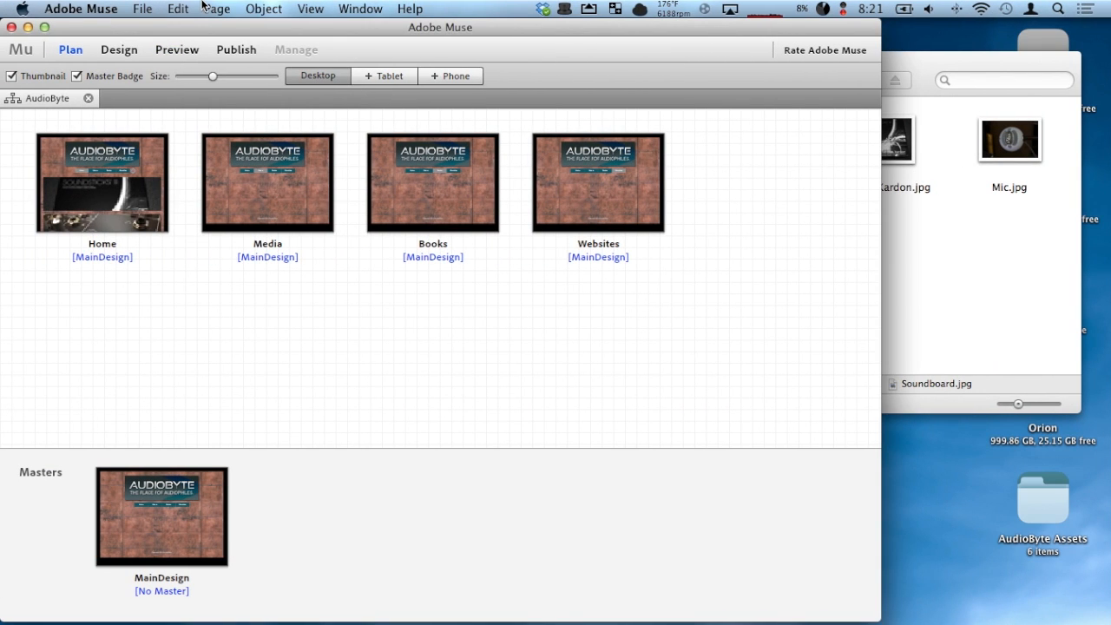
Step: Open the FTP upload settings for the site and close the AudioByte Assets folder window
{"action": "left_click", "coordinate": [152, 7]}
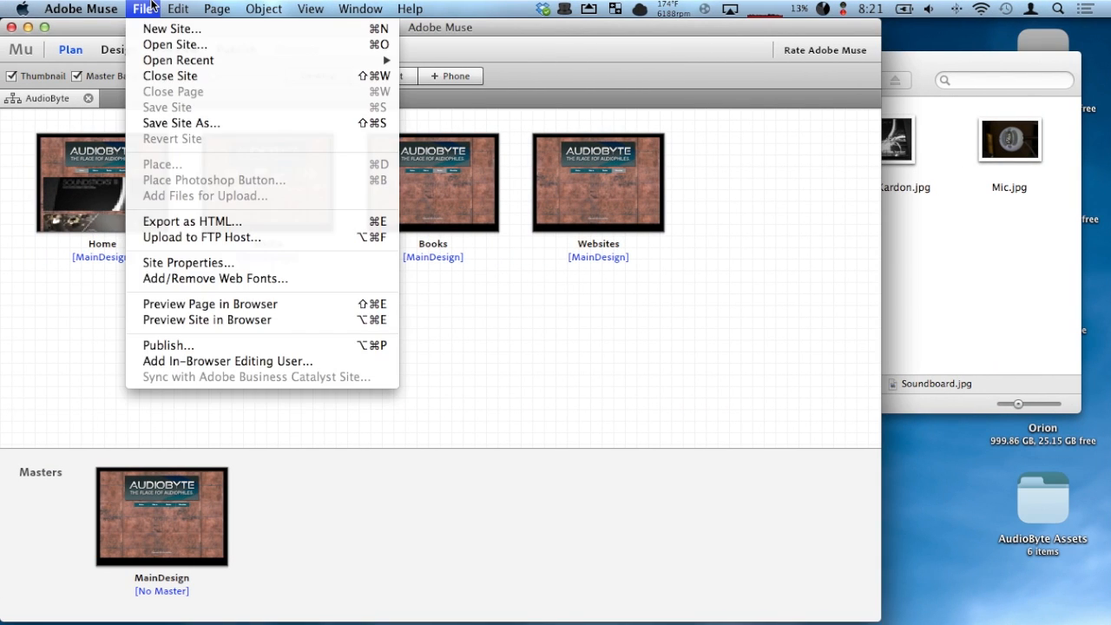
{"action": "left_click", "coordinate": [200, 236]}
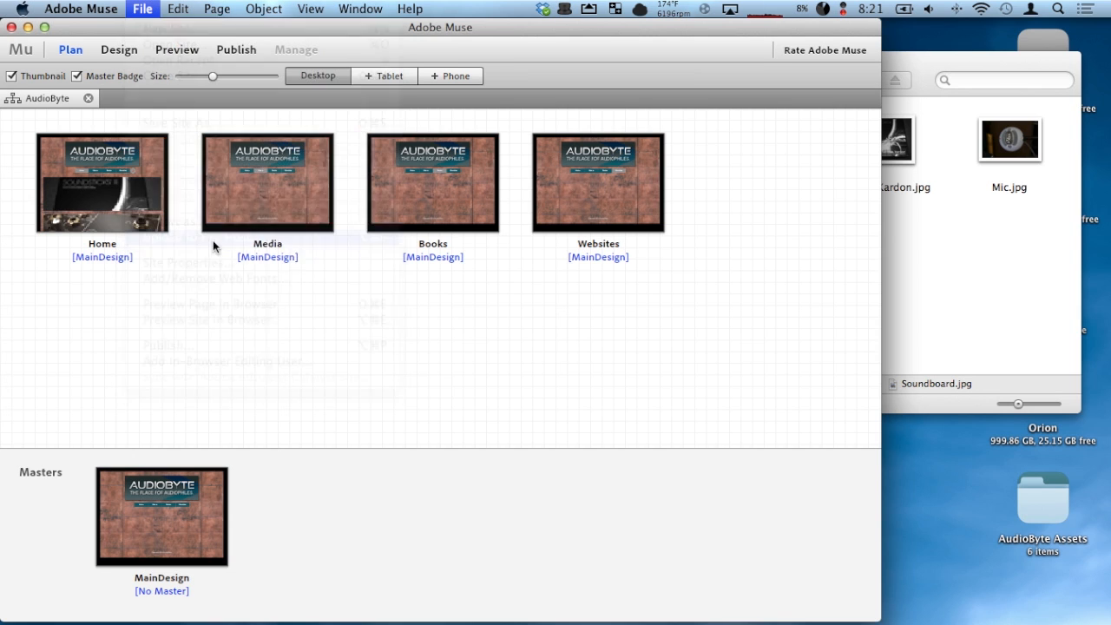
{"action": "left_click_drag", "start_coordinate": [423, 223], "coordinate": [610, 160]}
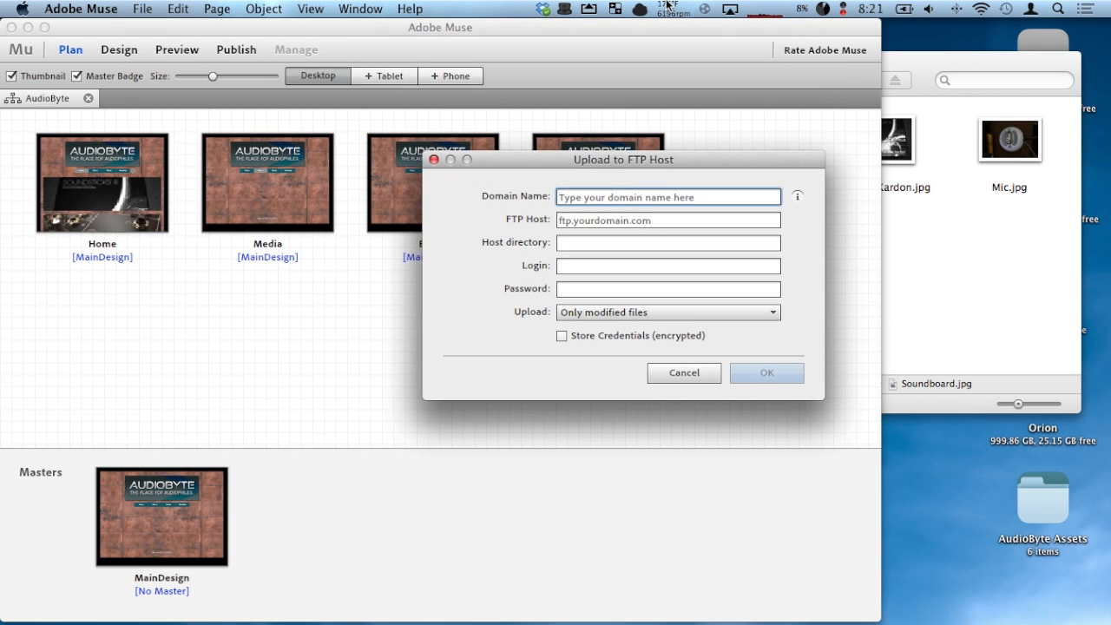
{"action": "left_click", "coordinate": [936, 323]}
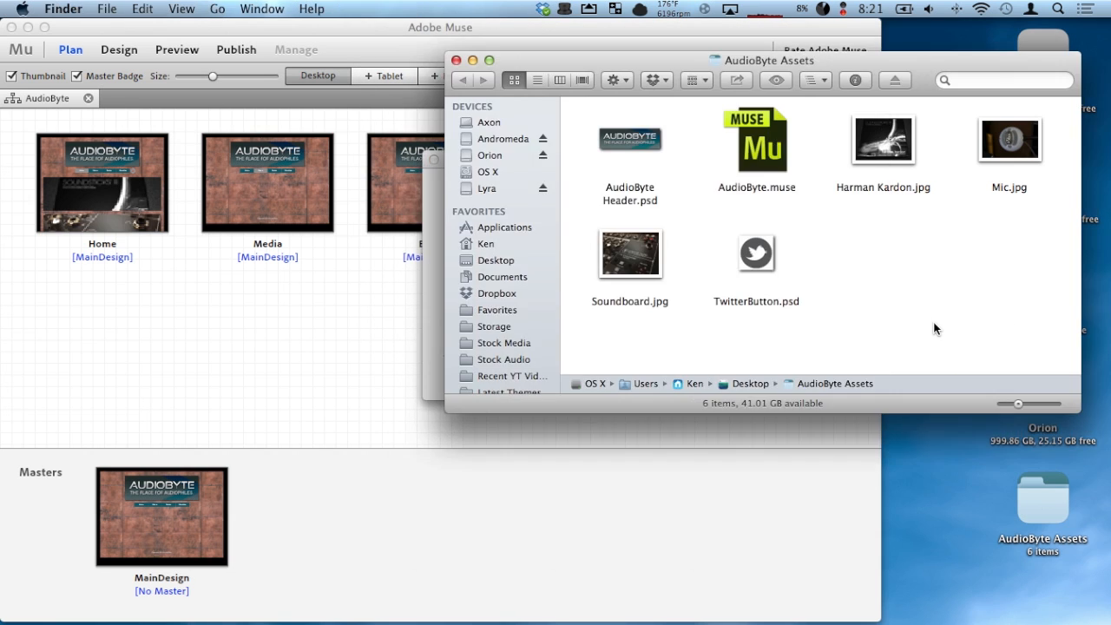
{"action": "key", "text": "super+w"}
{"action": "left_click", "coordinate": [623, 178]}
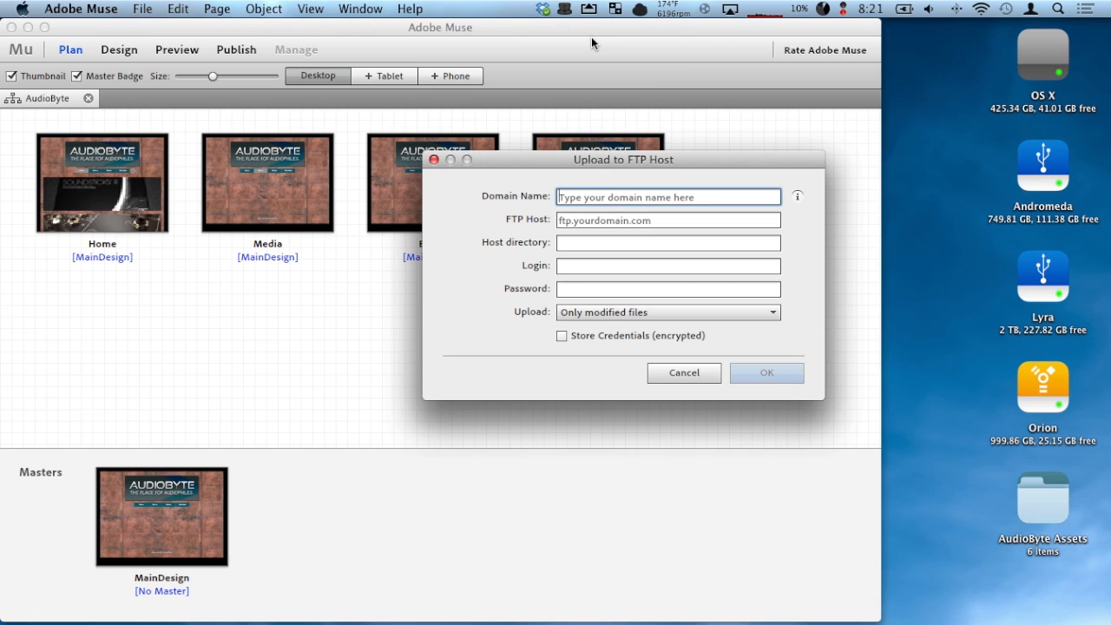
Step: Set the upload's domain name to audiobytes.com, the FTP host to ftp.audiobytes.com and the host directory to "/"
{"action": "type", "text": "audio"}
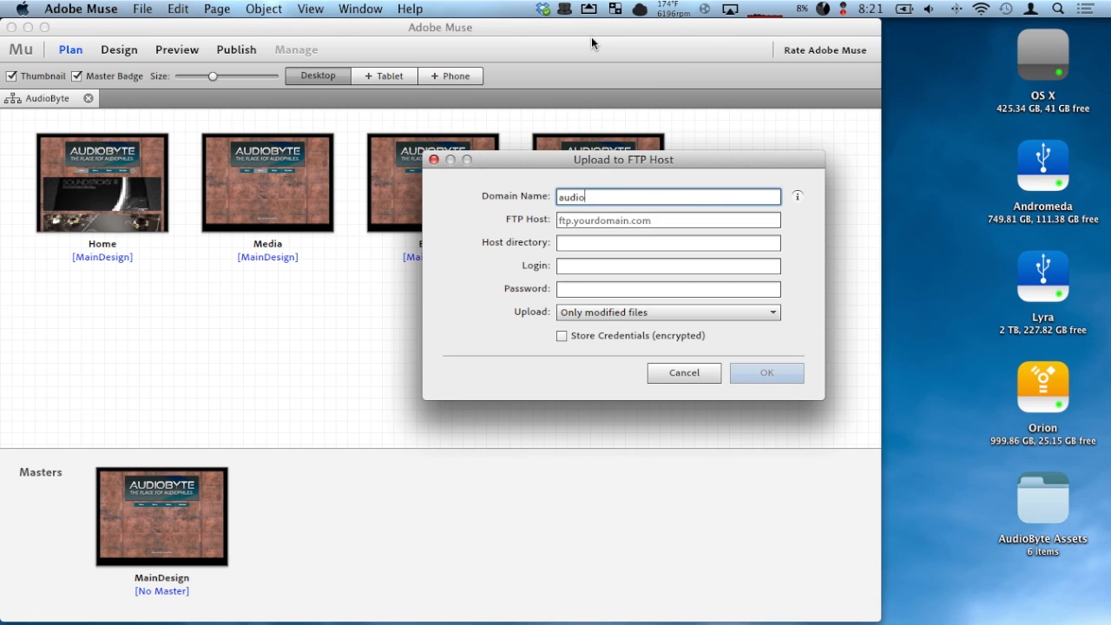
{"action": "type", "text": "bytes.com"}
{"action": "key", "text": "Tab"}
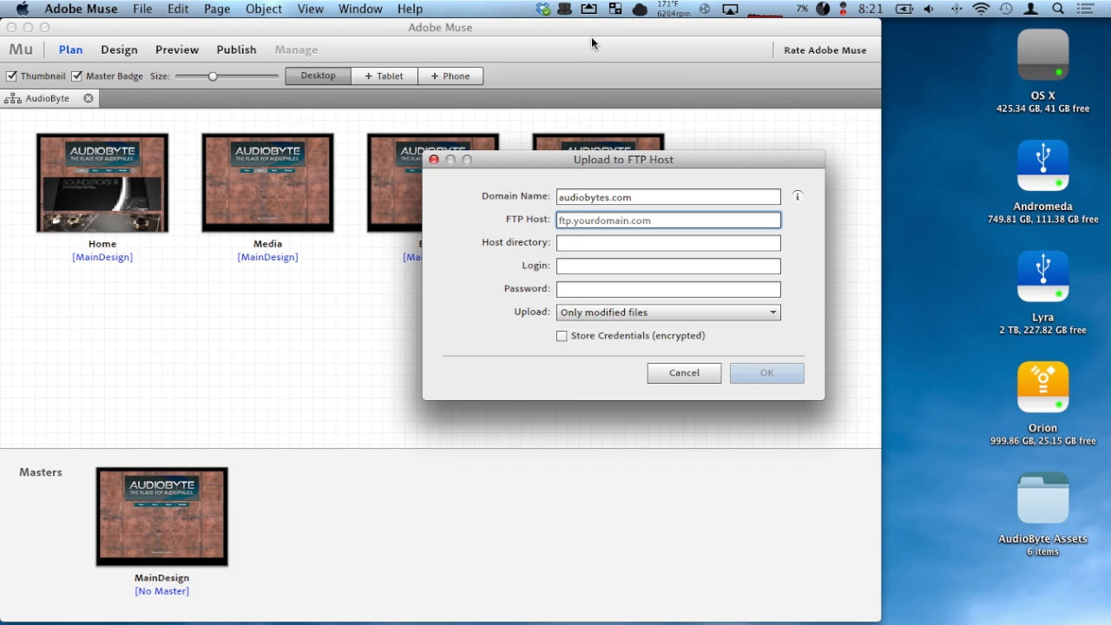
{"action": "type", "text": "ftp.au"}
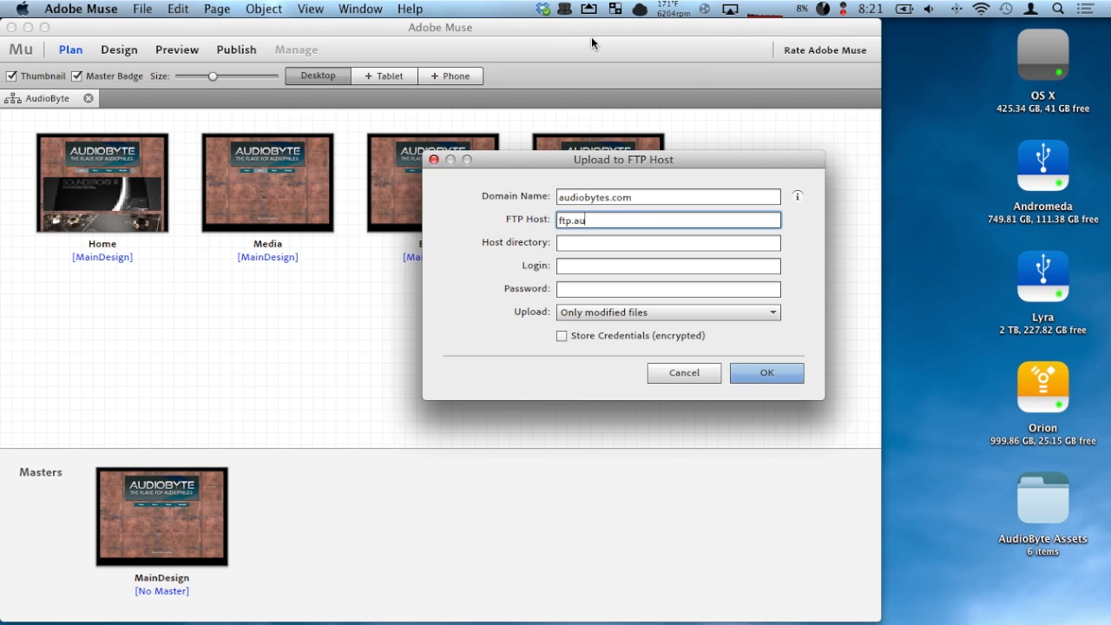
{"action": "type", "text": "diobytes.com"}
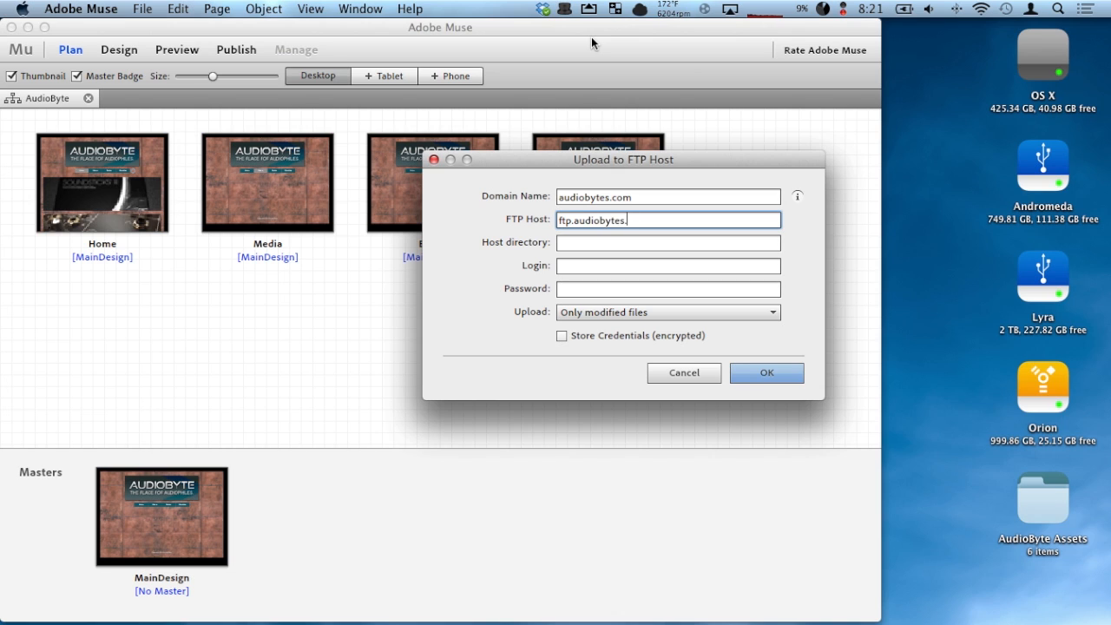
{"action": "key", "text": "Tab"}
{"action": "type", "text": "/"}
{"action": "key", "text": "Tab"}
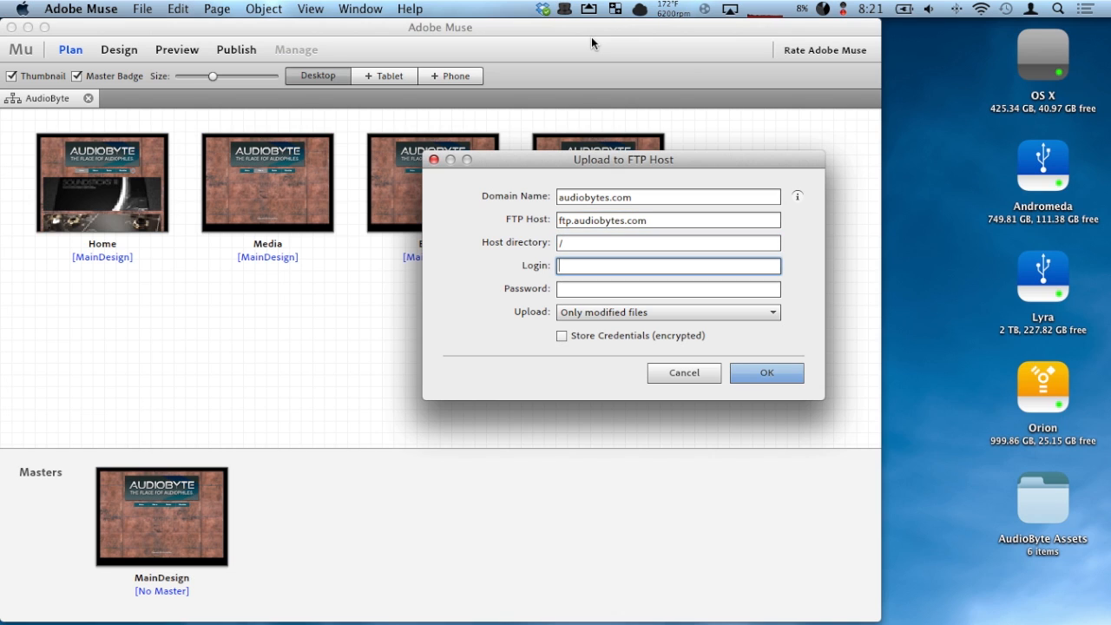
Step: Enter the FTP account's login name and password in the upload settings
{"action": "type", "text": "BenDover"}
{"action": "key", "text": "Tab"}
{"action": "type", "text": "********"}
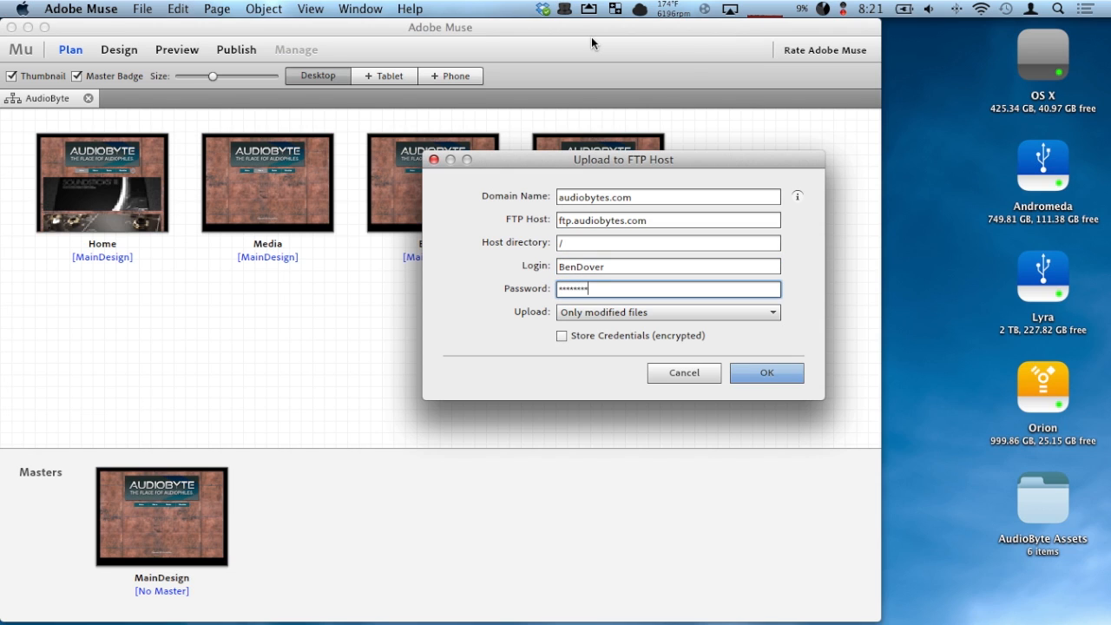
{"action": "type", "text": "****"}
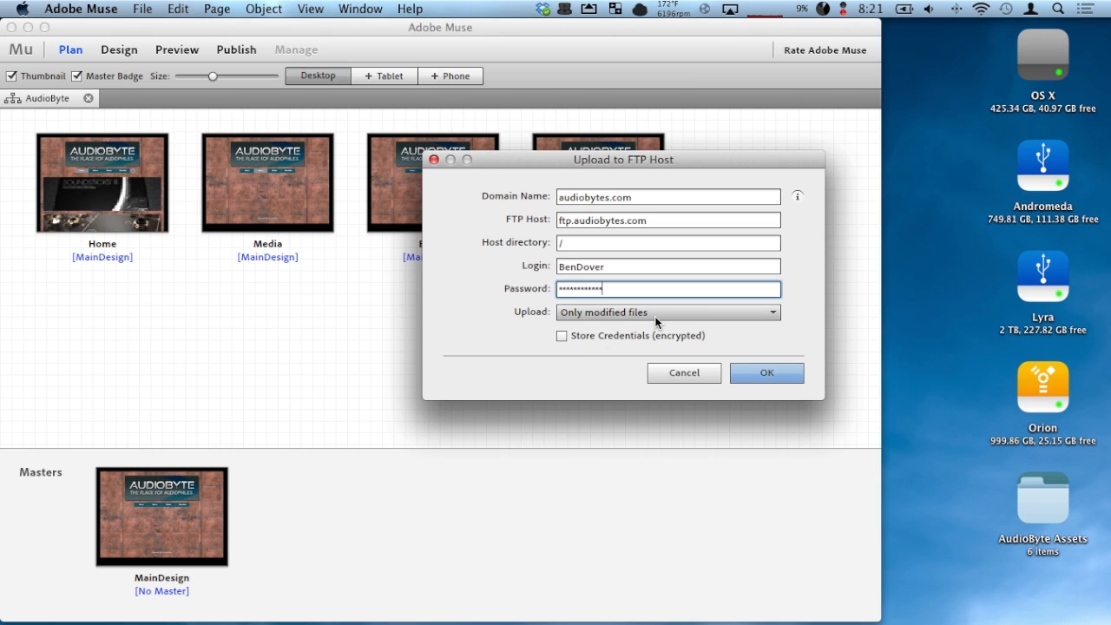
Step: Move the FTP upload dialog aside and set the upload to include all files
{"action": "left_click", "coordinate": [685, 308]}
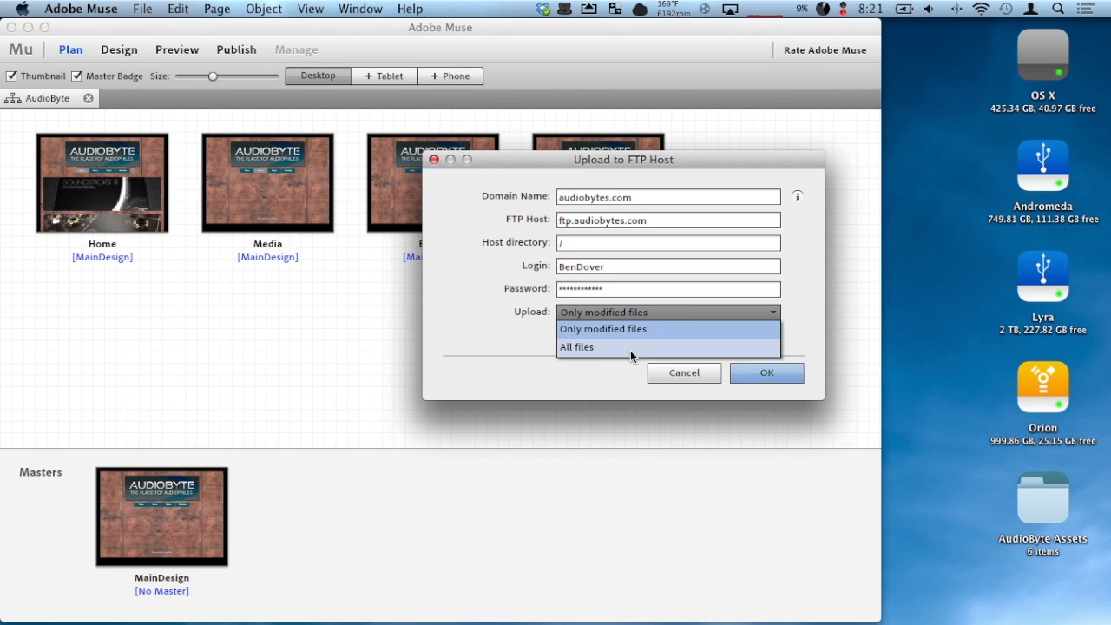
{"action": "left_click", "coordinate": [470, 324]}
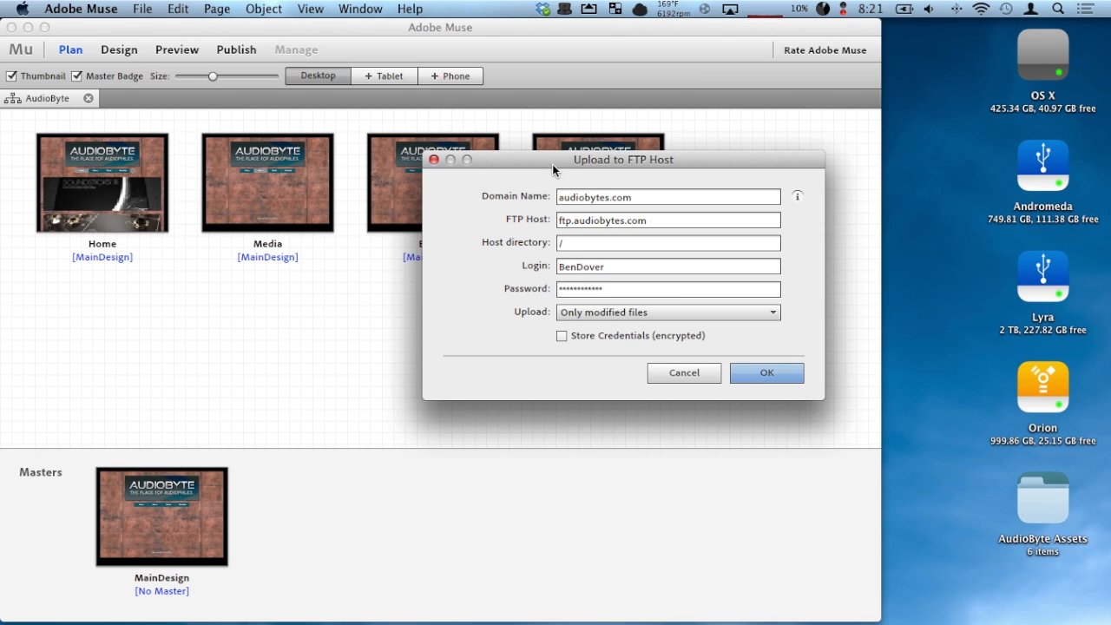
{"action": "left_click_drag", "start_coordinate": [552, 164], "coordinate": [630, 196]}
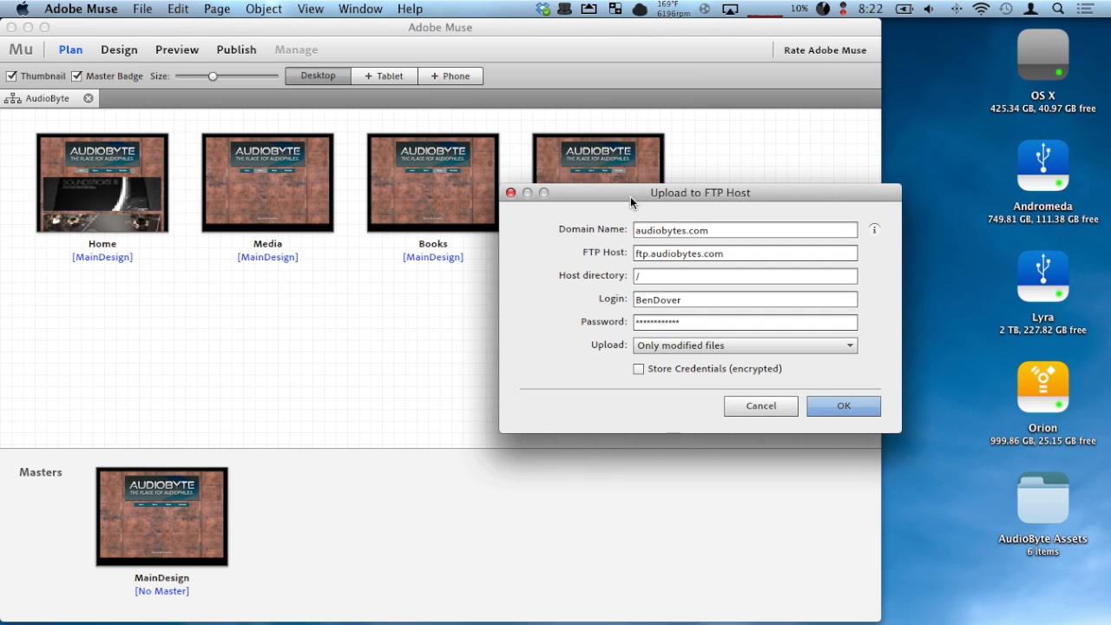
{"action": "left_click", "coordinate": [724, 346]}
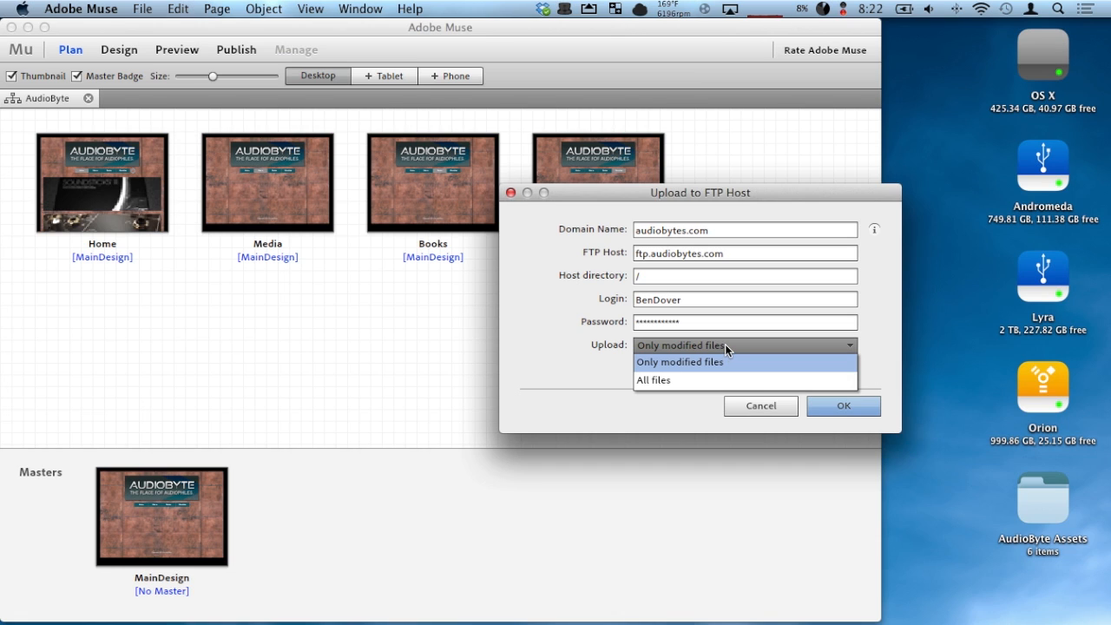
{"action": "left_click", "coordinate": [692, 378]}
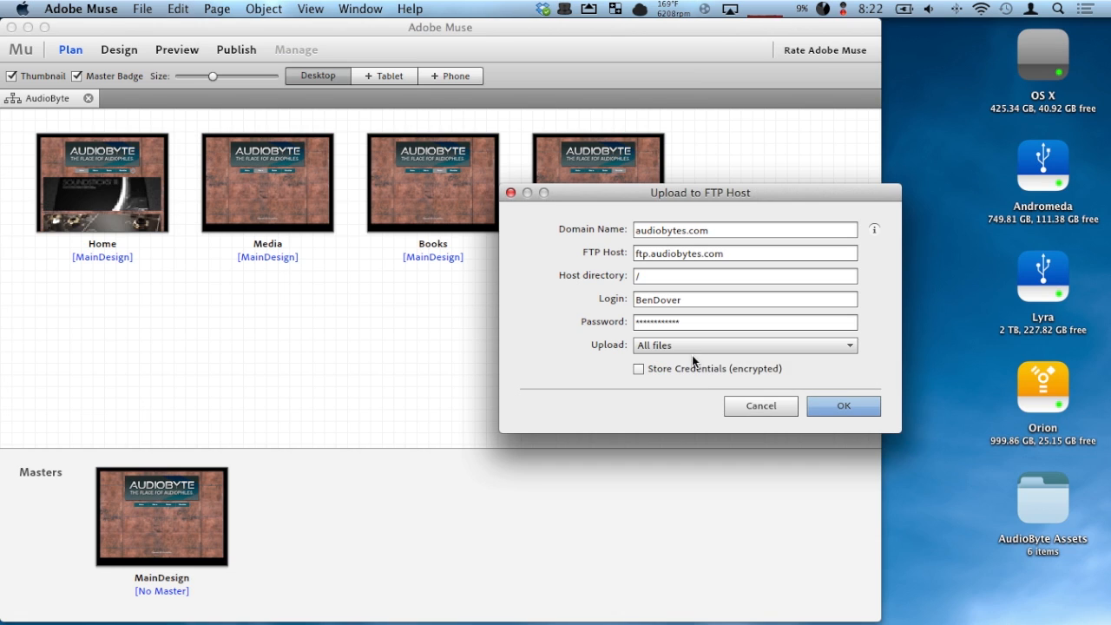
Step: Try to upload the site to the FTP host, and cancel while it is connecting
{"action": "left_click", "coordinate": [692, 345]}
{"action": "left_click", "coordinate": [596, 392]}
{"action": "left_click", "coordinate": [825, 406]}
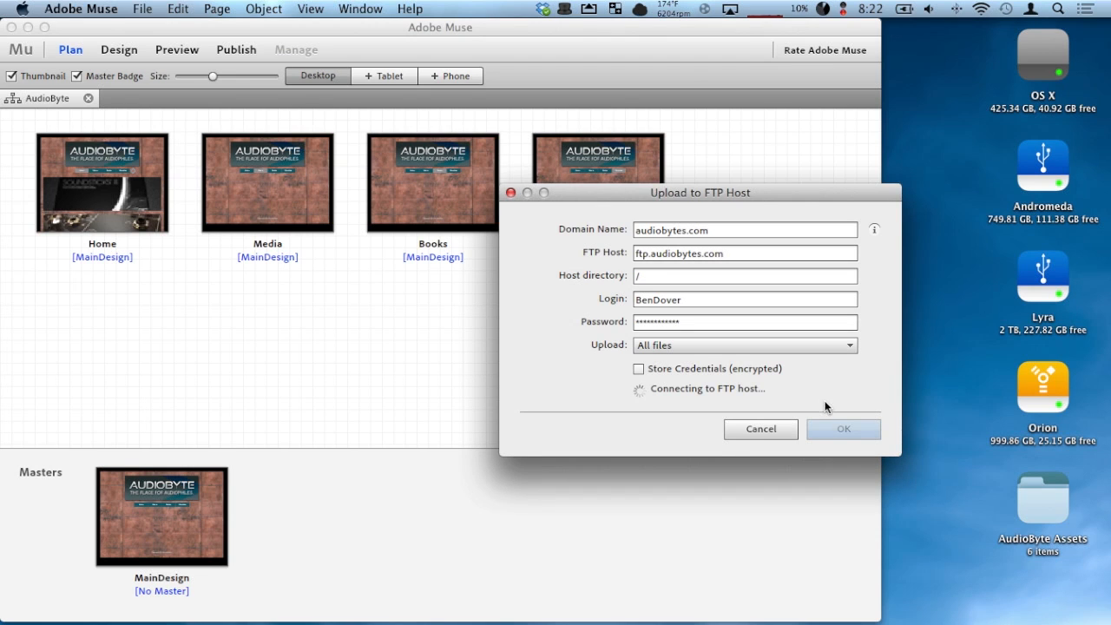
{"action": "left_click", "coordinate": [726, 428]}
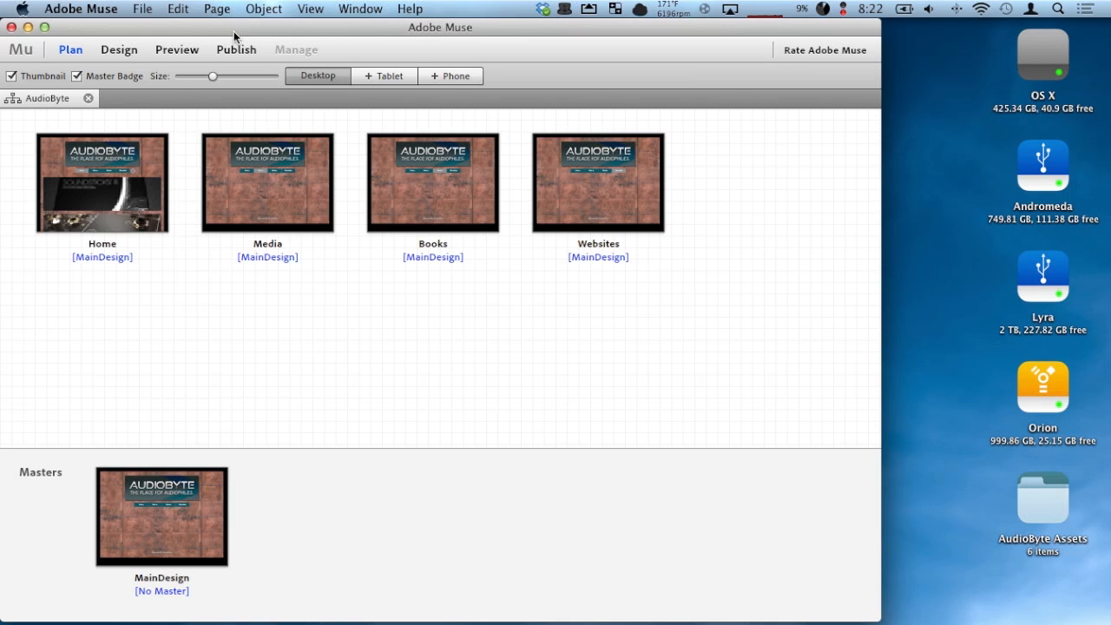
Step: Enlarge the Muse window to the full screen width and open the Home page for editing
{"action": "left_click", "coordinate": [46, 28]}
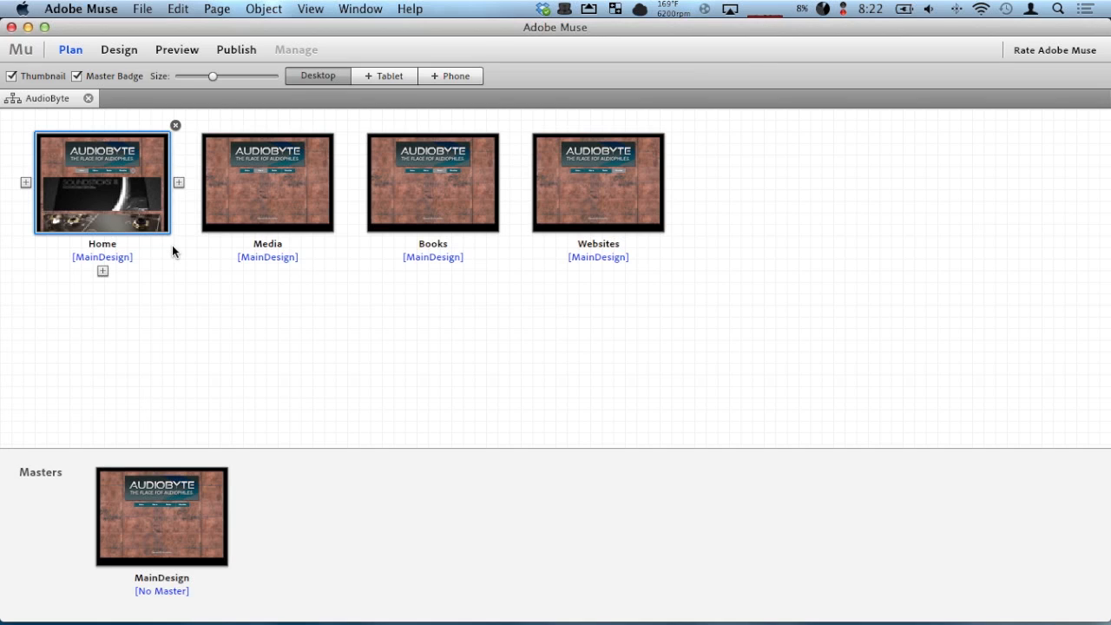
{"action": "double_click", "coordinate": [159, 156]}
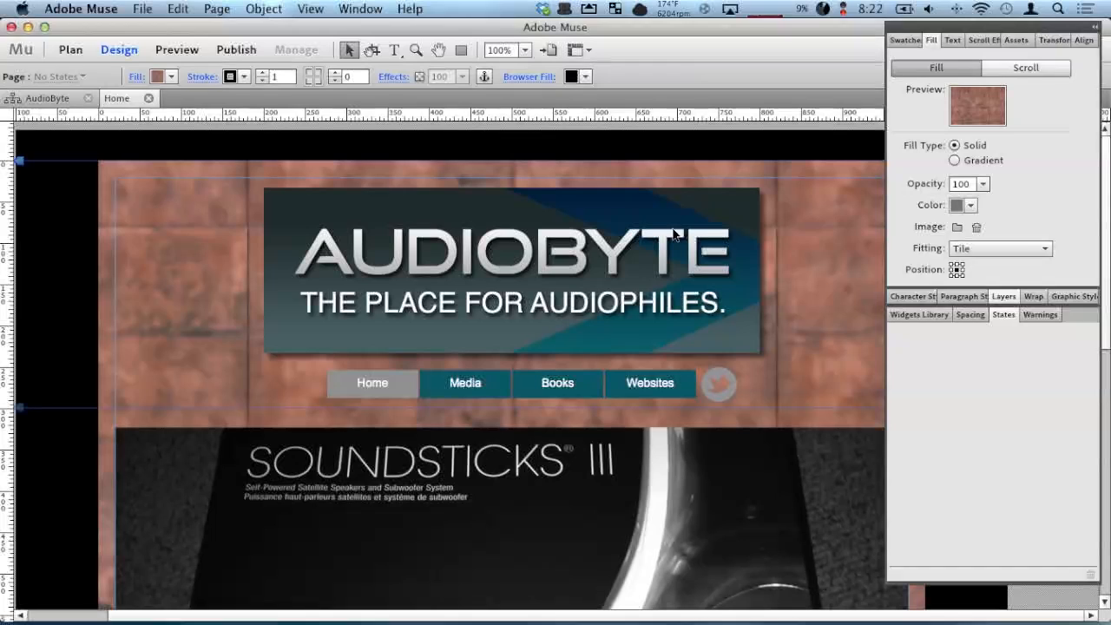
Step: Look through the object types that can be inserted on the Home page, including compositions, forms, panels, slideshows and HTML
{"action": "left_click", "coordinate": [268, 7]}
{"action": "mouse_move", "coordinate": [321, 274]}
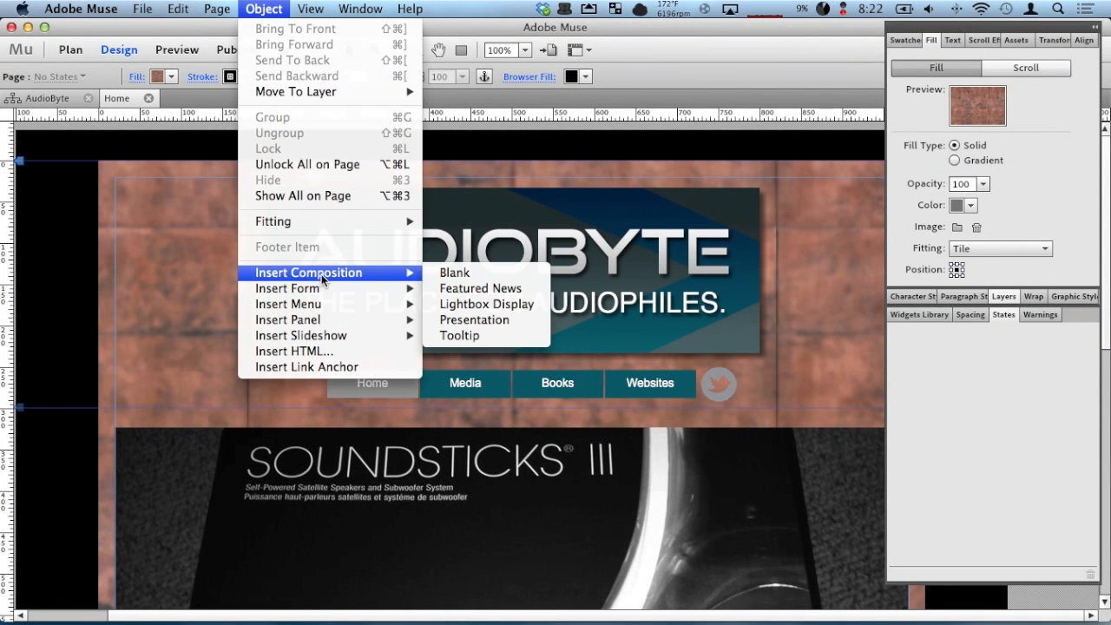
{"action": "mouse_move", "coordinate": [359, 289]}
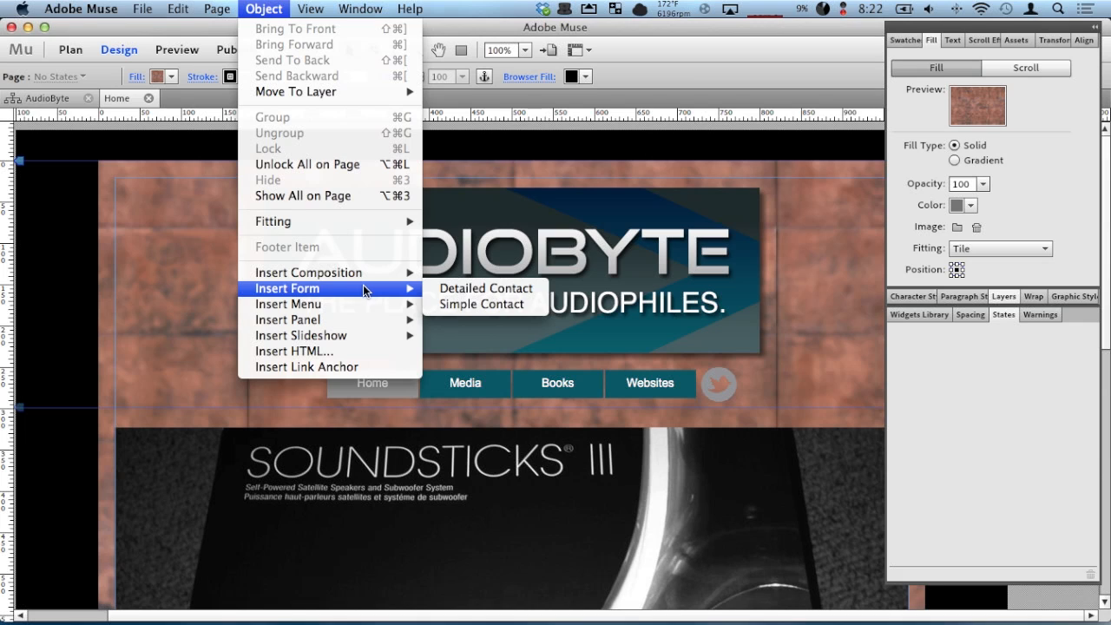
{"action": "mouse_move", "coordinate": [348, 317]}
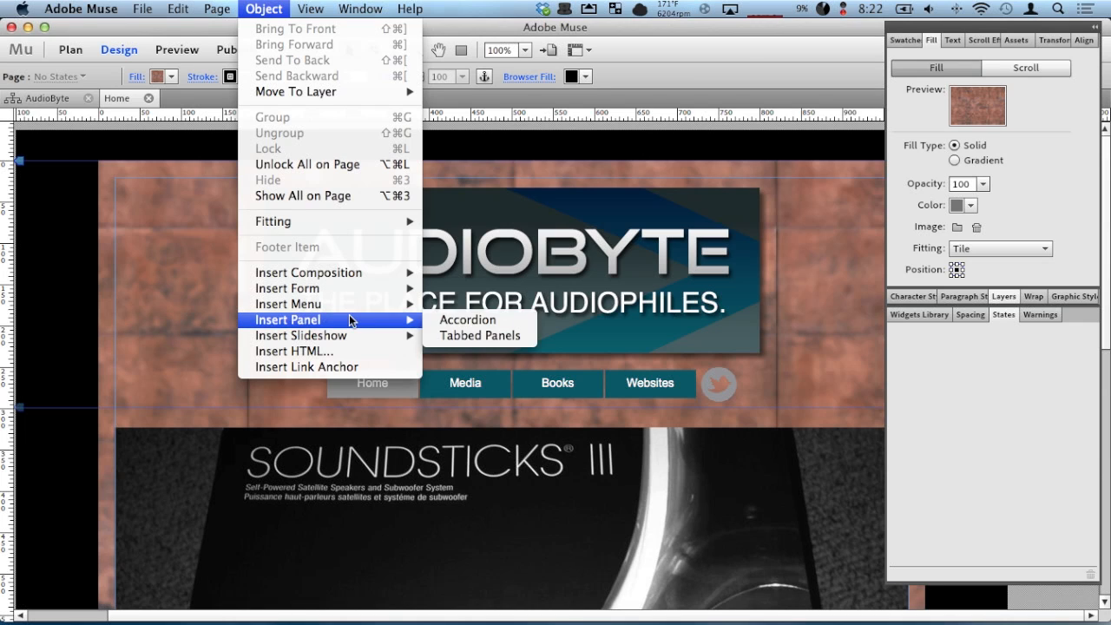
{"action": "mouse_move", "coordinate": [347, 337]}
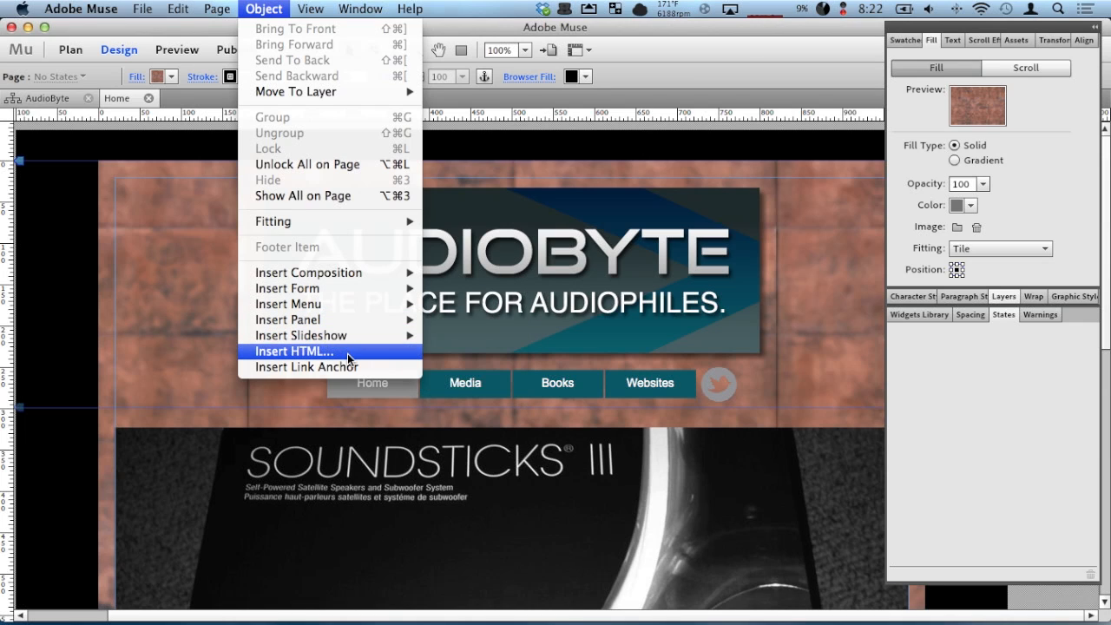
{"action": "left_click", "coordinate": [348, 352]}
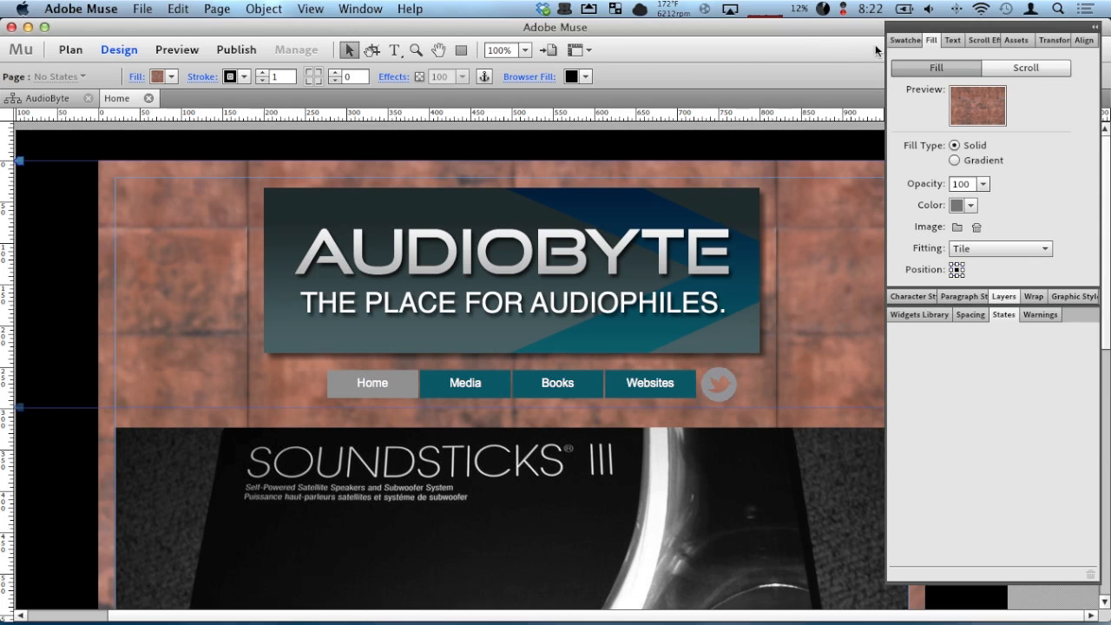
{"action": "left_click_drag", "start_coordinate": [905, 28], "coordinate": [907, 32]}
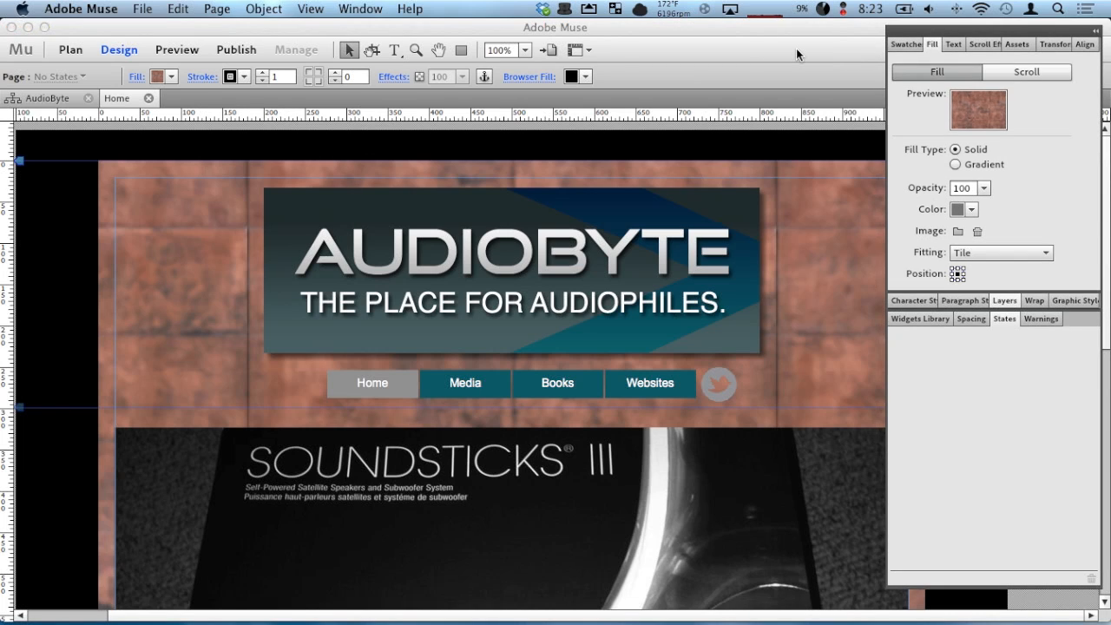